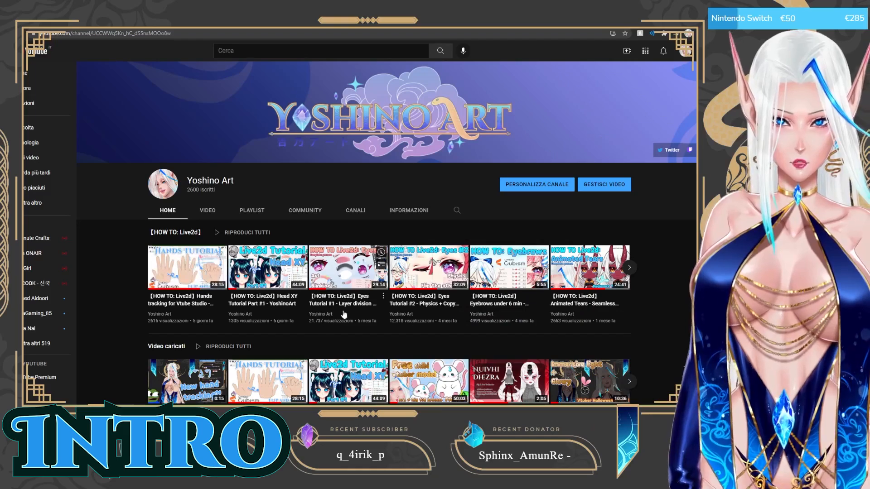
pyautogui.click(630, 268)
pyautogui.click(146, 269)
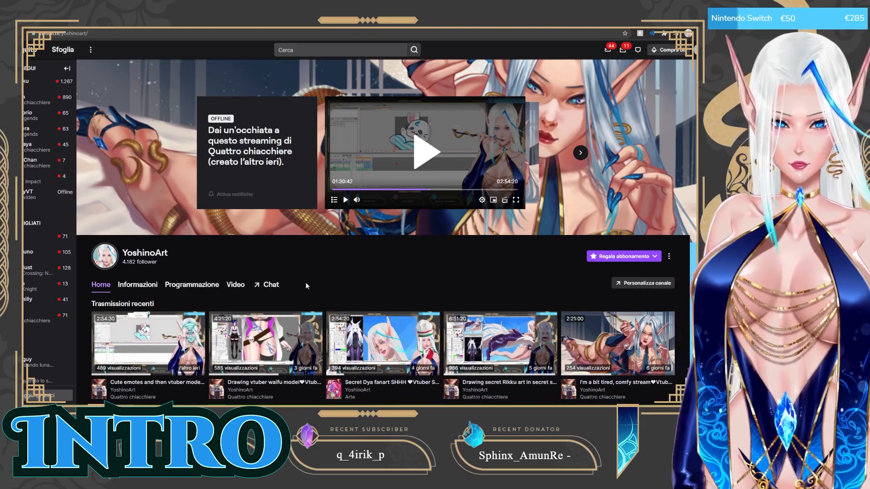
pyautogui.scroll(-2, 217, 266)
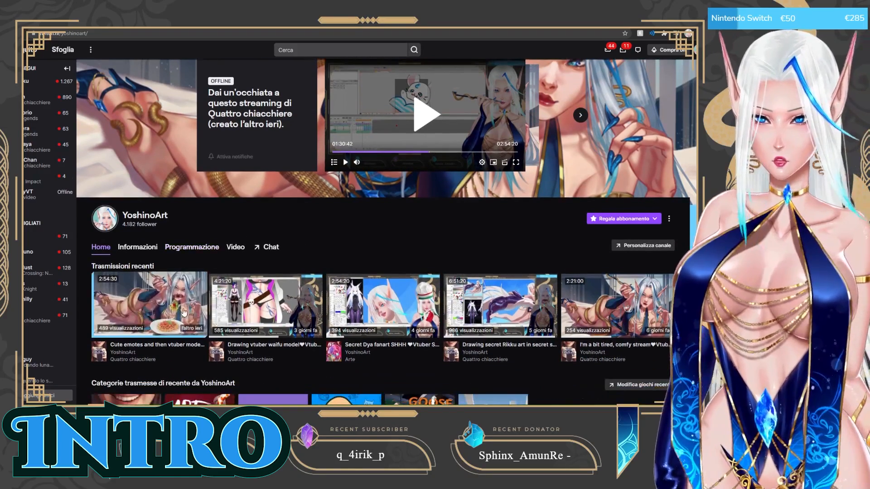
pyautogui.scroll(2, 252, 308)
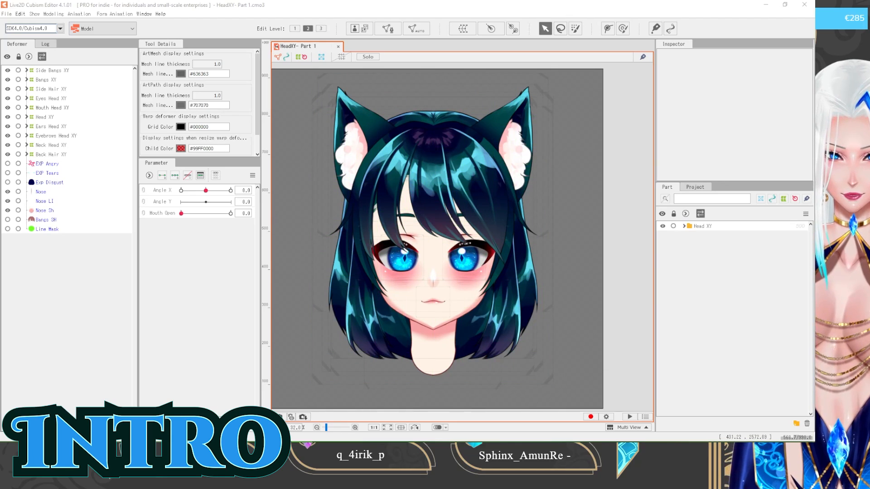
# Step: Preview the head's turn along Angle X and return the parameter to its default
pyautogui.moveTo(206, 190); pyautogui.dragTo(216, 192)
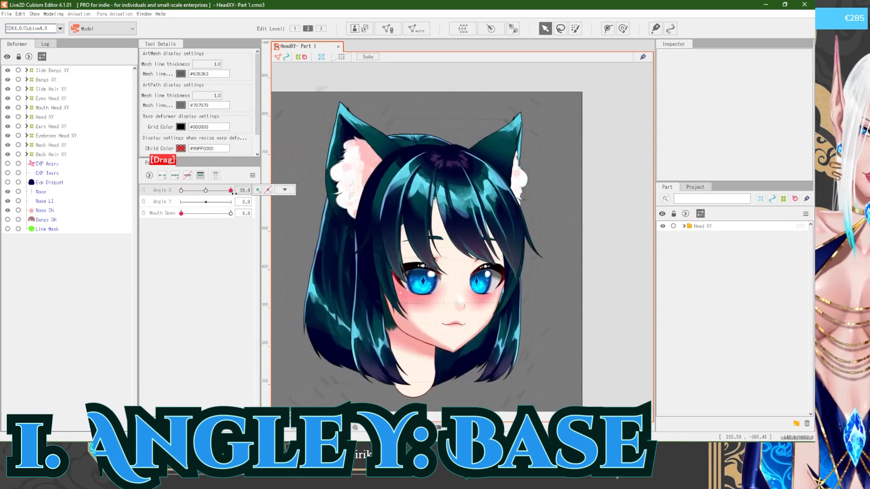
pyautogui.rightClick(205, 198)
pyautogui.click(164, 203)
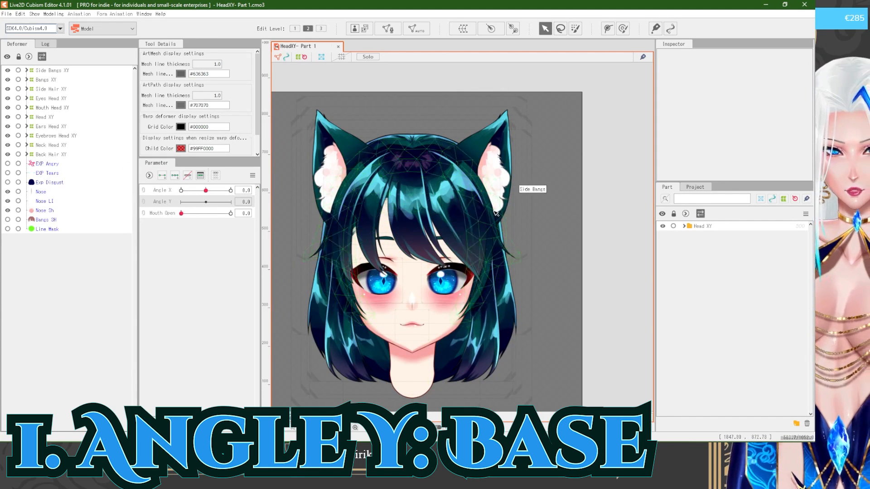
# Step: Hide the whole Front Hair part group, keeping the Bangs mesh's own visibility on
pyautogui.scroll(-2, 494, 206)
pyautogui.scroll(2, 413, 229)
pyautogui.click(451, 195)
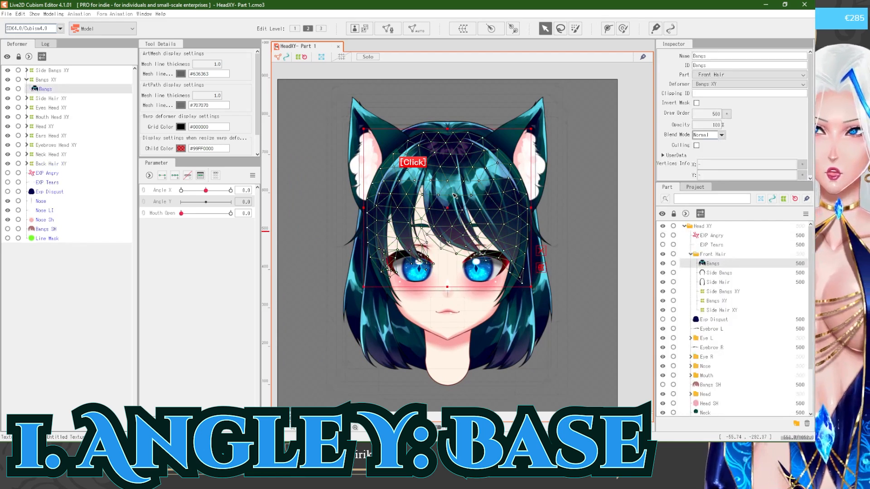
pyautogui.click(664, 264)
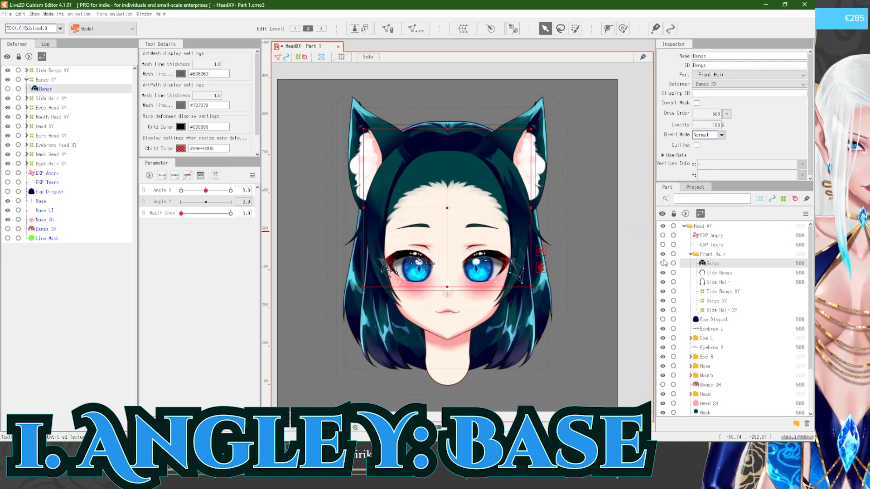
pyautogui.click(663, 263)
pyautogui.click(663, 254)
pyautogui.click(572, 225)
# Step: Hide both eyes, both eyebrows, the nose and the mouth so only the bare face shows
pyautogui.scroll(2, 434, 197)
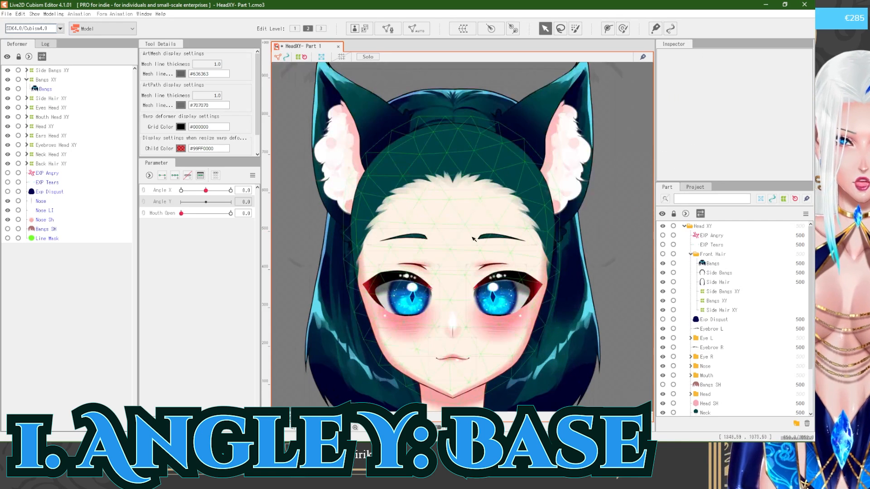
pyautogui.click(450, 222)
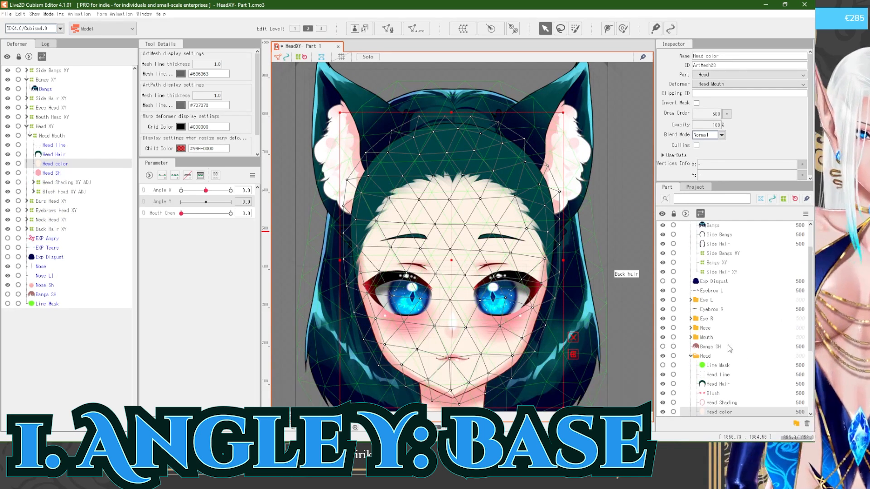
pyautogui.scroll(1, 728, 337)
pyautogui.click(663, 334)
pyautogui.click(663, 352)
pyautogui.click(662, 344)
pyautogui.click(663, 361)
pyautogui.click(663, 371)
pyautogui.scroll(-2, 411, 214)
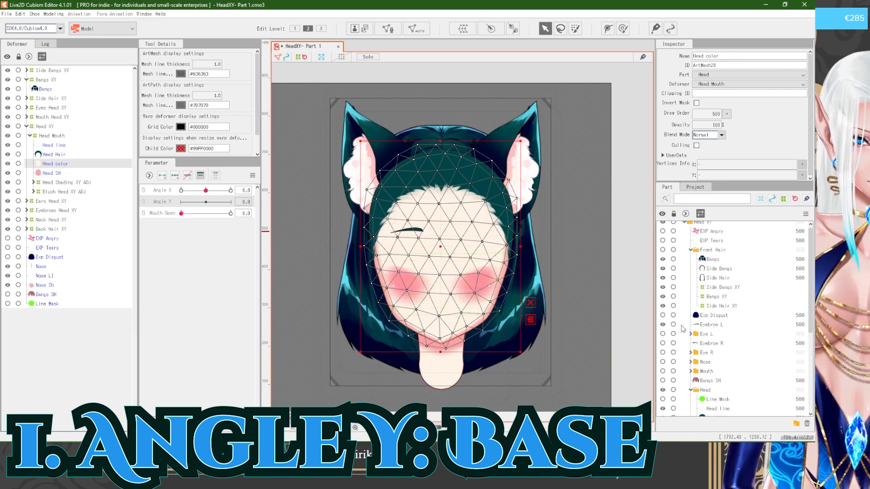
pyautogui.click(662, 325)
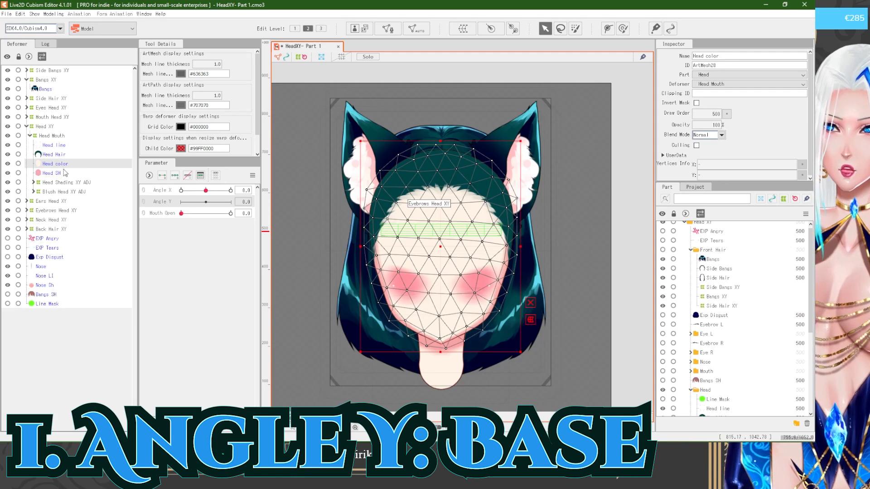
# Step: Isolate Head line, Head Hair, Head color and Blush with the Head XY deformer in Solo view, leaving only Head XY selected
pyautogui.click(33, 182)
pyautogui.click(33, 201)
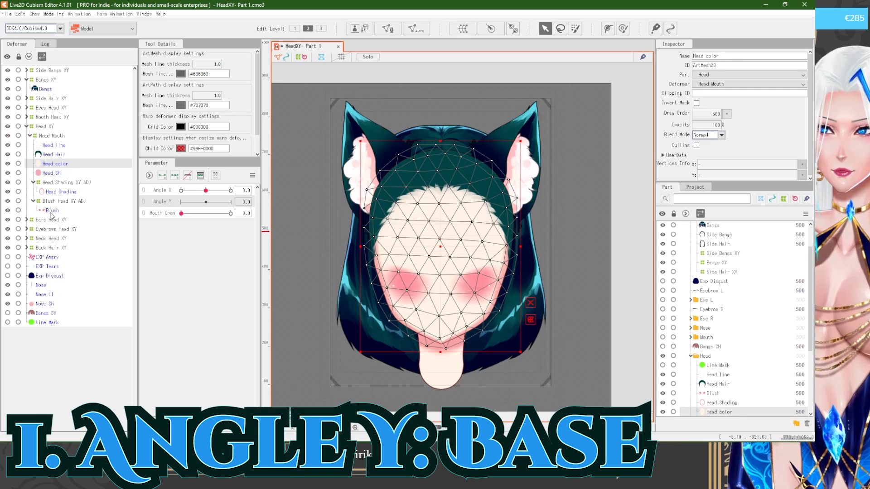
pyautogui.keyDown('ctrl'); pyautogui.click(52, 210); pyautogui.keyUp('ctrl')
pyautogui.keyDown('ctrl'); pyautogui.click(66, 155); pyautogui.keyUp('ctrl')
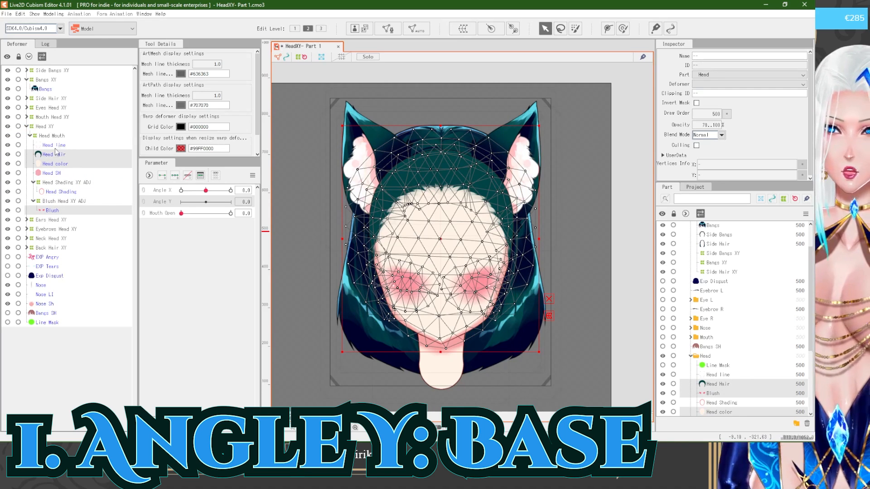
pyautogui.keyDown('ctrl'); pyautogui.click(56, 146); pyautogui.keyUp('ctrl')
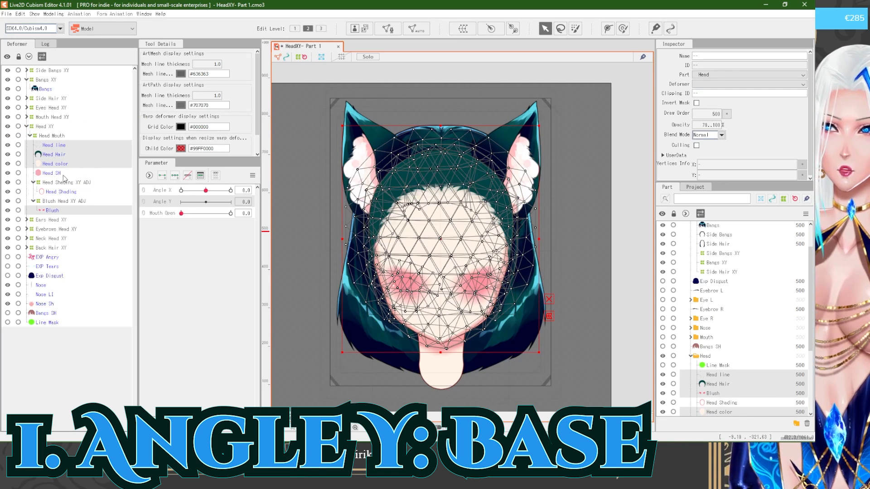
pyautogui.scroll(-1, 479, 292)
pyautogui.scroll(1, 479, 292)
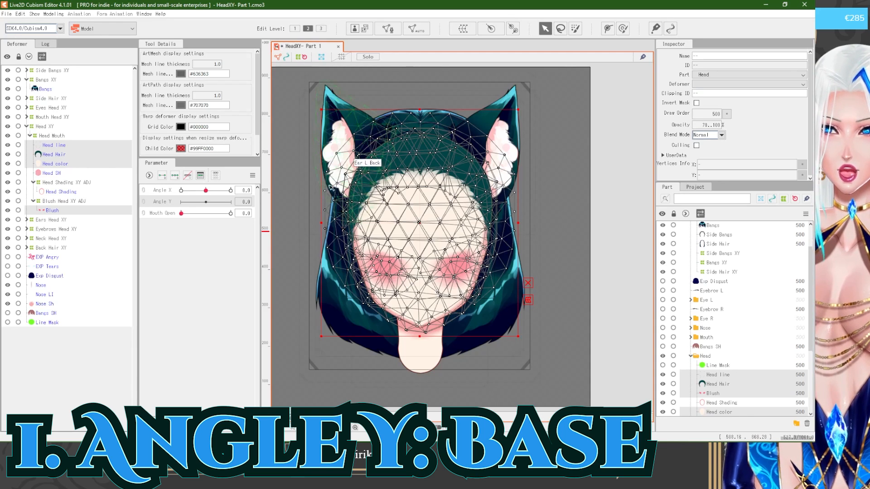
pyautogui.click(61, 127)
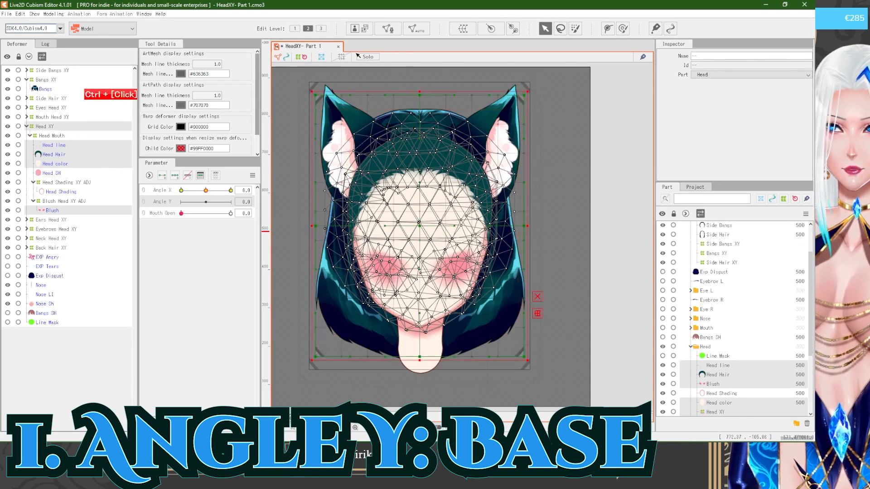
pyautogui.click(64, 130)
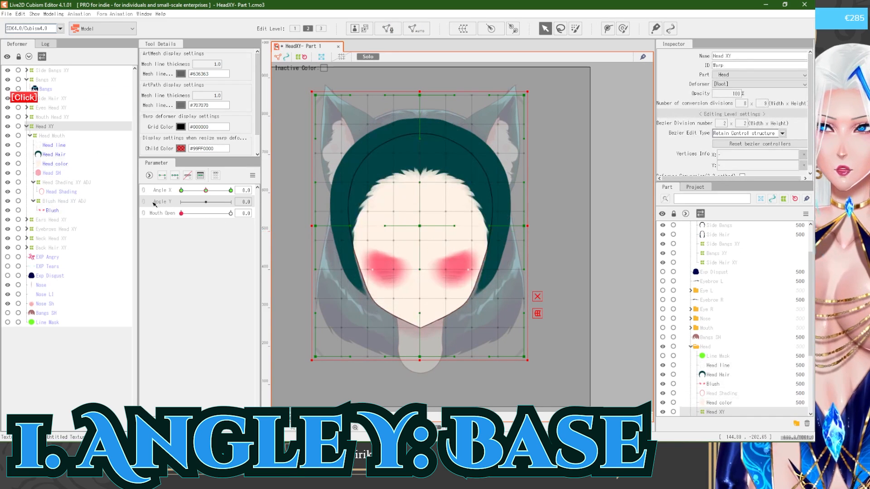
# Step: Add three Angle Y keyforms to Head XY, move the deformer down at -30, and return Angle Y to 0
pyautogui.moveTo(206, 202); pyautogui.dragTo(181, 203)
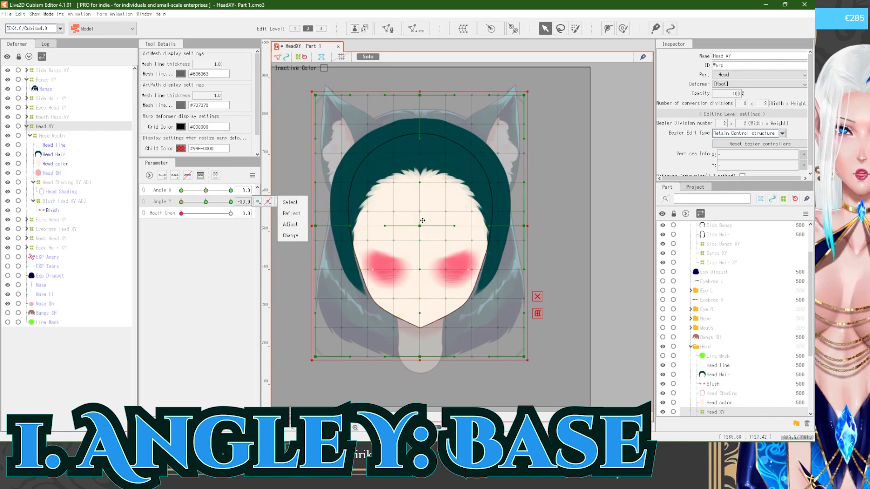
pyautogui.scroll(-1, 410, 250)
pyautogui.scroll(1, 424, 254)
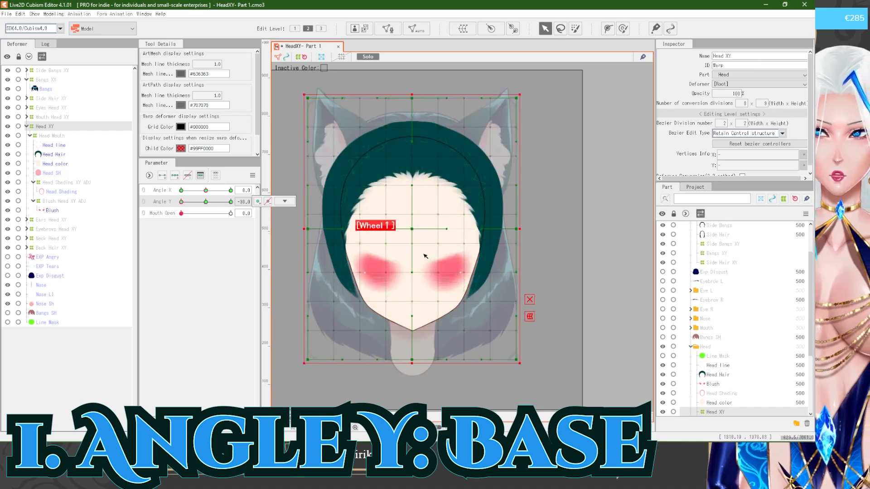
pyautogui.moveTo(410, 229); pyautogui.dragTo(410, 242)
pyautogui.moveTo(181, 202)
pyautogui.mouseDown()
pyautogui.moveTo(195, 203)
pyautogui.moveTo(170, 204)
pyautogui.moveTo(211, 202)
pyautogui.moveTo(180, 203)
pyautogui.mouseUp()
pyautogui.click(205, 202)
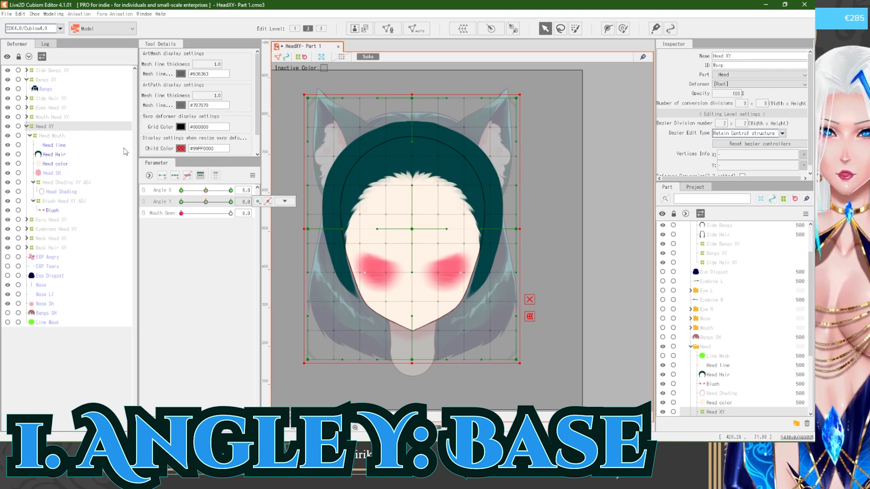
# Step: Redo the Solo isolation with only Head line, Head color, Blush and Head XY, leaving Head XY selected
pyautogui.click(365, 57)
pyautogui.click(63, 145)
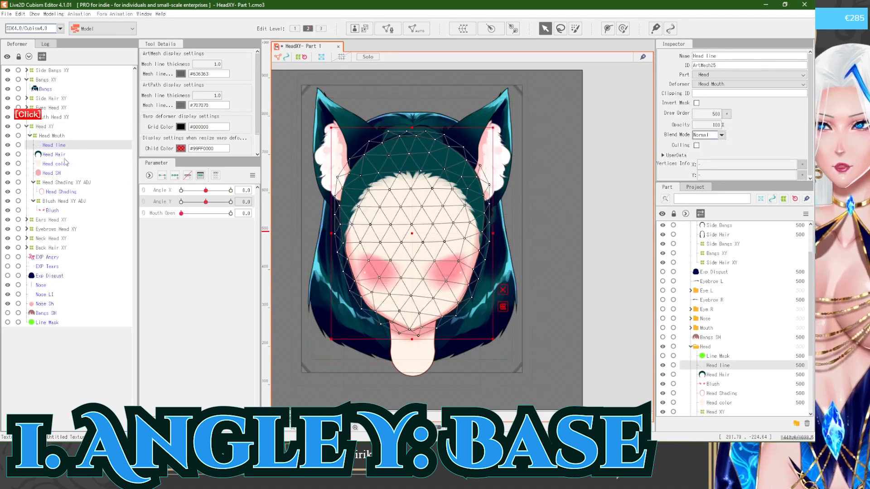
pyautogui.keyDown('ctrl'); pyautogui.click(63, 164); pyautogui.keyUp('ctrl')
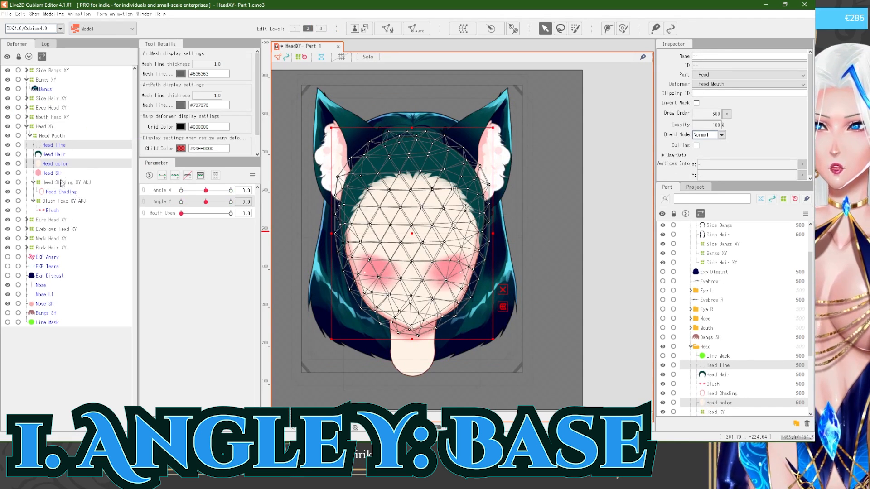
pyautogui.keyDown('ctrl'); pyautogui.click(53, 211); pyautogui.keyUp('ctrl')
pyautogui.keyDown('ctrl'); pyautogui.click(45, 126); pyautogui.keyUp('ctrl')
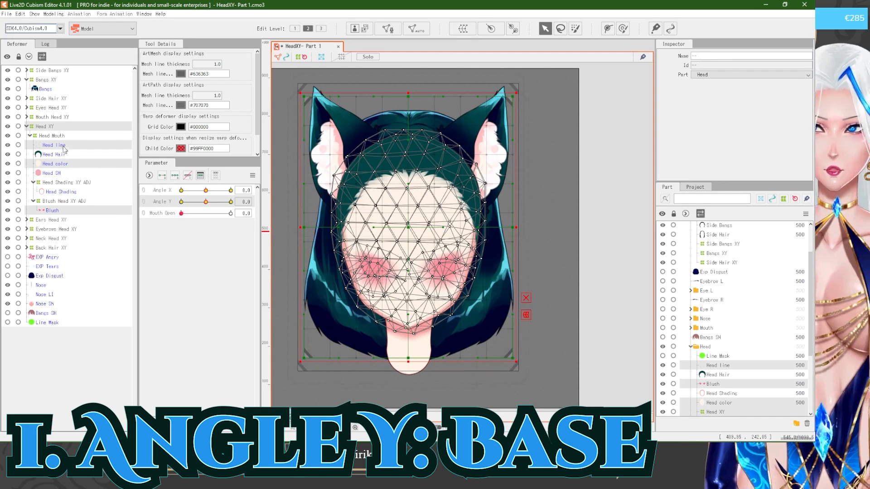
pyautogui.click(367, 57)
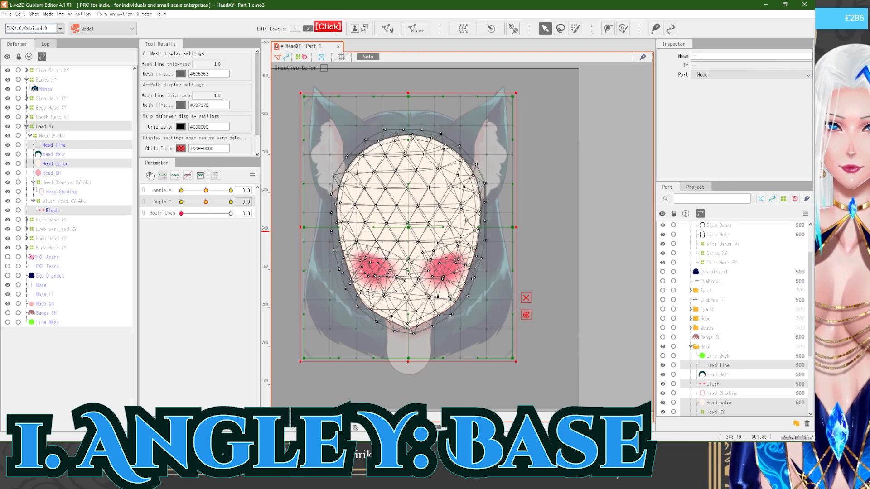
pyautogui.click(54, 126)
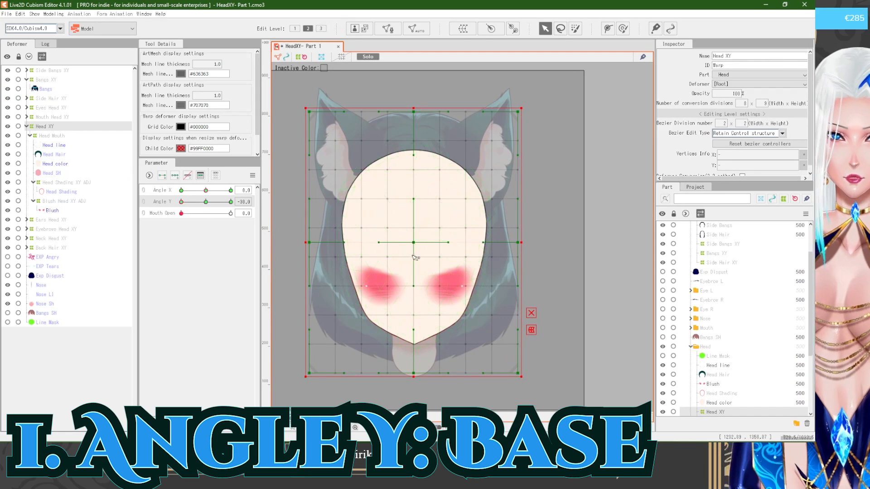
# Step: At Angle Y -30, lower Head XY's centre control point and switch its Bezier edit type to smooth
pyautogui.moveTo(413, 255); pyautogui.dragTo(411, 276)
pyautogui.click(782, 133)
pyautogui.click(745, 155)
# Step: Curve Head XY at Angle Y -30 by lowering the top edge and centre and raising both bottom corners
pyautogui.moveTo(414, 115); pyautogui.dragTo(414, 123)
pyautogui.moveTo(309, 115); pyautogui.dragTo(309, 131)
pyautogui.moveTo(518, 115); pyautogui.dragTo(517, 136)
pyautogui.moveTo(413, 277); pyautogui.dragTo(412, 284)
pyautogui.moveTo(309, 376); pyautogui.dragTo(309, 355)
pyautogui.moveTo(518, 376); pyautogui.dragTo(518, 350)
pyautogui.moveTo(181, 202); pyautogui.dragTo(141, 200)
# Step: Pull the chin area of the -30 pose down and lower Head XY's side midpoints and top edge further
pyautogui.moveTo(413, 344); pyautogui.dragTo(413, 353)
pyautogui.moveTo(414, 313); pyautogui.dragTo(413, 326)
pyautogui.moveTo(181, 202); pyautogui.dragTo(166, 204)
pyautogui.moveTo(413, 123); pyautogui.dragTo(413, 132)
pyautogui.moveTo(309, 246); pyautogui.dragTo(309, 257)
pyautogui.moveTo(517, 245); pyautogui.dragTo(518, 257)
pyautogui.moveTo(413, 132); pyautogui.dragTo(413, 138)
pyautogui.moveTo(309, 130); pyautogui.dragTo(309, 147)
pyautogui.moveTo(518, 136); pyautogui.dragTo(518, 151)
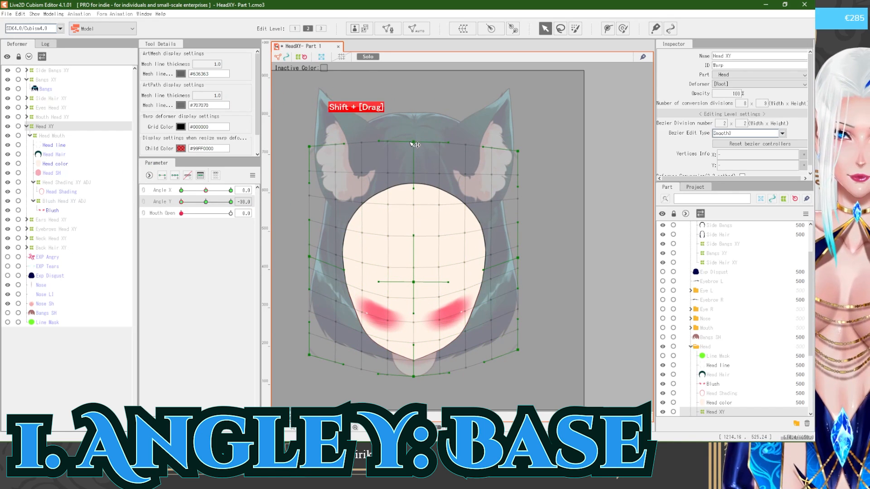
# Step: Refine the Angle Y -30 pose by adjusting the centre point, raising the bottom corners and lowering the bottom centre point
pyautogui.moveTo(182, 202)
pyautogui.mouseDown()
pyautogui.moveTo(188, 202)
pyautogui.moveTo(175, 202)
pyautogui.mouseUp()
pyautogui.moveTo(413, 282); pyautogui.dragTo(413, 275)
pyautogui.moveTo(309, 355); pyautogui.dragTo(309, 340)
pyautogui.moveTo(518, 350); pyautogui.dragTo(518, 338)
pyautogui.moveTo(181, 202)
pyautogui.mouseDown()
pyautogui.moveTo(173, 202)
pyautogui.moveTo(195, 202)
pyautogui.moveTo(175, 203)
pyautogui.mouseUp()
pyautogui.moveTo(413, 274); pyautogui.dragTo(413, 287)
pyautogui.moveTo(181, 202)
pyautogui.mouseDown()
pyautogui.moveTo(143, 208)
pyautogui.moveTo(214, 206)
pyautogui.moveTo(174, 204)
pyautogui.mouseUp()
pyautogui.click(57, 117)
pyautogui.click(56, 127)
pyautogui.moveTo(413, 368); pyautogui.dragTo(413, 380)
# Step: Set Angle Y to 30 and move the Head XY deformer upward for the looking-up pose
pyautogui.moveTo(182, 202); pyautogui.dragTo(240, 203)
pyautogui.scroll(-2, 422, 280)
pyautogui.scroll(2, 417, 274)
pyautogui.moveTo(420, 237)
pyautogui.mouseDown()
pyautogui.moveTo(421, 210)
pyautogui.moveTo(410, 244)
pyautogui.mouseUp()
pyautogui.click(539, 290)
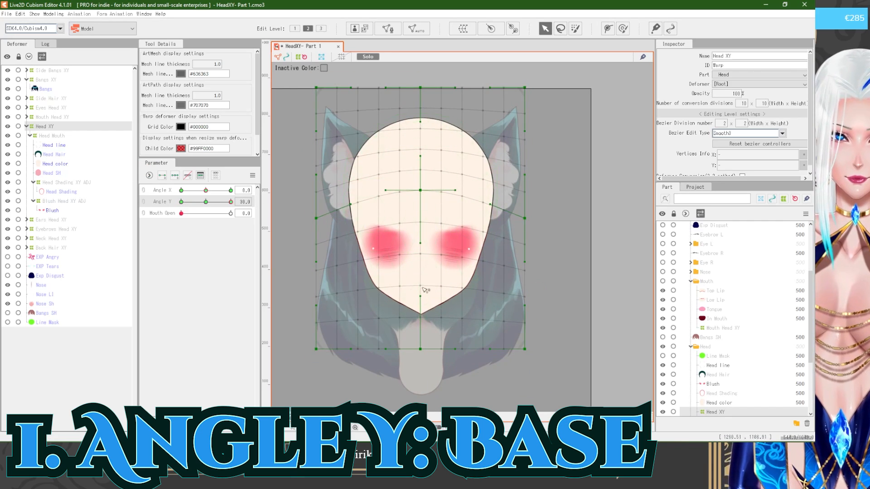
# Step: Shape Head XY at Angle Y 30 by lowering and narrowing the top corners and widening the bottom corners
pyautogui.moveTo(315, 87); pyautogui.dragTo(316, 117)
pyautogui.moveTo(525, 87); pyautogui.dragTo(527, 122)
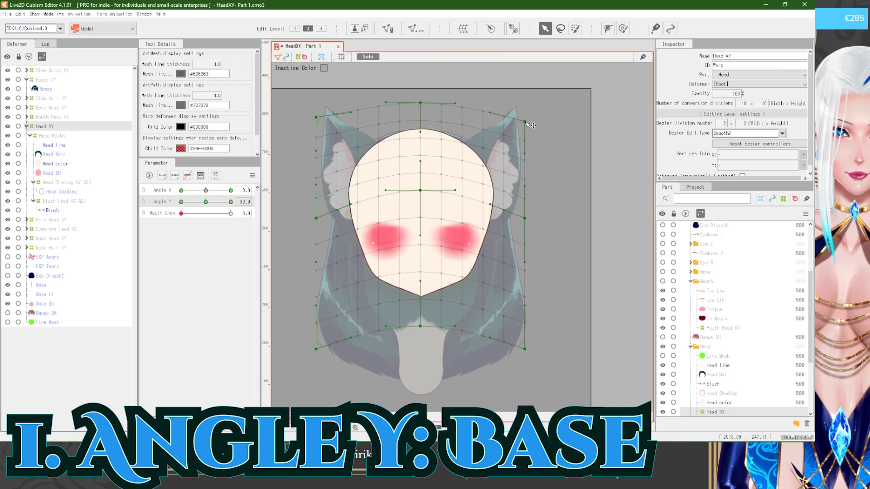
pyautogui.moveTo(317, 118); pyautogui.dragTo(326, 117)
pyautogui.moveTo(316, 219); pyautogui.dragTo(308, 218)
pyautogui.hotkey('ctrl', 'z')
pyautogui.moveTo(316, 348); pyautogui.dragTo(302, 349)
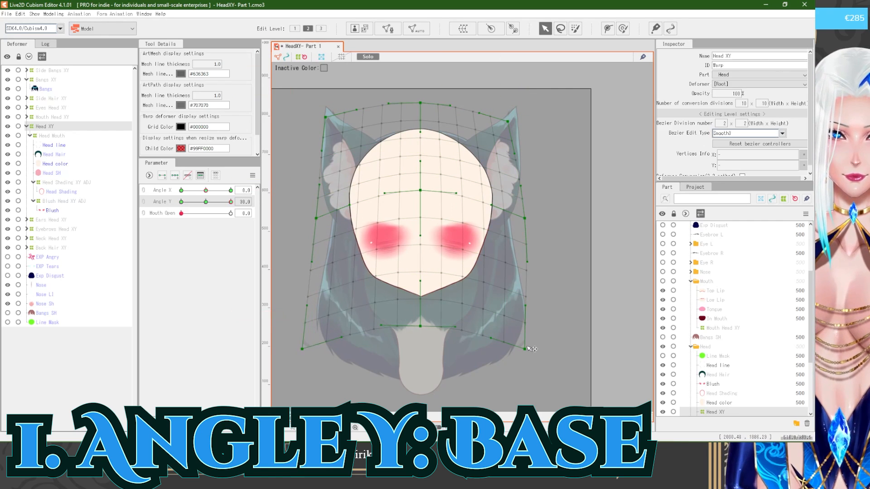
pyautogui.moveTo(231, 202); pyautogui.dragTo(215, 201)
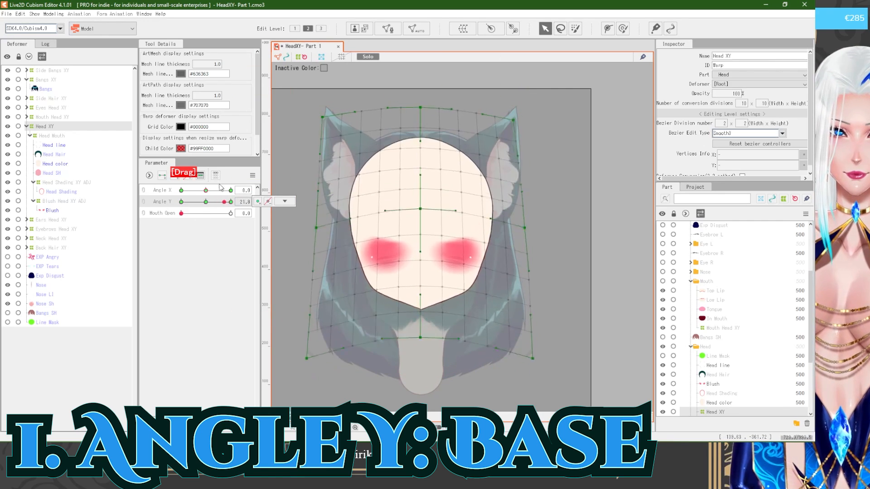
# Step: Lower Head XY's top edge further at Angle Y 30 and fine-tune its bottom centre point, testing the motion
pyautogui.moveTo(420, 102); pyautogui.dragTo(420, 111)
pyautogui.moveTo(325, 117); pyautogui.dragTo(325, 136)
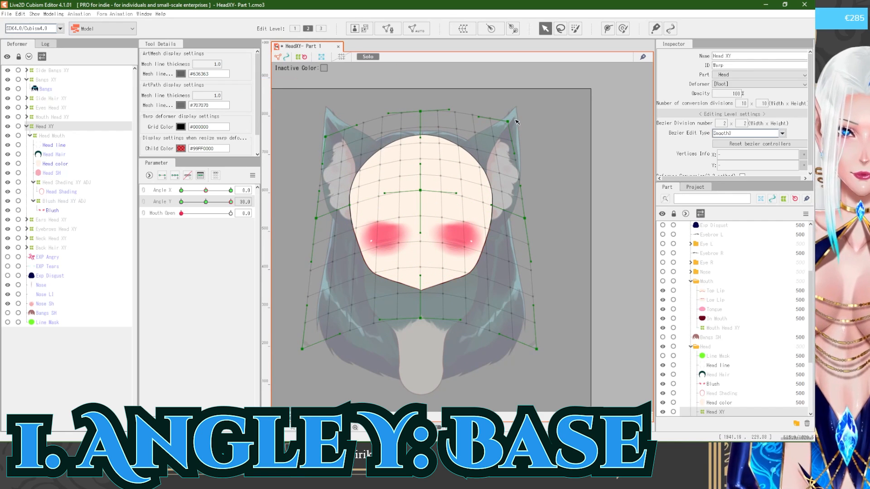
pyautogui.moveTo(420, 112); pyautogui.dragTo(421, 126)
pyautogui.moveTo(231, 202); pyautogui.dragTo(232, 151)
pyautogui.moveTo(420, 318); pyautogui.dragTo(420, 325)
pyautogui.moveTo(231, 202)
pyautogui.mouseDown()
pyautogui.moveTo(156, 195)
pyautogui.moveTo(235, 195)
pyautogui.mouseUp()
pyautogui.moveTo(421, 325); pyautogui.dragTo(420, 319)
# Step: Compare both Angle Y extremes, lower Head XY's top centre point at -30, and return Angle Y to 0
pyautogui.click(45, 126)
pyautogui.moveTo(403, 231); pyautogui.dragTo(403, 235)
pyautogui.moveTo(182, 201); pyautogui.dragTo(233, 168)
pyautogui.moveTo(233, 168); pyautogui.dragTo(178, 163)
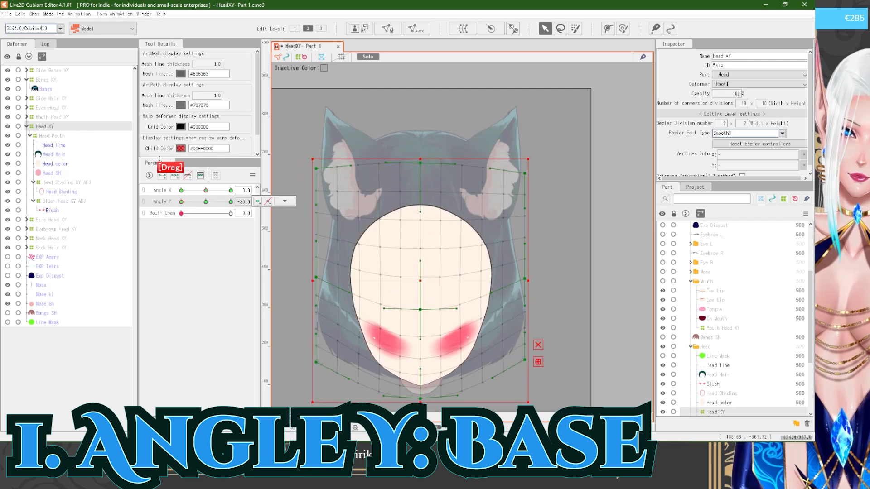
pyautogui.moveTo(421, 163); pyautogui.dragTo(421, 171)
pyautogui.moveTo(181, 202)
pyautogui.mouseDown()
pyautogui.moveTo(238, 193)
pyautogui.moveTo(160, 192)
pyautogui.moveTo(178, 199)
pyautogui.mouseUp()
pyautogui.click(206, 201)
# Step: Leave Solo view and add three Angle Y keyforms to the Head Shading XY ADJ deformer
pyautogui.press('s')
pyautogui.click(64, 181)
pyautogui.click(175, 176)
pyautogui.rightClick(205, 202)
pyautogui.click(64, 186)
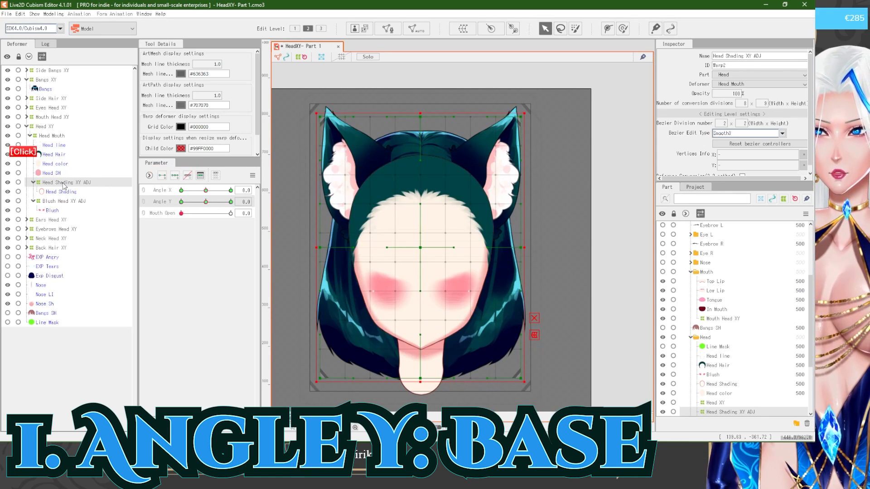
# Step: Compare the Angle X and Angle Y keyforms of the Head XY and Head Shading XY ADJ deformers
pyautogui.click(44, 127)
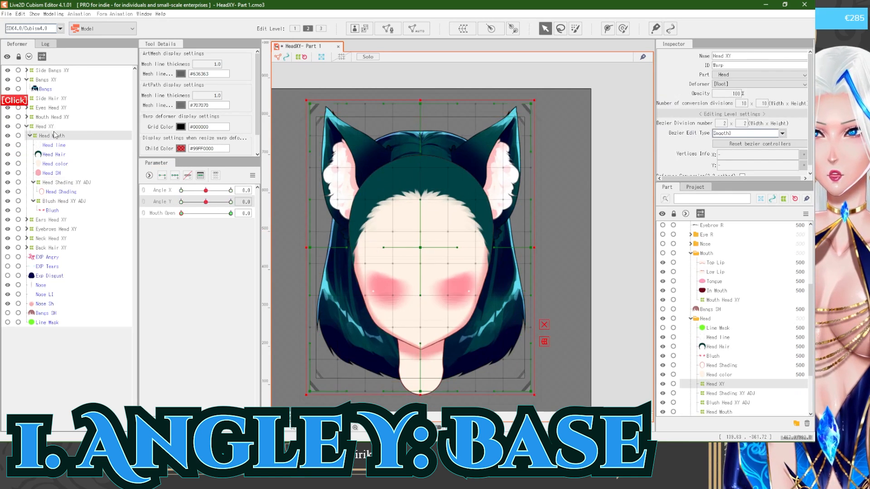
pyautogui.moveTo(206, 190)
pyautogui.mouseDown()
pyautogui.moveTo(235, 191)
pyautogui.moveTo(209, 190)
pyautogui.mouseUp()
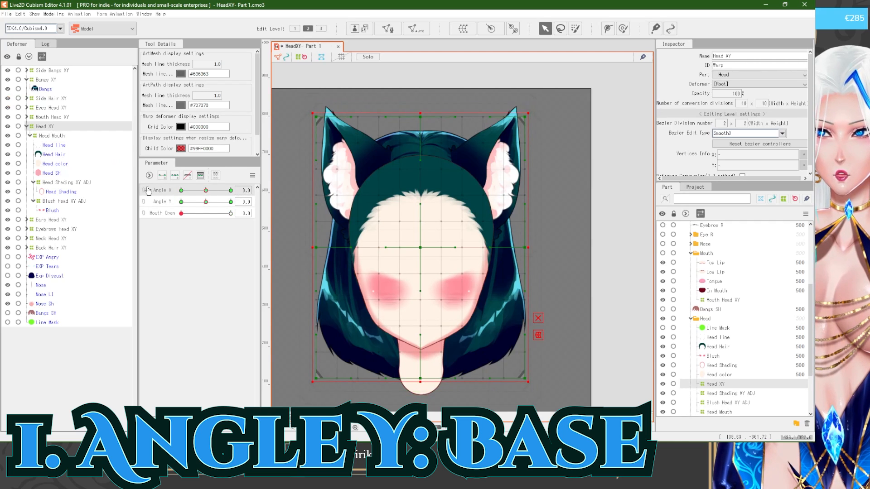
pyautogui.click(159, 203)
pyautogui.click(166, 192)
pyautogui.click(166, 202)
pyautogui.click(166, 191)
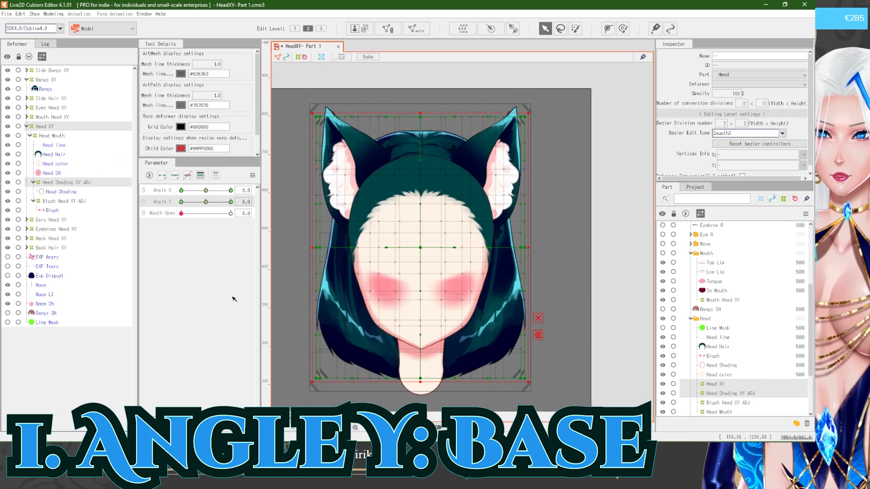
pyautogui.click(163, 189)
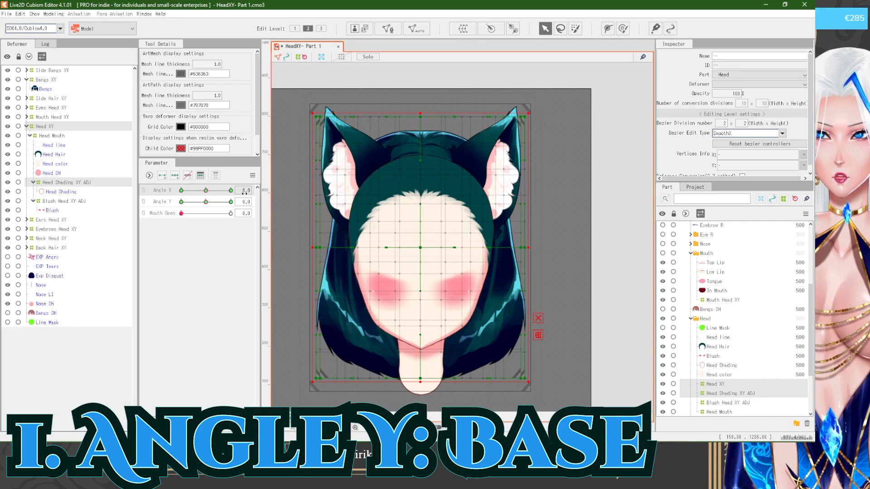
# Step: Select every object keyed to Angle X, add three Angle Y keyforms to all of them, and clear the selection
pyautogui.rightClick(245, 192)
pyautogui.click(291, 191)
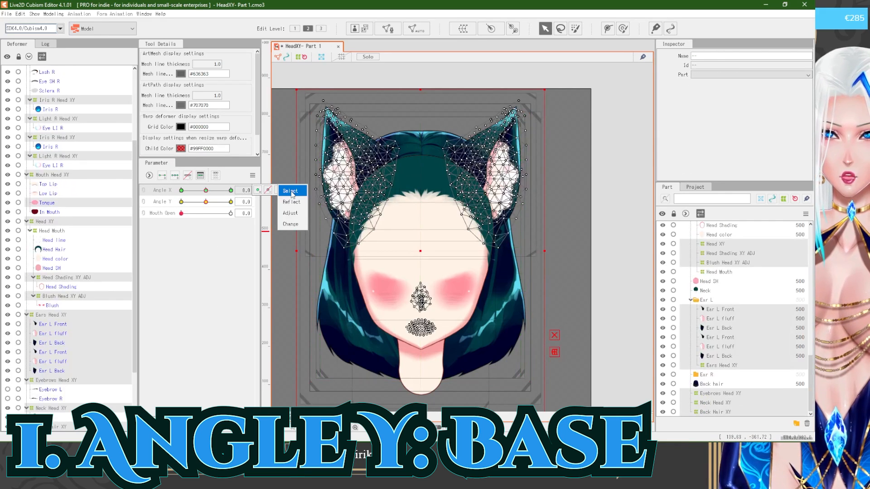
pyautogui.click(170, 202)
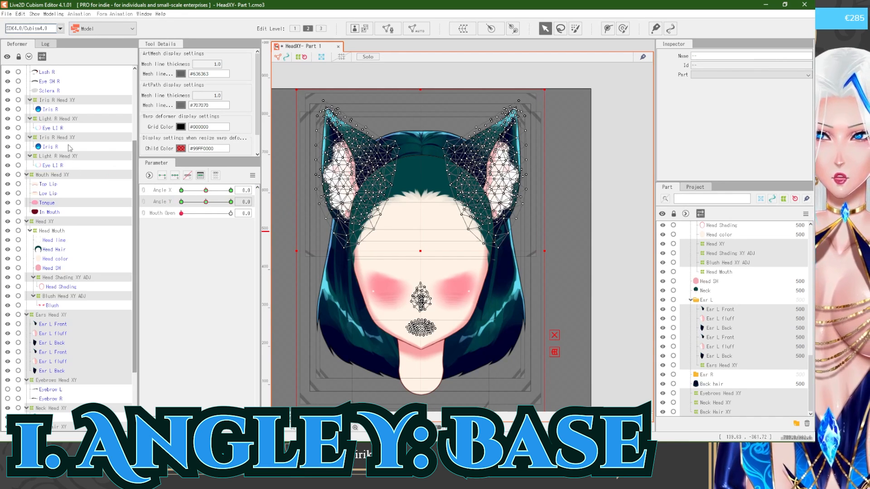
pyautogui.click(175, 191)
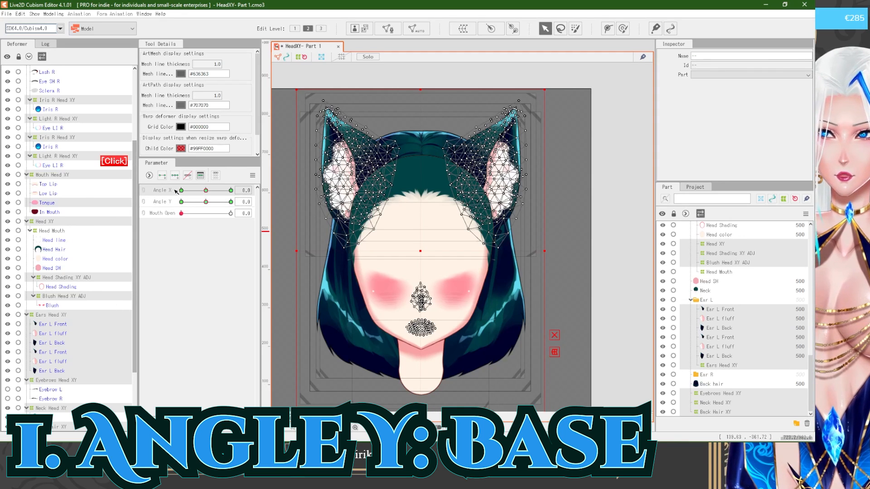
pyautogui.rightClick(246, 190)
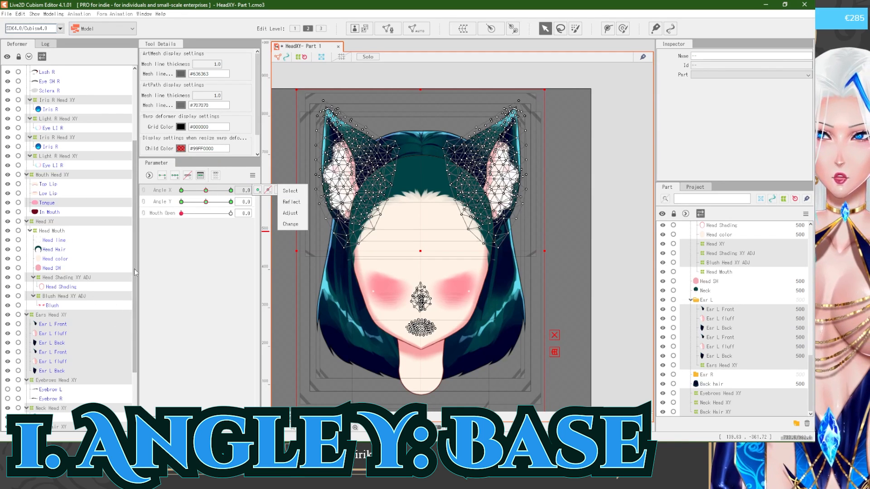
pyautogui.click(164, 192)
pyautogui.click(171, 203)
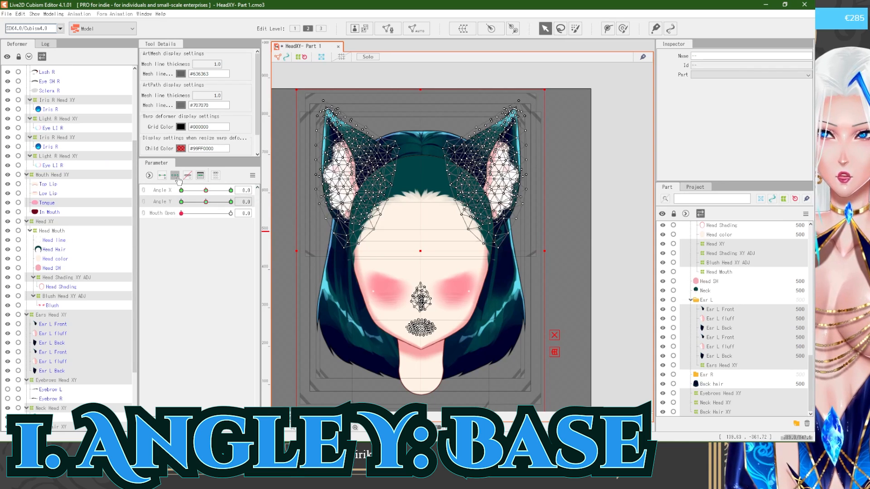
pyautogui.click(172, 193)
pyautogui.scroll(-4, 438, 266)
pyautogui.click(546, 279)
pyautogui.scroll(4, 444, 259)
pyautogui.click(435, 261)
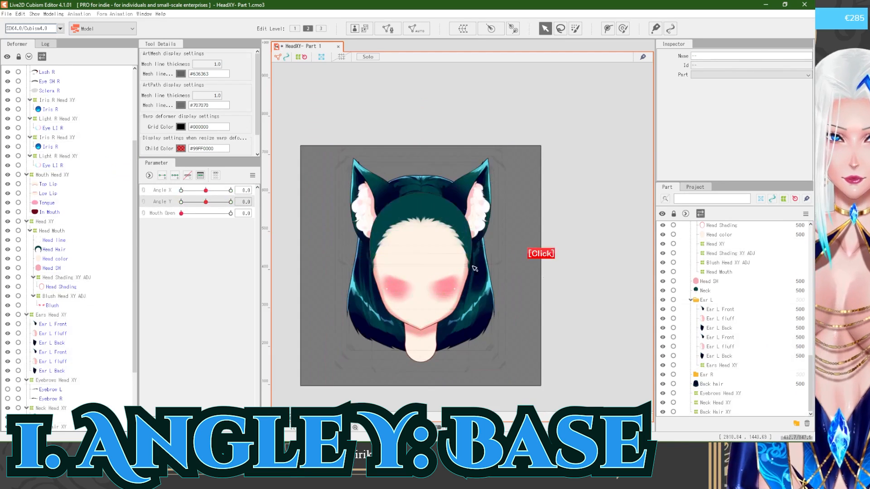
# Step: Inspect Head Shading XY ADJ and the surrounding head and neck with Angle Y at 30
pyautogui.click(58, 232)
pyautogui.click(70, 277)
pyautogui.moveTo(206, 202); pyautogui.dragTo(233, 196)
pyautogui.scroll(-3, 408, 240)
pyautogui.scroll(5, 418, 317)
pyautogui.scroll(-3, 418, 319)
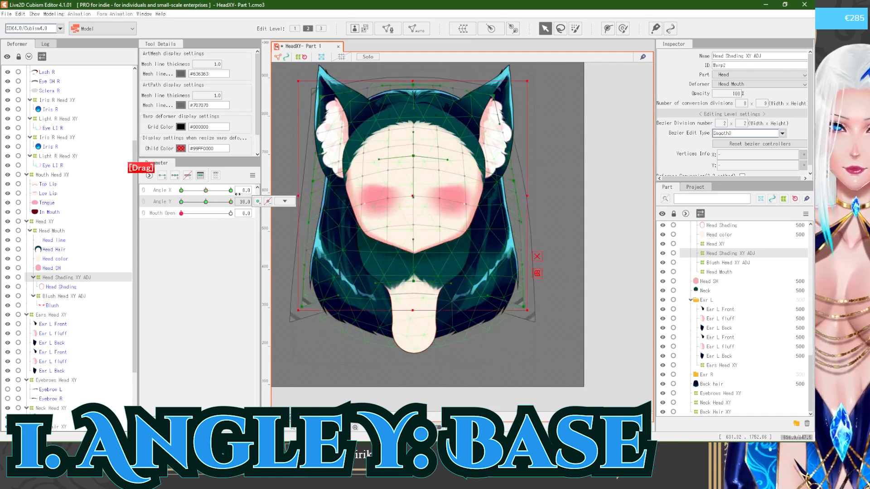
pyautogui.moveTo(410, 300); pyautogui.dragTo(401, 321)
pyautogui.moveTo(230, 202); pyautogui.dragTo(245, 190)
# Step: At Angle Y 30, raise the Neck Head XY deformer's top corners and its centre point
pyautogui.click(386, 371)
pyautogui.click(44, 408)
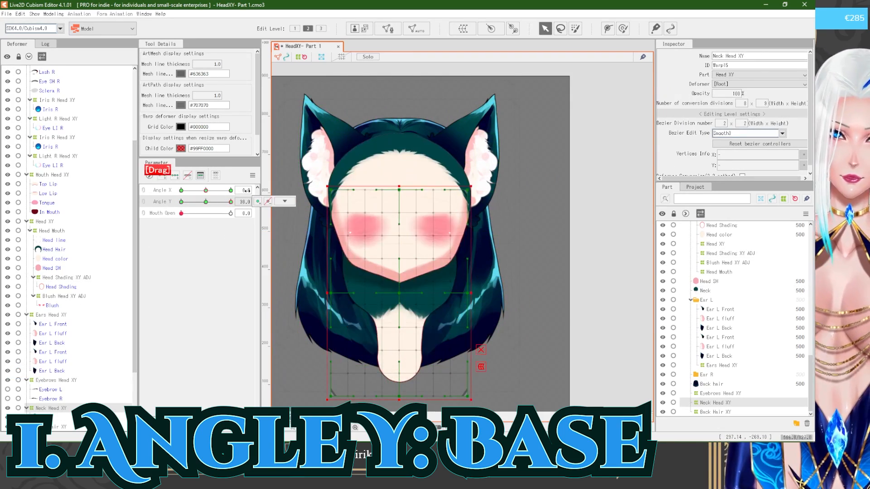
pyautogui.moveTo(414, 217); pyautogui.dragTo(410, 217)
pyautogui.press('3')
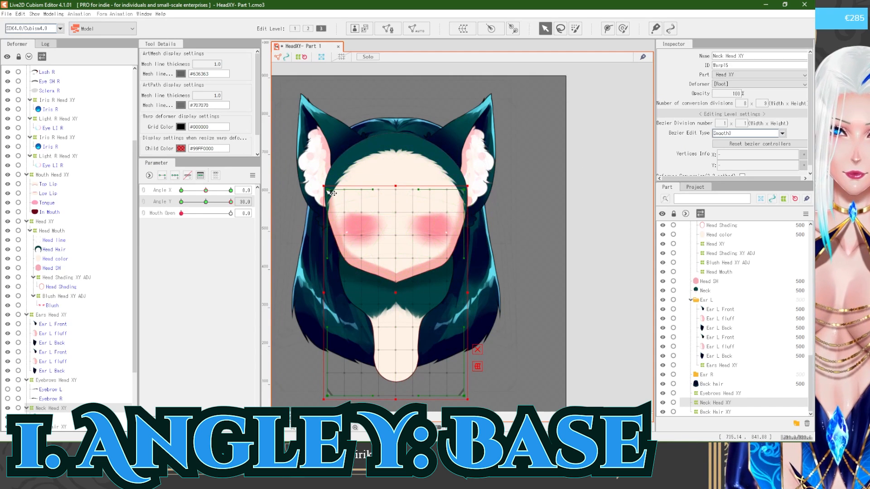
pyautogui.moveTo(332, 193); pyautogui.dragTo(332, 163)
pyautogui.moveTo(466, 155); pyautogui.dragTo(465, 144)
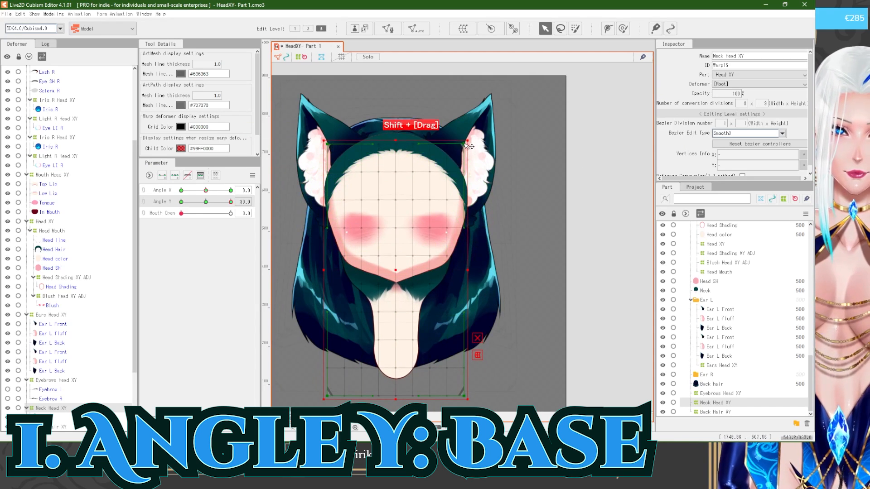
pyautogui.moveTo(231, 201)
pyautogui.mouseDown()
pyautogui.moveTo(181, 202)
pyautogui.moveTo(230, 201)
pyautogui.mouseUp()
pyautogui.moveTo(396, 267); pyautogui.dragTo(396, 262)
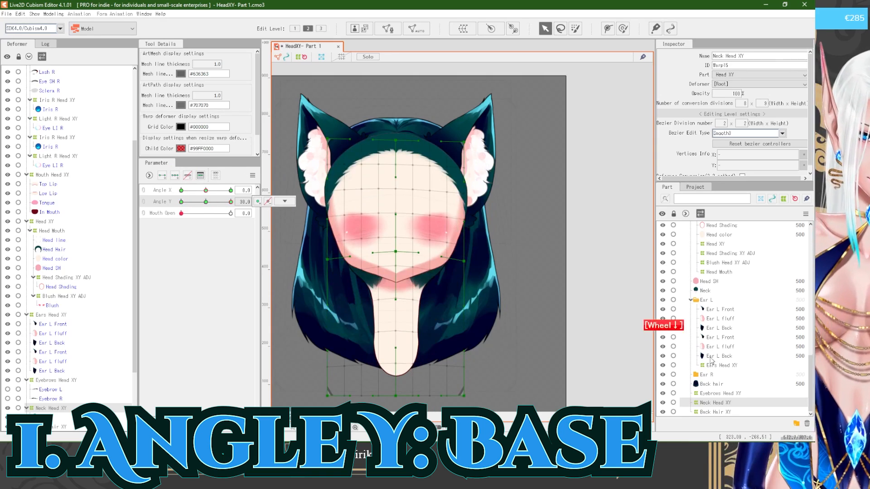
# Step: Hide the back hair and both ears, then check the bare head and neck at Angle Y -30 and 30
pyautogui.click(663, 384)
pyautogui.click(662, 374)
pyautogui.click(663, 300)
pyautogui.click(691, 300)
pyautogui.moveTo(230, 201); pyautogui.dragTo(244, 179)
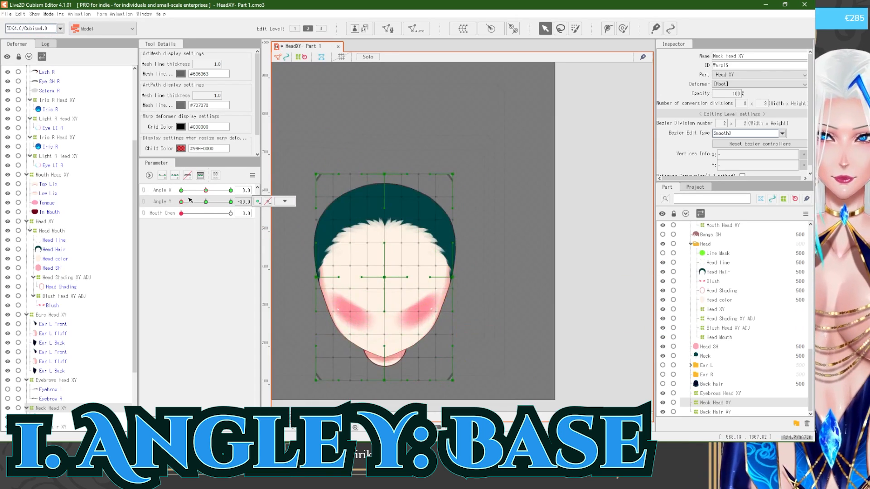
pyautogui.scroll(-5, 395, 215)
pyautogui.scroll(5, 390, 204)
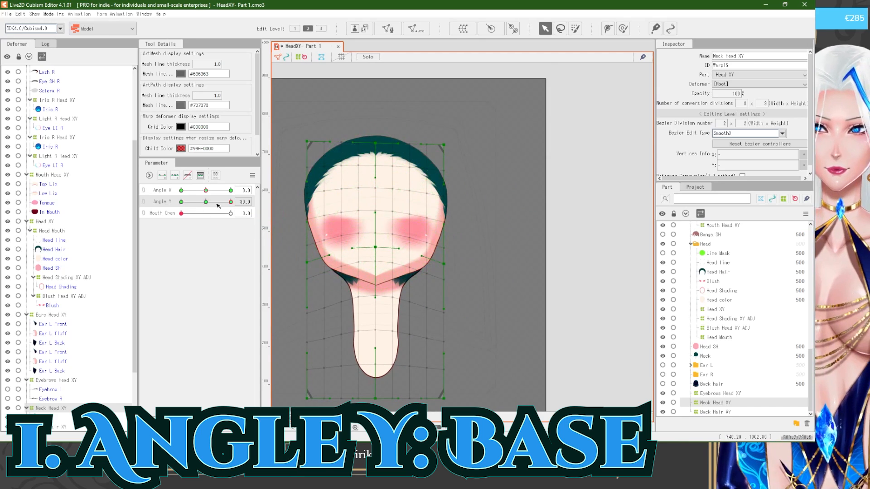
# Step: Try Reflect Motion on Neck Head XY to carry its Angle Y 30 form over to -30
pyautogui.click(288, 202)
pyautogui.rightClick(321, 165)
pyautogui.click(370, 238)
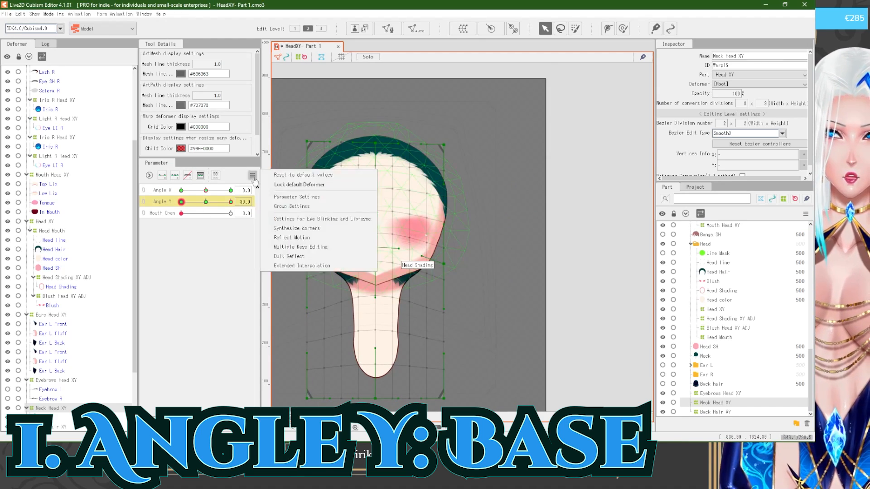
pyautogui.click(369, 239)
pyautogui.click(390, 305)
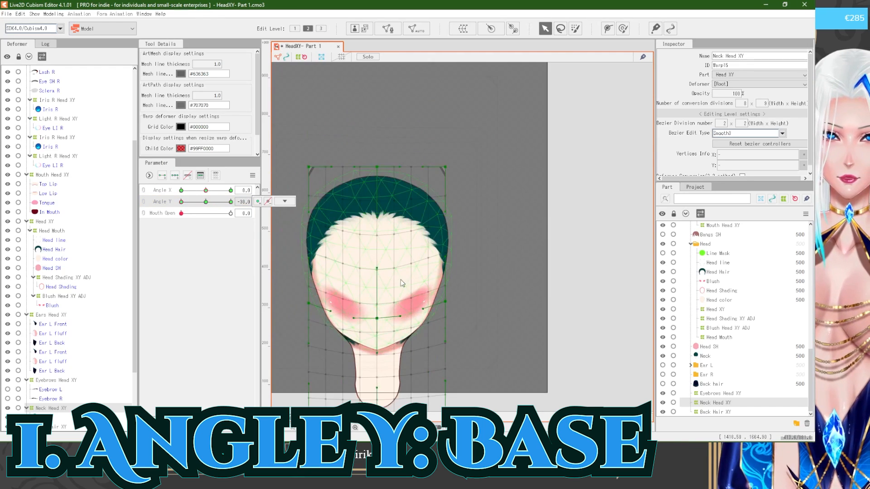
pyautogui.click(181, 201)
pyautogui.moveTo(378, 245); pyautogui.dragTo(390, 247)
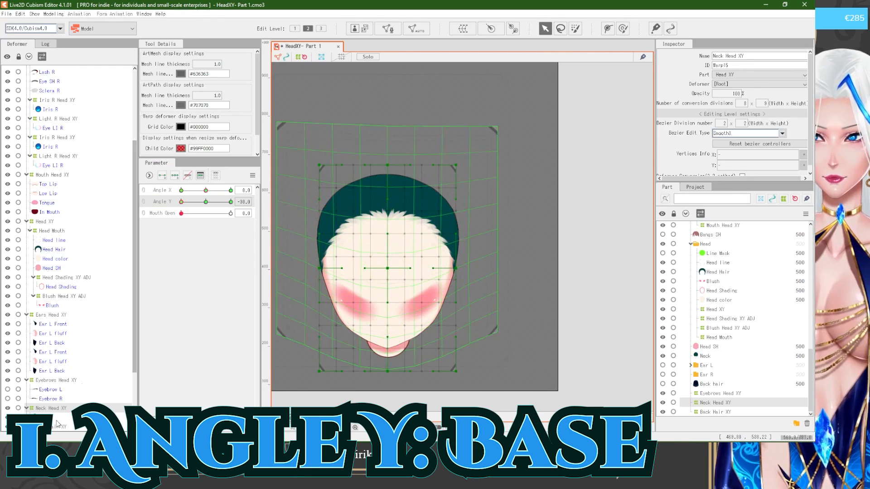
# Step: Isolate Neck Head XY in Solo view, lower both its top corners at Angle Y -30, and leave Solo view
pyautogui.click(388, 357)
pyautogui.click(367, 57)
pyautogui.click(51, 408)
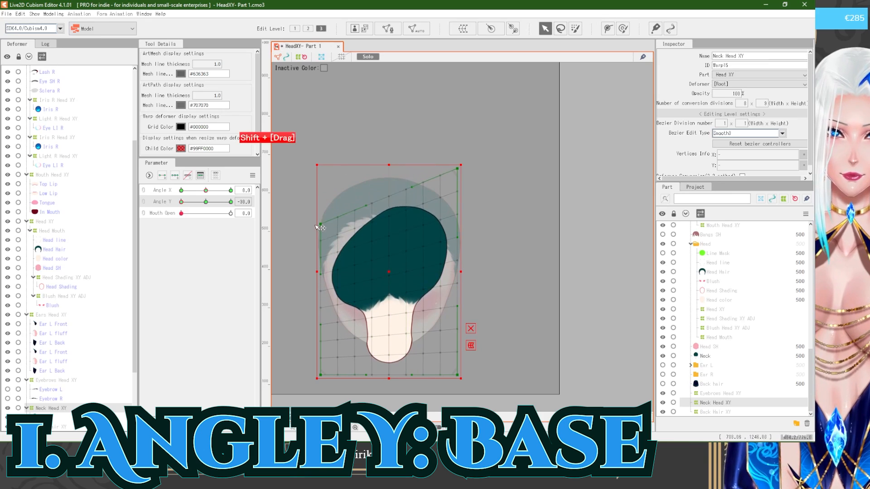
pyautogui.moveTo(458, 217); pyautogui.dragTo(458, 231)
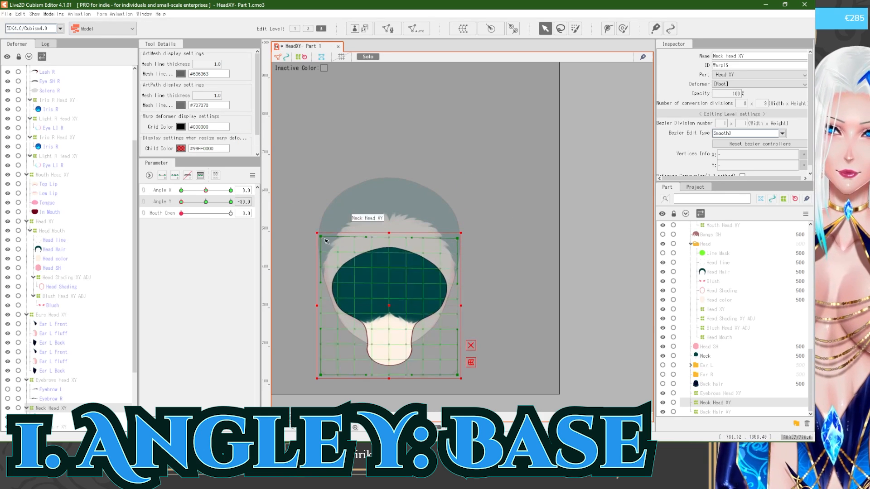
pyautogui.click(367, 57)
# Step: Compare the head and neck at Angle Y -30, 0 and 30, examining the chin and jaw area closely
pyautogui.moveTo(181, 202); pyautogui.dragTo(235, 201)
pyautogui.click(394, 262)
pyautogui.moveTo(405, 184); pyautogui.dragTo(408, 204)
pyautogui.moveTo(231, 201); pyautogui.dragTo(159, 183)
pyautogui.click(206, 202)
pyautogui.click(181, 202)
pyautogui.moveTo(393, 314); pyautogui.dragTo(392, 323)
pyautogui.moveTo(181, 202); pyautogui.dragTo(236, 202)
pyautogui.scroll(4, 394, 222)
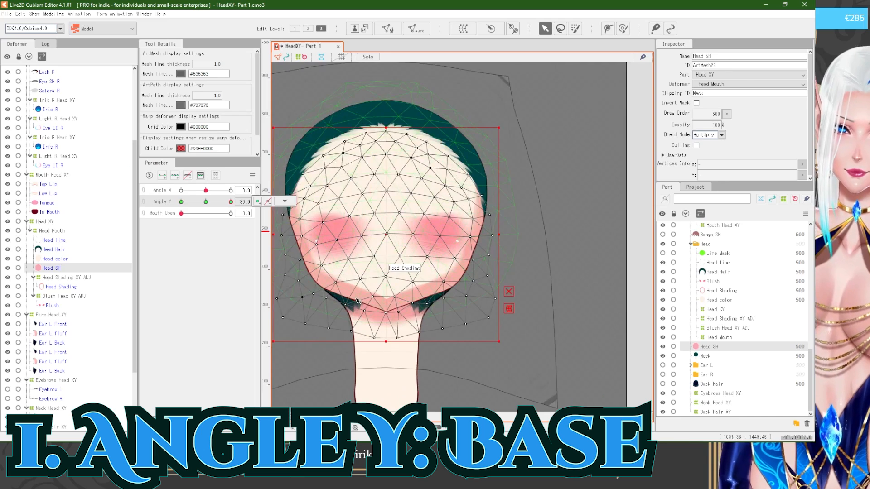
pyautogui.click(358, 292)
pyautogui.scroll(-4, 357, 293)
# Step: Check the Head line mesh, then make the Line Mask art mesh visible
pyautogui.click(54, 241)
pyautogui.scroll(-3, 94, 372)
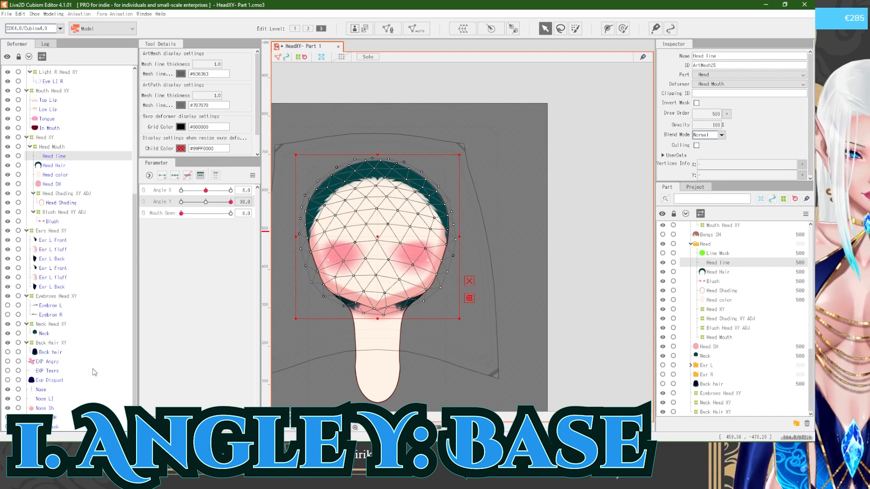
pyautogui.click(56, 426)
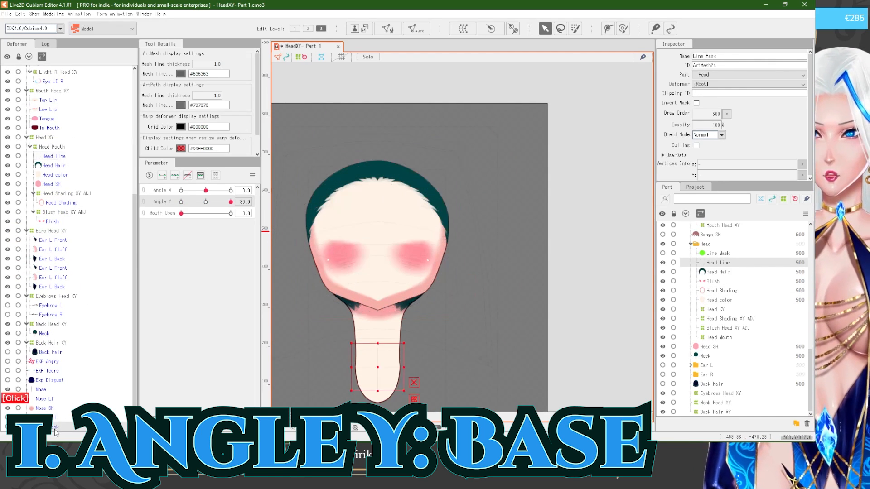
pyautogui.click(7, 427)
pyautogui.scroll(-3, 368, 304)
pyautogui.scroll(2, 363, 318)
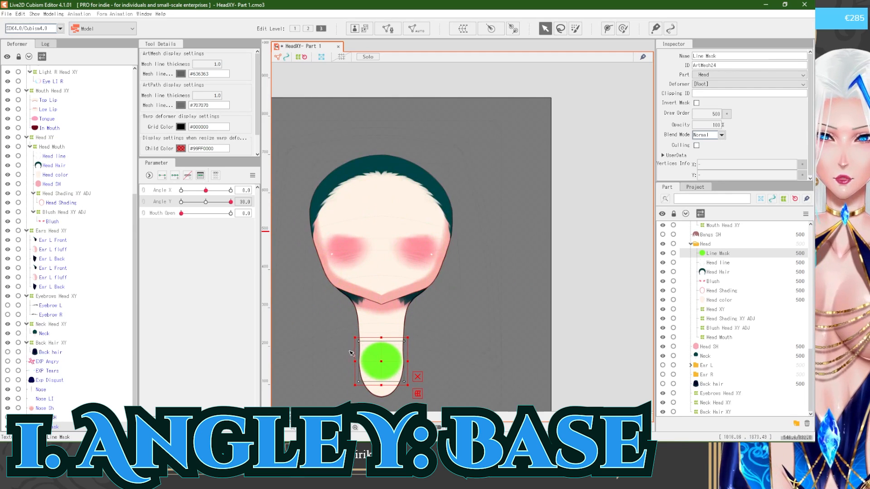
# Step: Generate an automatic mesh for Line Mask using the Standard preset
pyautogui.click(391, 29)
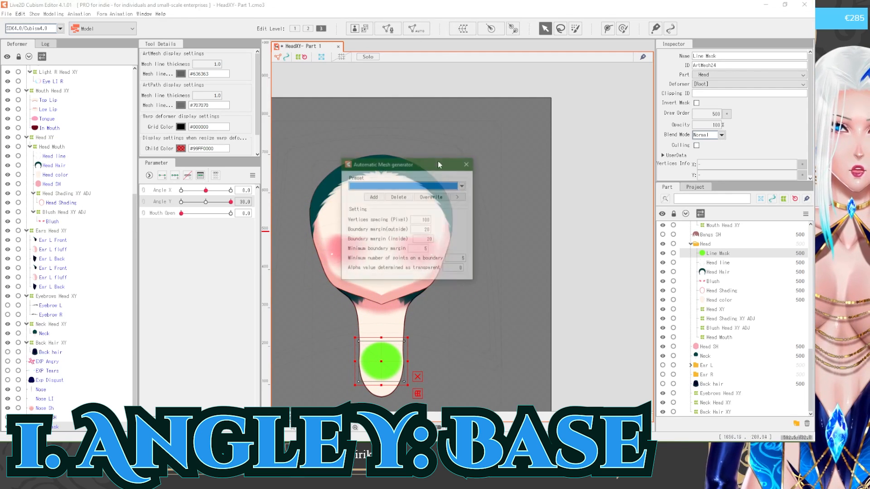
pyautogui.click(388, 185)
pyautogui.click(388, 194)
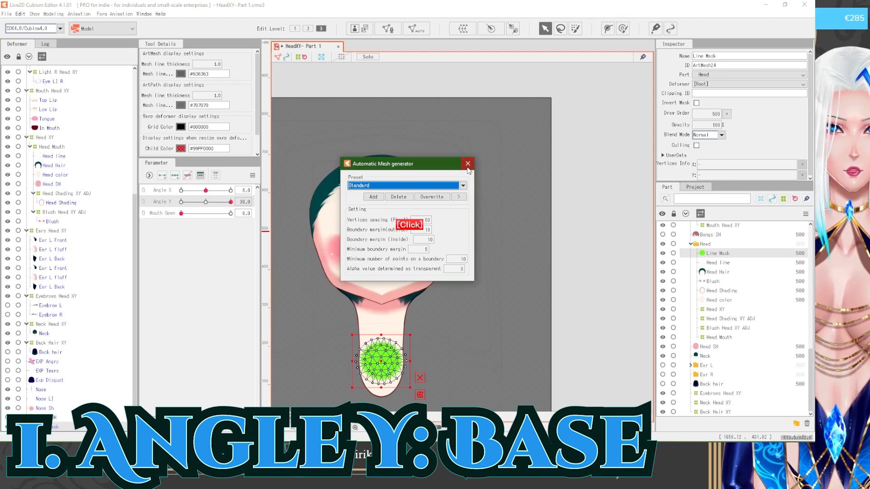
pyautogui.click(467, 164)
# Step: Return Angle Y to 0 and place Line Mask inside the Head Mouth deformer, above Head line
pyautogui.click(206, 202)
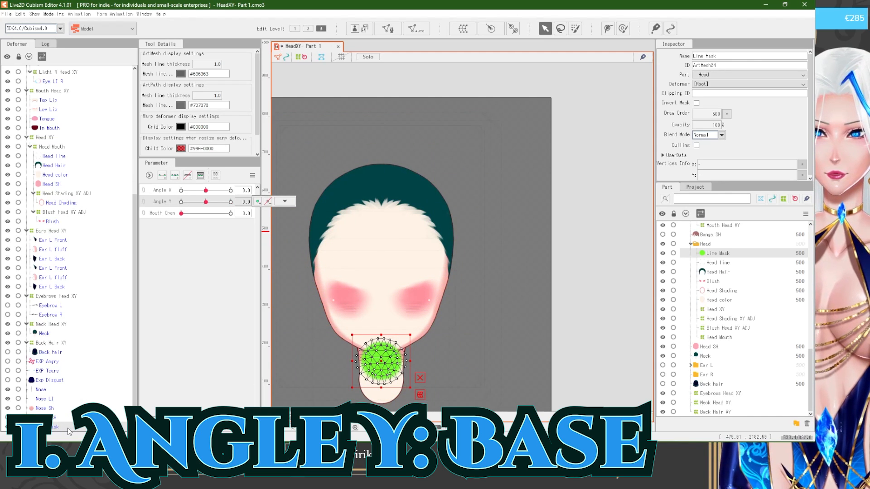
pyautogui.click(41, 390)
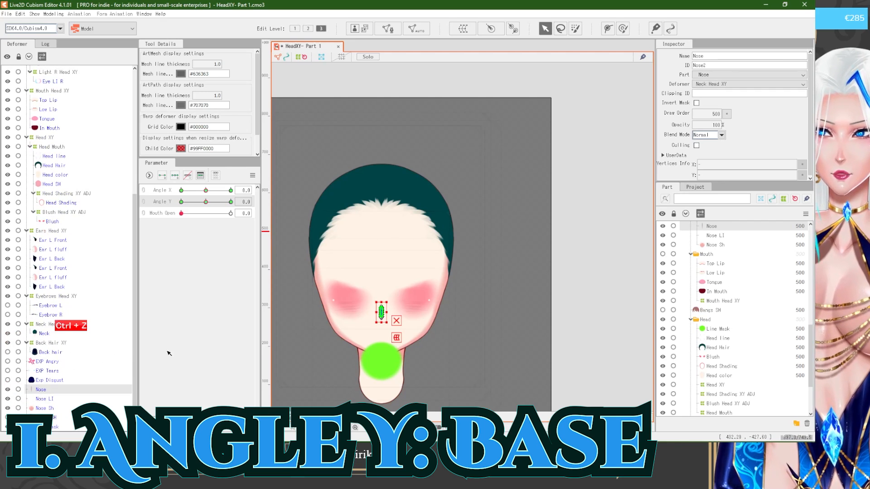
pyautogui.click(69, 427)
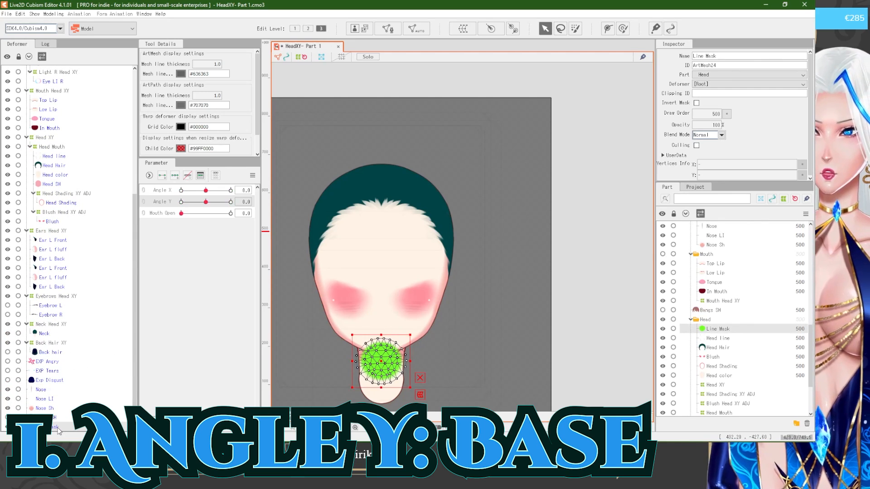
pyautogui.moveTo(77, 362); pyautogui.dragTo(79, 232)
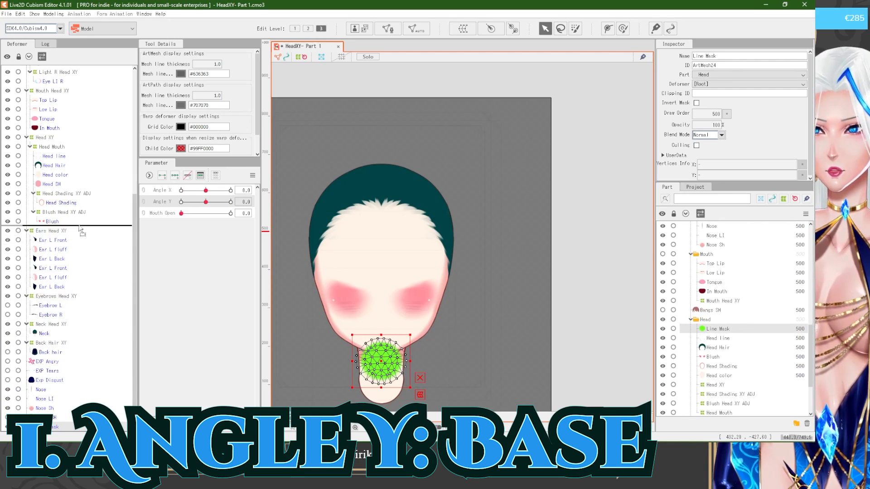
pyautogui.moveTo(77, 168); pyautogui.dragTo(56, 158)
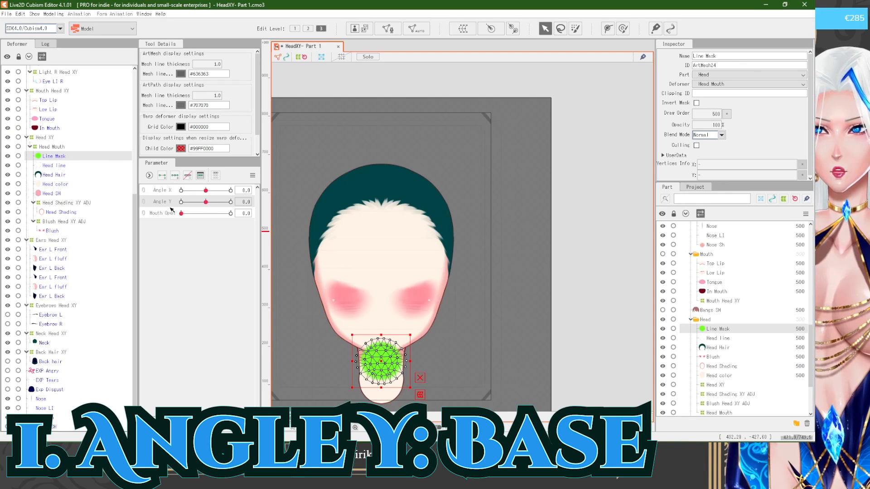
pyautogui.scroll(2, 382, 385)
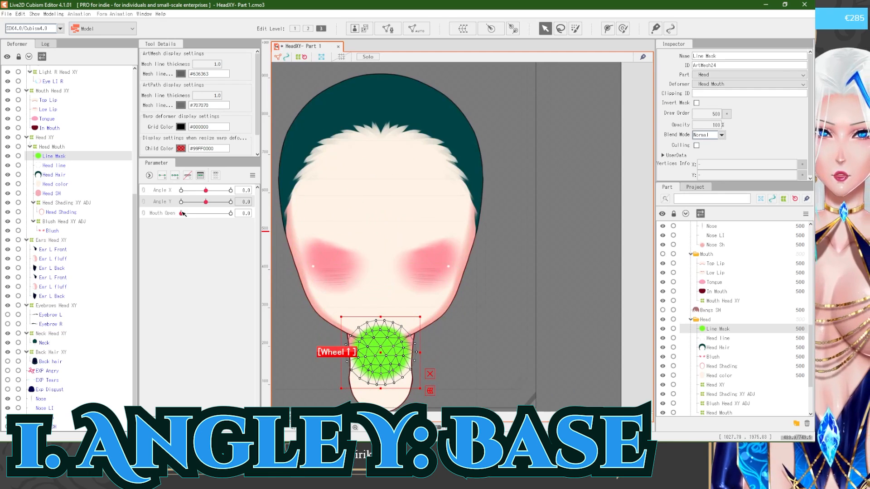
pyautogui.scroll(-2, 324, 220)
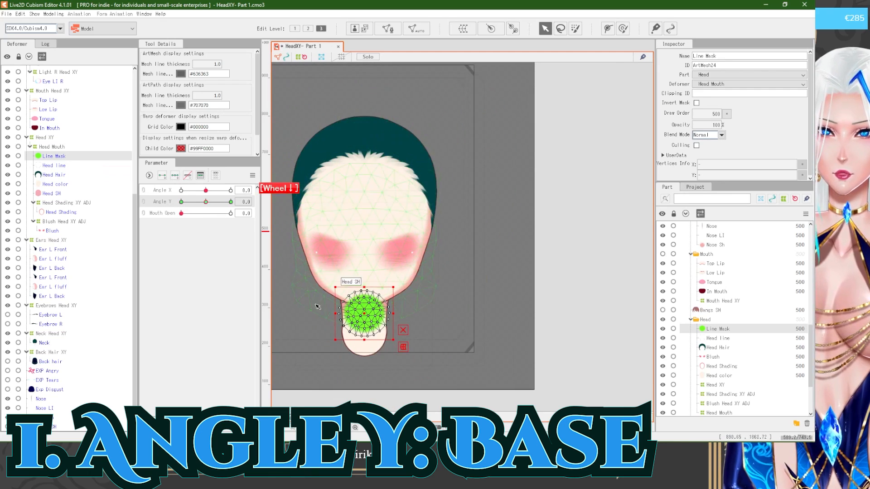
# Step: Clip the Head line mesh with Line Mask by setting its Clipping ID to ArtMesh24
pyautogui.scroll(2, 316, 302)
pyautogui.moveTo(205, 202); pyautogui.dragTo(158, 194)
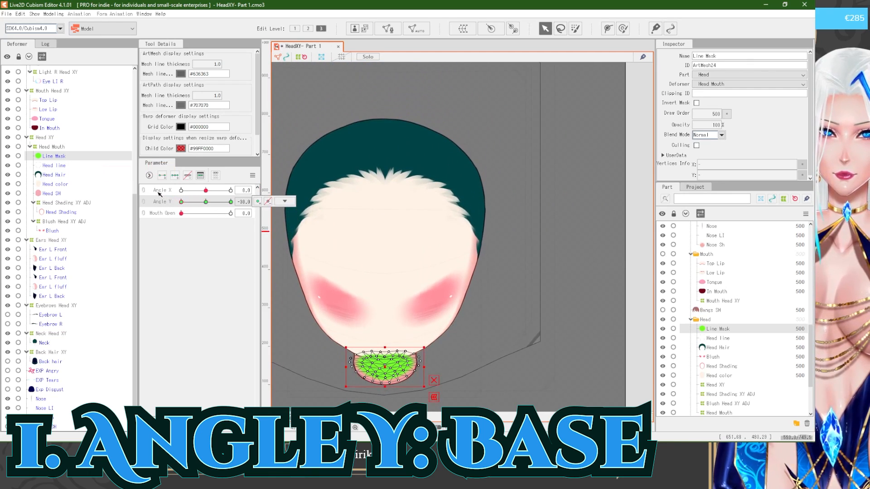
pyautogui.click(206, 201)
pyautogui.scroll(2, 331, 296)
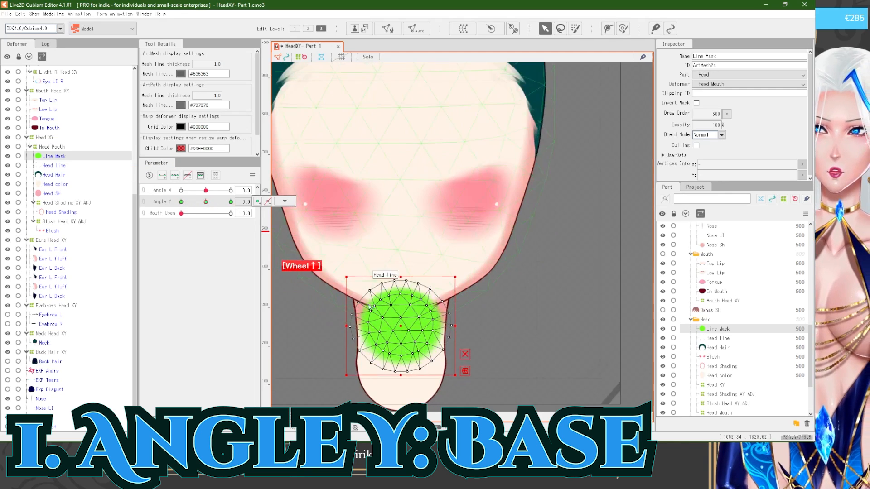
pyautogui.click(329, 286)
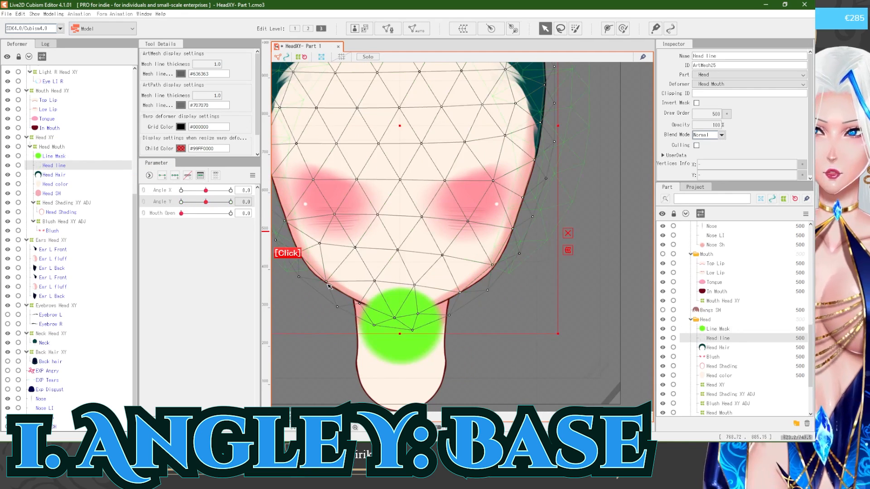
pyautogui.click(61, 169)
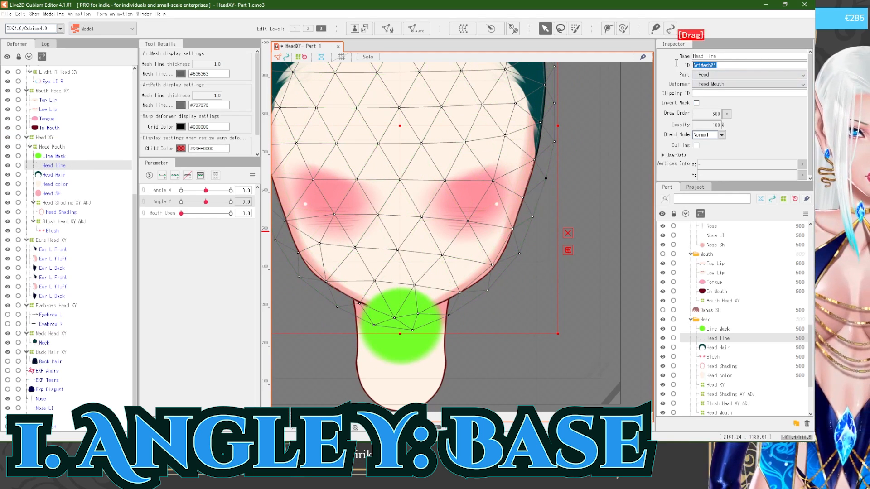
pyautogui.click(63, 156)
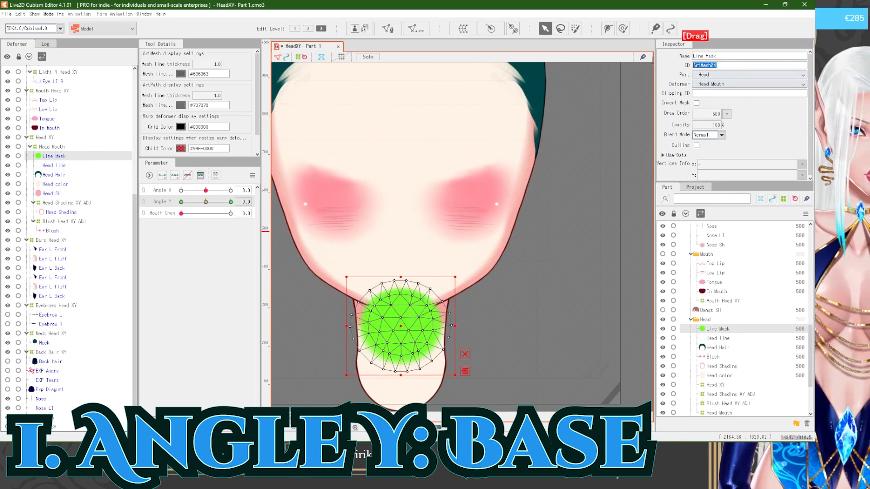
pyautogui.click(54, 166)
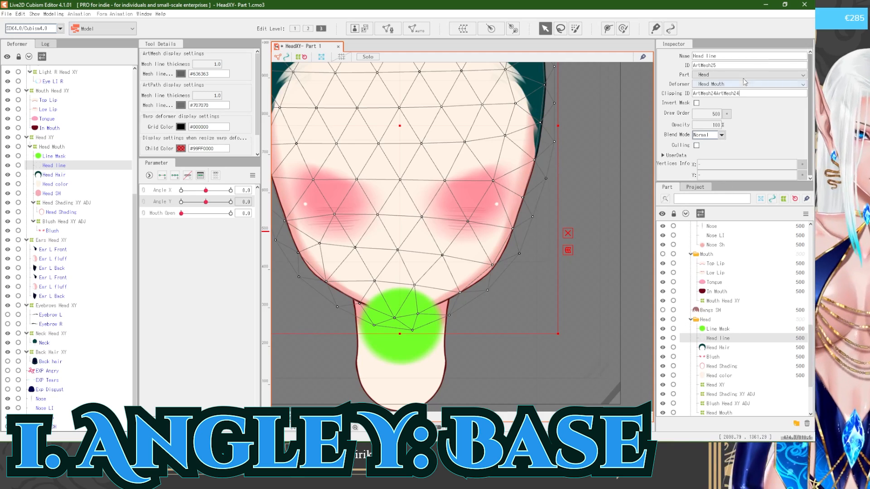
pyautogui.moveTo(742, 93); pyautogui.dragTo(734, 94)
pyautogui.press('Return')
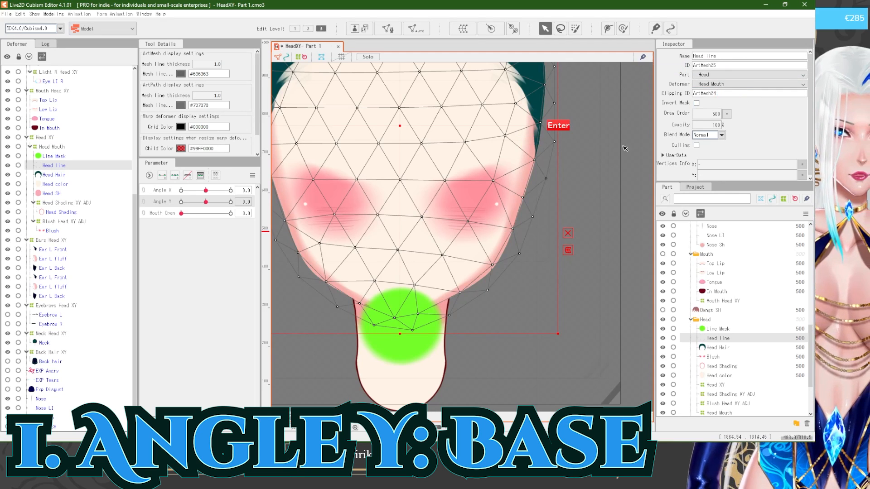
# Step: Set the opacity of Line Mask to 0% at Angle Y 0
pyautogui.click(65, 157)
pyautogui.moveTo(714, 126); pyautogui.dragTo(684, 127)
pyautogui.scroll(-2, 446, 320)
pyautogui.click(528, 310)
pyautogui.scroll(-2, 389, 323)
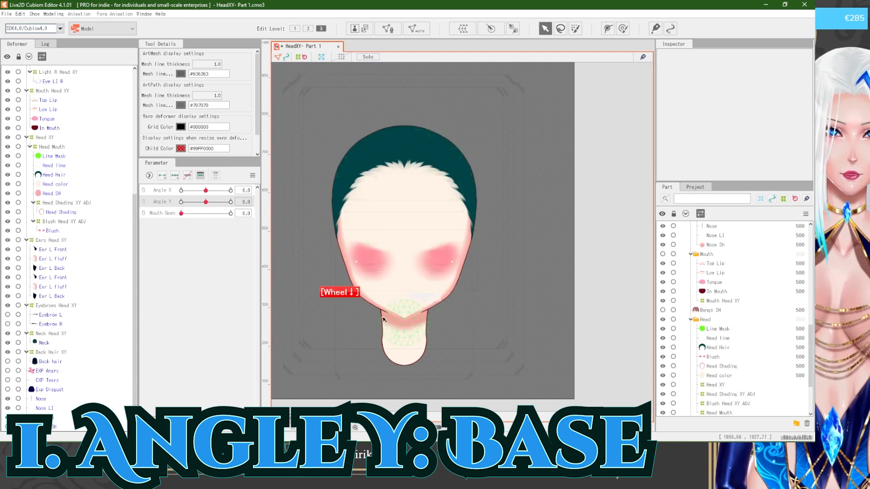
# Step: Move Line Mask straight down below the chin at Angle Y 0
pyautogui.scroll(2, 386, 308)
pyautogui.click(54, 156)
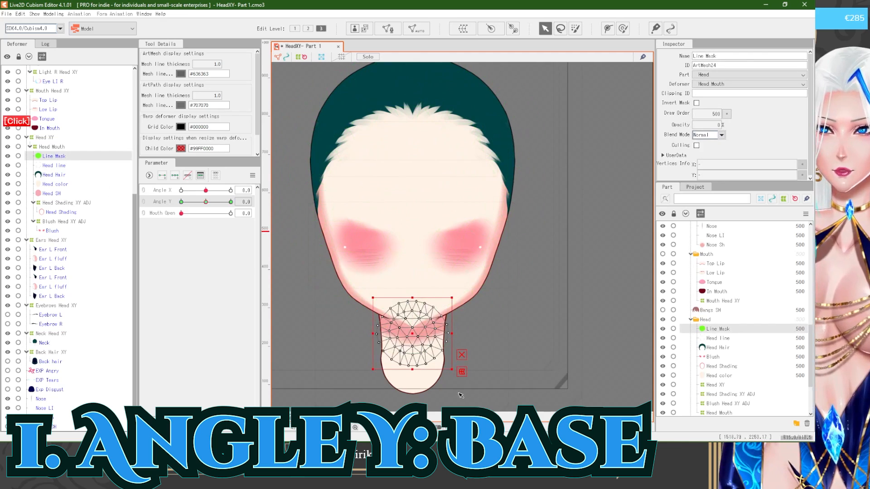
pyautogui.scroll(2, 399, 358)
pyautogui.scroll(-2, 326, 240)
pyautogui.scroll(3, 330, 254)
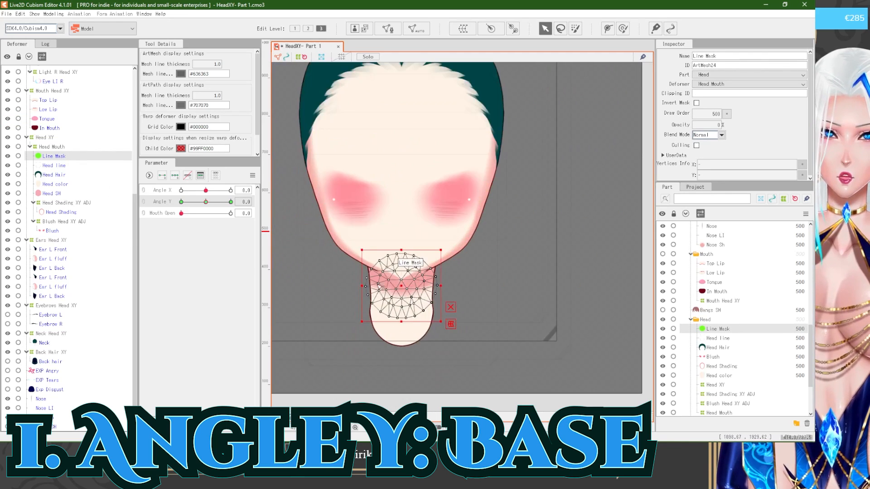
pyautogui.moveTo(410, 287); pyautogui.dragTo(410, 359)
# Step: At Angle Y -30, move Line Mask down past the neck and set its opacity to 0%
pyautogui.moveTo(205, 202); pyautogui.dragTo(181, 202)
pyautogui.scroll(-2, 408, 312)
pyautogui.scroll(2, 412, 335)
pyautogui.moveTo(411, 332); pyautogui.dragTo(411, 375)
pyautogui.moveTo(712, 124); pyautogui.dragTo(705, 128)
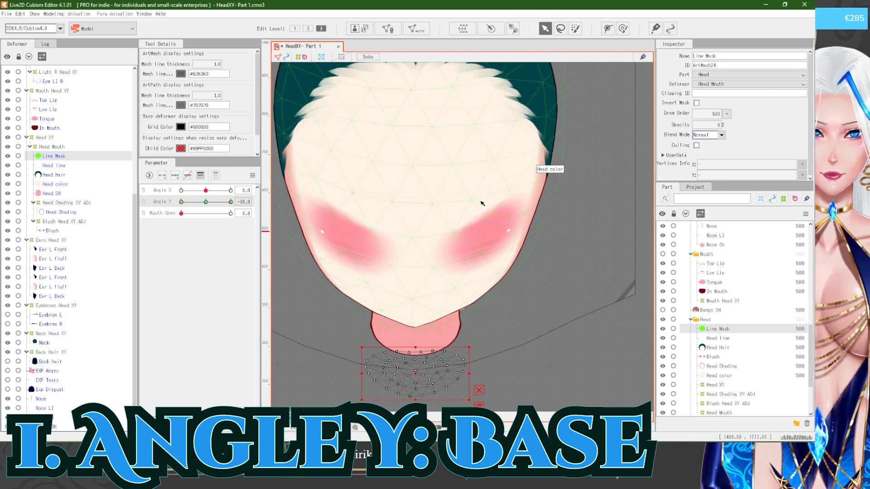
# Step: Set the opacity of Line Mask to 0% at Angle Y 30
pyautogui.moveTo(182, 203); pyautogui.dragTo(230, 202)
pyautogui.scroll(-3, 425, 286)
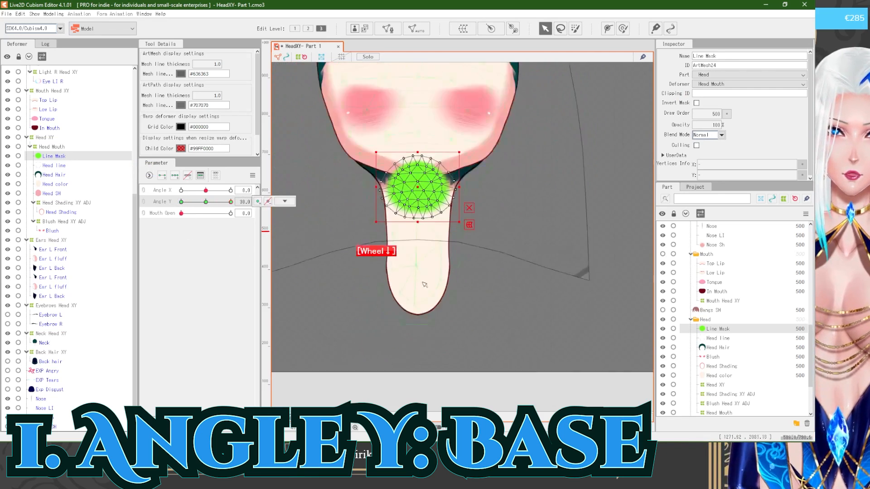
pyautogui.scroll(3, 413, 165)
pyautogui.moveTo(716, 124); pyautogui.dragTo(711, 127)
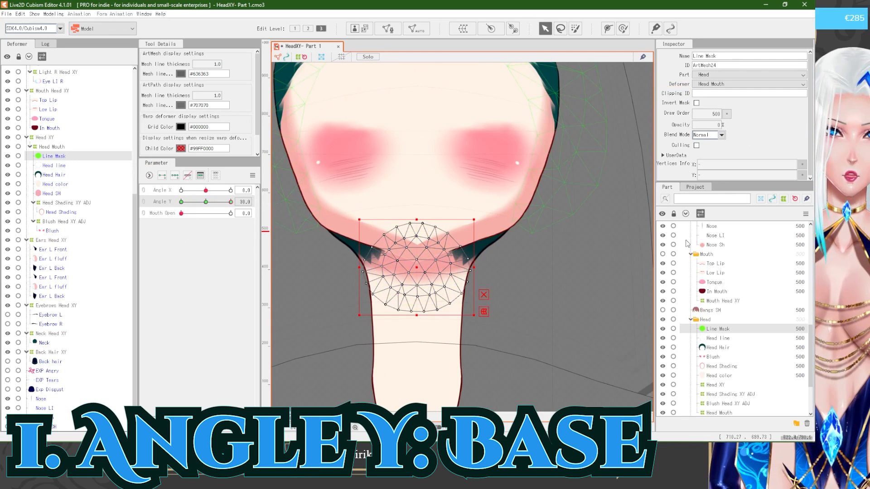
# Step: Enlarge Line Mask slightly around its centre at Angle Y 30 and shift it up over the chin
pyautogui.moveTo(476, 318); pyautogui.dragTo(487, 324)
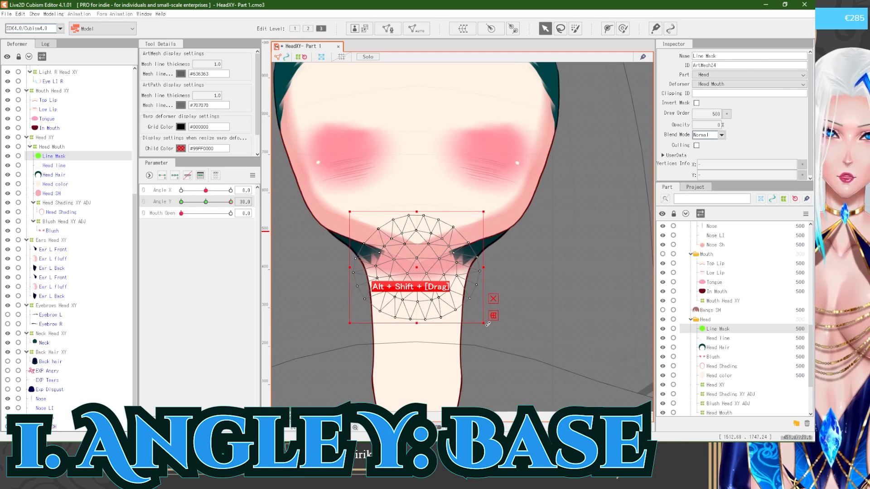
pyautogui.moveTo(414, 267); pyautogui.dragTo(413, 257)
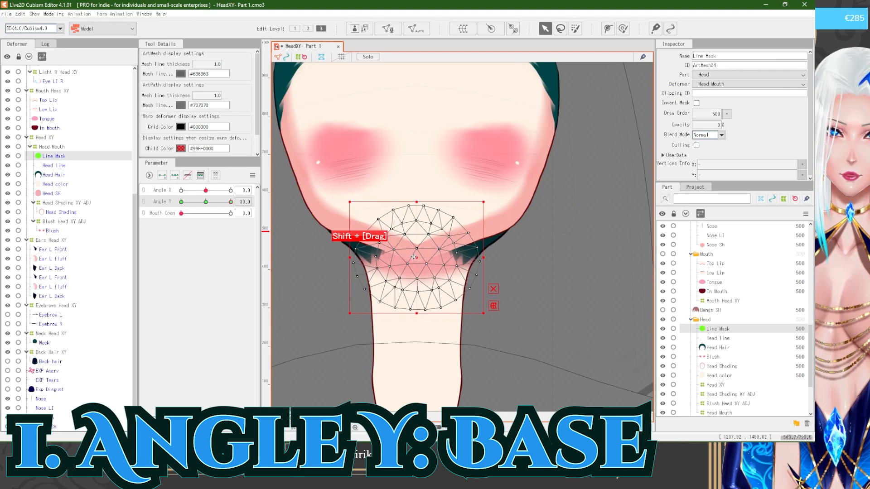
pyautogui.click(517, 295)
pyautogui.scroll(-5, 453, 254)
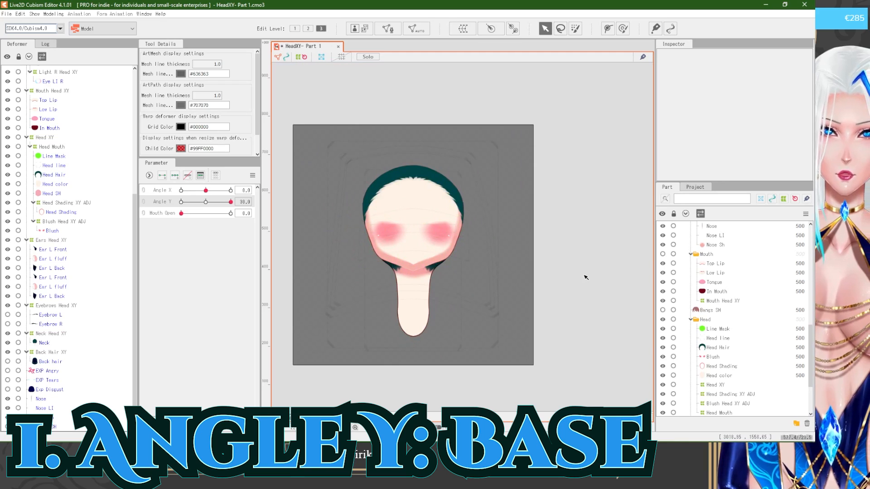
# Step: Raise Line Mask a little beneath the chin at Angle Y 0 to adjust where the line fades
pyautogui.moveTo(227, 201)
pyautogui.mouseDown()
pyautogui.moveTo(217, 196)
pyautogui.moveTo(231, 194)
pyautogui.moveTo(210, 196)
pyautogui.moveTo(222, 208)
pyautogui.moveTo(209, 202)
pyautogui.mouseUp()
pyautogui.rightClick(204, 198)
pyautogui.scroll(2, 392, 309)
pyautogui.click(52, 155)
pyautogui.scroll(2, 388, 314)
pyautogui.scroll(2, 362, 247)
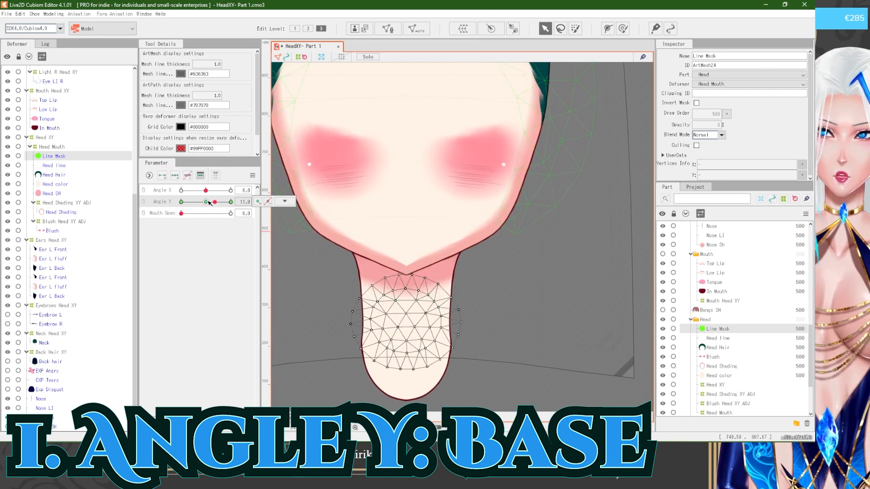
pyautogui.rightClick(209, 203)
pyautogui.scroll(-2, 393, 300)
pyautogui.scroll(2, 398, 376)
pyautogui.moveTo(399, 366); pyautogui.dragTo(396, 341)
# Step: Examine the chin line, jaw and neck closely while previewing Angle Y between 30 and -30
pyautogui.moveTo(207, 201); pyautogui.dragTo(232, 203)
pyautogui.scroll(-2, 419, 267)
pyautogui.scroll(1, 432, 234)
pyautogui.rightClick(204, 203)
pyautogui.click(335, 290)
pyautogui.scroll(-1, 411, 331)
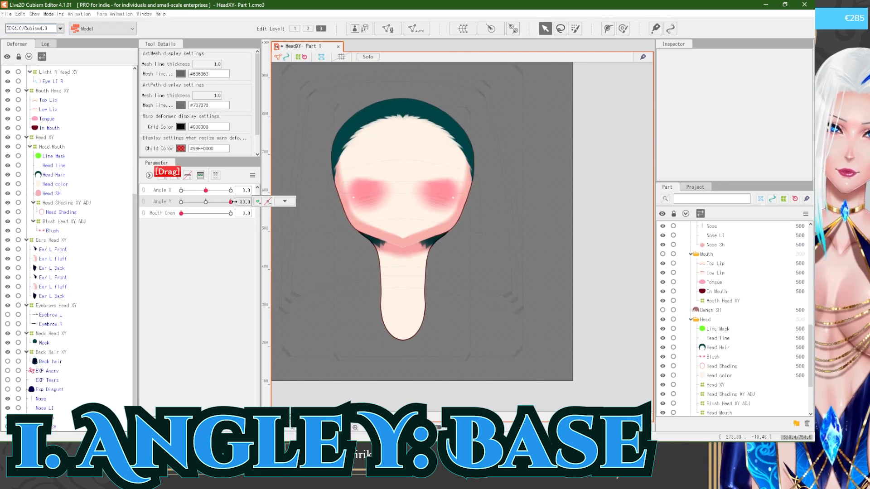
pyautogui.scroll(-3, 442, 269)
pyautogui.scroll(3, 415, 272)
pyautogui.click(399, 301)
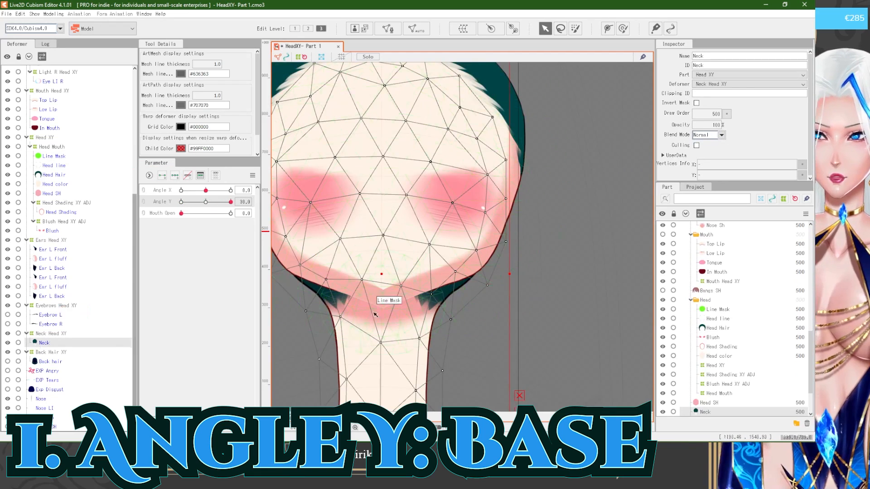
pyautogui.scroll(-1, 396, 300)
pyautogui.scroll(-1, 382, 296)
pyautogui.scroll(2, 382, 295)
pyautogui.scroll(-3, 403, 289)
pyautogui.click(507, 292)
pyautogui.moveTo(507, 292); pyautogui.dragTo(489, 289)
pyautogui.moveTo(230, 201); pyautogui.dragTo(180, 200)
# Step: Create a warp deformer named Head Hair ADJ XY as the parent of the Head Hair mesh
pyautogui.click(349, 254)
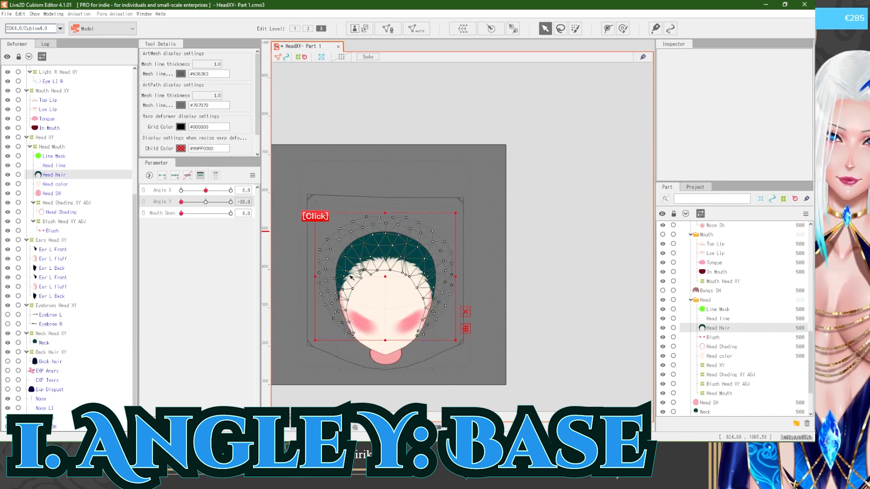
pyautogui.scroll(2, 348, 287)
pyautogui.click(461, 29)
pyautogui.moveTo(530, 263); pyautogui.dragTo(431, 250)
pyautogui.write('Head Hair ADJ XY')
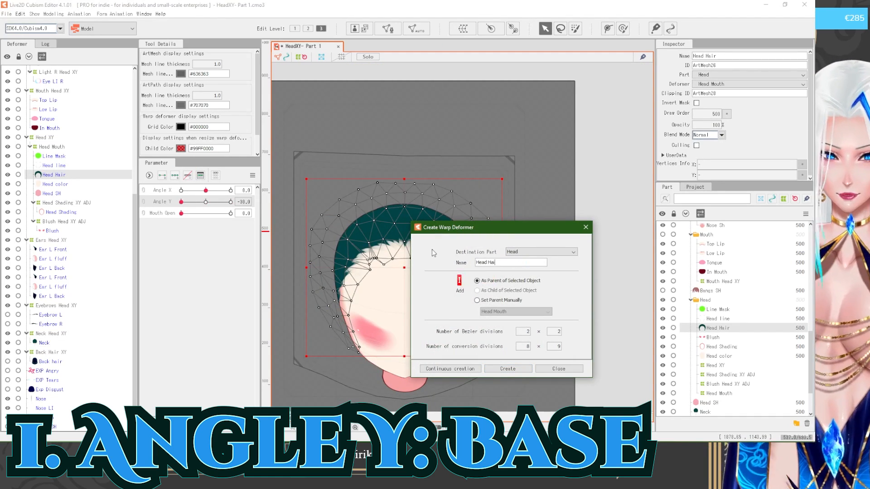
pyautogui.click(507, 373)
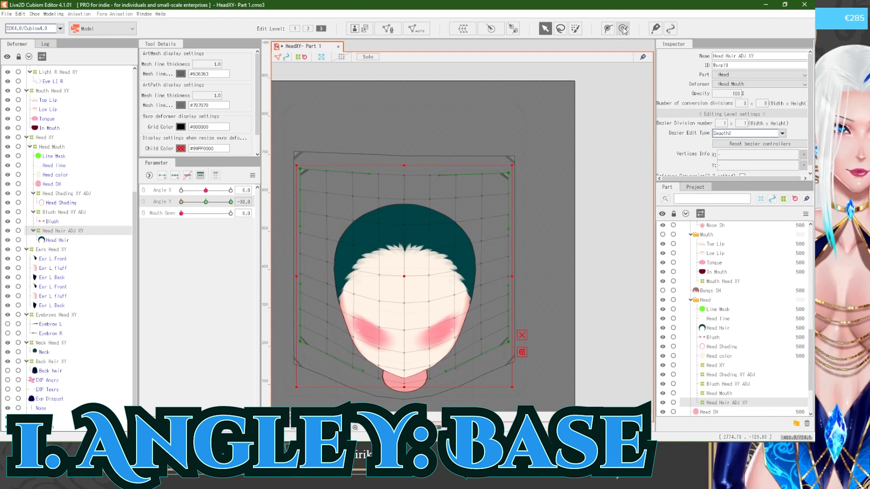
# Step: At edit level 2, pull Head Hair ADJ XY's centre downward at Angle Y -30 and its upper middle upward at Angle Y 30
pyautogui.click(307, 28)
pyautogui.moveTo(181, 202)
pyautogui.mouseDown()
pyautogui.moveTo(204, 202)
pyautogui.moveTo(177, 203)
pyautogui.mouseUp()
pyautogui.moveTo(404, 258); pyautogui.dragTo(405, 275)
pyautogui.moveTo(182, 202); pyautogui.dragTo(233, 203)
pyautogui.moveTo(404, 183); pyautogui.dragTo(405, 168)
pyautogui.moveTo(182, 202); pyautogui.dragTo(206, 202)
pyautogui.scroll(-3, 380, 253)
pyautogui.click(524, 251)
pyautogui.scroll(3, 385, 236)
# Step: Make both eyebrows and the Eye L and Eye R parts visible
pyautogui.moveTo(7, 325); pyautogui.dragTo(8, 334)
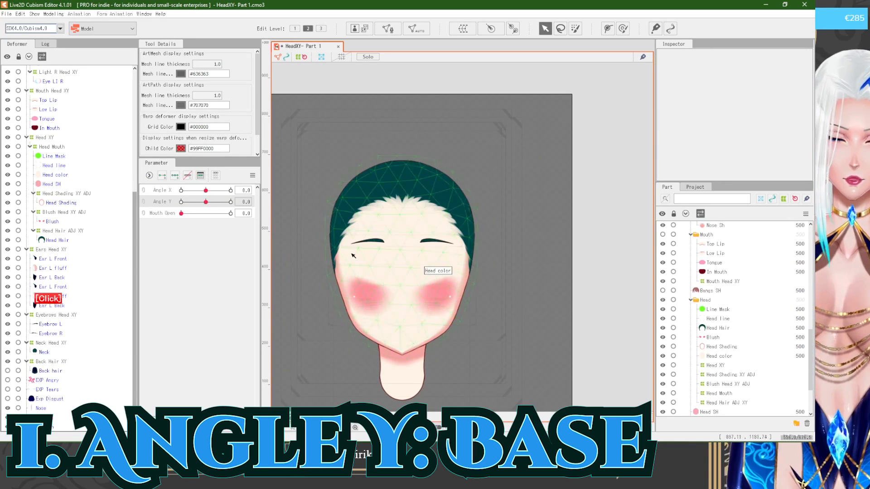
pyautogui.scroll(4, 358, 263)
pyautogui.scroll(2, 726, 340)
pyautogui.scroll(5, 727, 340)
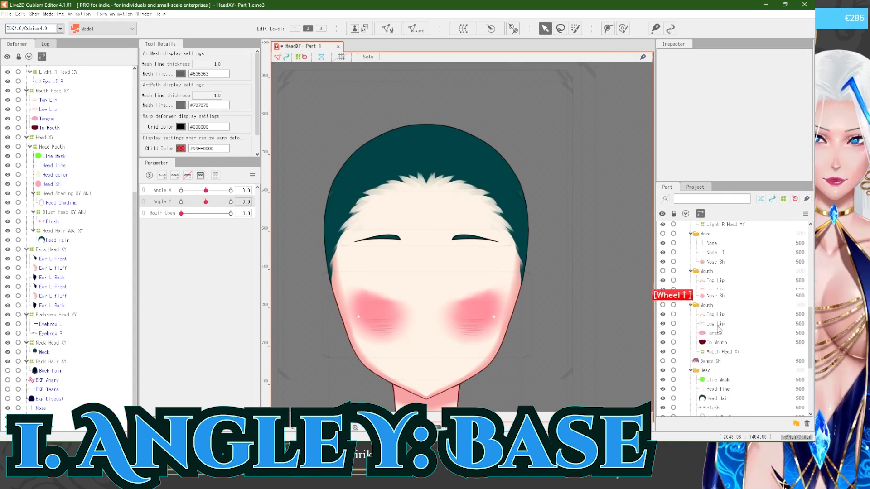
pyautogui.click(662, 267)
pyautogui.scroll(2, 663, 269)
pyautogui.click(663, 249)
pyautogui.moveTo(416, 271); pyautogui.dragTo(421, 263)
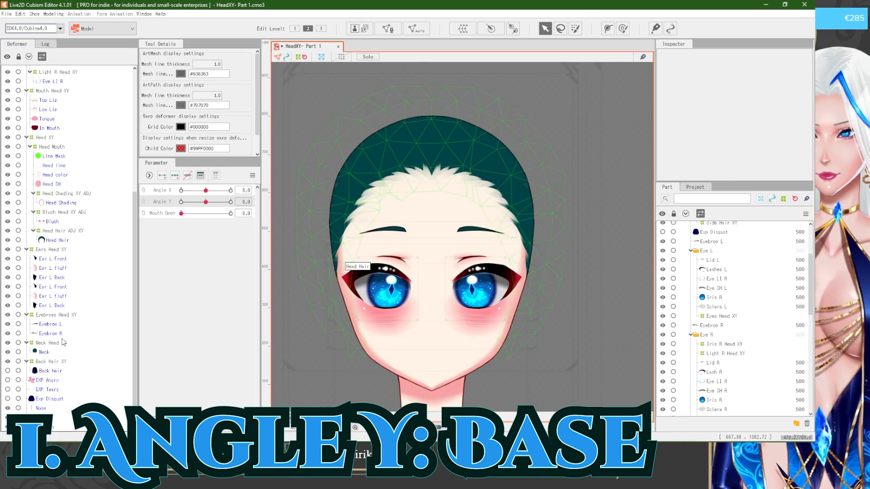
# Step: At Angle Y -30, move Eyebrows Head XY and Eyes Head XY down and lower the inner control handles of the eyebrow deformer
pyautogui.click(59, 315)
pyautogui.scroll(5, 63, 271)
pyautogui.keyDown('ctrl'); pyautogui.click(48, 101); pyautogui.keyUp('ctrl')
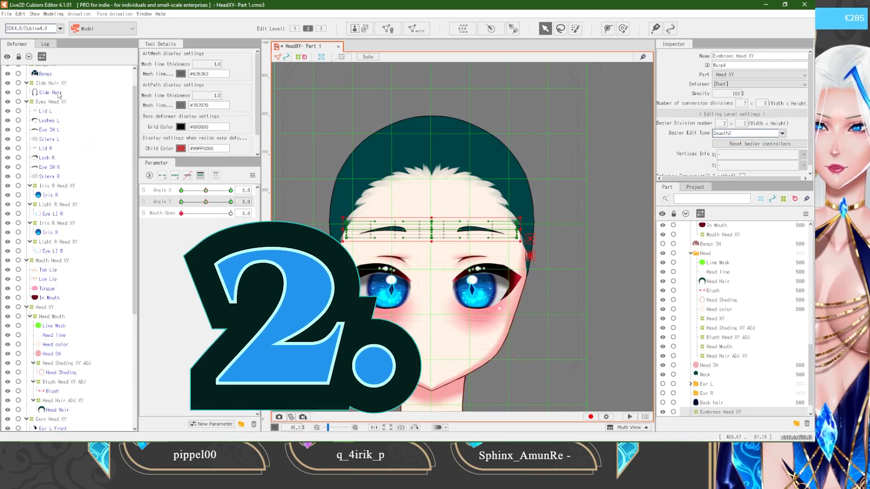
pyautogui.click(181, 201)
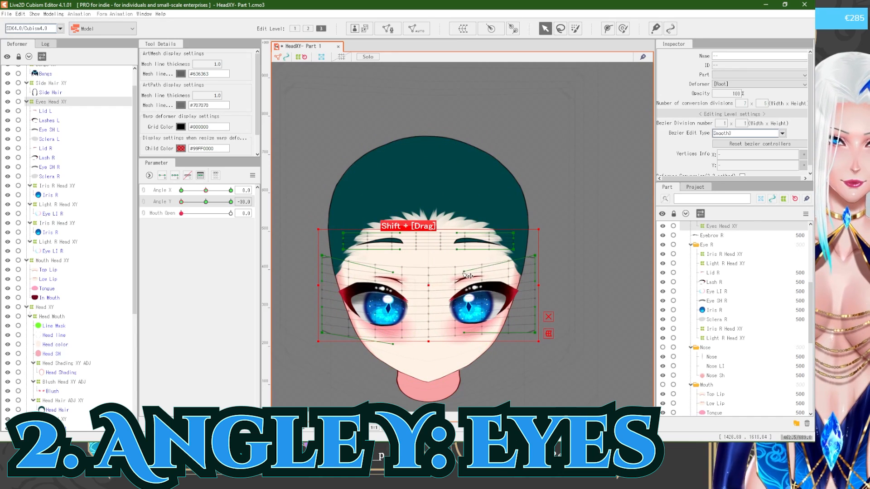
pyautogui.moveTo(400, 249)
pyautogui.mouseDown()
pyautogui.moveTo(401, 258)
pyautogui.moveTo(400, 242)
pyautogui.mouseUp()
pyautogui.moveTo(457, 233); pyautogui.dragTo(456, 242)
pyautogui.moveTo(456, 249); pyautogui.dragTo(456, 259)
pyautogui.moveTo(181, 202)
pyautogui.mouseDown()
pyautogui.moveTo(203, 204)
pyautogui.moveTo(181, 201)
pyautogui.mouseUp()
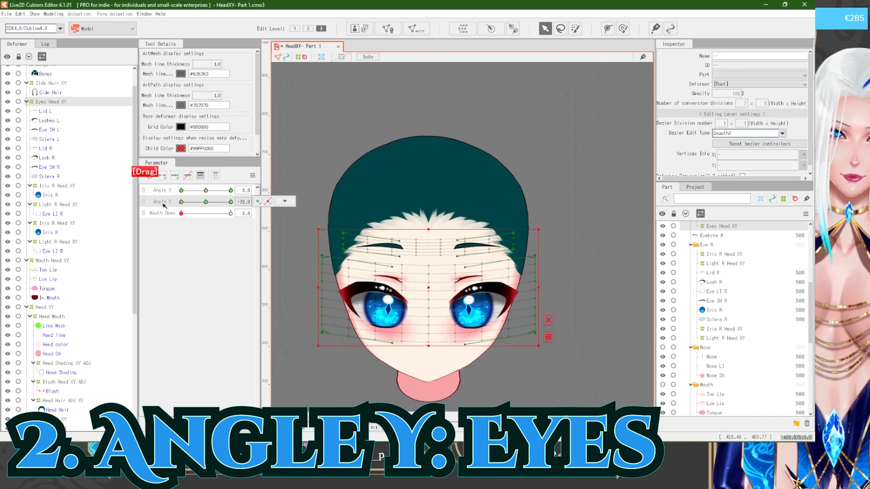
# Step: Squash the Eyes Head XY deformer slightly upward from its lower edge at Angle Y -30
pyautogui.click(59, 106)
pyautogui.moveTo(621, 401); pyautogui.dragTo(281, 221)
pyautogui.moveTo(429, 341); pyautogui.dragTo(428, 339)
pyautogui.click(59, 105)
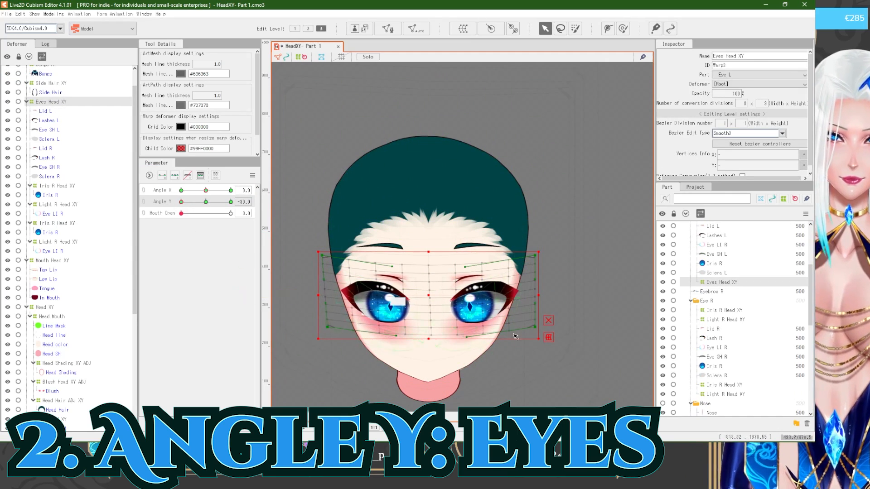
pyautogui.moveTo(182, 201)
pyautogui.mouseDown()
pyautogui.moveTo(189, 208)
pyautogui.moveTo(178, 206)
pyautogui.mouseUp()
pyautogui.click(62, 103)
pyautogui.scroll(1, 67, 149)
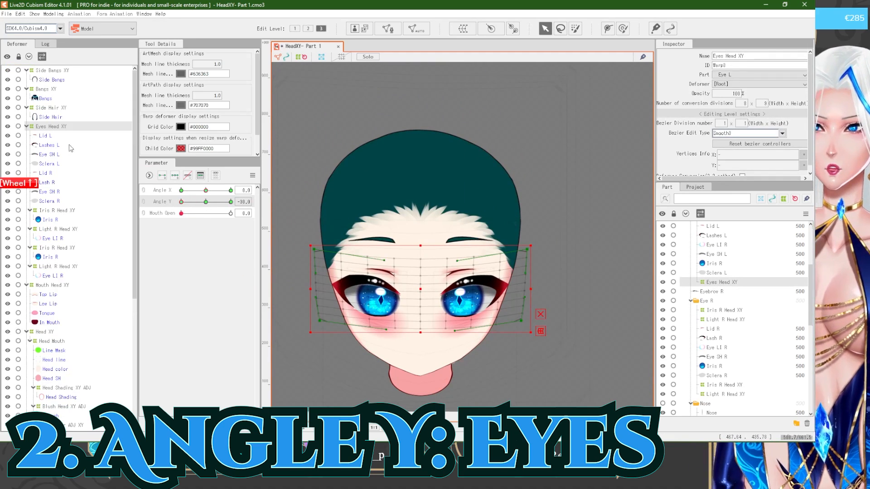
pyautogui.moveTo(580, 373); pyautogui.dragTo(313, 234)
pyautogui.moveTo(419, 332); pyautogui.dragTo(420, 328)
# Step: Shift the Eyes Head XY deformer slightly down at Angle Y -30 and check the eye placement
pyautogui.click(58, 126)
pyautogui.moveTo(420, 287); pyautogui.dragTo(419, 294)
pyautogui.moveTo(299, 234); pyautogui.dragTo(534, 302)
pyautogui.click(567, 304)
pyautogui.scroll(-2, 458, 330)
pyautogui.moveTo(181, 202)
pyautogui.mouseDown()
pyautogui.moveTo(195, 204)
pyautogui.moveTo(169, 209)
pyautogui.mouseUp()
pyautogui.scroll(2, 440, 325)
pyautogui.click(54, 127)
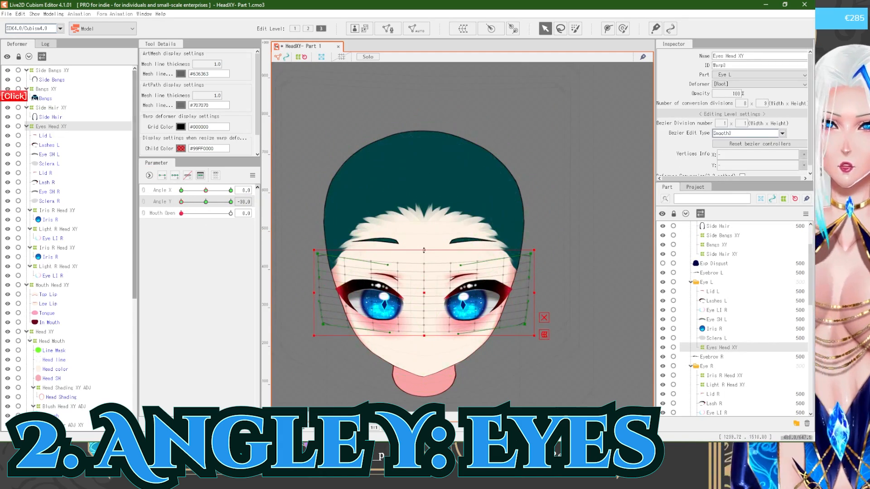
pyautogui.moveTo(424, 293); pyautogui.dragTo(430, 288)
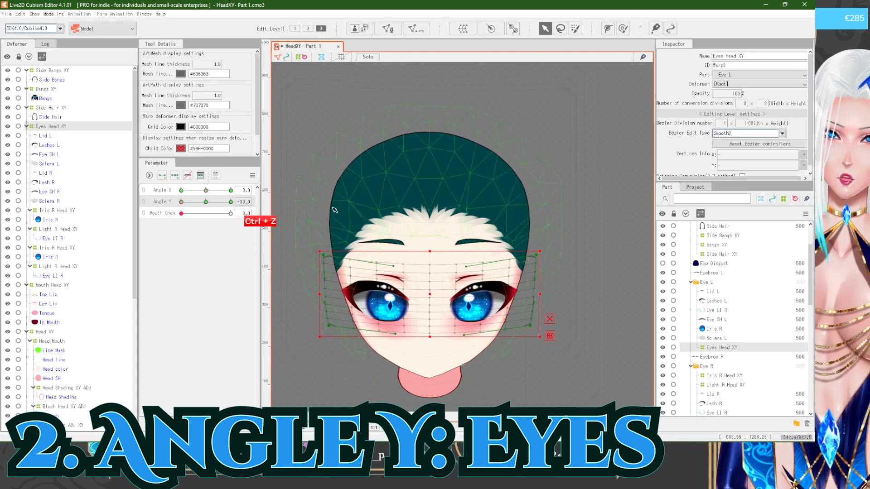
# Step: Move the Eyebrows Head XY deformer down closer to the eyes at Angle Y -30 and preview the motion
pyautogui.click(390, 243)
pyautogui.click(63, 417)
pyautogui.keyDown('shift'); pyautogui.moveTo(404, 242); pyautogui.dragTo(401, 257); pyautogui.keyUp('shift')
pyautogui.scroll(-2, 401, 258)
pyautogui.click(544, 274)
pyautogui.moveTo(182, 202)
pyautogui.mouseDown()
pyautogui.moveTo(201, 204)
pyautogui.moveTo(182, 203)
pyautogui.mouseUp()
pyautogui.scroll(-2, 363, 294)
pyautogui.moveTo(194, 205); pyautogui.dragTo(165, 204)
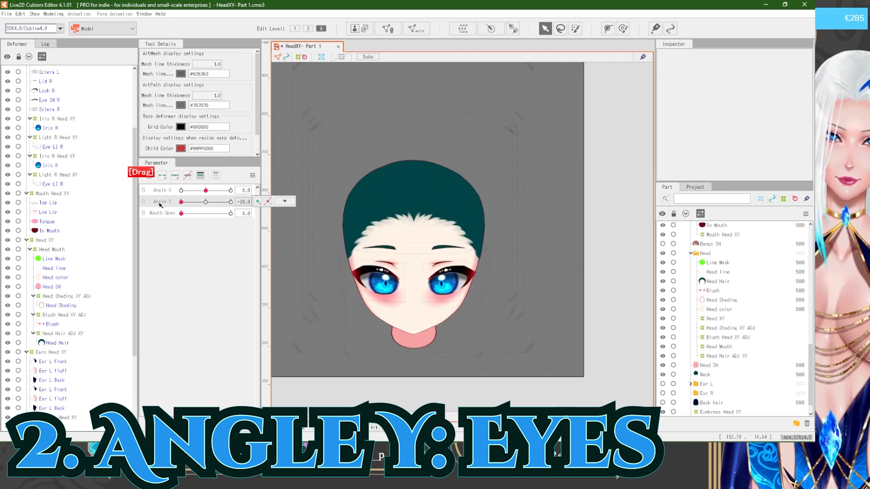
# Step: Inspect the Head Hair ADJ XY deformer and review the hairline, eyebrows and eyes across Angle Y
pyautogui.scroll(3, 385, 222)
pyautogui.scroll(4, 111, 362)
pyautogui.click(56, 127)
pyautogui.scroll(3, 405, 263)
pyautogui.scroll(-4, 361, 152)
pyautogui.click(418, 227)
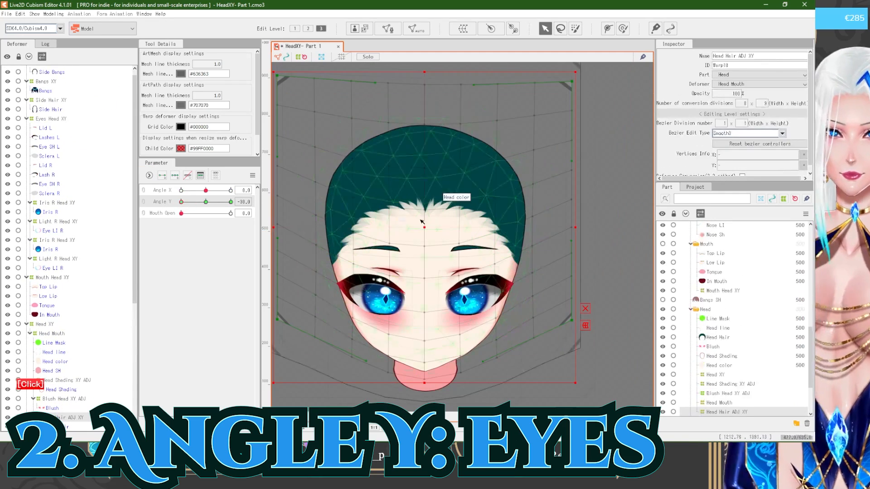
pyautogui.click(569, 235)
pyautogui.moveTo(230, 202); pyautogui.dragTo(173, 204)
pyautogui.scroll(3, 419, 251)
pyautogui.scroll(2, 67, 302)
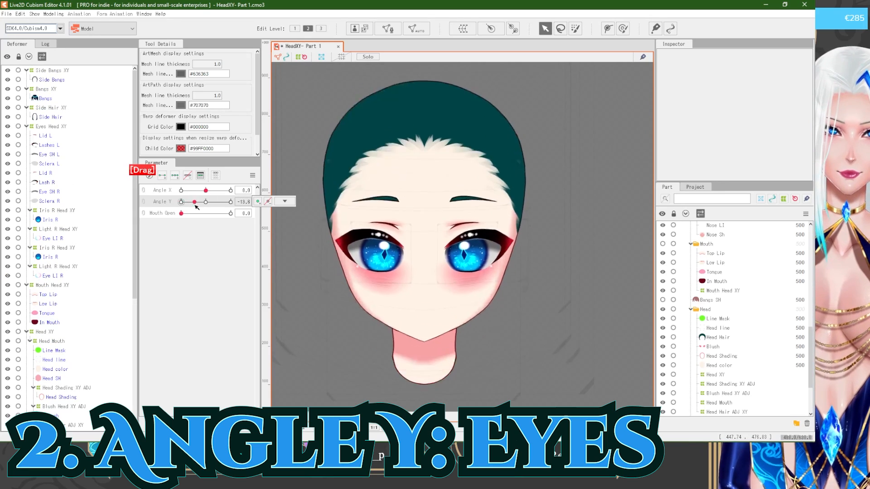
# Step: Adjust the placement of the Eyes Head XY deformer at Angle Y -30 and preview the motion
pyautogui.click(327, 317)
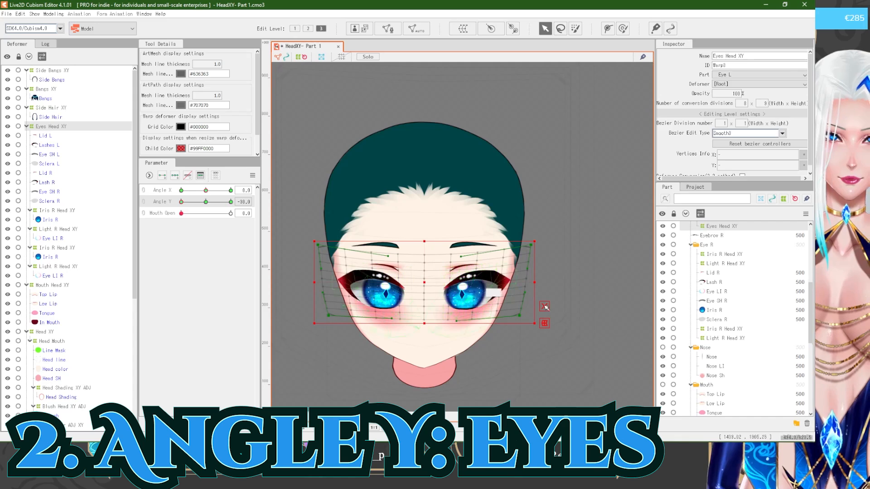
pyautogui.click(556, 297)
pyautogui.scroll(-4, 552, 292)
pyautogui.moveTo(182, 202)
pyautogui.mouseDown()
pyautogui.moveTo(199, 202)
pyautogui.moveTo(175, 202)
pyautogui.mouseUp()
pyautogui.scroll(4, 393, 274)
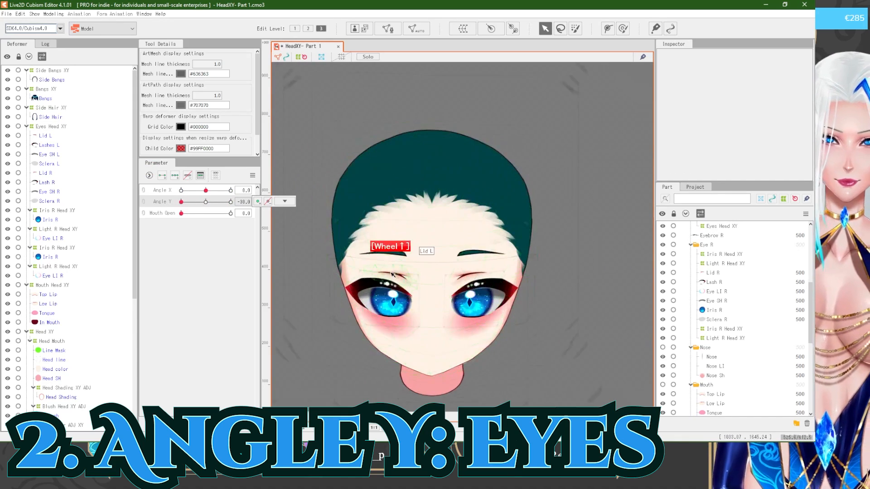
# Step: Adjust the lower control points of the Eyes Head XY deformer at Angle Y -30 and preview the result
pyautogui.scroll(2, 392, 274)
pyautogui.click(58, 248)
pyautogui.click(52, 127)
pyautogui.scroll(-2, 297, 335)
pyautogui.moveTo(292, 300); pyautogui.dragTo(550, 388)
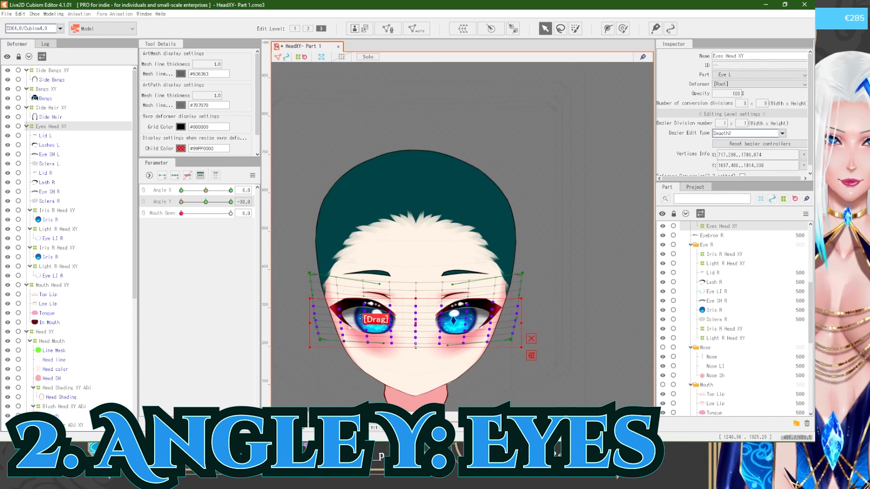
pyautogui.click(555, 314)
pyautogui.scroll(-4, 453, 308)
pyautogui.click(573, 330)
pyautogui.moveTo(181, 202)
pyautogui.mouseDown()
pyautogui.moveTo(196, 203)
pyautogui.moveTo(176, 202)
pyautogui.mouseUp()
# Step: Shift both iris deformers vertically together at Angle Y -30 and preview the eye movement
pyautogui.scroll(6, 410, 292)
pyautogui.scroll(-3, 85, 320)
pyautogui.scroll(-5, 85, 321)
pyautogui.scroll(5, 72, 317)
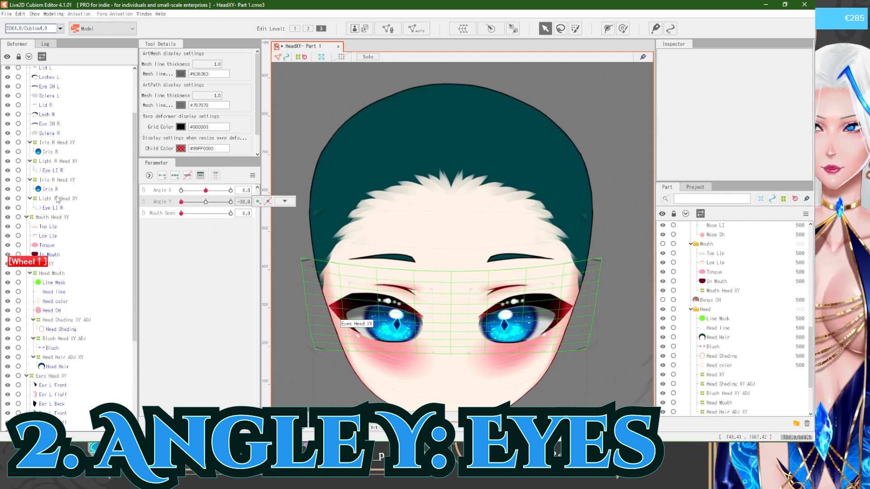
pyautogui.click(62, 180)
pyautogui.keyDown('ctrl'); pyautogui.click(63, 144); pyautogui.keyUp('ctrl')
pyautogui.scroll(3, 428, 296)
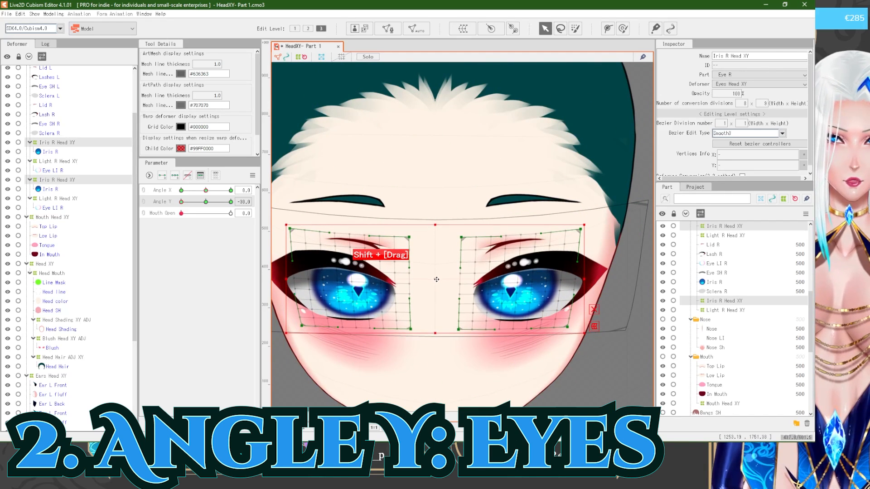
pyautogui.scroll(-5, 430, 278)
pyautogui.scroll(3, 421, 279)
pyautogui.moveTo(182, 202)
pyautogui.mouseDown()
pyautogui.moveTo(233, 202)
pyautogui.moveTo(179, 202)
pyautogui.mouseUp()
# Step: Move both Light R Head XY deformers down over the irises at Angle Y -30 and preview the motion
pyautogui.click(58, 161)
pyautogui.keyDown('ctrl'); pyautogui.click(58, 199); pyautogui.keyUp('ctrl')
pyautogui.scroll(5, 400, 312)
pyautogui.moveTo(398, 294); pyautogui.dragTo(398, 301)
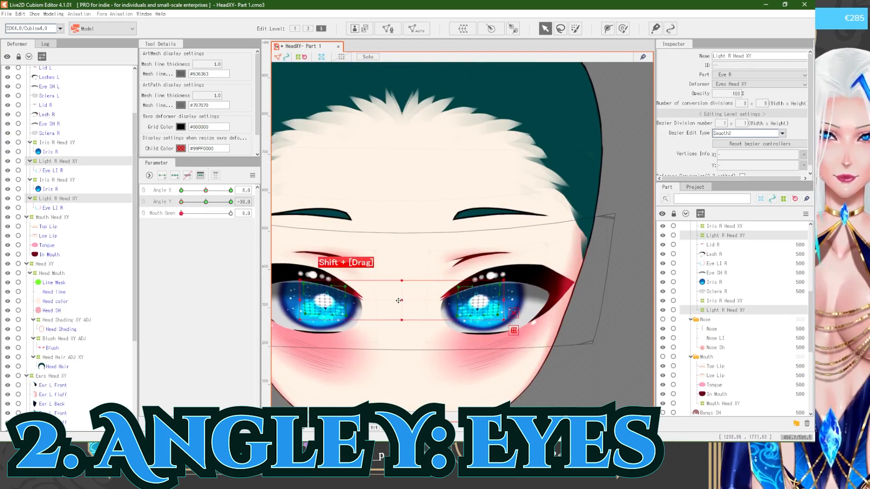
pyautogui.scroll(-5, 401, 298)
pyautogui.scroll(2, 344, 324)
pyautogui.click(308, 294)
pyautogui.moveTo(181, 202); pyautogui.dragTo(154, 210)
# Step: Refine the vertical position of both iris deformers at Angle Y -30 and check the motion
pyautogui.scroll(4, 383, 295)
pyautogui.click(57, 143)
pyautogui.keyDown('ctrl'); pyautogui.click(57, 180); pyautogui.keyUp('ctrl')
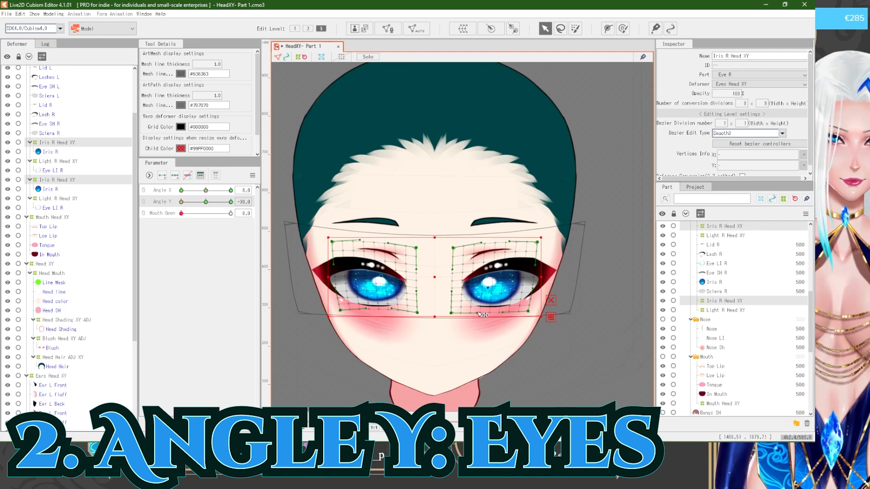
pyautogui.scroll(-4, 345, 237)
pyautogui.click(345, 237)
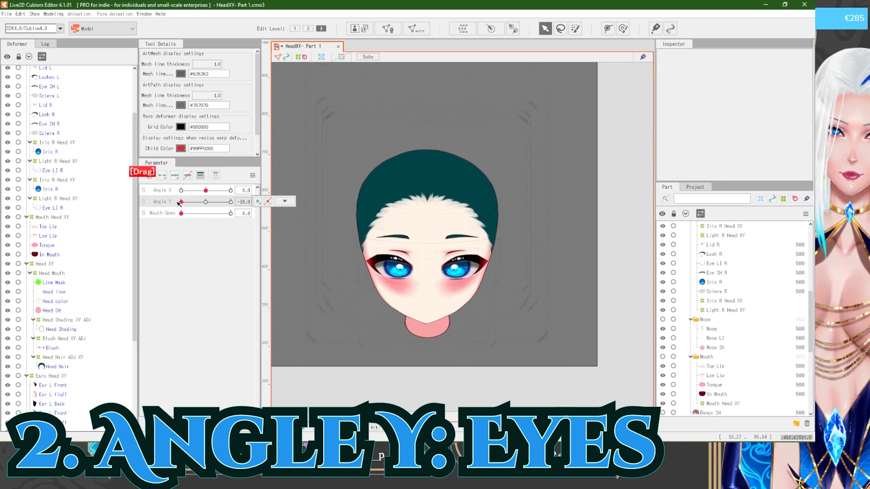
# Step: Nudge the pair of Iris R Head XY deformers once more at Angle Y -30 and sweep Angle Y to check them
pyautogui.scroll(4, 421, 271)
pyautogui.click(58, 180)
pyautogui.keyDown('ctrl'); pyautogui.click(57, 143); pyautogui.keyUp('ctrl')
pyautogui.moveTo(331, 225); pyautogui.dragTo(331, 218)
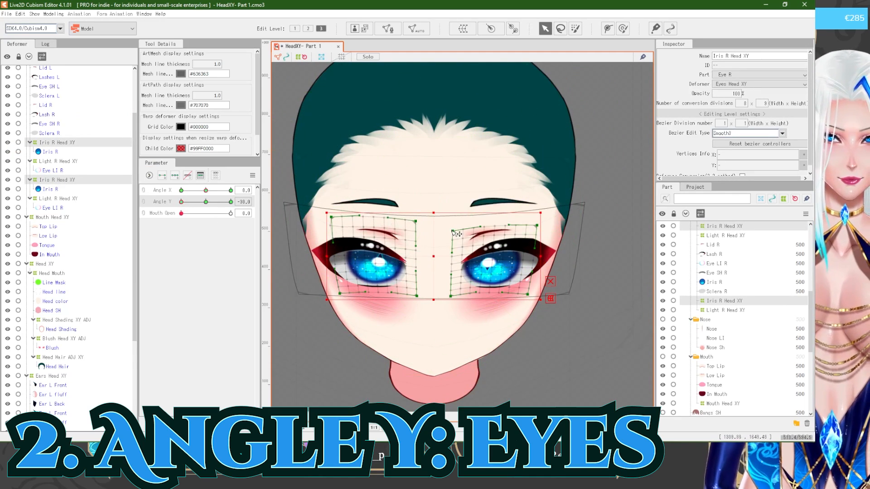
pyautogui.scroll(-3, 418, 255)
pyautogui.moveTo(434, 256); pyautogui.dragTo(419, 258)
pyautogui.scroll(3, 419, 256)
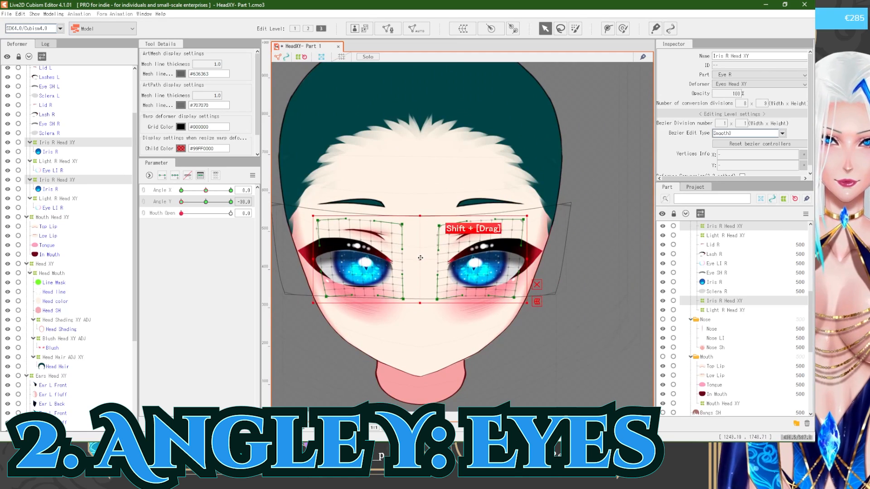
pyautogui.scroll(-4, 419, 258)
pyautogui.click(318, 243)
pyautogui.moveTo(182, 203)
pyautogui.mouseDown()
pyautogui.moveTo(193, 203)
pyautogui.moveTo(175, 208)
pyautogui.mouseUp()
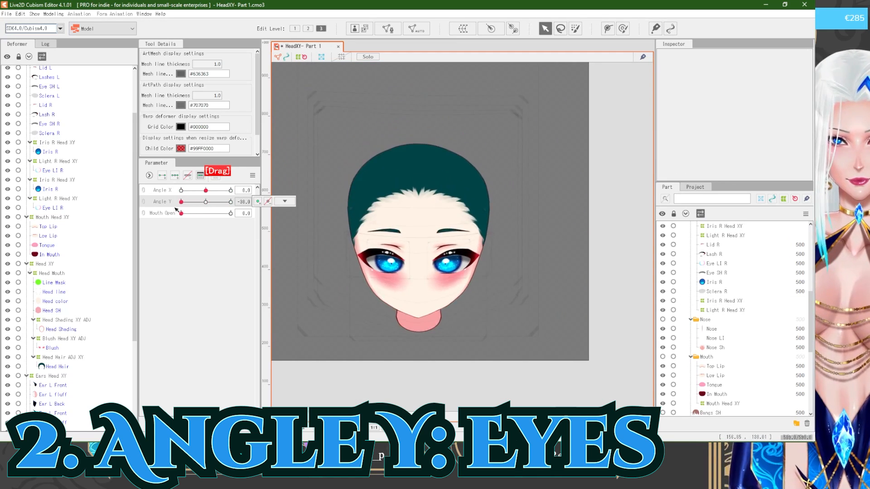
# Step: Fine-tune the position of both eye light deformers within the irises at Angle Y -30 and preview the motion
pyautogui.scroll(3, 395, 266)
pyautogui.click(444, 254)
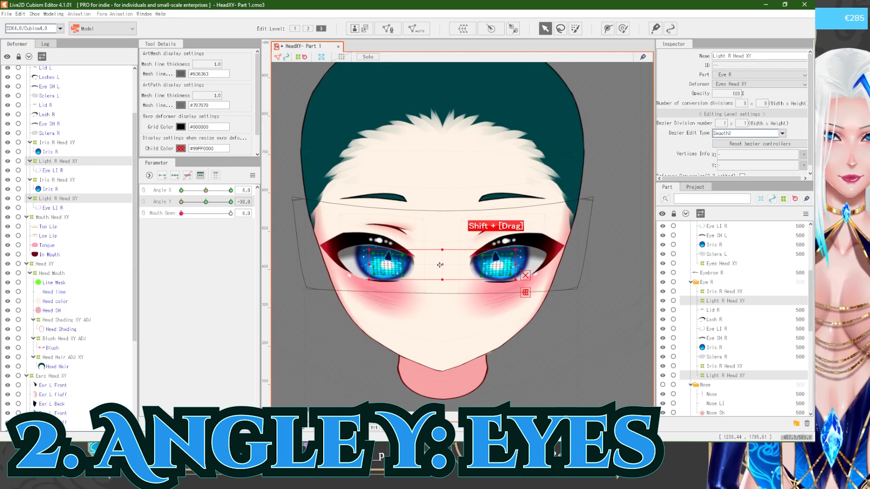
pyautogui.scroll(-3, 439, 265)
pyautogui.click(544, 251)
pyautogui.moveTo(177, 202); pyautogui.dragTo(177, 202)
pyautogui.scroll(3, 425, 248)
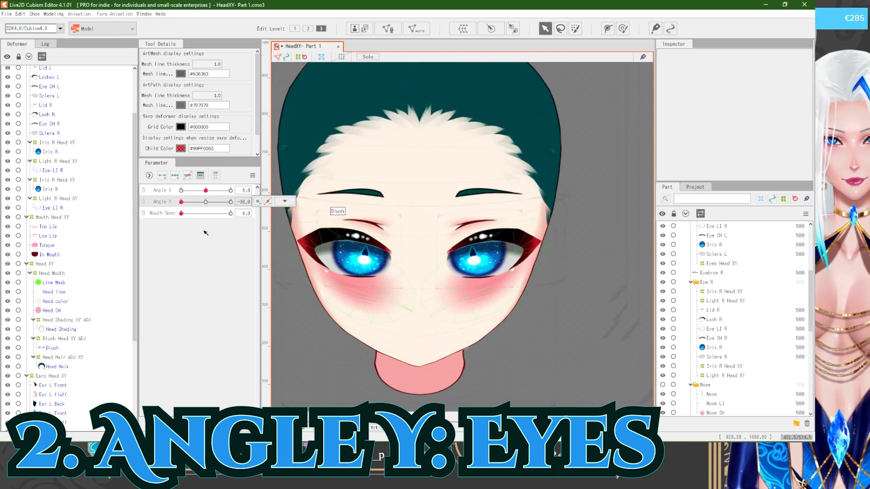
pyautogui.click(68, 162)
pyautogui.keyDown('ctrl'); pyautogui.click(67, 198); pyautogui.keyUp('ctrl')
pyautogui.moveTo(420, 257); pyautogui.dragTo(422, 257)
pyautogui.scroll(-3, 403, 248)
pyautogui.click(556, 263)
# Step: At Angle Y 30, move the Eyes and Eyebrows Head XY deformers up together and bend them into an upward arch
pyautogui.moveTo(181, 202); pyautogui.dragTo(230, 201)
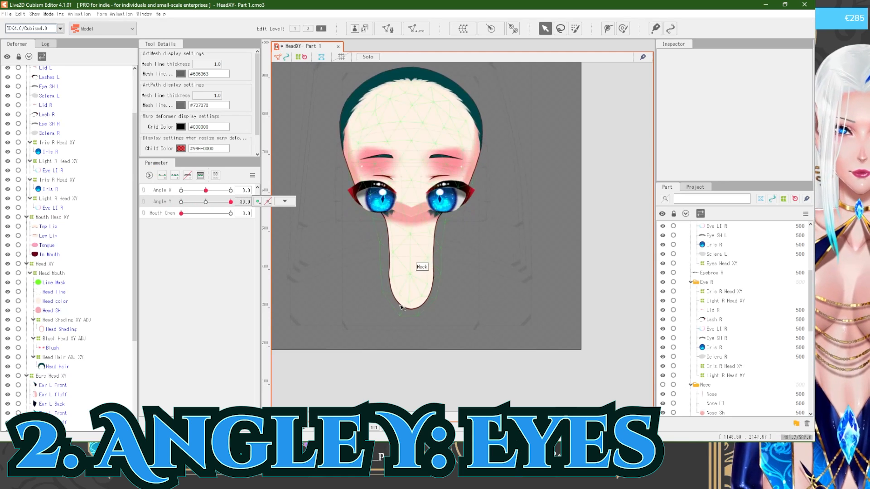
pyautogui.scroll(3, 397, 219)
pyautogui.click(402, 262)
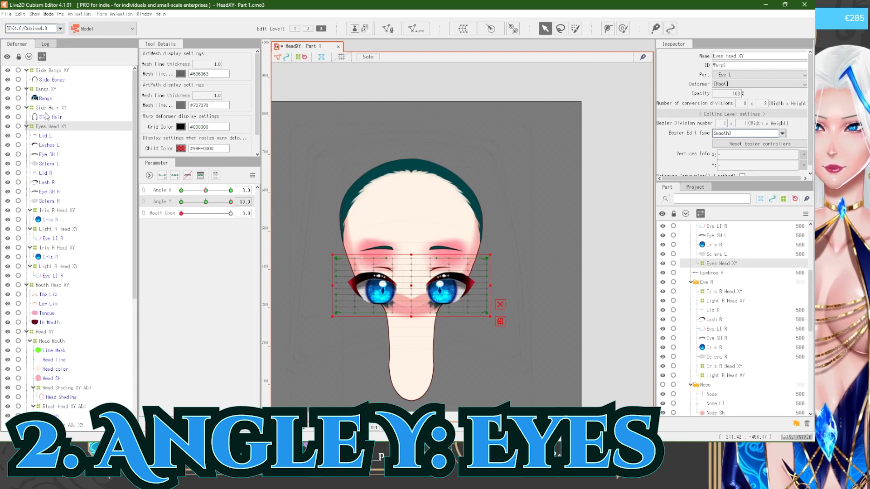
pyautogui.scroll(-7, 62, 287)
pyautogui.click(57, 305)
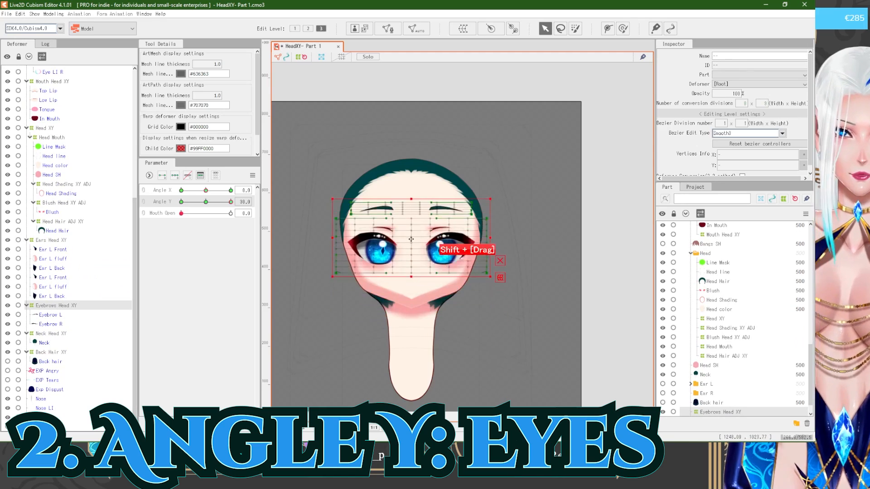
pyautogui.scroll(2, 451, 182)
pyautogui.scroll(-2, 405, 174)
pyautogui.scroll(3, 297, 169)
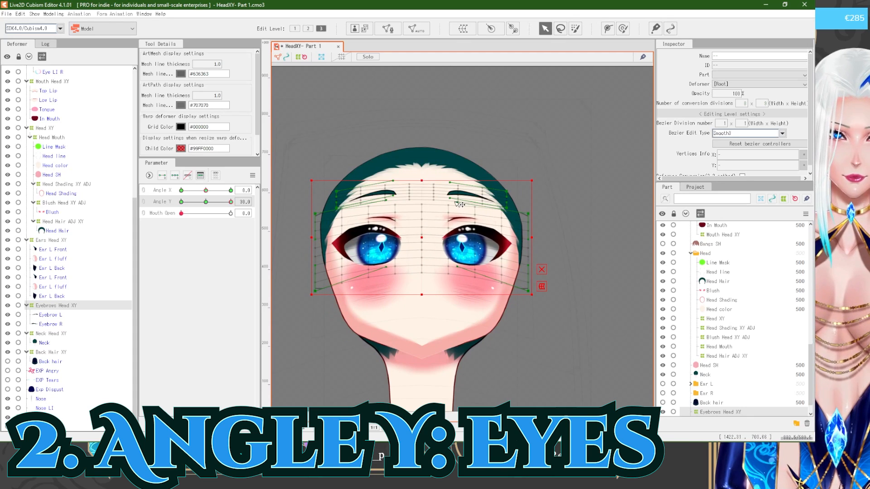
# Step: Lower the Eyebrows and Eyes Head XY deformers slightly at Angle Y 30 and preview the motion
pyautogui.click(66, 305)
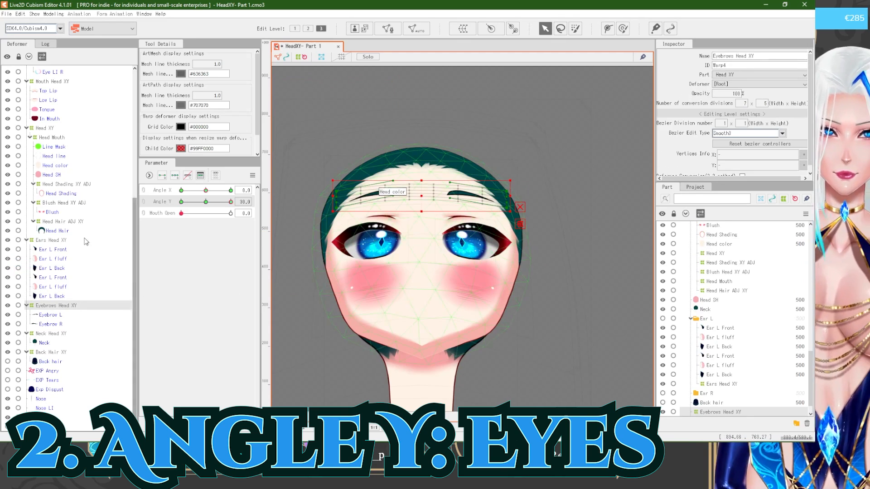
pyautogui.scroll(7, 86, 239)
pyautogui.keyDown('ctrl'); pyautogui.click(51, 126); pyautogui.keyUp('ctrl')
pyautogui.moveTo(389, 200); pyautogui.dragTo(387, 209)
pyautogui.scroll(-2, 388, 209)
pyautogui.click(303, 203)
pyautogui.moveTo(230, 202)
pyautogui.mouseDown()
pyautogui.moveTo(210, 198)
pyautogui.moveTo(231, 201)
pyautogui.mouseUp()
# Step: Inspect the left eyebrow at Angle Y 30 and sweep Angle Y down to review the face
pyautogui.scroll(4, 373, 207)
pyautogui.click(373, 208)
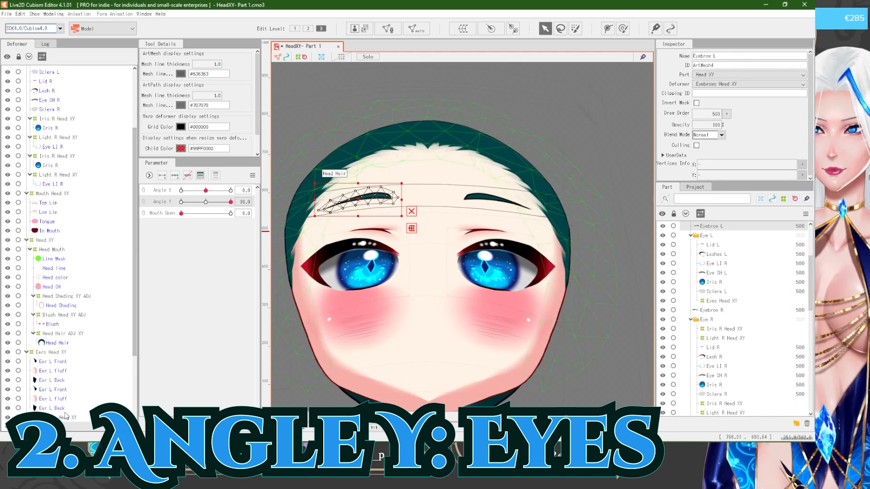
pyautogui.scroll(-4, 430, 195)
pyautogui.click(312, 202)
pyautogui.moveTo(230, 201); pyautogui.dragTo(181, 196)
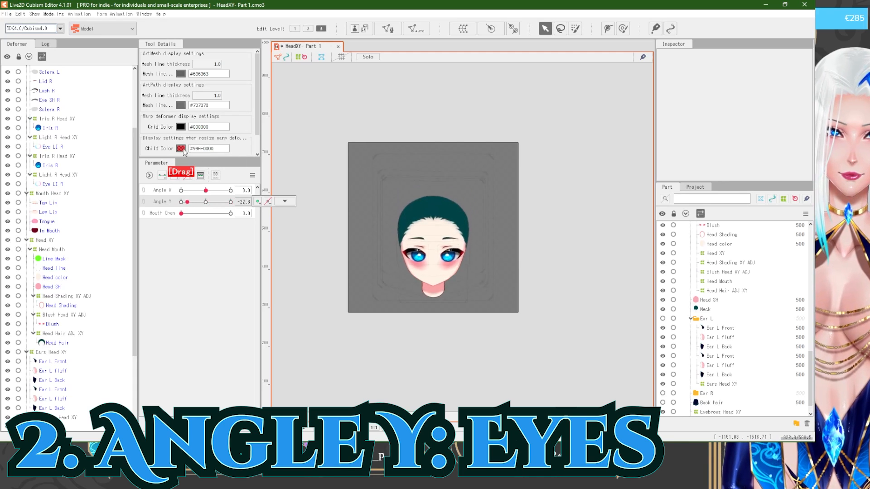
# Step: Select both Iris R Head XY deformers and adjust the irises' placement at Angle Y 30
pyautogui.scroll(4, 433, 254)
pyautogui.click(395, 291)
pyautogui.scroll(2, 447, 289)
pyautogui.scroll(3, 56, 231)
pyautogui.click(61, 206)
pyautogui.click(65, 187)
pyautogui.keyDown('ctrl'); pyautogui.click(64, 225); pyautogui.keyUp('ctrl')
pyautogui.moveTo(181, 203); pyautogui.dragTo(232, 202)
pyautogui.scroll(-2, 367, 228)
pyautogui.scroll(2, 364, 190)
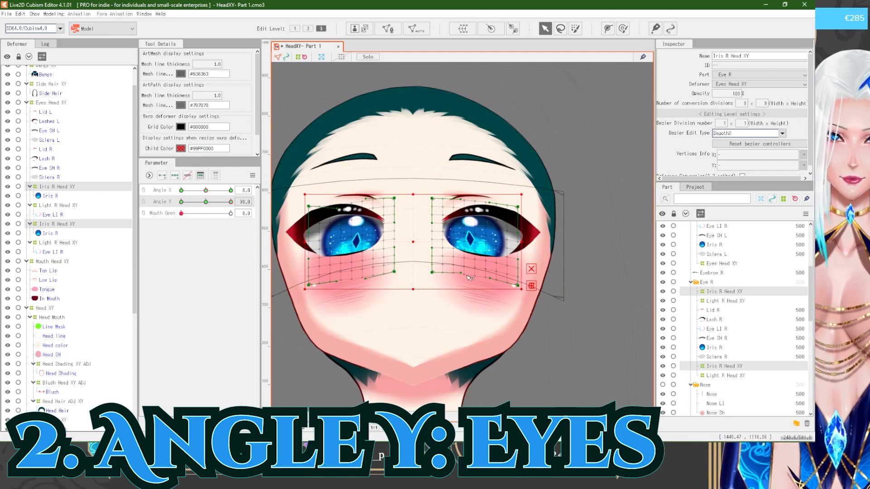
# Step: Return to Angle Y -30 and refine the shape and position of both iris deformers
pyautogui.moveTo(231, 202); pyautogui.dragTo(180, 202)
pyautogui.moveTo(181, 202)
pyautogui.mouseDown()
pyautogui.moveTo(231, 202)
pyautogui.moveTo(178, 201)
pyautogui.mouseUp()
pyautogui.scroll(-2, 385, 202)
pyautogui.moveTo(404, 382); pyautogui.dragTo(398, 304)
pyautogui.moveTo(181, 202); pyautogui.dragTo(178, 200)
pyautogui.scroll(2, 405, 342)
pyautogui.moveTo(297, 244); pyautogui.dragTo(300, 237)
pyautogui.moveTo(503, 239); pyautogui.dragTo(503, 237)
pyautogui.moveTo(398, 277); pyautogui.dragTo(398, 283)
# Step: Move both eye light deformers slightly up at Angle Y 30 and preview the full Angle Y motion
pyautogui.moveTo(181, 202); pyautogui.dragTo(231, 202)
pyautogui.moveTo(397, 193); pyautogui.dragTo(424, 299)
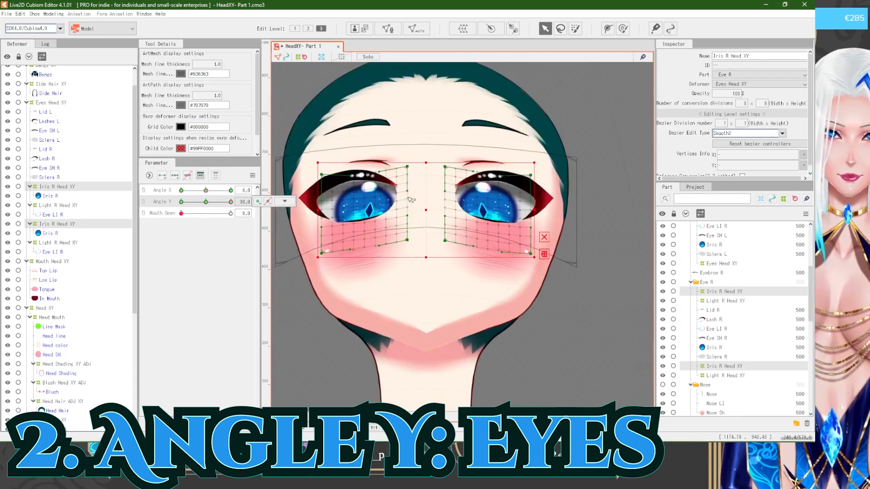
pyautogui.click(64, 205)
pyautogui.keyDown('ctrl'); pyautogui.click(63, 242); pyautogui.keyUp('ctrl')
pyautogui.moveTo(432, 192); pyautogui.dragTo(429, 187)
pyautogui.scroll(-5, 410, 183)
pyautogui.click(531, 217)
pyautogui.moveTo(230, 202); pyautogui.dragTo(179, 169)
pyautogui.moveTo(422, 267); pyautogui.dragTo(419, 229)
pyautogui.scroll(3, 412, 230)
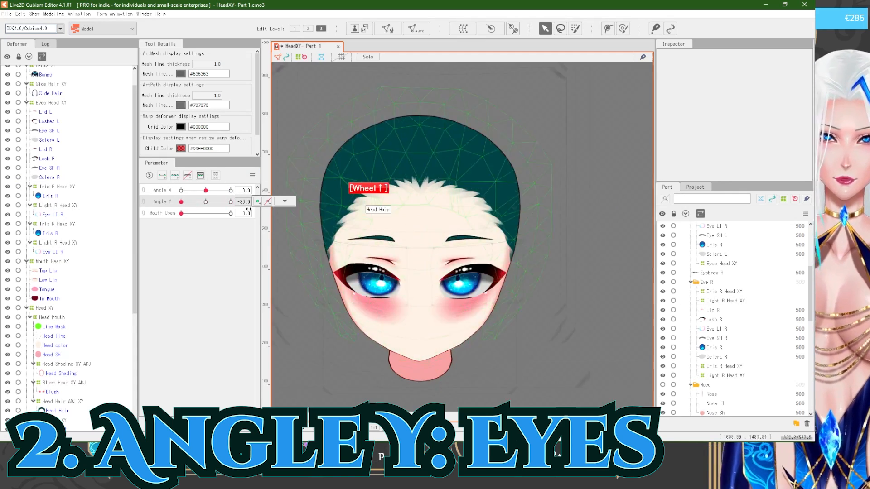
# Step: Reposition the Blush Head XY ADJ deformer under the eyes at Angle Y 30 and preview the motion
pyautogui.moveTo(181, 203); pyautogui.dragTo(231, 202)
pyautogui.click(362, 168)
pyautogui.moveTo(358, 164); pyautogui.dragTo(358, 231)
pyautogui.scroll(3, 358, 231)
pyautogui.click(73, 383)
pyautogui.moveTo(436, 224); pyautogui.dragTo(420, 255)
pyautogui.scroll(-3, 388, 213)
pyautogui.moveTo(299, 296); pyautogui.dragTo(299, 291)
pyautogui.hotkey('ctrl', 'z')
pyautogui.moveTo(371, 190); pyautogui.dragTo(375, 217)
pyautogui.moveTo(409, 251); pyautogui.dragTo(410, 237)
pyautogui.scroll(3, 375, 190)
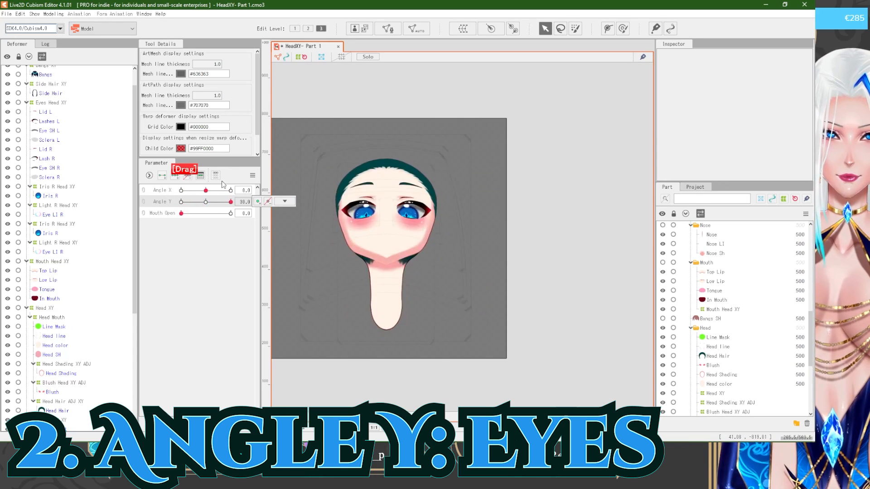
# Step: Show the Nose and Mouth parts and set Angle Y to -30
pyautogui.scroll(3, 393, 197)
pyautogui.click(608, 235)
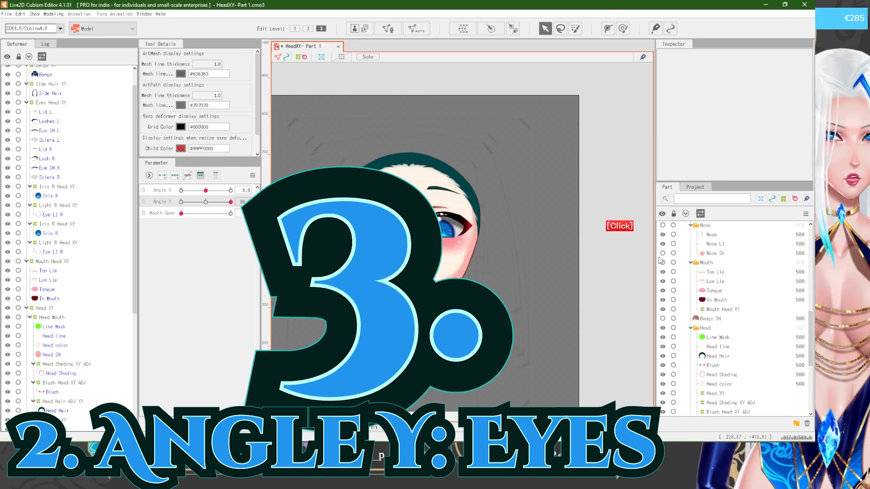
pyautogui.scroll(2, 390, 217)
pyautogui.moveTo(231, 202); pyautogui.dragTo(181, 202)
pyautogui.scroll(-3, 399, 217)
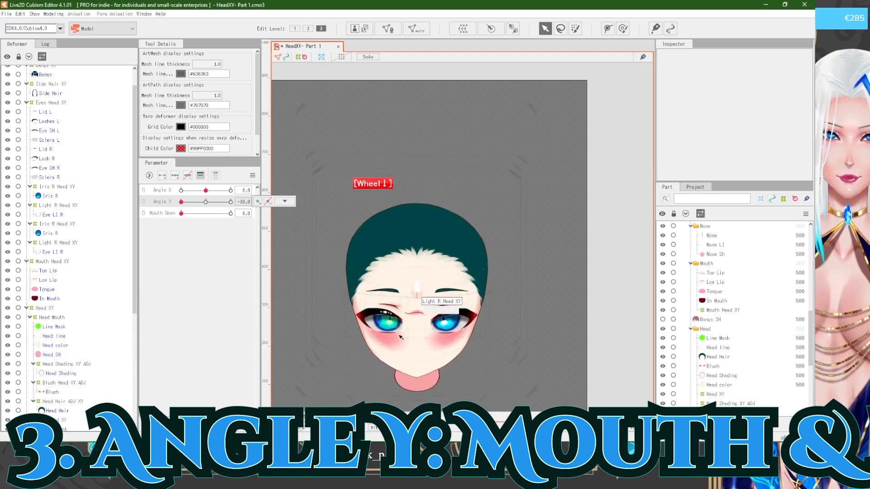
pyautogui.scroll(4, 392, 295)
pyautogui.click(438, 273)
# Step: At Angle Y -30, select Nose, Nose LI, Nose Sh and Mouth Head XY and move them down together below the eyes
pyautogui.click(67, 262)
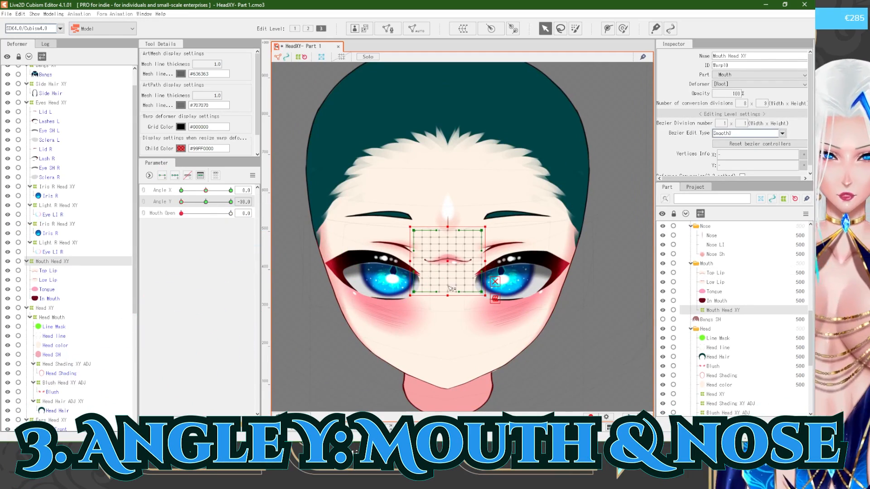
pyautogui.scroll(-2, 448, 289)
pyautogui.scroll(2, 453, 308)
pyautogui.scroll(1, 64, 313)
pyautogui.scroll(-3, 64, 312)
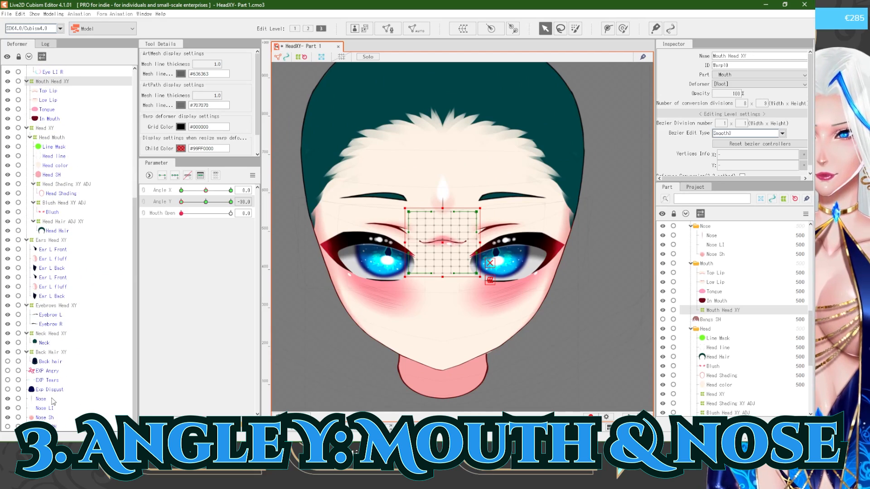
pyautogui.scroll(-2, 446, 222)
pyautogui.scroll(2, 482, 243)
pyautogui.click(44, 399)
pyautogui.keyDown('ctrl'); pyautogui.click(47, 408); pyautogui.keyUp('ctrl')
pyautogui.keyDown('ctrl'); pyautogui.click(47, 418); pyautogui.keyUp('ctrl')
pyautogui.scroll(1, 68, 254)
pyautogui.keyDown('ctrl'); pyautogui.click(54, 115); pyautogui.keyUp('ctrl')
pyautogui.moveTo(429, 213); pyautogui.dragTo(406, 192)
# Step: At Angle Y 30, move the selected nose parts and Mouth Head XY deformer up together beneath the eyes
pyautogui.click(231, 201)
pyautogui.scroll(-2, 393, 299)
pyautogui.scroll(2, 377, 206)
pyautogui.scroll(-2, 406, 177)
pyautogui.scroll(2, 414, 171)
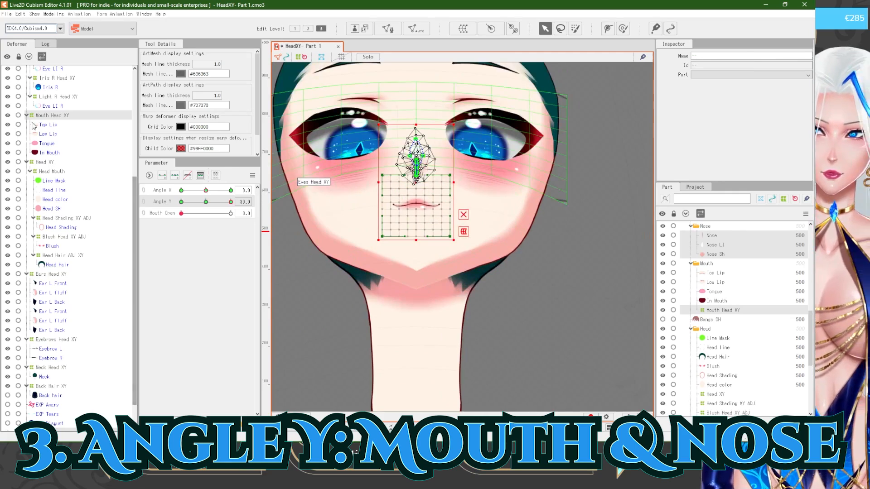
# Step: Fine-tune the Mouth Head XY deformer's spacing below the nose and return to Angle Y -30
pyautogui.click(62, 115)
pyautogui.moveTo(230, 202); pyautogui.dragTo(181, 201)
pyautogui.scroll(-2, 379, 222)
pyautogui.scroll(3, 398, 346)
pyautogui.scroll(-1, 80, 341)
# Step: At Angle Y -30, refine the shape and placement of the Nose LI highlight and the Nose Sh shading around the nose line
pyautogui.click(45, 408)
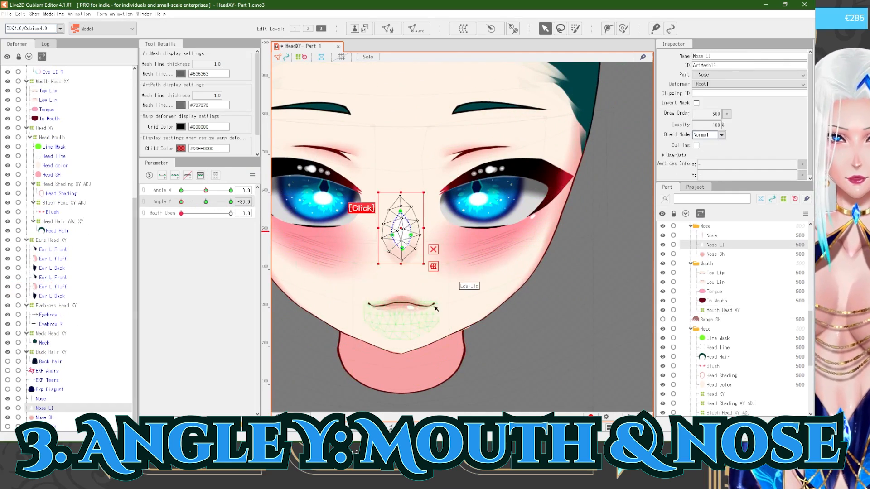
pyautogui.scroll(2, 393, 272)
pyautogui.scroll(-2, 393, 272)
pyautogui.scroll(1, 393, 281)
pyautogui.click(41, 399)
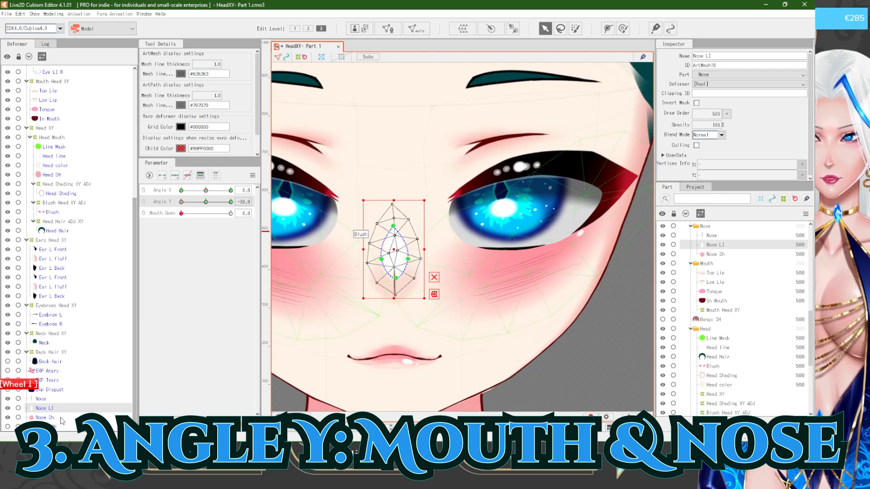
pyautogui.scroll(3, 356, 274)
pyautogui.click(45, 408)
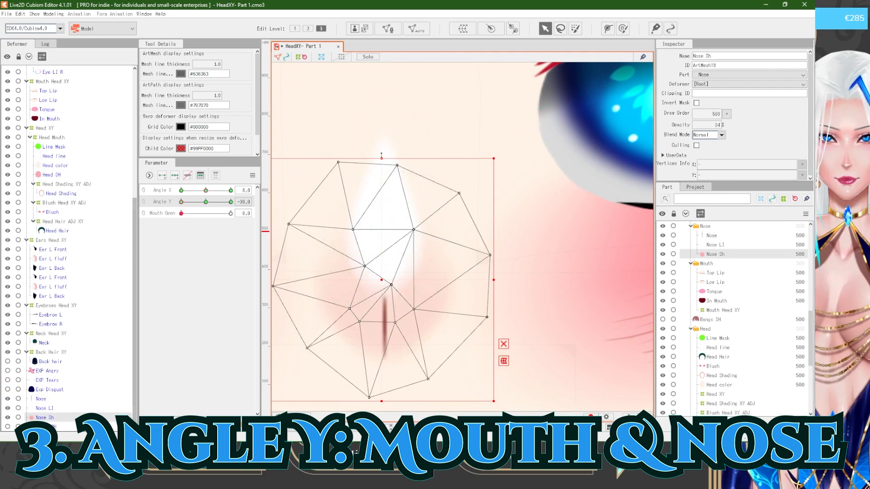
pyautogui.scroll(2, 387, 222)
pyautogui.moveTo(403, 243); pyautogui.dragTo(410, 243)
pyautogui.moveTo(352, 244); pyautogui.dragTo(340, 244)
pyautogui.scroll(-4, 372, 263)
pyautogui.click(528, 305)
# Step: Adjust the position of the nose highlight and the Nose line at Angle Y -30
pyautogui.moveTo(181, 202); pyautogui.dragTo(162, 225)
pyautogui.scroll(5, 406, 257)
pyautogui.moveTo(405, 266)
pyautogui.mouseDown()
pyautogui.moveTo(394, 252)
pyautogui.moveTo(393, 268)
pyautogui.mouseUp()
pyautogui.keyDown('shift'); pyautogui.click(73, 400); pyautogui.keyUp('shift')
pyautogui.scroll(-5, 378, 276)
pyautogui.click(353, 316)
# Step: At Angle Y 30, reposition the Nose LI highlight over the nose line and check it by moving Angle Y
pyautogui.moveTo(182, 201); pyautogui.dragTo(233, 207)
pyautogui.scroll(5, 427, 162)
pyautogui.click(412, 247)
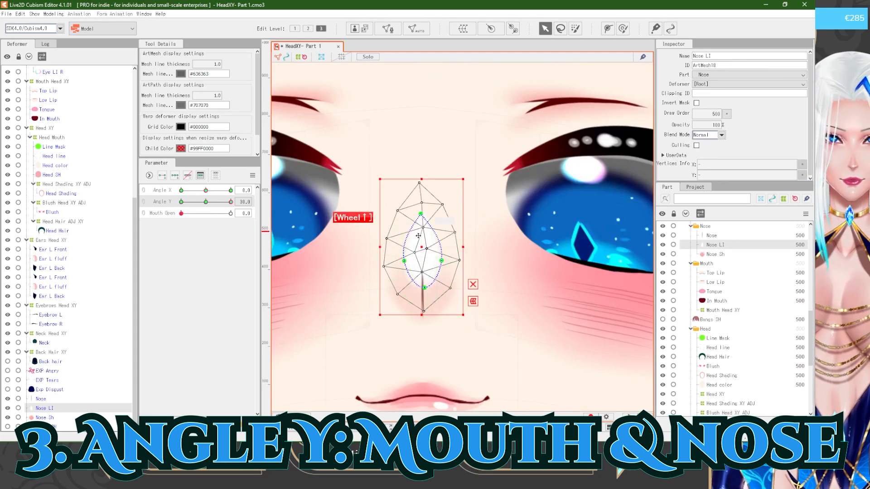
pyautogui.click(422, 309)
pyautogui.moveTo(424, 289); pyautogui.dragTo(391, 276)
pyautogui.click(395, 302)
pyautogui.scroll(-5, 390, 236)
pyautogui.click(558, 280)
pyautogui.scroll(-3, 462, 317)
pyautogui.moveTo(231, 201); pyautogui.dragTo(214, 201)
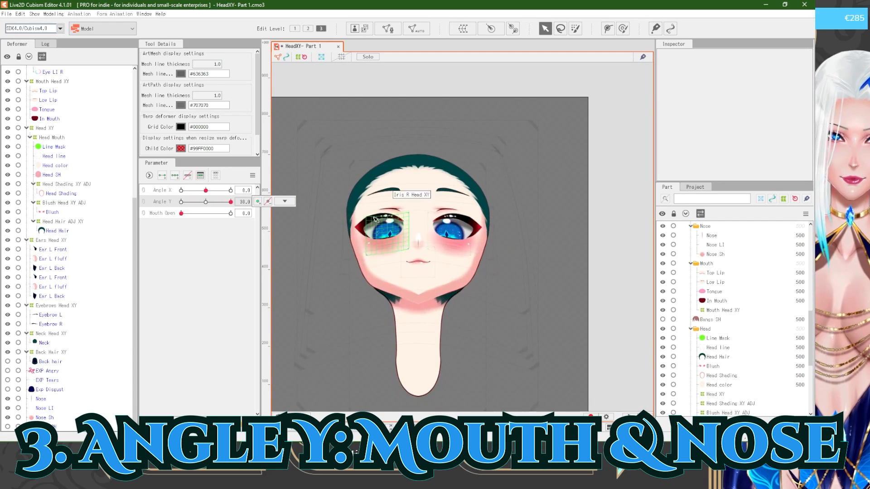
# Step: Check the placement of the nose and closed mouth across the Angle Y range, ending at -30
pyautogui.scroll(5, 417, 232)
pyautogui.click(424, 301)
pyautogui.click(371, 137)
pyautogui.scroll(-5, 493, 250)
pyautogui.click(493, 251)
pyautogui.scroll(-3, 493, 251)
pyautogui.moveTo(230, 201)
pyautogui.mouseDown()
pyautogui.moveTo(196, 195)
pyautogui.moveTo(232, 217)
pyautogui.mouseUp()
pyautogui.scroll(-3, 444, 253)
pyautogui.scroll(6, 431, 336)
# Step: At Angle Y -30, set Mouth Open to 1.0 and select the Mouth Head XY deformer
pyautogui.click(431, 336)
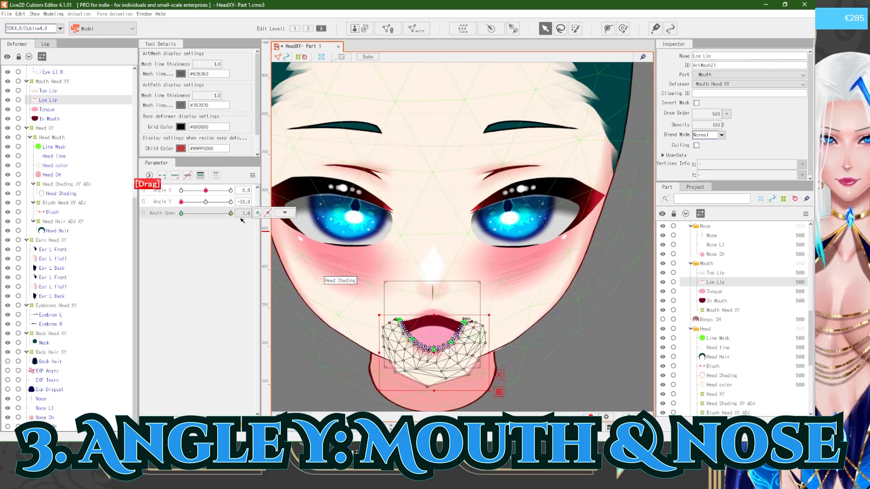
pyautogui.click(55, 83)
pyautogui.scroll(-3, 403, 213)
pyautogui.scroll(4, 421, 283)
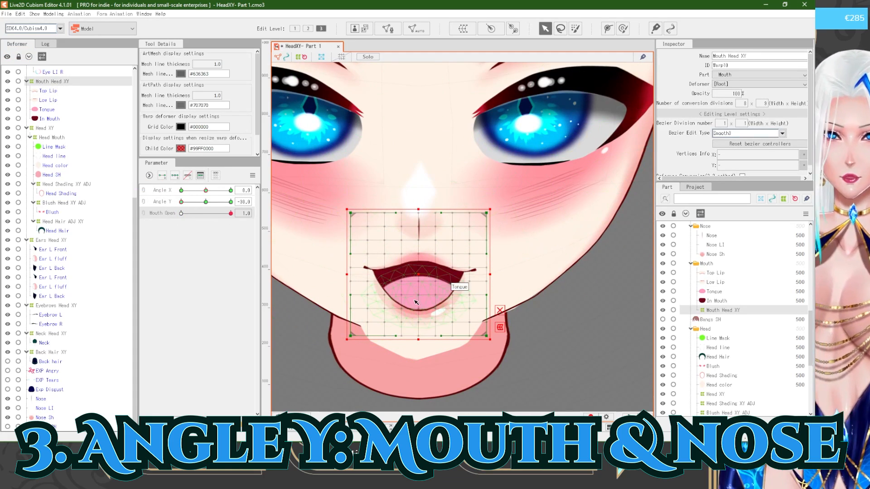
pyautogui.scroll(-3, 353, 293)
pyautogui.scroll(3, 408, 303)
# Step: Compare the open mouth and the Mouth Head XY grid against the chin at Angle Y 0 and -30
pyautogui.moveTo(201, 202); pyautogui.dragTo(180, 203)
pyautogui.moveTo(420, 290); pyautogui.dragTo(432, 291)
pyautogui.click(364, 323)
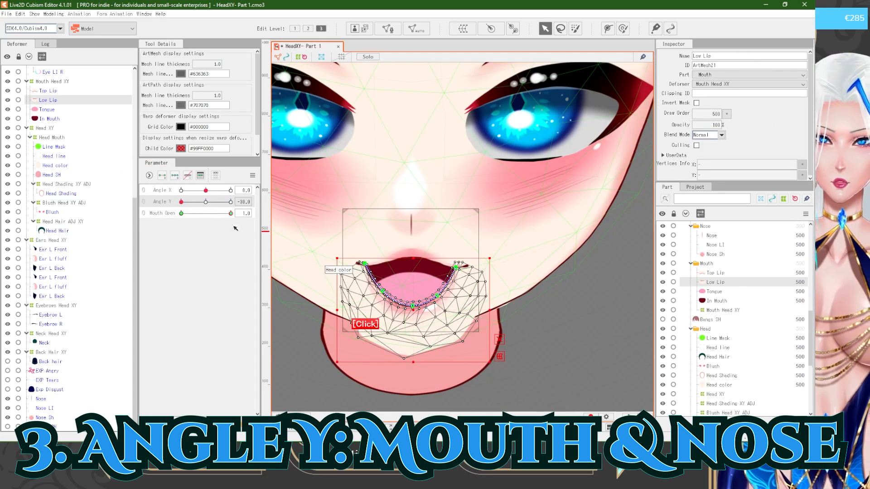
pyautogui.click(62, 83)
pyautogui.scroll(-3, 417, 313)
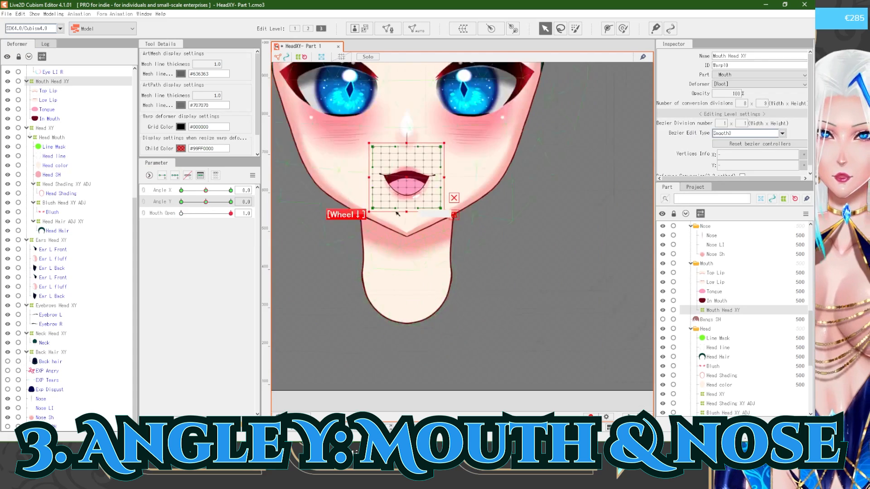
pyautogui.scroll(3, 401, 167)
pyautogui.moveTo(182, 213); pyautogui.dragTo(255, 224)
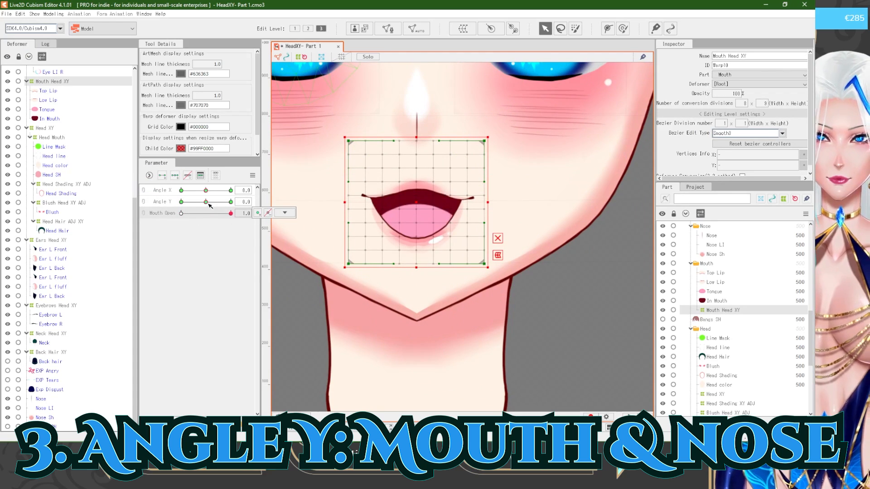
pyautogui.moveTo(206, 203); pyautogui.dragTo(181, 195)
pyautogui.scroll(-3, 452, 305)
pyautogui.scroll(3, 451, 362)
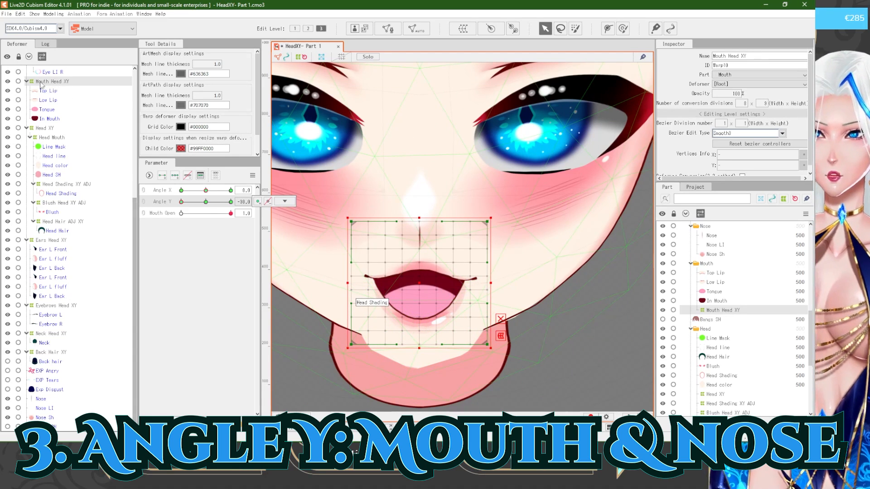
pyautogui.scroll(1, 51, 89)
pyautogui.scroll(-3, 399, 230)
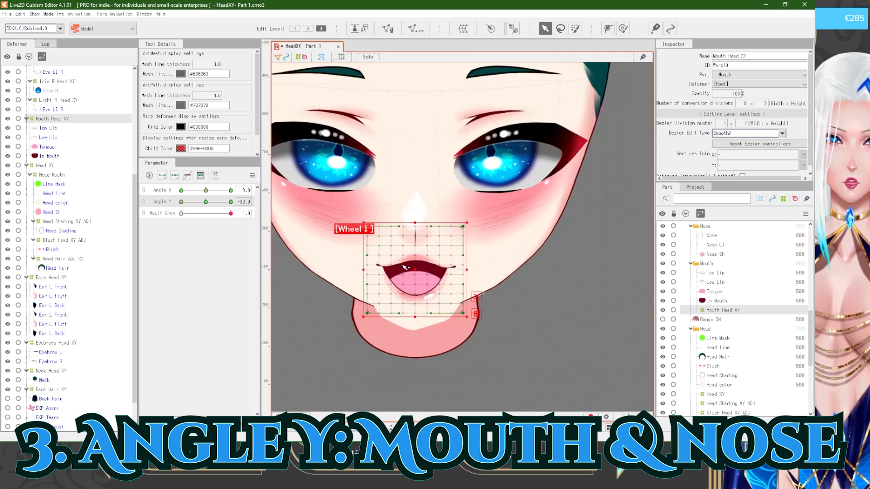
pyautogui.scroll(3, 377, 254)
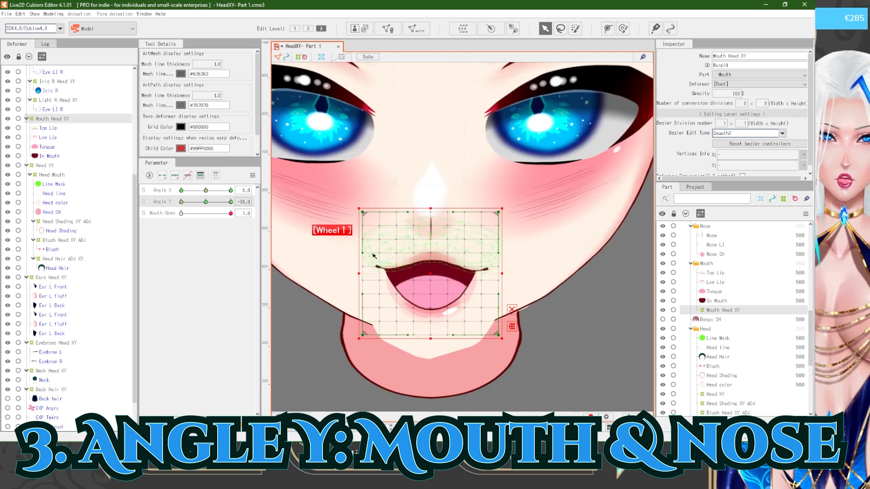
# Step: Create a warp deformer with default settings as parent of Top Lip, Low Lip, Tongue and In Mouth
pyautogui.click(59, 129)
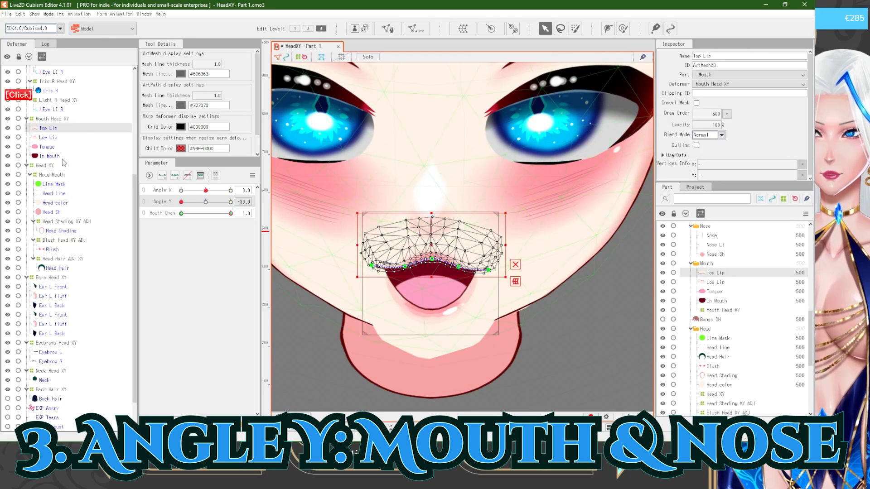
pyautogui.keyDown('shift'); pyautogui.click(53, 156); pyautogui.keyUp('shift')
pyautogui.click(459, 29)
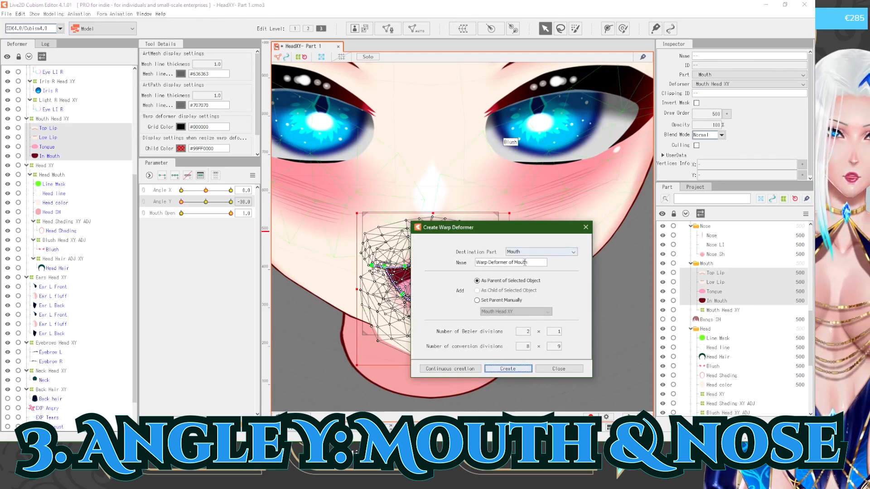
pyautogui.click(508, 369)
pyautogui.scroll(2, 446, 274)
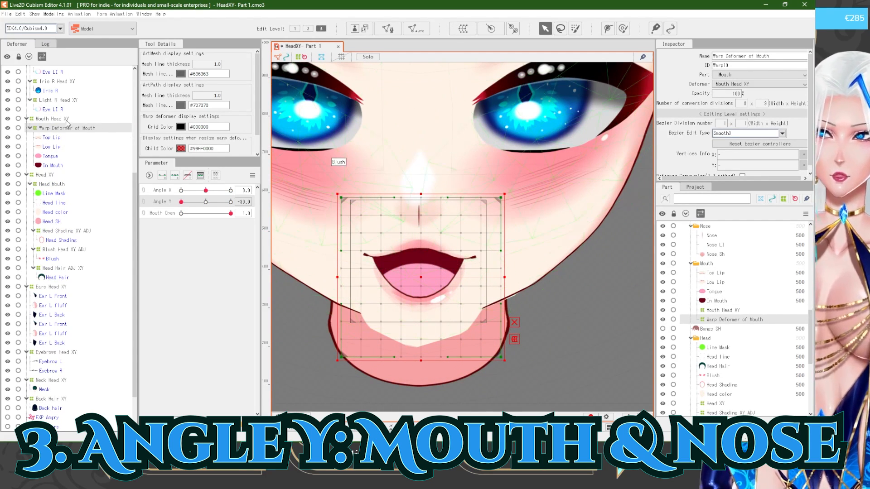
# Step: Remove the old Mouth Head XY deformer, applying its shape to the new warp deformer, and rename the new one Mouth Head XY
pyautogui.click(51, 119)
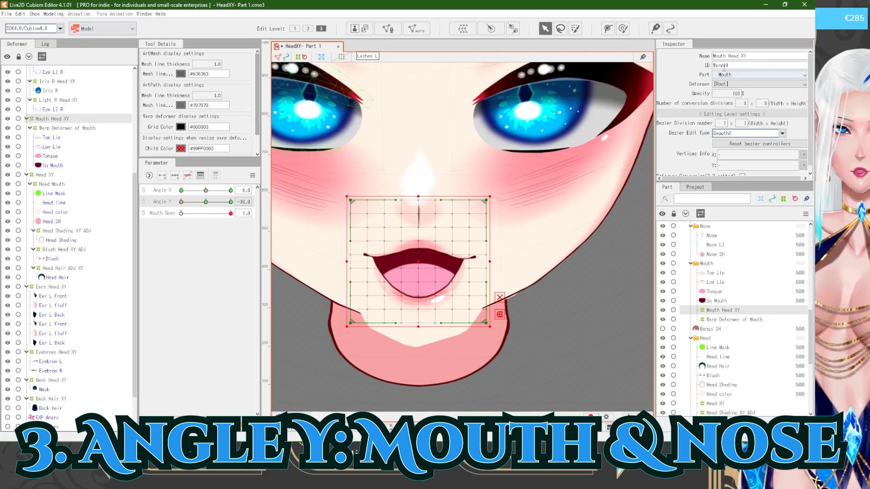
pyautogui.click(53, 14)
pyautogui.moveTo(90, 22)
pyautogui.click(218, 71)
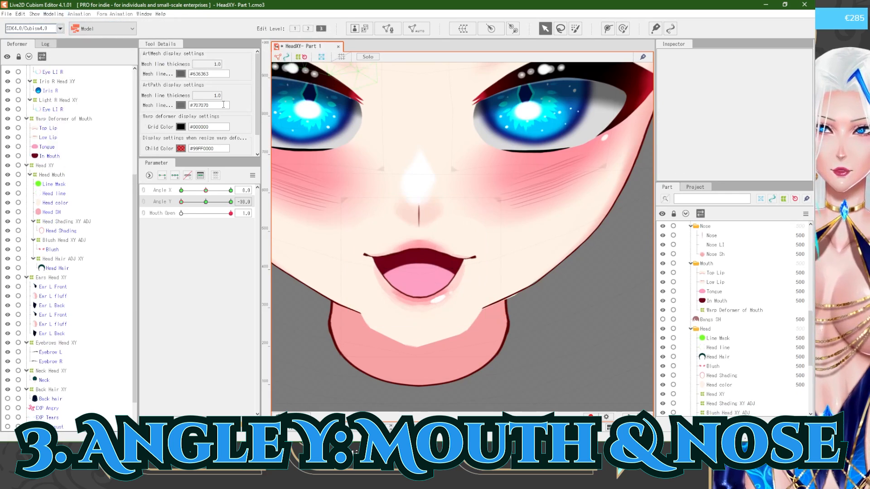
pyautogui.click(72, 118)
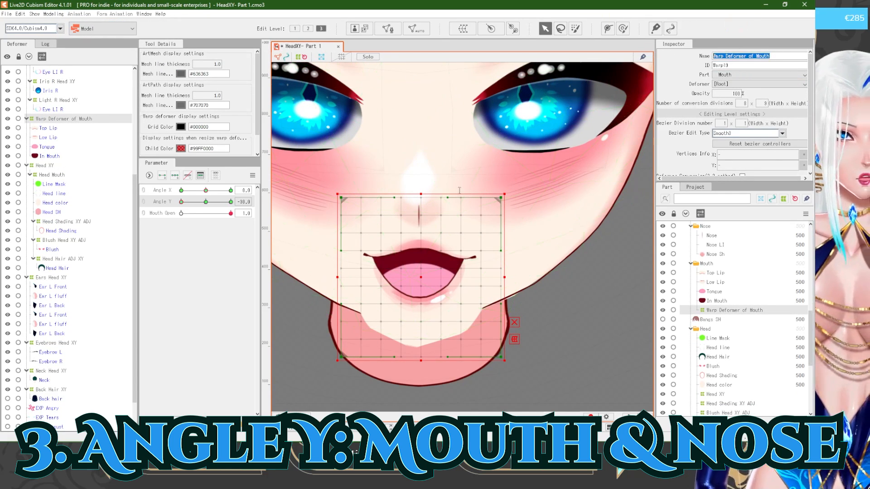
# Step: Check the new Mouth Head XY deformer at Angle X -30 with Angle Y 0, and reset Angle X
pyautogui.scroll(-3, 409, 276)
pyautogui.rightClick(208, 202)
pyautogui.moveTo(206, 191); pyautogui.dragTo(179, 190)
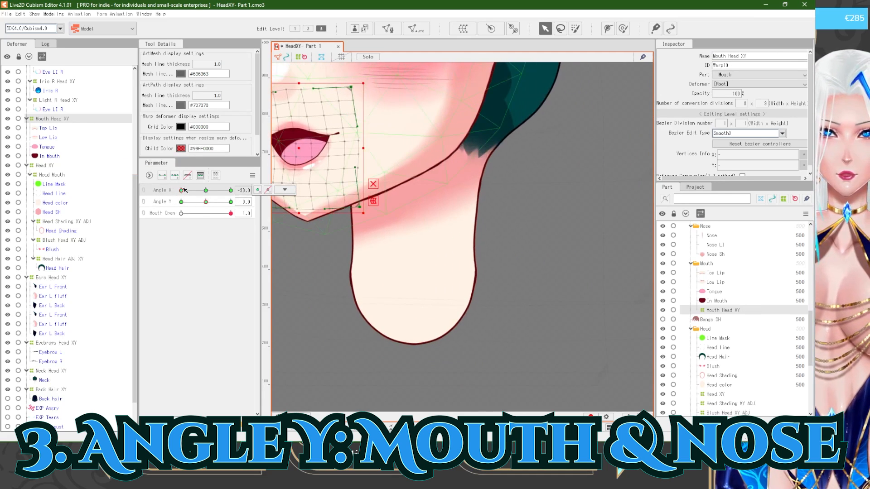
pyautogui.scroll(-3, 341, 166)
pyautogui.scroll(-3, 424, 249)
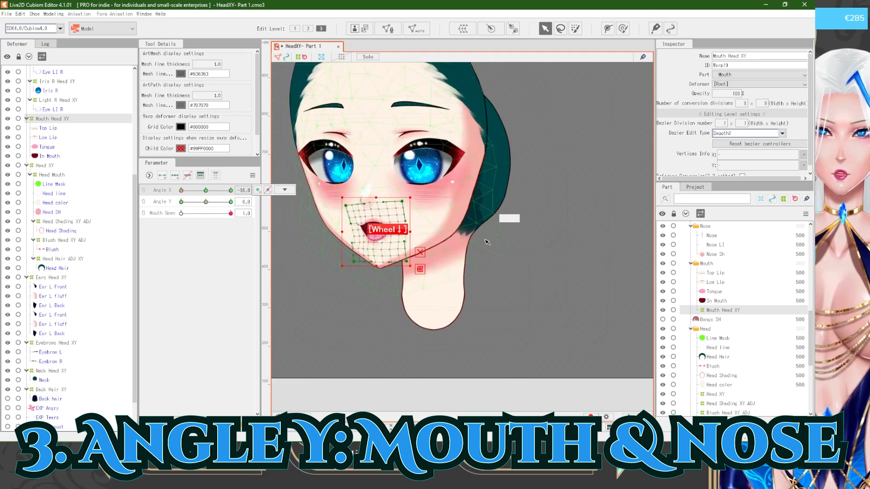
pyautogui.moveTo(182, 190)
pyautogui.mouseDown()
pyautogui.moveTo(233, 192)
pyautogui.moveTo(181, 192)
pyautogui.moveTo(170, 202)
pyautogui.mouseUp()
pyautogui.rightClick(204, 192)
# Step: At Angle Y -30, raise the lower corners of Mouth Head XY and curve its upper and lower edges downward at the middle
pyautogui.scroll(5, 480, 324)
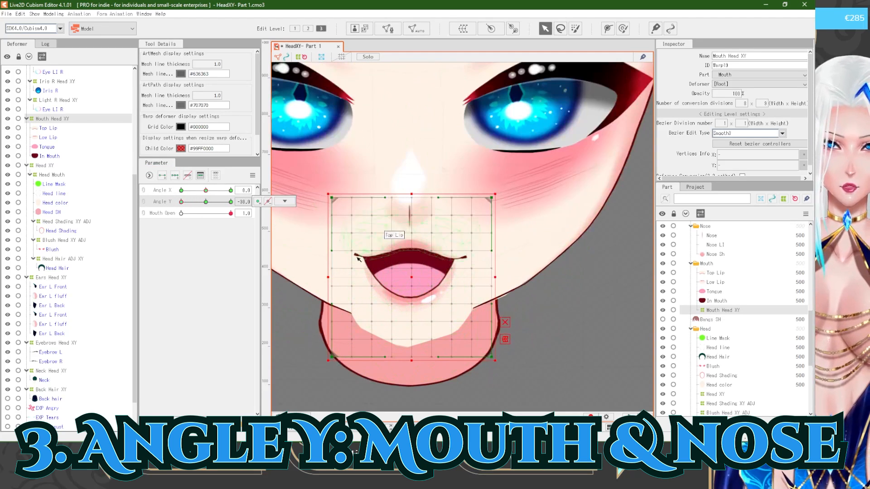
pyautogui.moveTo(337, 360); pyautogui.dragTo(332, 327)
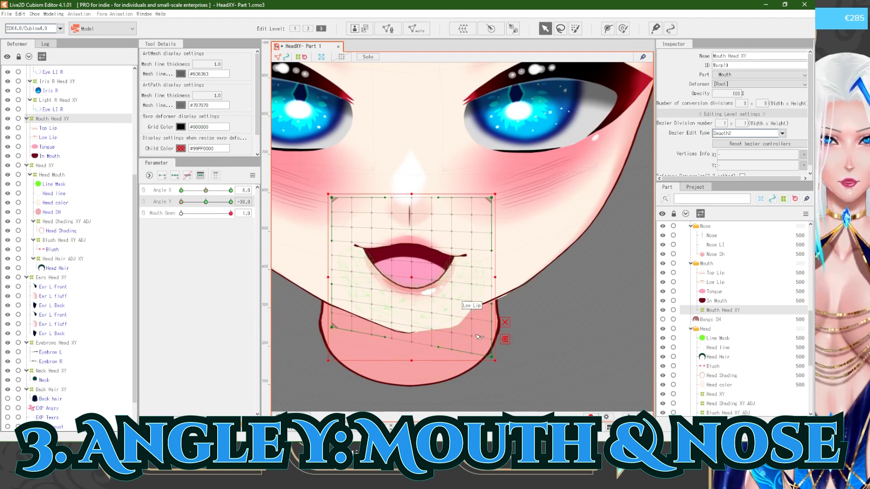
pyautogui.moveTo(494, 357); pyautogui.dragTo(493, 333)
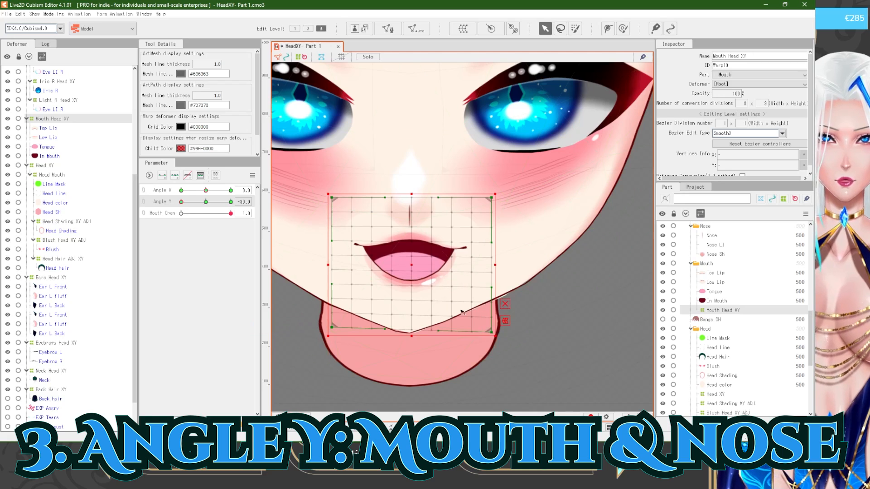
pyautogui.moveTo(442, 335); pyautogui.dragTo(441, 347)
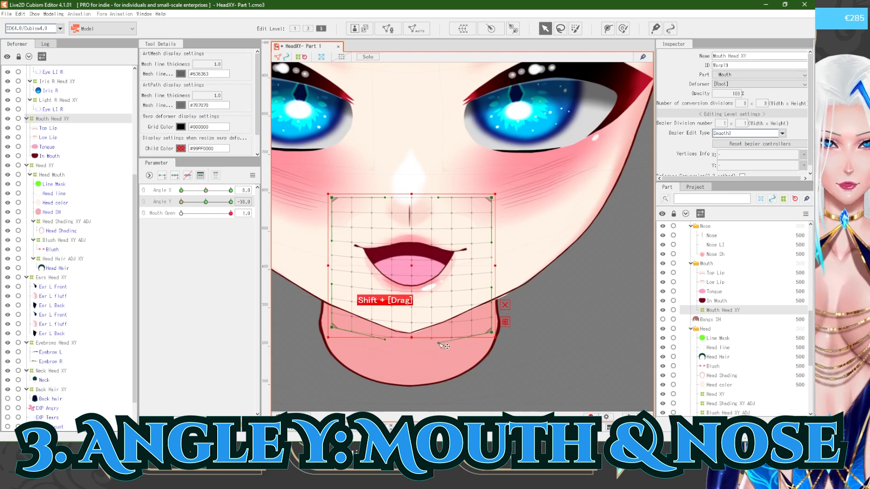
pyautogui.moveTo(385, 198); pyautogui.dragTo(442, 209)
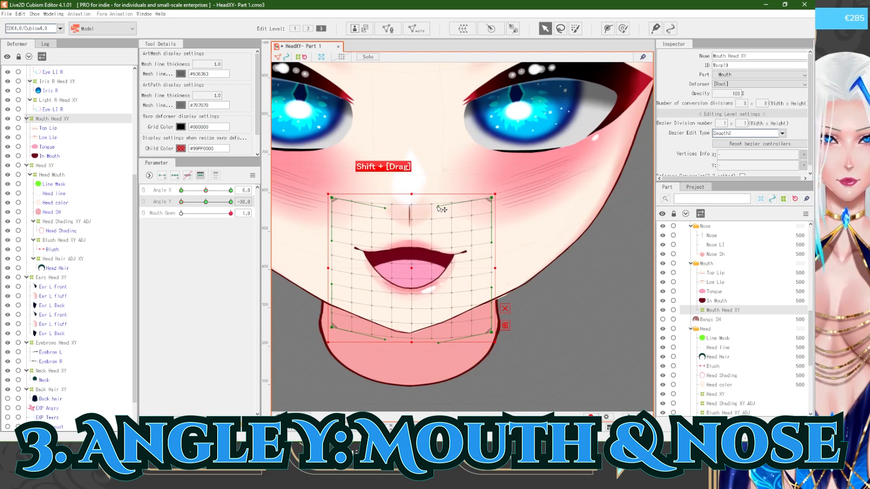
pyautogui.moveTo(382, 207); pyautogui.dragTo(382, 213)
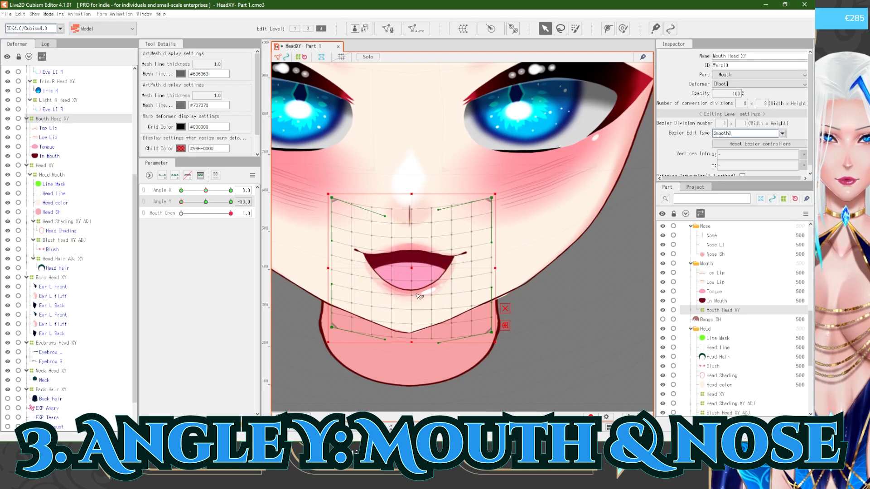
# Step: Check the reshaped open mouth by moving Angle Y between -30 and 0, ending at -30
pyautogui.scroll(2, 415, 249)
pyautogui.scroll(-1, 411, 278)
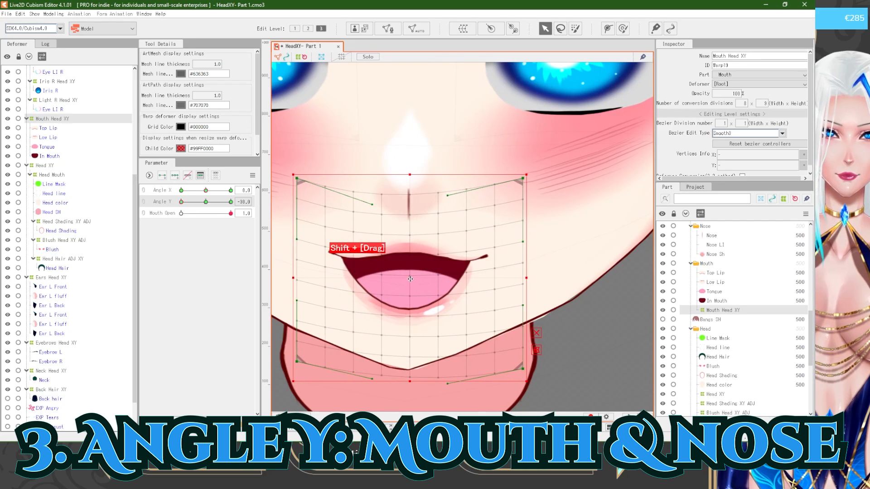
pyautogui.scroll(-2, 406, 312)
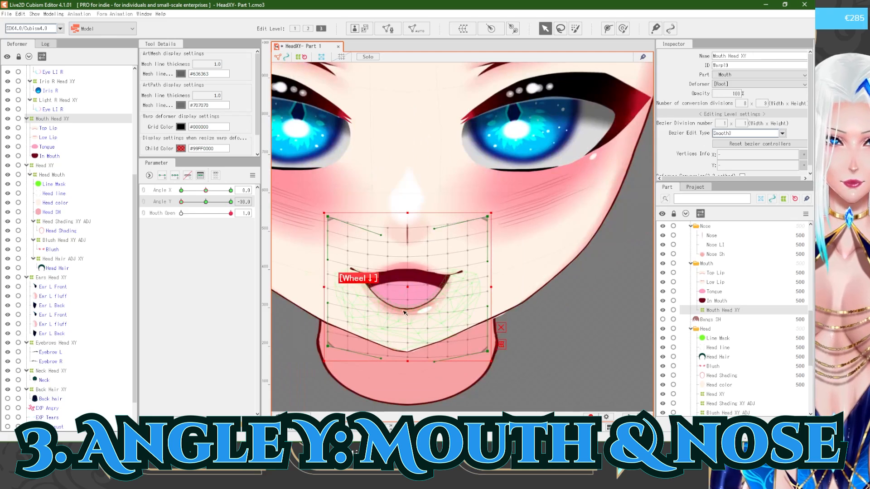
pyautogui.scroll(-1, 396, 345)
pyautogui.scroll(1, 384, 318)
pyautogui.moveTo(187, 204)
pyautogui.mouseDown()
pyautogui.moveTo(201, 201)
pyautogui.moveTo(177, 201)
pyautogui.mouseUp()
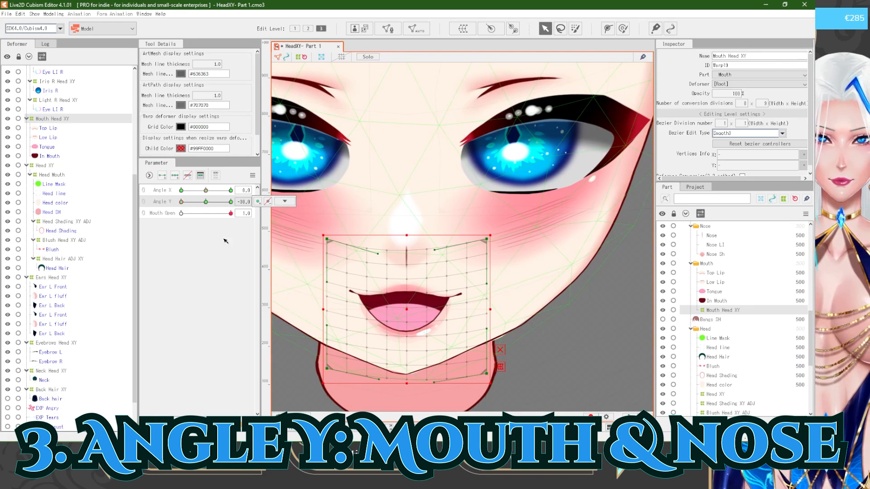
pyautogui.moveTo(190, 205)
pyautogui.mouseDown()
pyautogui.moveTo(197, 202)
pyautogui.moveTo(179, 206)
pyautogui.mouseUp()
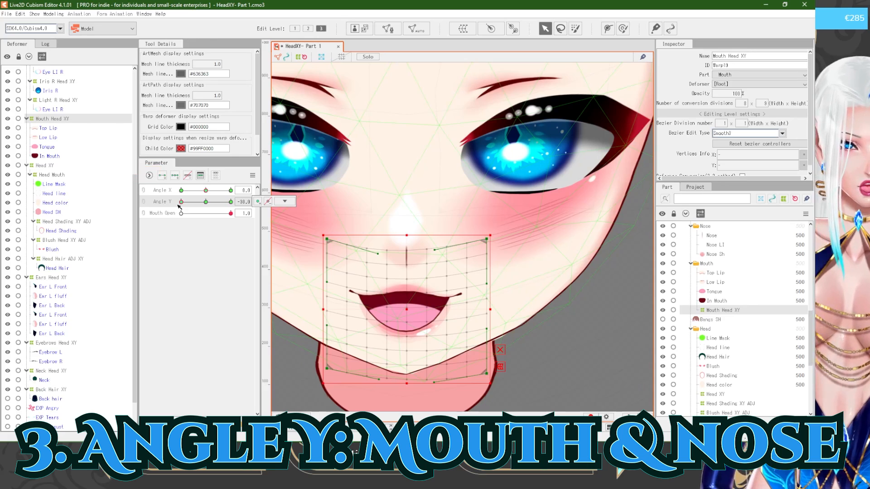
pyautogui.rightClick(206, 203)
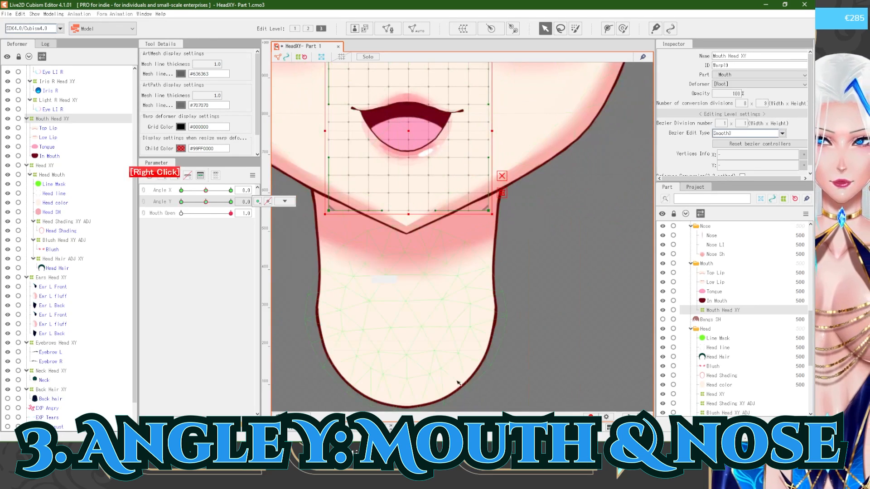
pyautogui.scroll(2, 432, 195)
pyautogui.moveTo(206, 203); pyautogui.dragTo(180, 201)
pyautogui.scroll(-2, 402, 219)
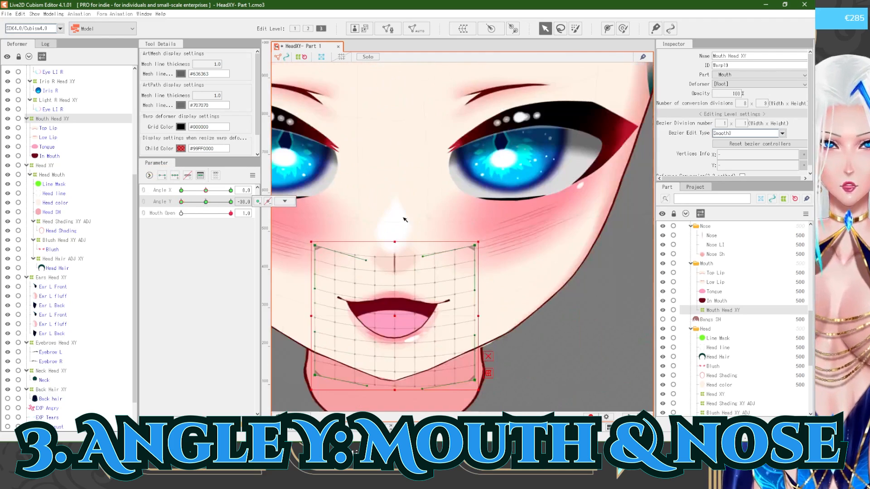
# Step: At Angle Y -30, examine how the Head color, Head SH and Head line meshes fit around the chin
pyautogui.scroll(2, 360, 366)
pyautogui.click(394, 358)
pyautogui.scroll(-3, 399, 345)
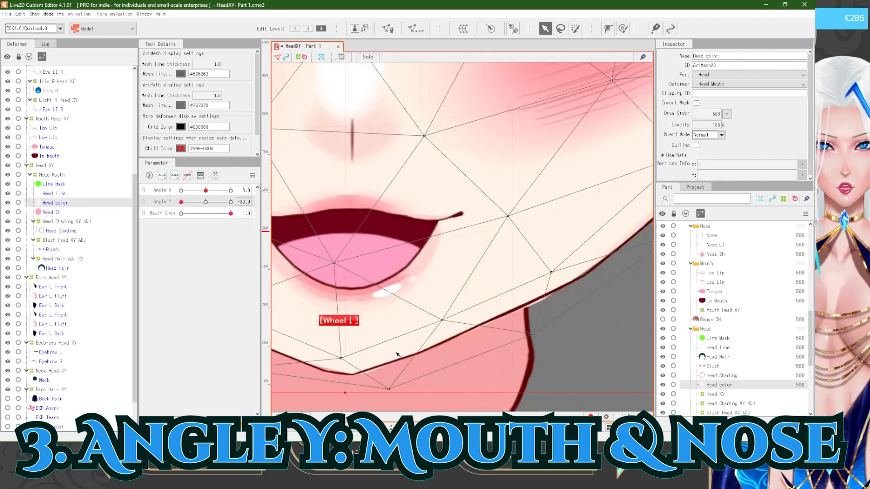
pyautogui.click(435, 299)
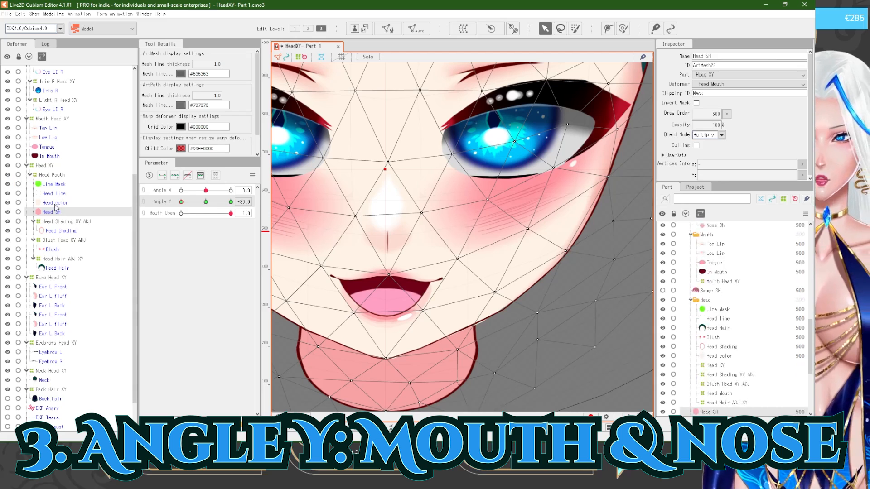
pyautogui.scroll(-3, 435, 300)
pyautogui.click(55, 194)
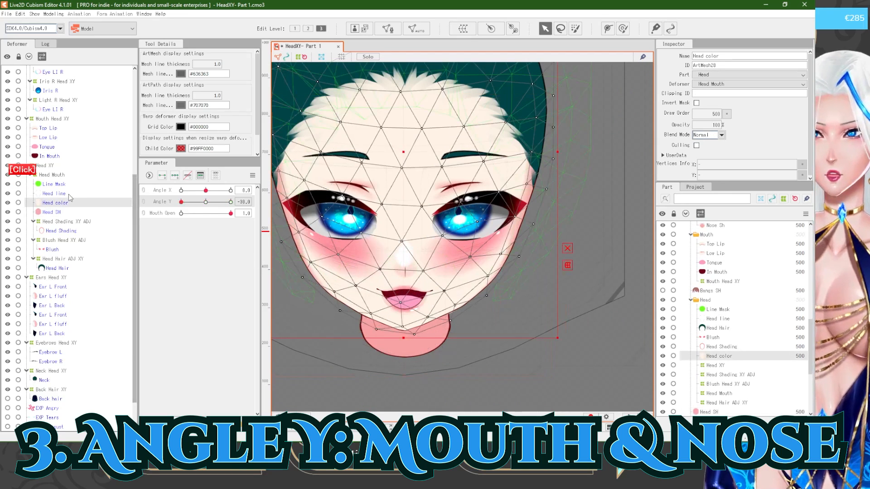
pyautogui.click(66, 203)
pyautogui.scroll(4, 417, 345)
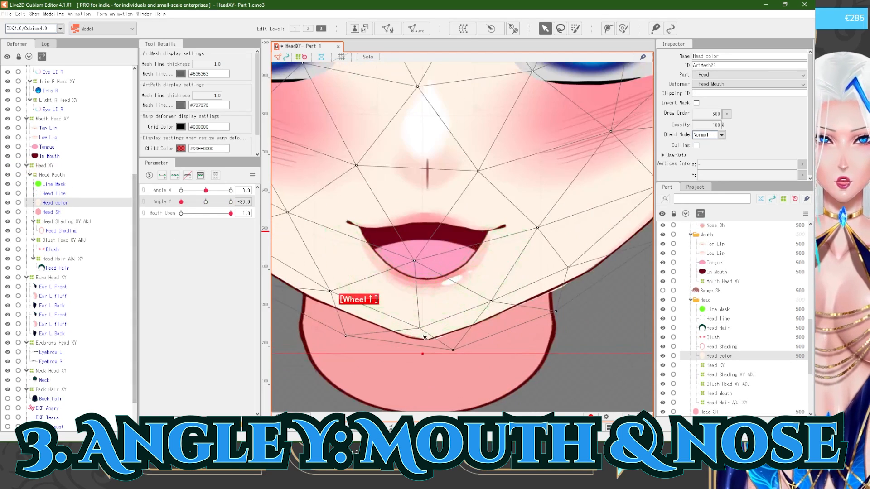
pyautogui.scroll(-4, 430, 348)
pyautogui.click(64, 193)
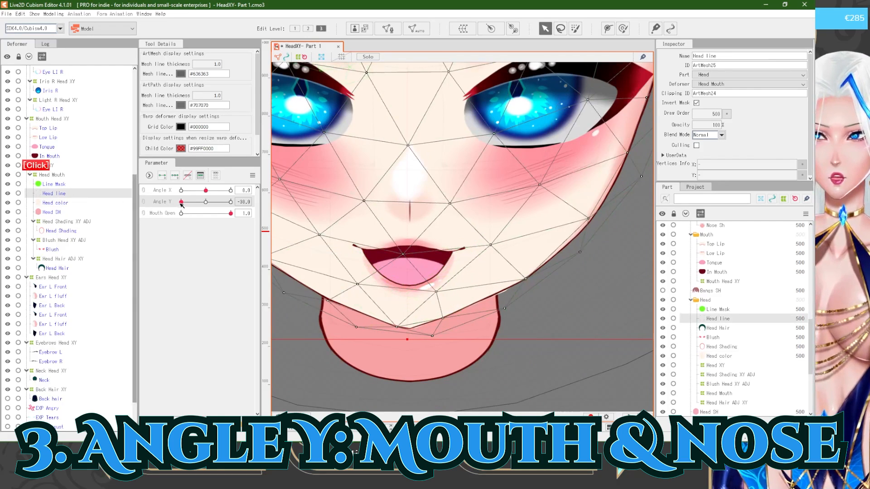
# Step: Reset Angle Y to 0 and compare the Head line and Head color meshes over the whole face
pyautogui.rightClick(212, 202)
pyautogui.scroll(4, 440, 377)
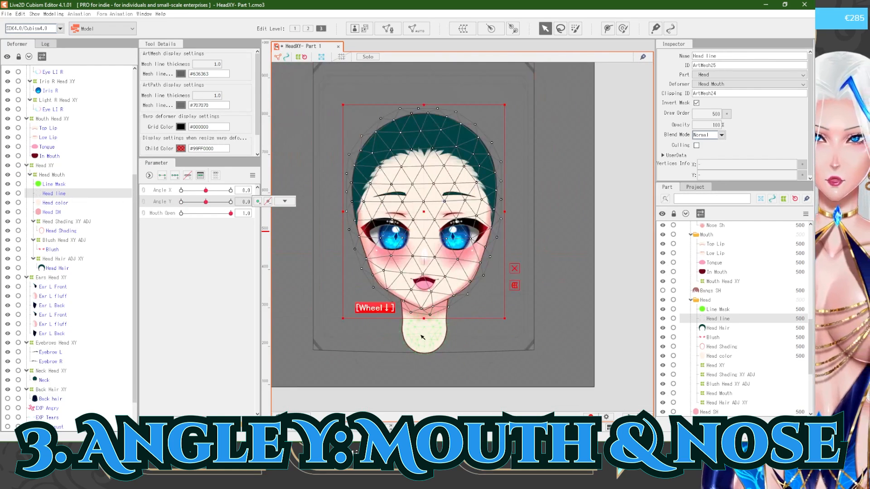
pyautogui.click(68, 203)
pyautogui.scroll(-3, 409, 359)
pyautogui.scroll(3, 423, 312)
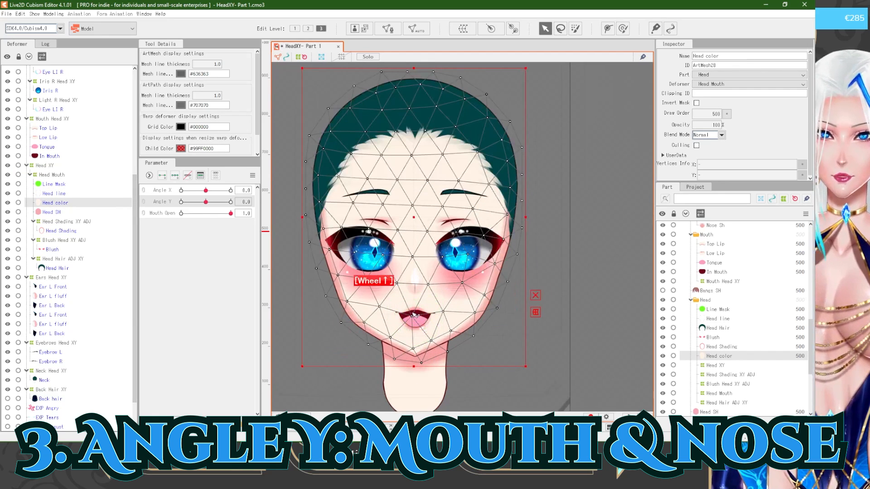
pyautogui.scroll(-3, 424, 346)
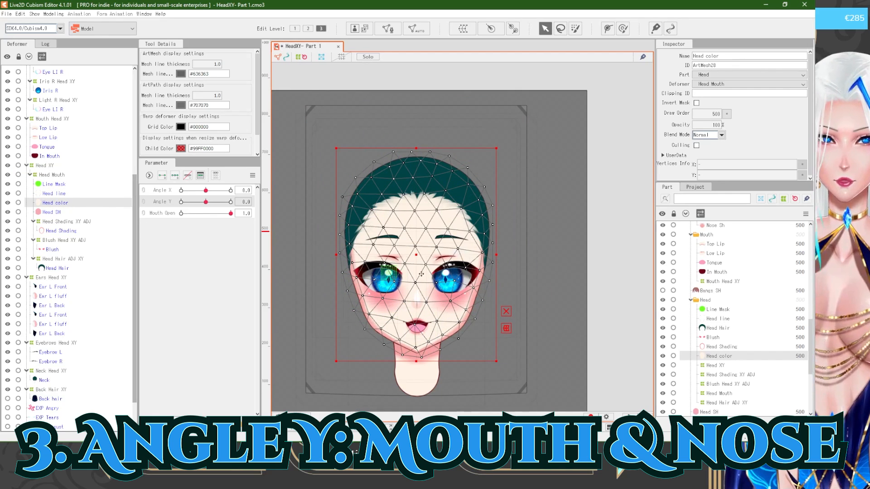
pyautogui.scroll(-2, 420, 313)
pyautogui.scroll(2, 426, 312)
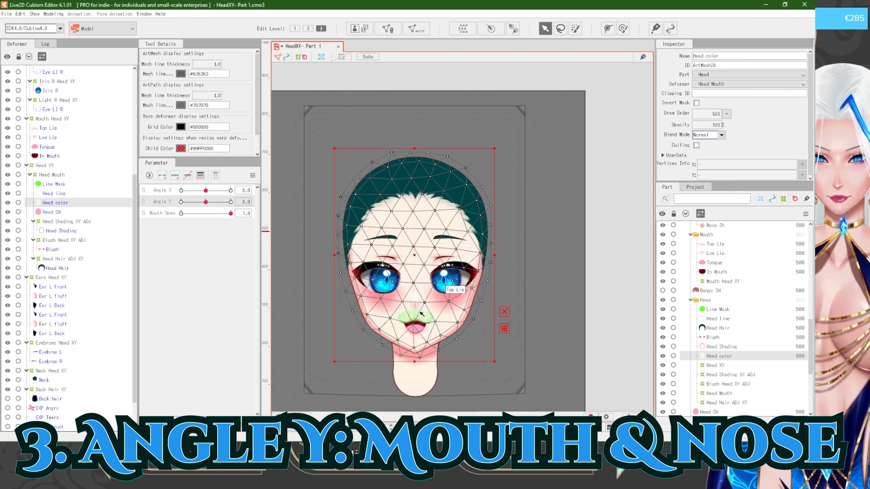
pyautogui.click(29, 175)
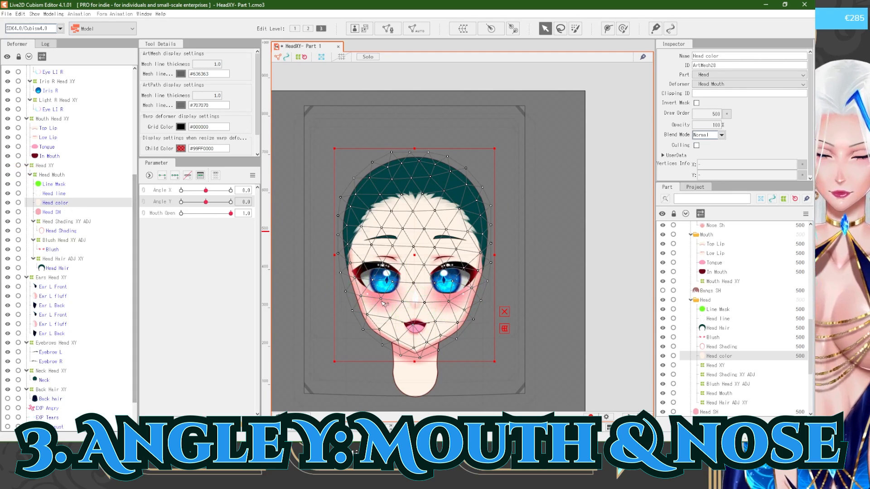
pyautogui.click(52, 212)
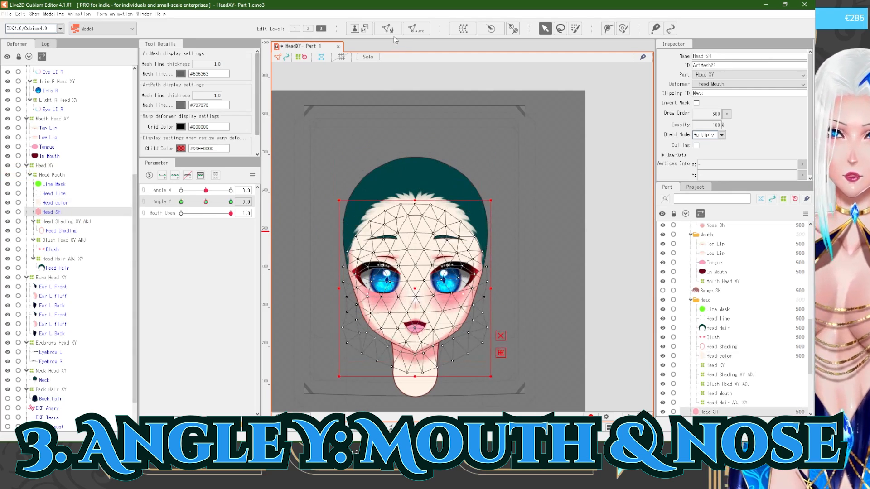
pyautogui.click(389, 30)
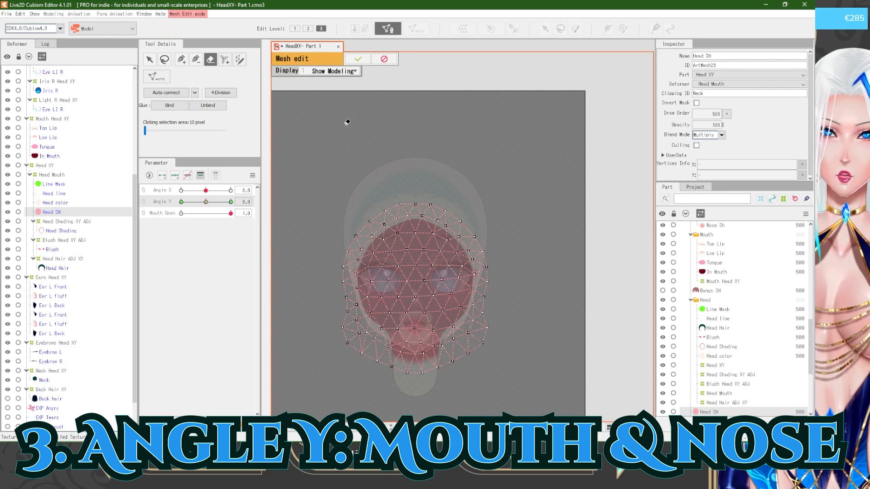
pyautogui.click(384, 61)
# Step: Erase the existing mesh of Head color and replace it with a copy of the Head line mesh
pyautogui.click(86, 195)
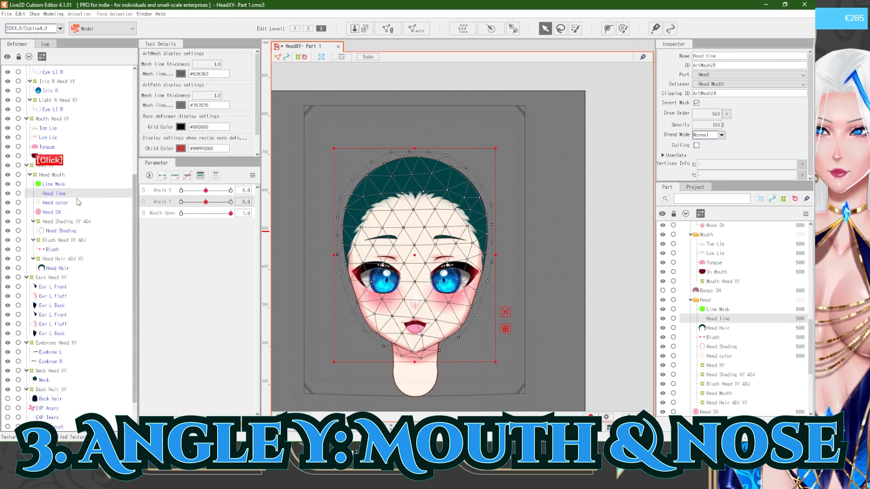
pyautogui.click(63, 203)
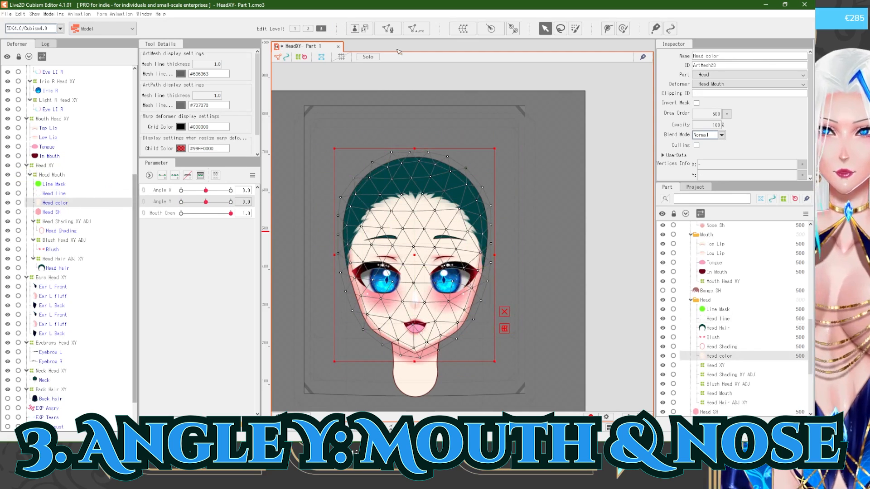
pyautogui.click(388, 29)
pyautogui.moveTo(418, 166)
pyautogui.mouseDown()
pyautogui.moveTo(415, 136)
pyautogui.moveTo(395, 238)
pyautogui.mouseUp()
pyautogui.press('b')
pyautogui.moveTo(313, 215)
pyautogui.mouseDown()
pyautogui.moveTo(434, 212)
pyautogui.moveTo(379, 217)
pyautogui.moveTo(336, 313)
pyautogui.moveTo(434, 291)
pyautogui.moveTo(383, 351)
pyautogui.mouseUp()
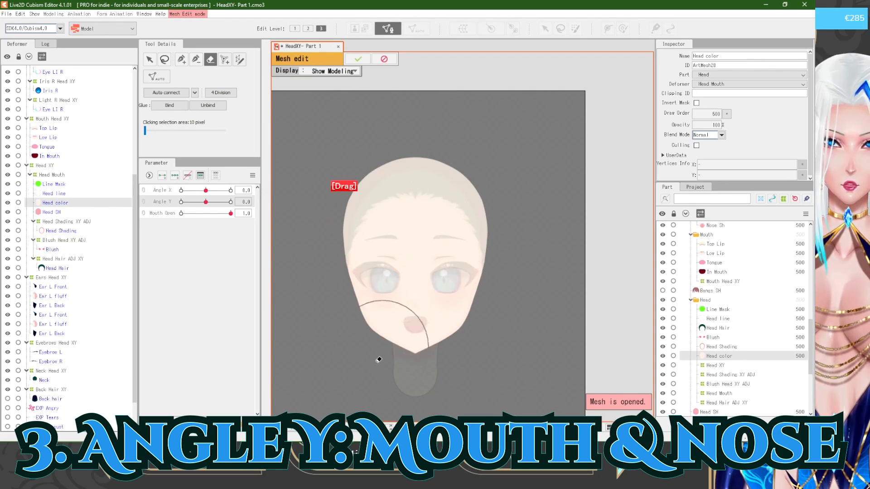
pyautogui.hotkey('ctrl', 'v')
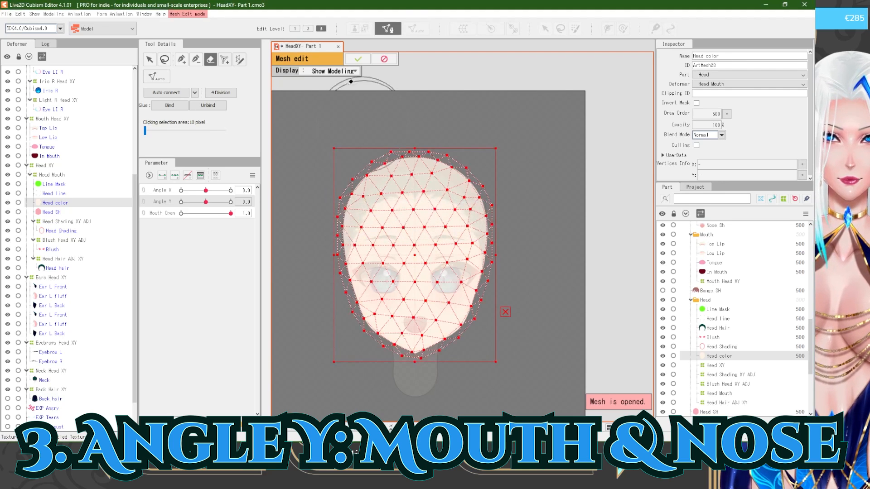
pyautogui.click(359, 62)
# Step: Set Angle Y to -30 and examine how the replaced Head color mesh fits the chin and jaw outline
pyautogui.scroll(5, 397, 389)
pyautogui.moveTo(206, 202); pyautogui.dragTo(182, 201)
pyautogui.scroll(6, 418, 342)
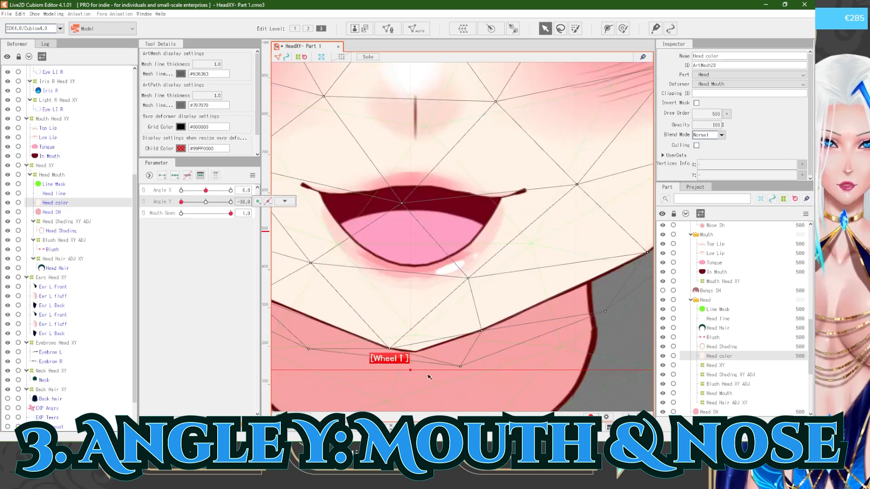
pyautogui.scroll(-6, 409, 348)
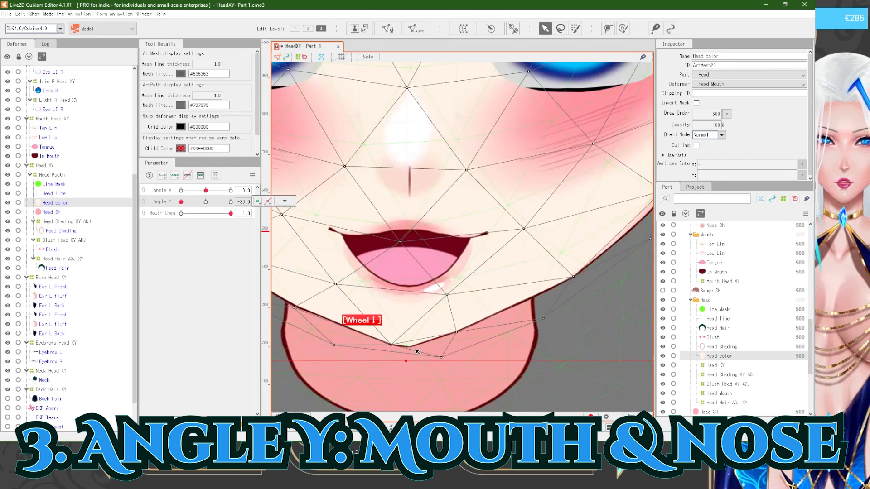
pyautogui.scroll(1, 369, 335)
pyautogui.scroll(-2, 367, 333)
pyautogui.scroll(4, 367, 333)
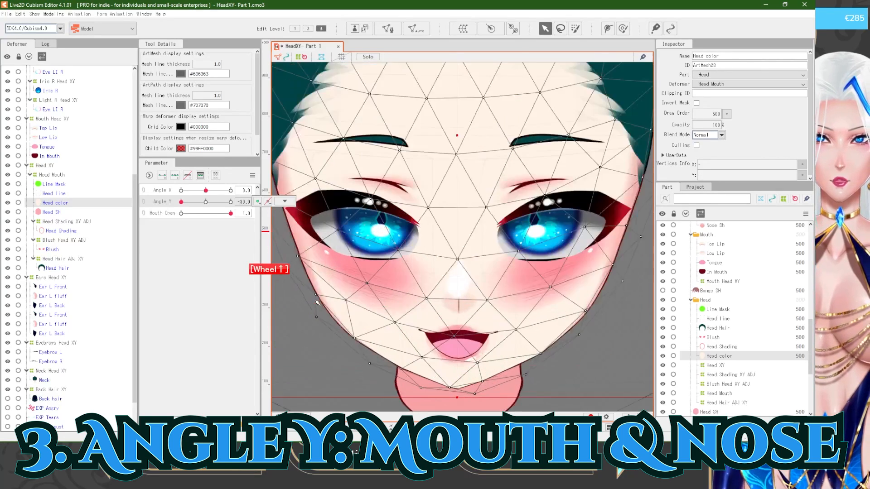
pyautogui.scroll(-4, 336, 258)
pyautogui.scroll(5, 437, 348)
pyautogui.scroll(4, 437, 348)
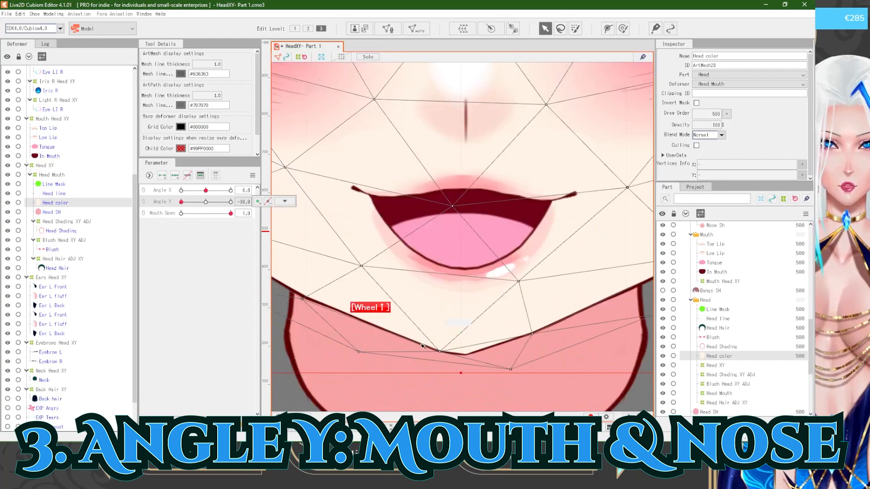
# Step: Try to adjust the Head color mesh points below the chin at Angle Y -30, undoing the first move
pyautogui.moveTo(513, 369); pyautogui.dragTo(505, 385)
pyautogui.hotkey('ctrl', 'z')
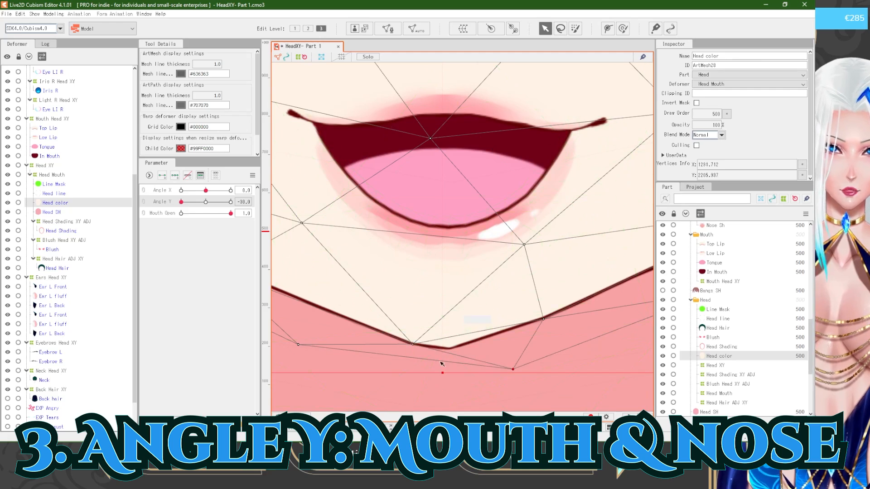
pyautogui.moveTo(415, 345)
pyautogui.mouseDown()
pyautogui.moveTo(453, 309)
pyautogui.moveTo(425, 331)
pyautogui.mouseUp()
pyautogui.scroll(-8, 427, 355)
# Step: At Angle Y 0, subdivide the Head color mesh with 4 Division and apply the denser mesh
pyautogui.click(205, 202)
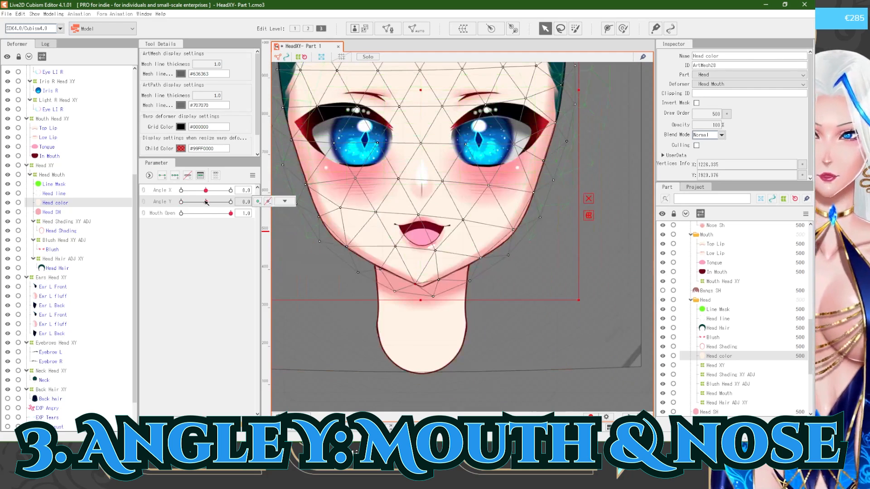
pyautogui.click(386, 29)
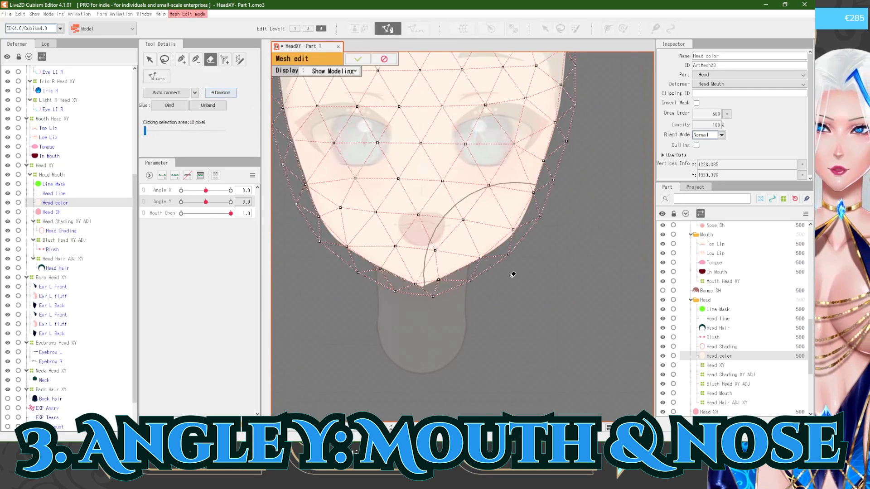
pyautogui.scroll(-5, 517, 272)
pyautogui.scroll(-3, 417, 282)
pyautogui.scroll(6, 466, 185)
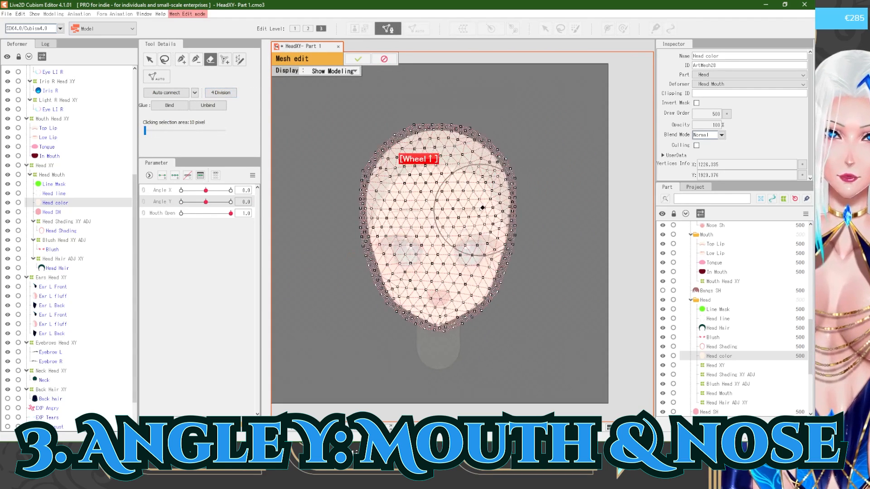
pyautogui.click(358, 59)
pyautogui.scroll(-3, 458, 323)
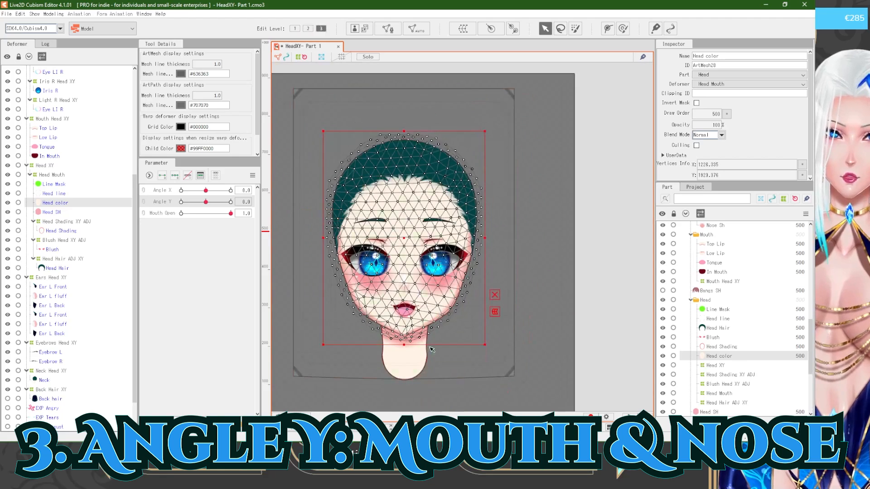
# Step: Erase the Head line mesh and replace it with a copy of the subdivided Head color mesh
pyautogui.scroll(3, 420, 339)
pyautogui.click(55, 194)
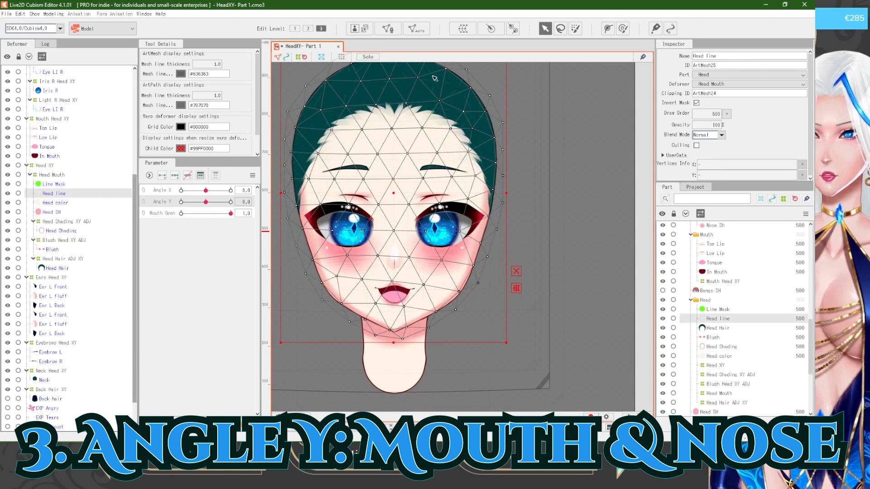
pyautogui.click(388, 29)
pyautogui.scroll(-2, 389, 330)
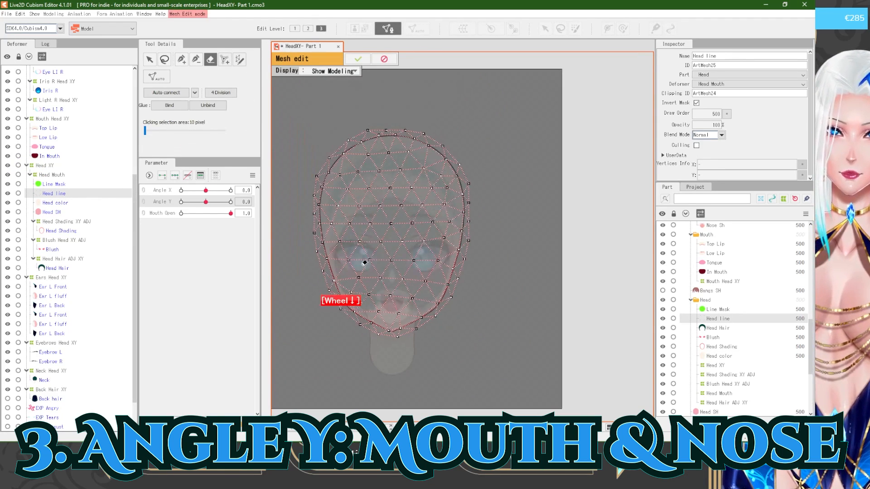
pyautogui.moveTo(442, 134)
pyautogui.mouseDown()
pyautogui.moveTo(460, 234)
pyautogui.moveTo(406, 308)
pyautogui.mouseUp()
pyautogui.hotkey('ctrl', 'v')
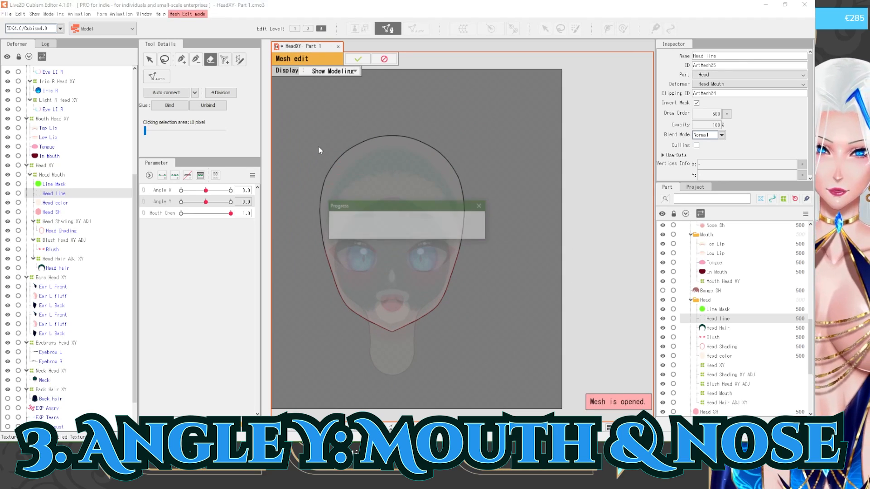
pyautogui.click(358, 59)
# Step: Check the denser Head line mesh around the chin and face at Angle Y -30
pyautogui.scroll(5, 390, 299)
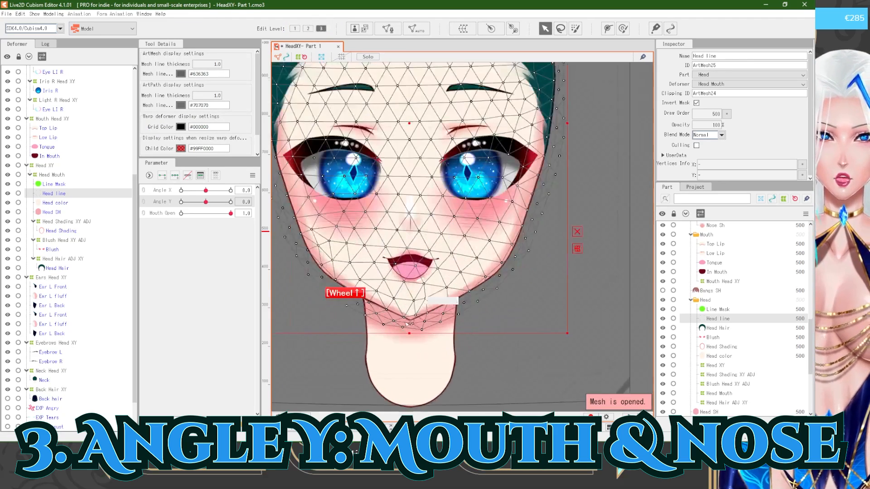
pyautogui.moveTo(206, 202); pyautogui.dragTo(180, 202)
pyautogui.scroll(-4, 345, 299)
pyautogui.scroll(6, 481, 354)
pyautogui.scroll(-5, 432, 371)
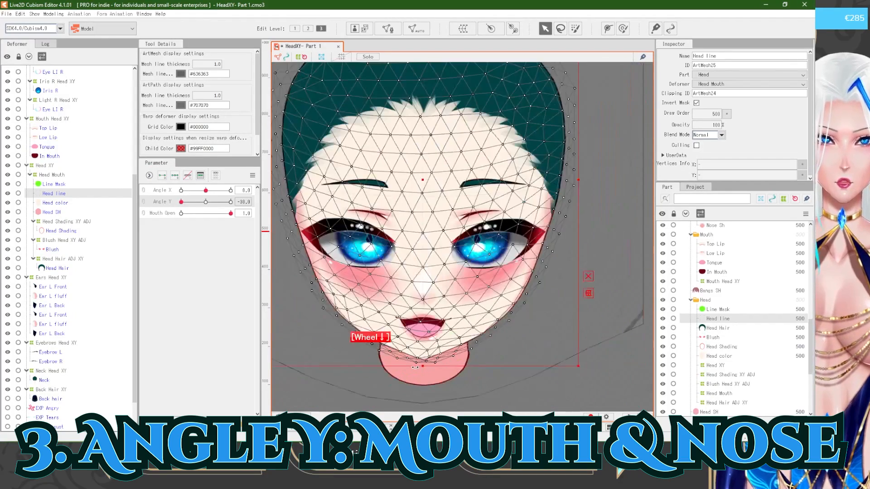
# Step: Reset Angle Y to 0 and inspect the Head line mesh in mesh editing, leaving without changes
pyautogui.click(207, 201)
pyautogui.scroll(-3, 376, 338)
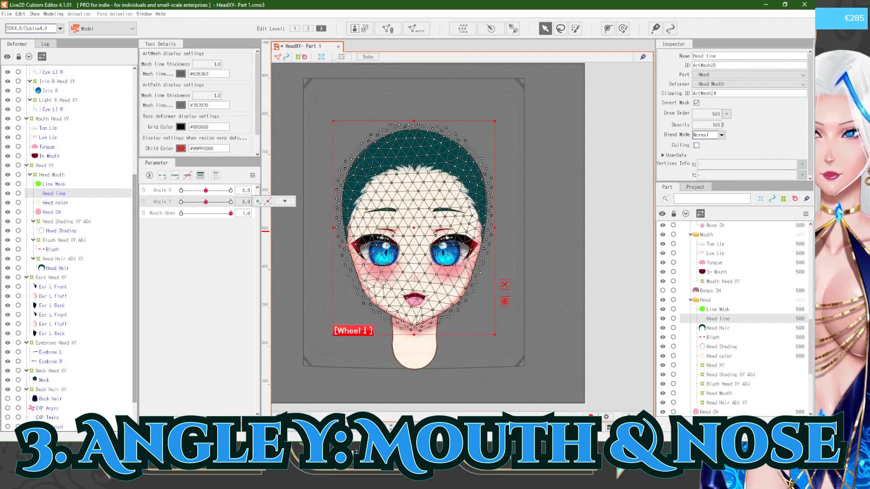
pyautogui.scroll(3, 381, 295)
pyautogui.click(389, 30)
pyautogui.scroll(-2, 285, 184)
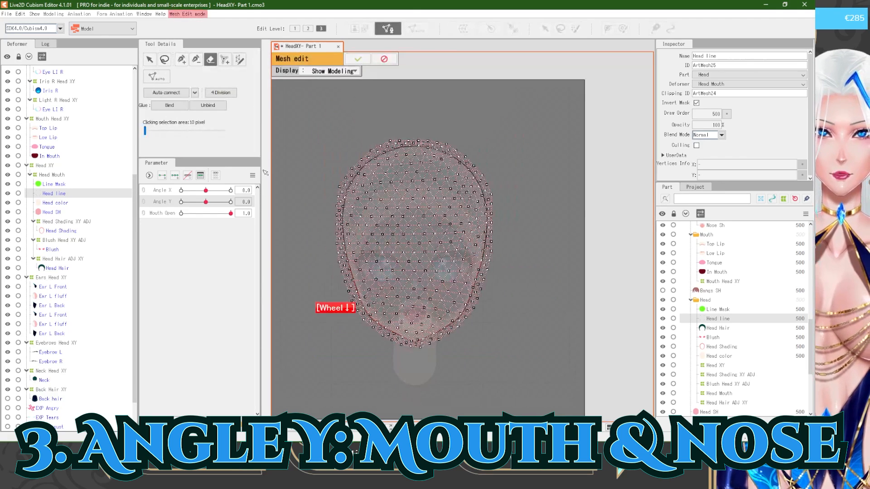
pyautogui.click(384, 60)
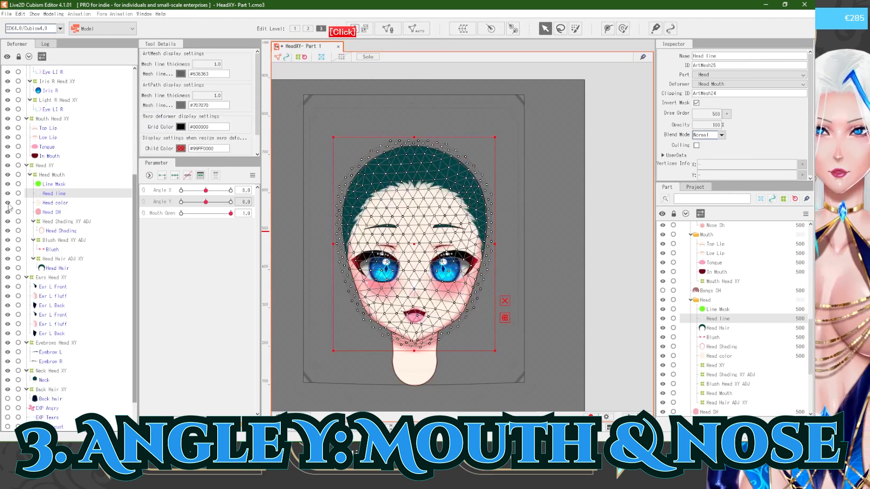
# Step: Glue all overlapping vertices of the Head line and Head color meshes by binding them in mesh editing
pyautogui.keyDown('ctrl'); pyautogui.click(62, 203); pyautogui.keyUp('ctrl')
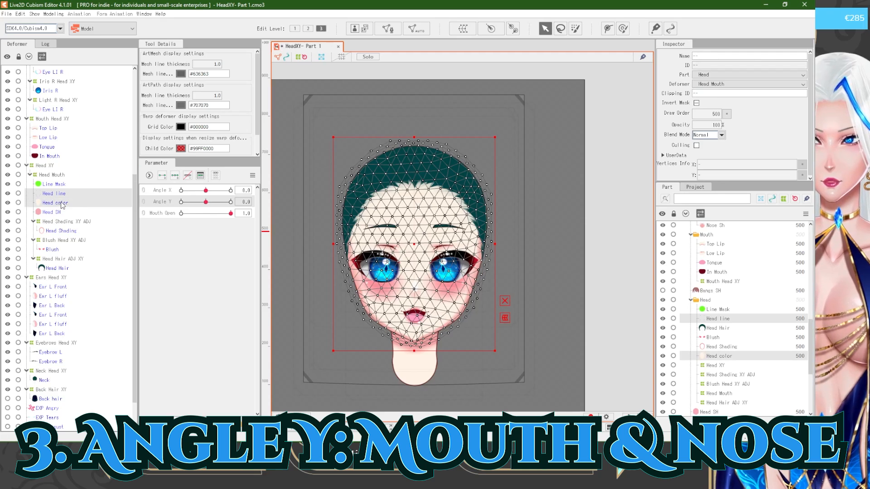
pyautogui.click(387, 31)
pyautogui.hotkey('ctrl', 'a')
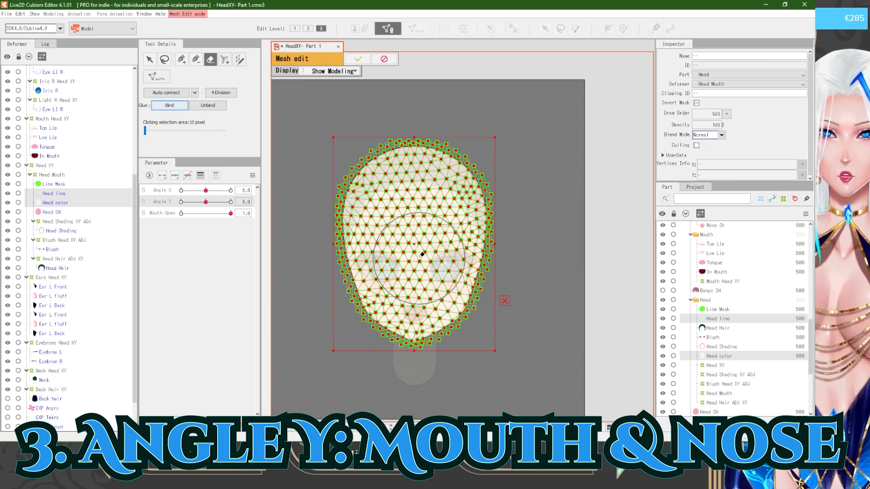
pyautogui.click(363, 59)
pyautogui.click(68, 211)
pyautogui.click(29, 203)
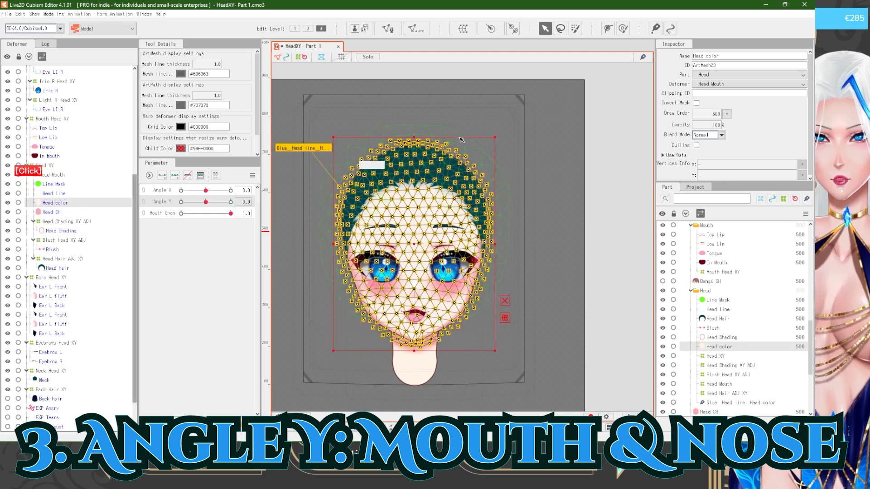
# Step: Open the glue between Head line and Head color for weight editing, comparing the vertices of both meshes
pyautogui.click(302, 150)
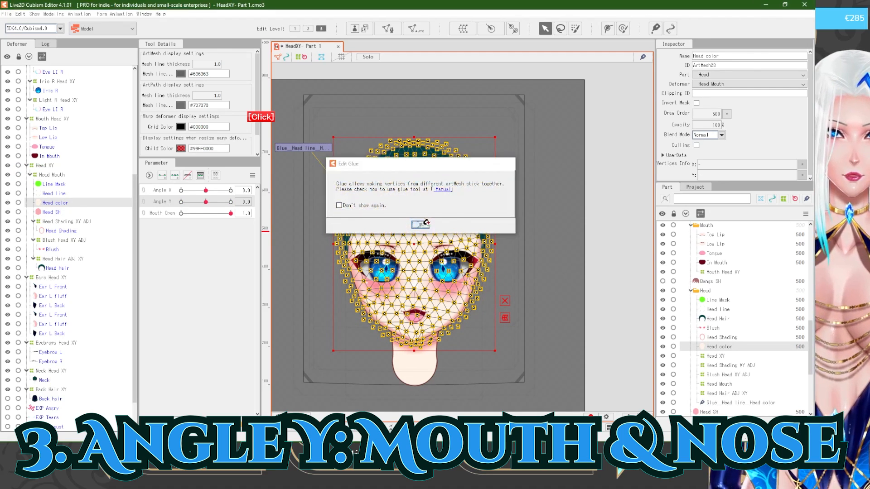
pyautogui.click(417, 224)
pyautogui.click(81, 204)
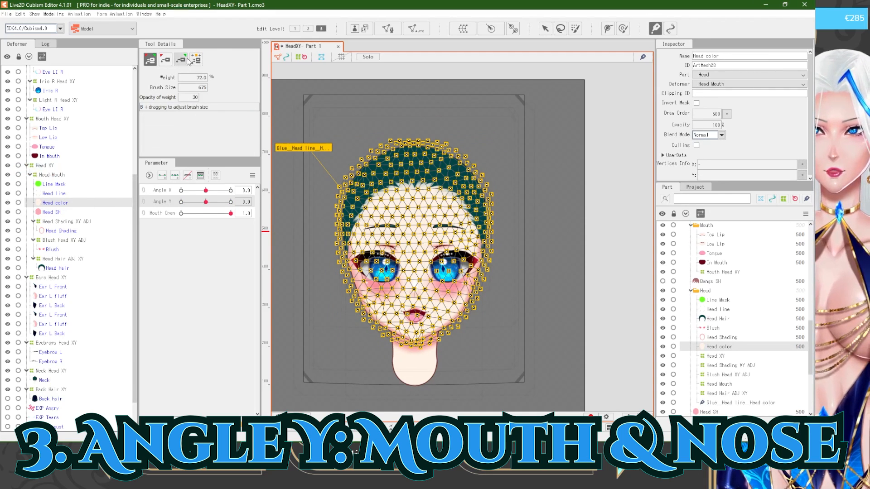
pyautogui.click(57, 194)
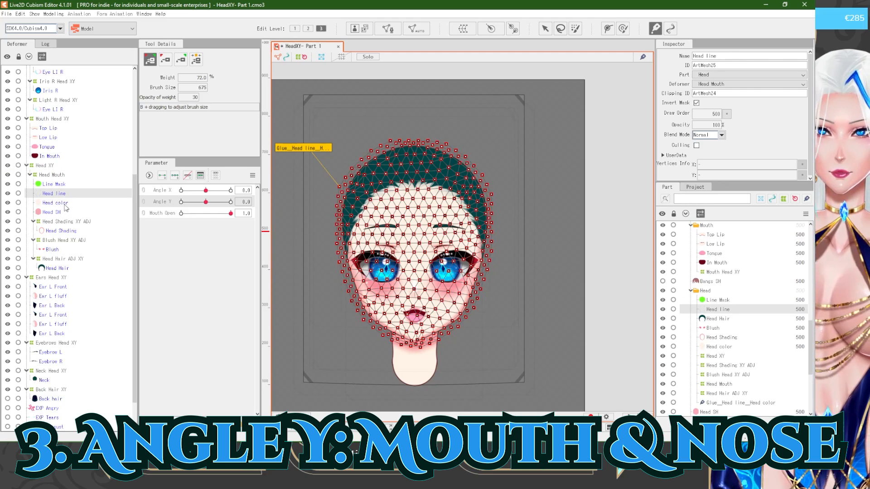
pyautogui.click(63, 204)
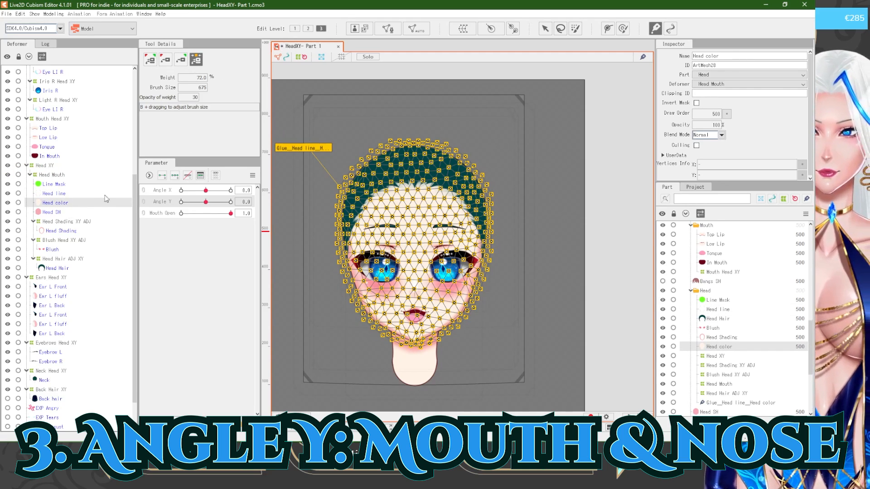
pyautogui.click(316, 148)
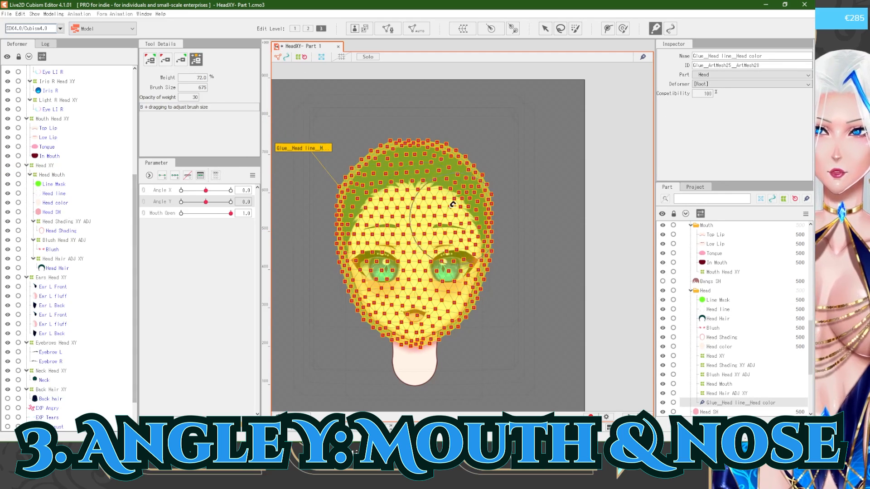
# Step: Paint the glue weights over the entire head until it is solid red, finishing back on the selection arrow
pyautogui.moveTo(456, 209)
pyautogui.mouseDown()
pyautogui.moveTo(398, 178)
pyautogui.moveTo(384, 207)
pyautogui.mouseUp()
pyautogui.click(181, 59)
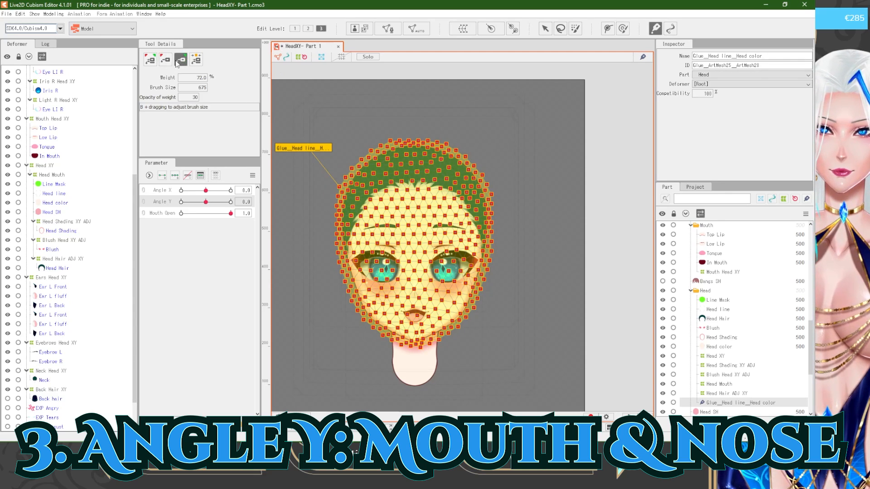
pyautogui.moveTo(452, 143)
pyautogui.mouseDown()
pyautogui.moveTo(394, 181)
pyautogui.moveTo(276, 333)
pyautogui.moveTo(403, 342)
pyautogui.moveTo(413, 211)
pyautogui.moveTo(452, 161)
pyautogui.mouseUp()
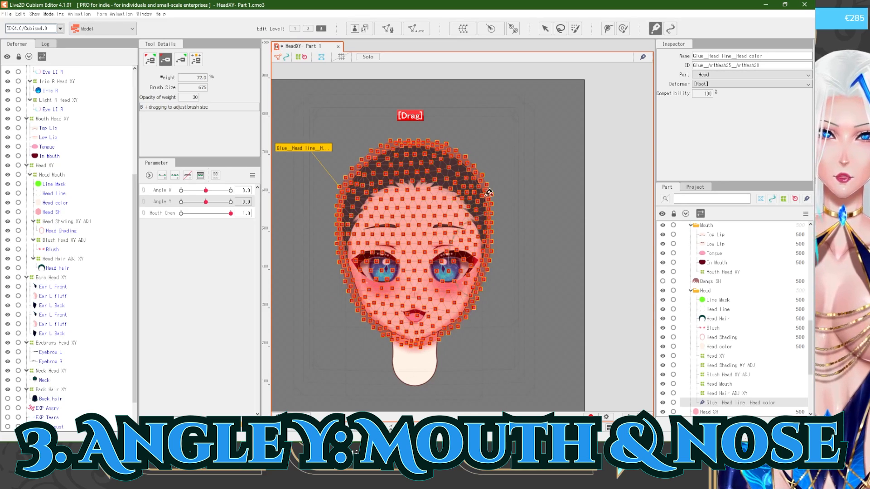
pyautogui.click(198, 65)
pyautogui.moveTo(390, 152)
pyautogui.mouseDown()
pyautogui.moveTo(349, 304)
pyautogui.moveTo(327, 313)
pyautogui.moveTo(390, 317)
pyautogui.moveTo(425, 349)
pyautogui.moveTo(410, 123)
pyautogui.mouseUp()
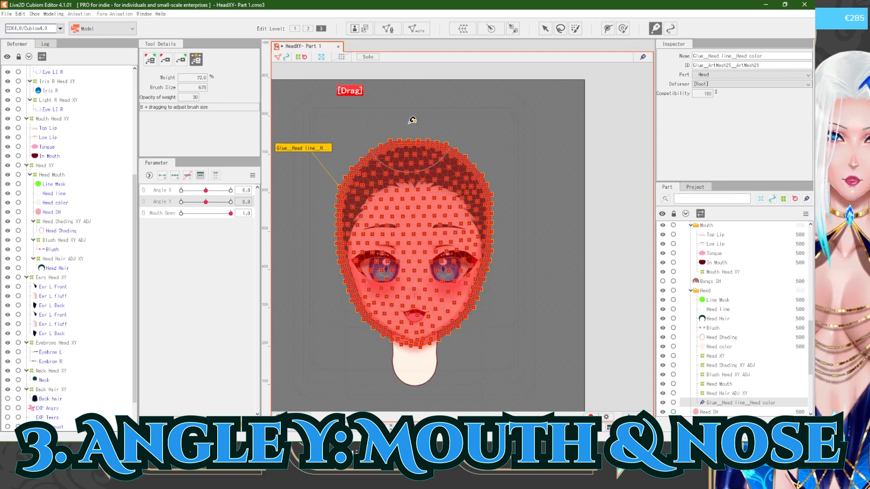
pyautogui.click(546, 31)
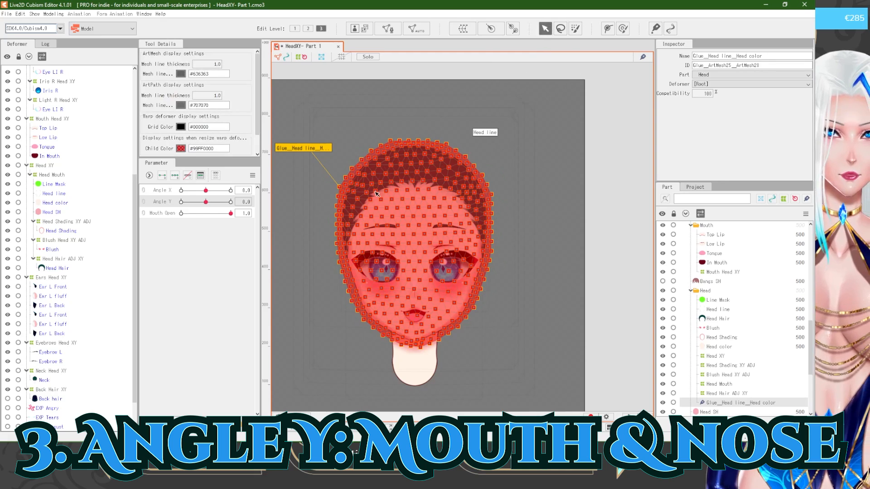
# Step: Turn Angle X to -30 and examine the glued outline around the chin
pyautogui.click(473, 129)
pyautogui.scroll(2, 416, 323)
pyautogui.moveTo(207, 204); pyautogui.dragTo(180, 185)
pyautogui.scroll(2, 351, 359)
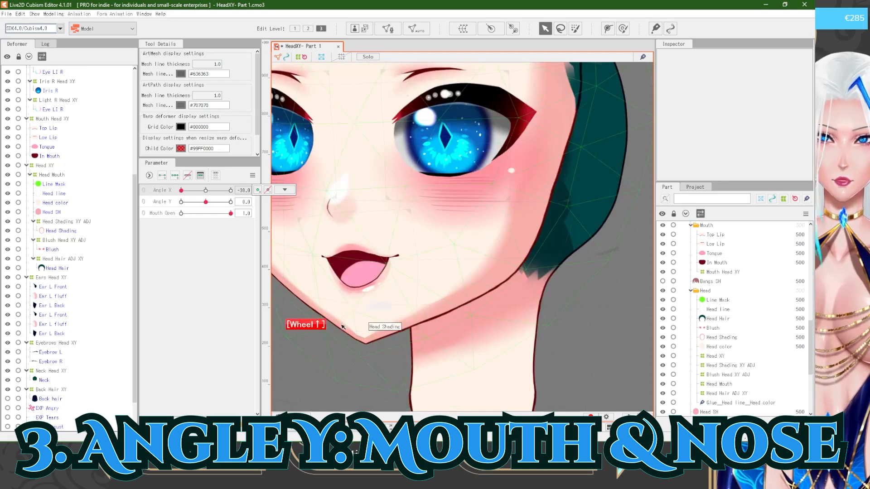
pyautogui.click(347, 324)
pyautogui.scroll(-1, 405, 315)
# Step: Test the glue at Angle X -30 by trying to shift the Head line and Head color meshes, reverting the moves
pyautogui.click(72, 194)
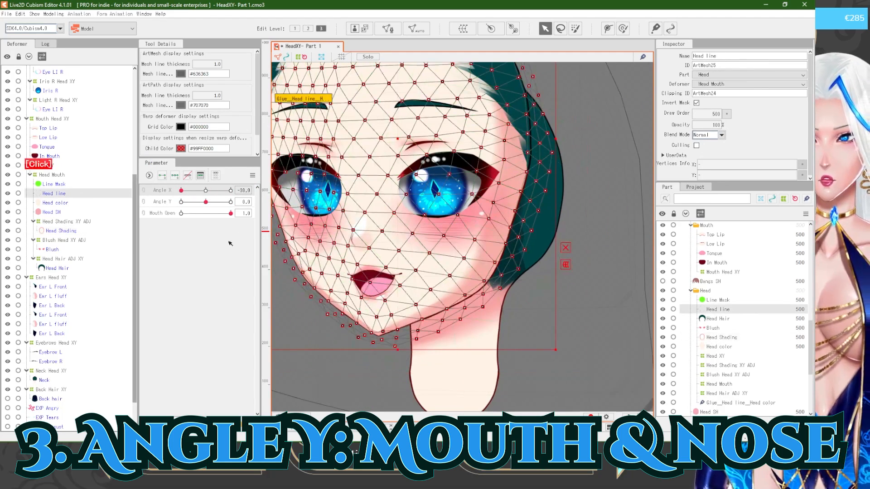
pyautogui.scroll(-1, 382, 200)
pyautogui.scroll(1, 382, 199)
pyautogui.moveTo(413, 145); pyautogui.dragTo(336, 175)
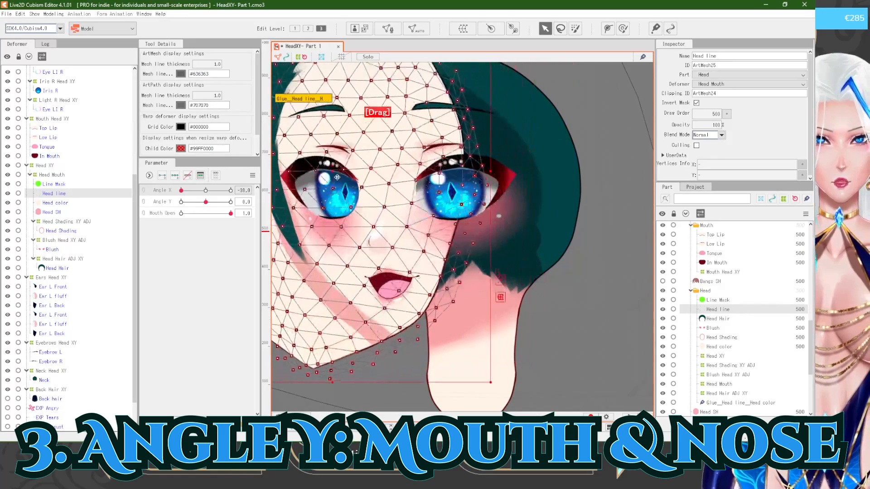
pyautogui.scroll(-4, 337, 175)
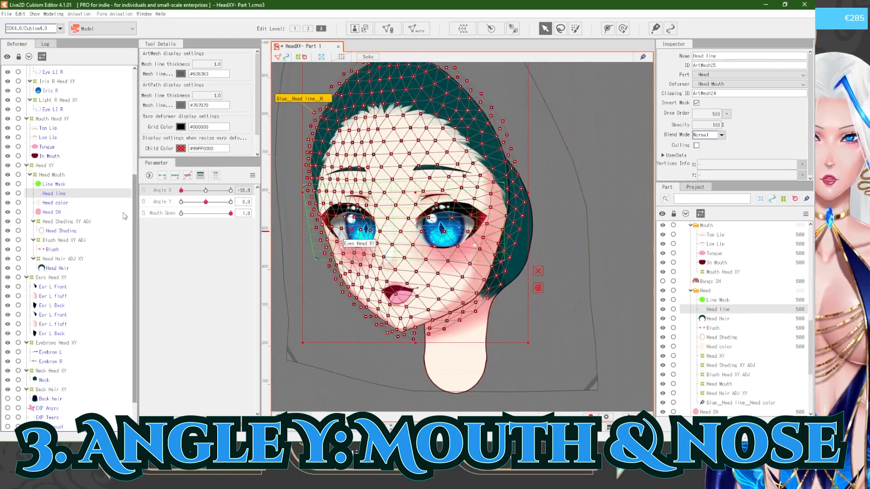
pyautogui.click(67, 205)
pyautogui.moveTo(413, 193); pyautogui.dragTo(377, 200)
pyautogui.hotkey('ctrl', 'z')
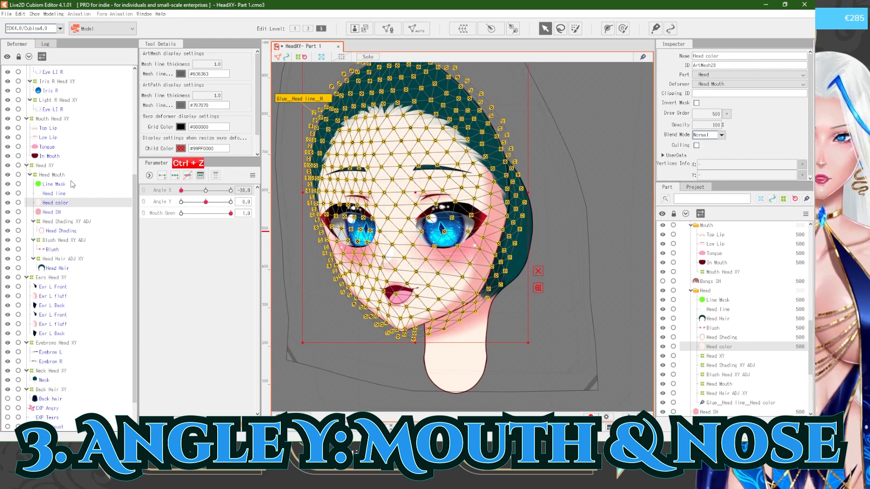
# Step: Compare the Head line and Head color meshes around the chin at Angle X -30, and return Angle X to 0
pyautogui.click(60, 193)
pyautogui.keyDown('ctrl'); pyautogui.click(58, 204); pyautogui.keyUp('ctrl')
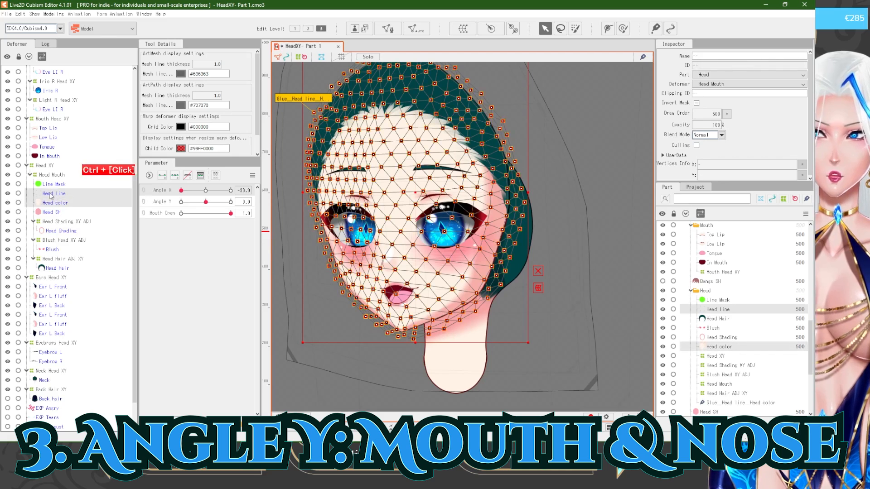
pyautogui.click(371, 376)
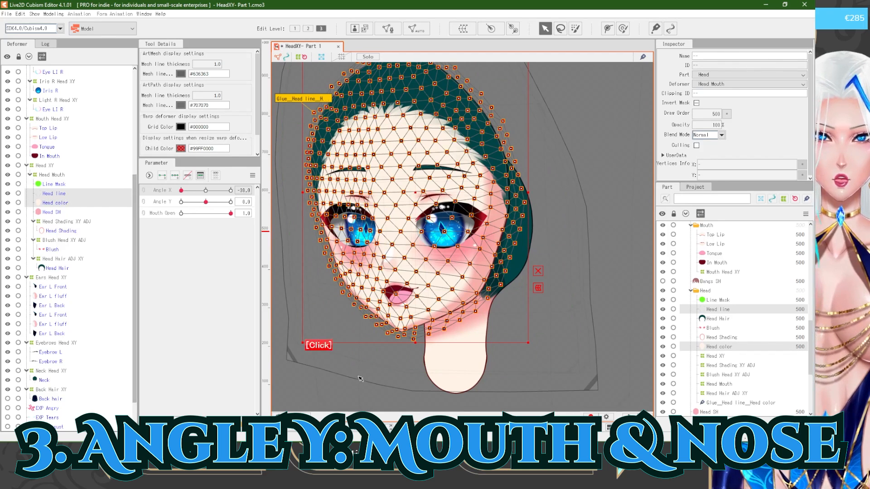
pyautogui.scroll(5, 383, 331)
pyautogui.scroll(-5, 383, 331)
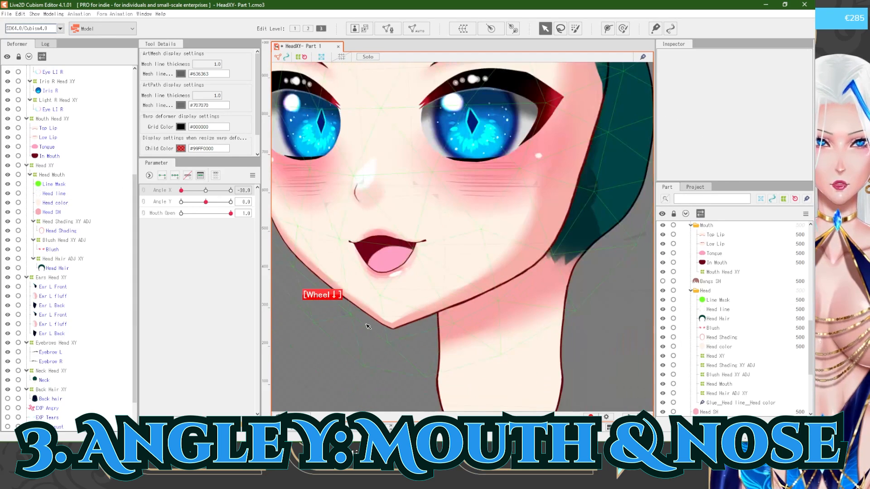
pyautogui.click(206, 190)
pyautogui.scroll(-3, 385, 343)
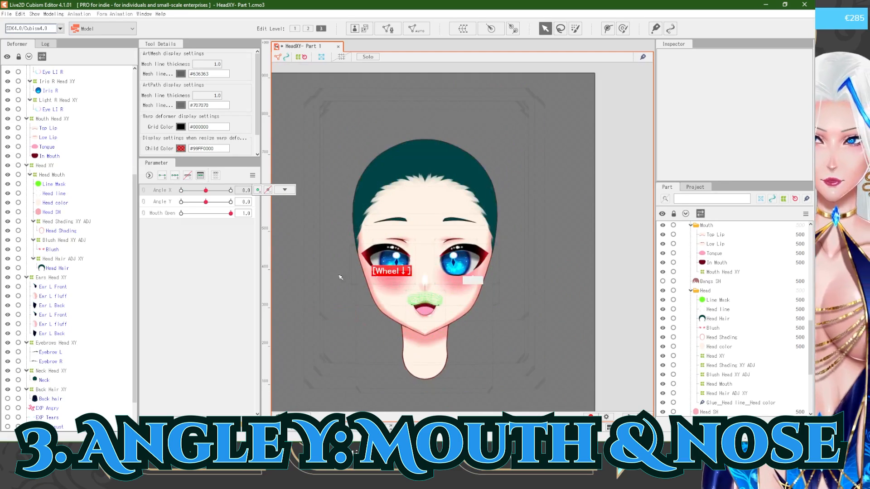
# Step: Try moving the Head line mesh sideways at Angle X 0 to test the glue, and undo the move
pyautogui.scroll(3, 376, 344)
pyautogui.click(50, 194)
pyautogui.scroll(-2, 403, 299)
pyautogui.moveTo(410, 212); pyautogui.dragTo(520, 225)
pyautogui.hotkey('ctrl', 'z')
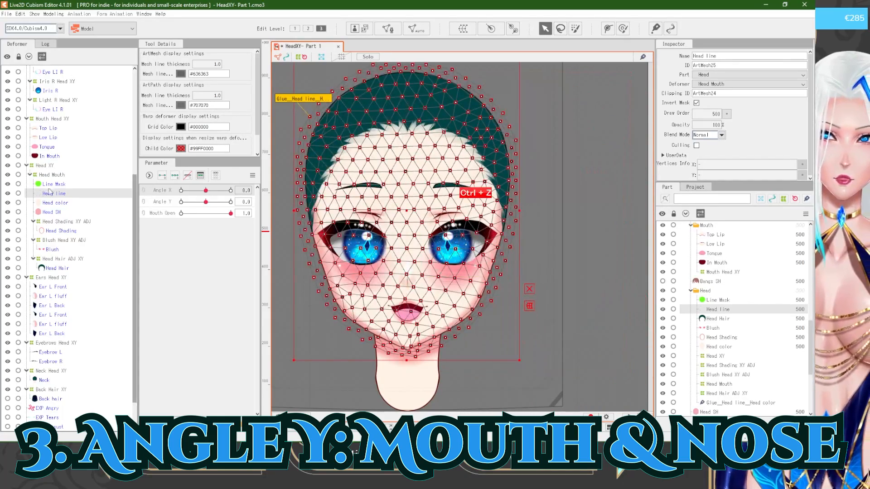
pyautogui.scroll(-2, 284, 238)
pyautogui.click(461, 306)
# Step: At Angle Y -30, set the Head XY deformer's conversion divisions to 14 by 10 and nudge its grid along the jaw
pyautogui.scroll(4, 362, 340)
pyautogui.moveTo(206, 202); pyautogui.dragTo(181, 202)
pyautogui.scroll(2, 387, 316)
pyautogui.click(53, 175)
pyautogui.click(44, 166)
pyautogui.scroll(-2, 379, 294)
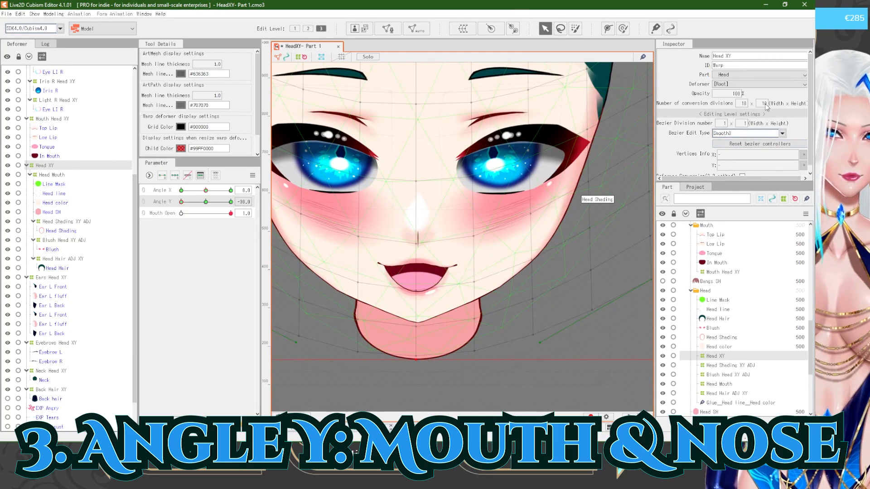
pyautogui.scroll(2, 334, 267)
pyautogui.moveTo(336, 270); pyautogui.dragTo(335, 265)
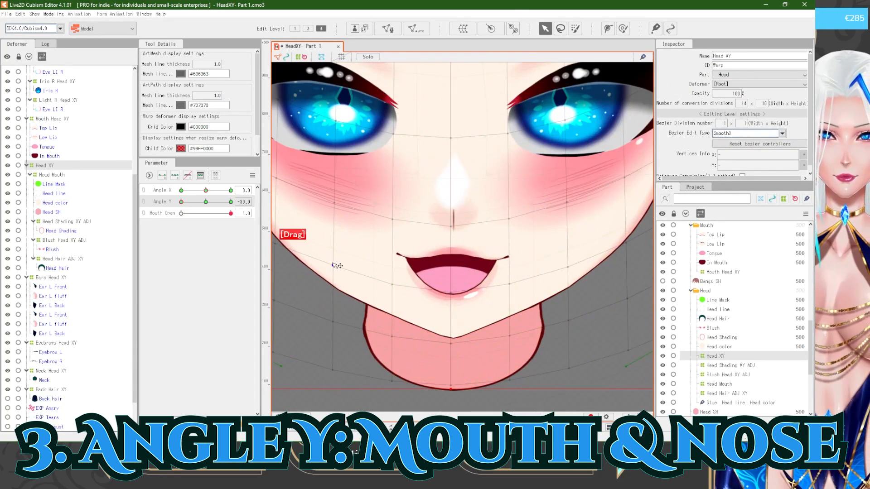
pyautogui.scroll(-4, 345, 294)
pyautogui.scroll(-2, 443, 345)
pyautogui.click(443, 345)
pyautogui.moveTo(183, 203); pyautogui.dragTo(167, 203)
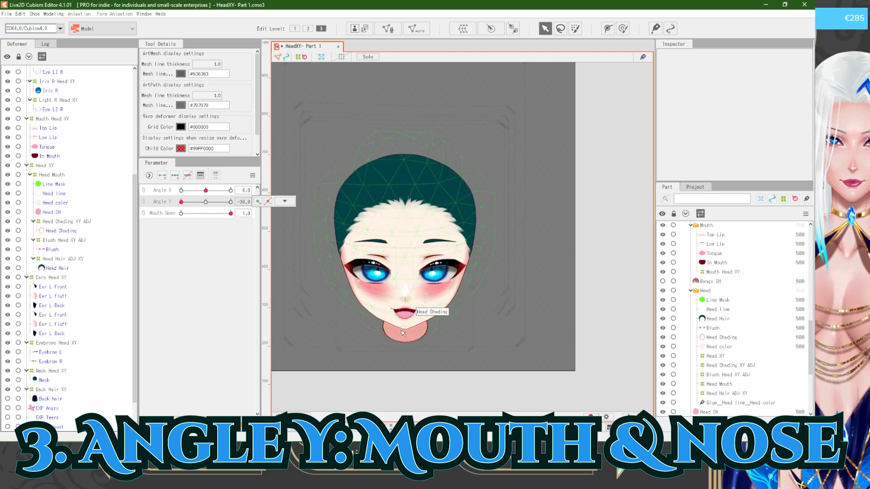
# Step: Adjust the Mouth Head XY deformer's grid vertically at Angle Y -30 and check the mouth's placement on the face
pyautogui.scroll(5, 403, 319)
pyautogui.click(404, 290)
pyautogui.click(53, 119)
pyautogui.scroll(2, 399, 308)
pyautogui.moveTo(411, 364); pyautogui.dragTo(411, 350)
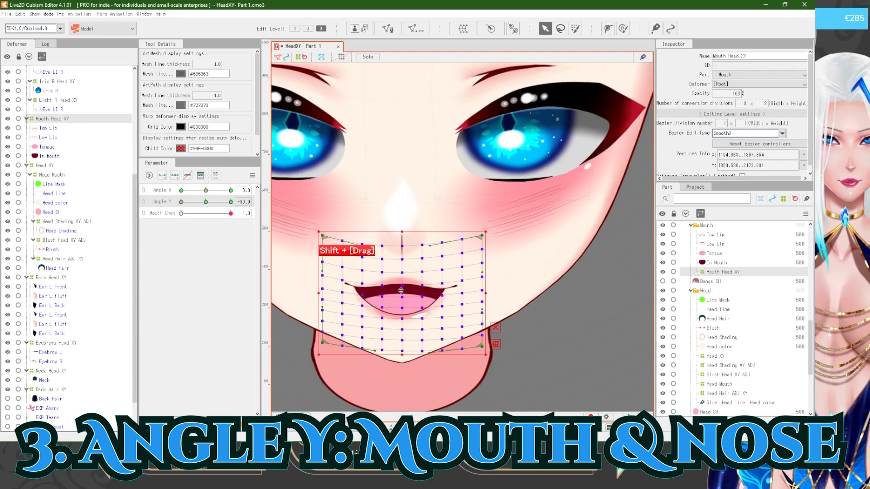
pyautogui.scroll(-5, 389, 294)
pyautogui.scroll(-2, 441, 351)
pyautogui.click(442, 350)
pyautogui.moveTo(181, 202)
pyautogui.mouseDown()
pyautogui.moveTo(191, 203)
pyautogui.moveTo(169, 210)
pyautogui.mouseUp()
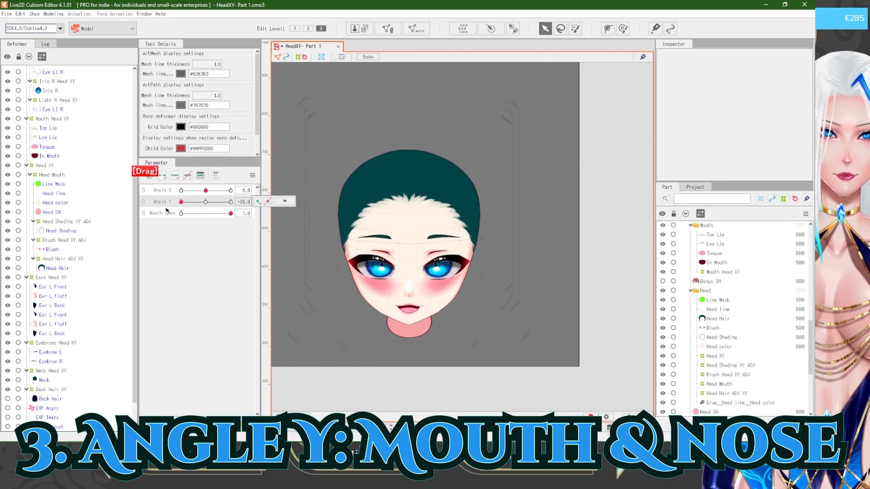
# Step: Try reshaping part of the Mouth Head XY deformer's grid at Angle Y -30, undo it and recheck the face
pyautogui.scroll(5, 416, 311)
pyautogui.click(54, 175)
pyautogui.scroll(3, 55, 363)
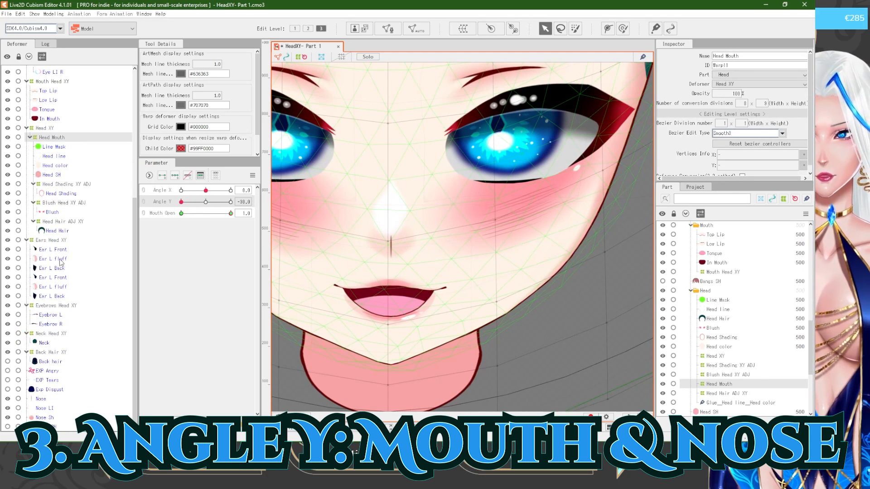
pyautogui.click(53, 183)
pyautogui.moveTo(283, 206); pyautogui.dragTo(507, 314)
pyautogui.hotkey('ctrl', 'z')
pyautogui.click(585, 371)
pyautogui.scroll(-5, 507, 376)
pyautogui.moveTo(181, 202)
pyautogui.mouseDown()
pyautogui.moveTo(206, 202)
pyautogui.moveTo(179, 203)
pyautogui.mouseUp()
pyautogui.scroll(1, 495, 352)
pyautogui.scroll(4, 403, 311)
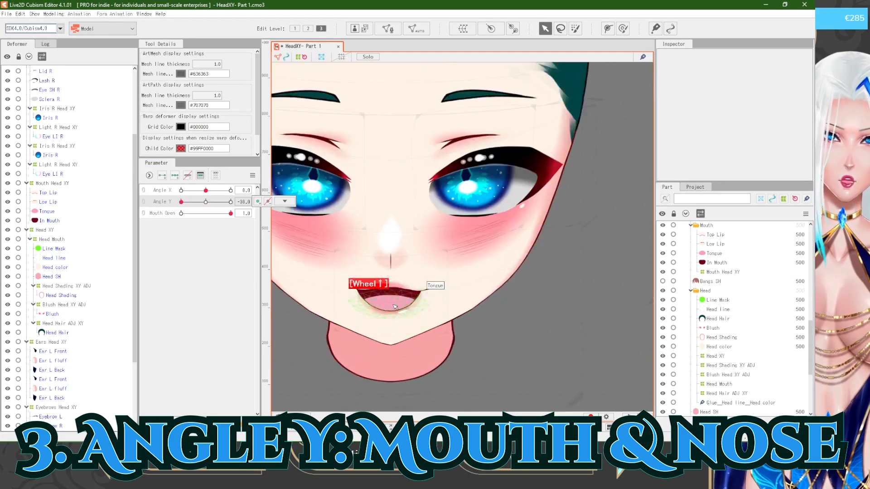
# Step: With a 200 px deform brush, push the upper part of the Tongue mesh upward at Angle Y -30
pyautogui.scroll(5, 396, 308)
pyautogui.click(395, 308)
pyautogui.click(622, 28)
pyautogui.doubleClick(199, 66)
pyautogui.write('1')
pyautogui.write('200')
pyautogui.press('Return')
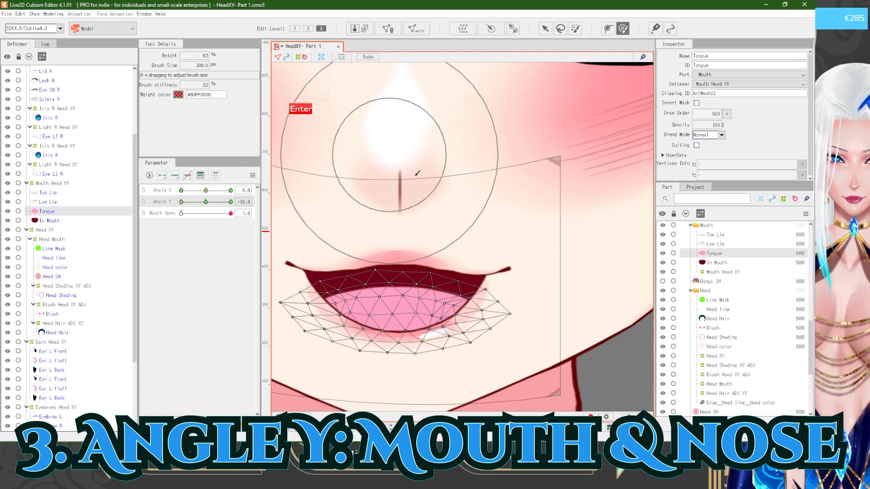
pyautogui.moveTo(394, 249); pyautogui.dragTo(394, 193)
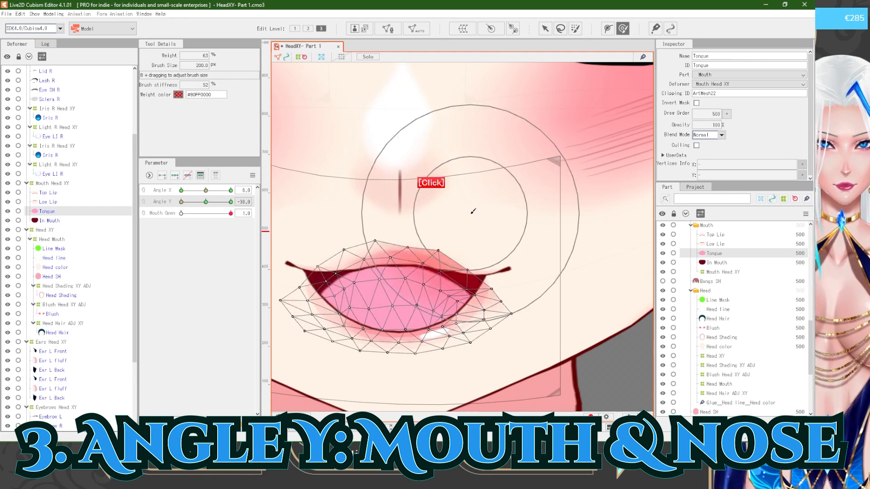
pyautogui.scroll(-5, 473, 211)
pyautogui.scroll(6, 502, 196)
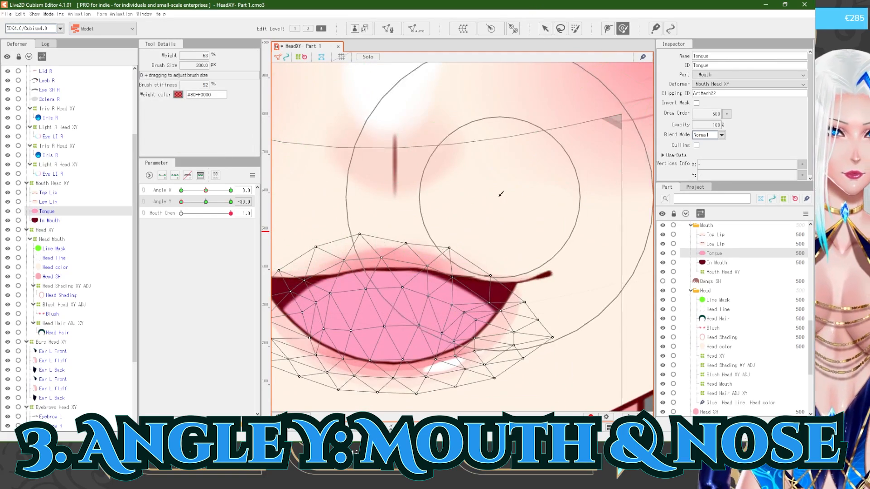
pyautogui.scroll(-5, 457, 211)
pyautogui.scroll(4, 446, 216)
pyautogui.press('v')
# Step: Fine-tune the Mouth Head XY deformer at Angle Y -30 and sweep Angle Y up to 30 to check it
pyautogui.click(55, 183)
pyautogui.moveTo(554, 176); pyautogui.dragTo(553, 178)
pyautogui.scroll(-3, 530, 202)
pyautogui.moveTo(375, 191); pyautogui.dragTo(376, 194)
pyautogui.scroll(-6, 399, 294)
pyautogui.click(455, 330)
pyautogui.moveTo(181, 202); pyautogui.dragTo(292, 220)
# Step: Compare the mouth at Angle Y 0 and 30, and widen the lower part of the Mouth Head XY deformer at 30
pyautogui.scroll(6, 393, 144)
pyautogui.click(400, 263)
pyautogui.click(61, 185)
pyautogui.moveTo(231, 202); pyautogui.dragTo(206, 203)
pyautogui.scroll(-3, 394, 192)
pyautogui.moveTo(407, 195); pyautogui.dragTo(394, 84)
pyautogui.moveTo(206, 202); pyautogui.dragTo(233, 204)
pyautogui.moveTo(396, 150); pyautogui.dragTo(397, 212)
pyautogui.scroll(4, 397, 212)
pyautogui.moveTo(341, 301); pyautogui.dragTo(325, 301)
pyautogui.moveTo(457, 301); pyautogui.dragTo(475, 303)
# Step: Shift the Mouth Head XY deformer's grid slightly downward at Angle Y 30
pyautogui.scroll(-4, 399, 303)
pyautogui.moveTo(231, 202)
pyautogui.mouseDown()
pyautogui.moveTo(222, 203)
pyautogui.moveTo(234, 204)
pyautogui.mouseUp()
pyautogui.scroll(4, 405, 257)
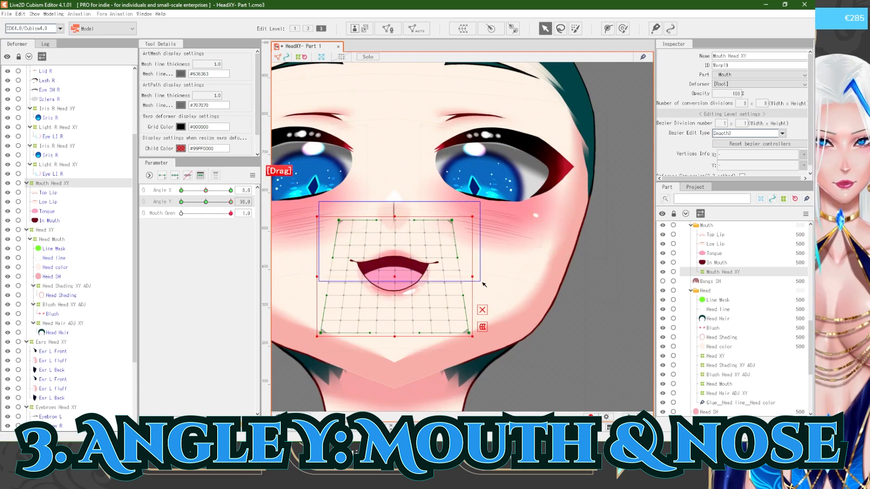
pyautogui.moveTo(482, 284); pyautogui.dragTo(481, 282)
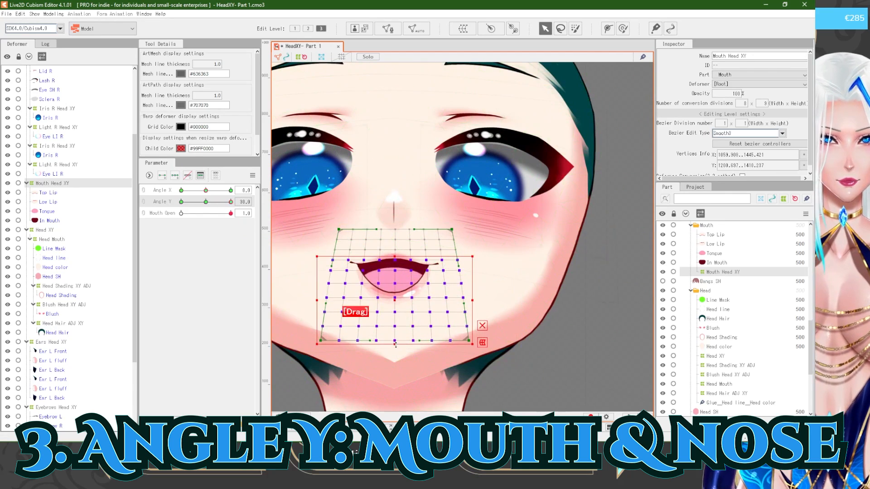
# Step: Set Mouth Open to 0 and scrub Angle Y to examine the closed mouth's movement
pyautogui.scroll(-4, 396, 345)
pyautogui.moveTo(231, 212); pyautogui.dragTo(174, 209)
pyautogui.moveTo(230, 202); pyautogui.dragTo(195, 202)
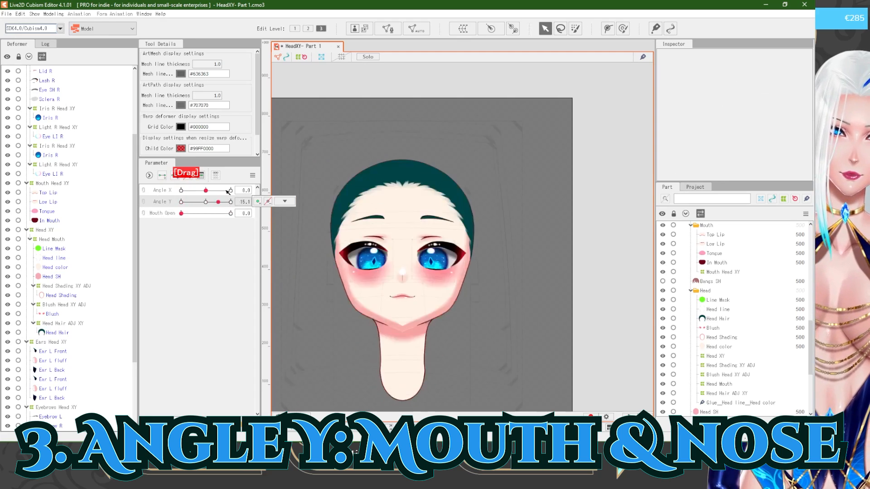
# Step: Set Mouth Open to 1 and sweep Angle Y between -30 and 30 to examine the open mouth
pyautogui.click(230, 202)
pyautogui.click(51, 239)
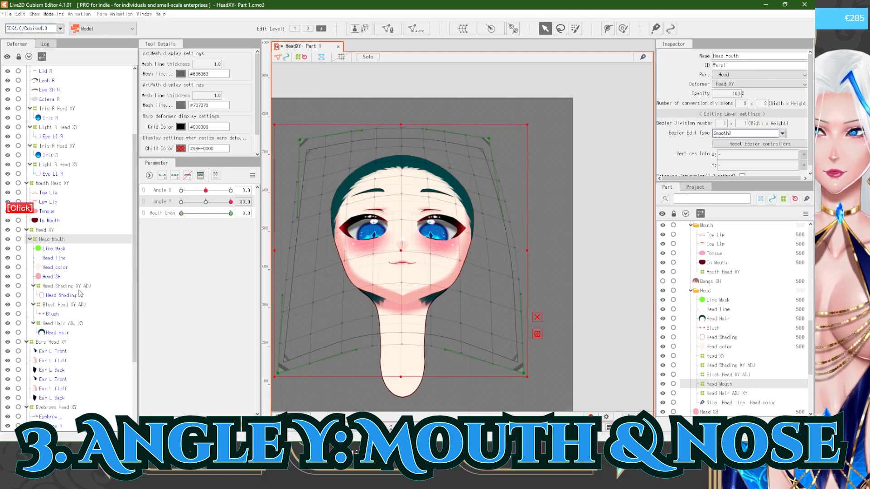
pyautogui.scroll(2, 65, 345)
pyautogui.click(52, 217)
pyautogui.click(551, 290)
pyautogui.scroll(-3, 452, 263)
pyautogui.moveTo(181, 213); pyautogui.dragTo(232, 214)
pyautogui.moveTo(230, 202); pyautogui.dragTo(181, 215)
pyautogui.moveTo(181, 202); pyautogui.dragTo(232, 203)
pyautogui.scroll(3, 417, 292)
pyautogui.moveTo(181, 213); pyautogui.dragTo(231, 214)
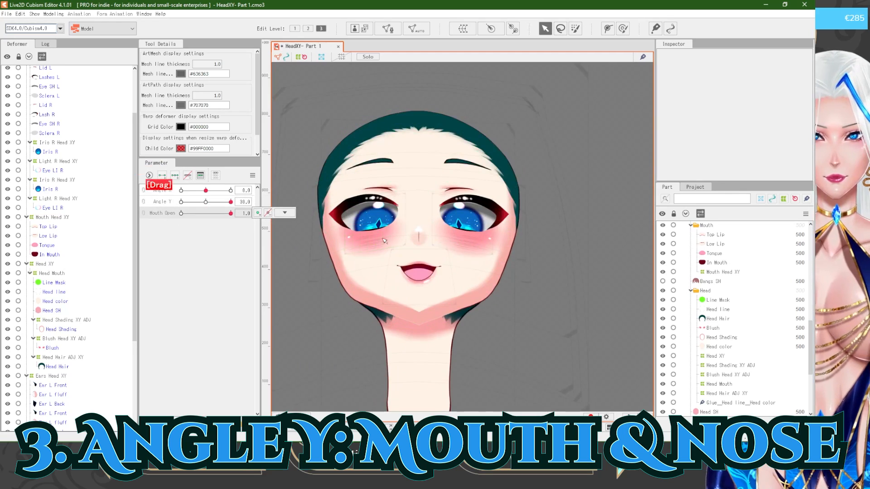
# Step: Reshape the Tongue mesh with the deform brush at Angle Y 30 with Mouth Open at 1
pyautogui.scroll(3, 428, 260)
pyautogui.click(48, 245)
pyautogui.click(622, 28)
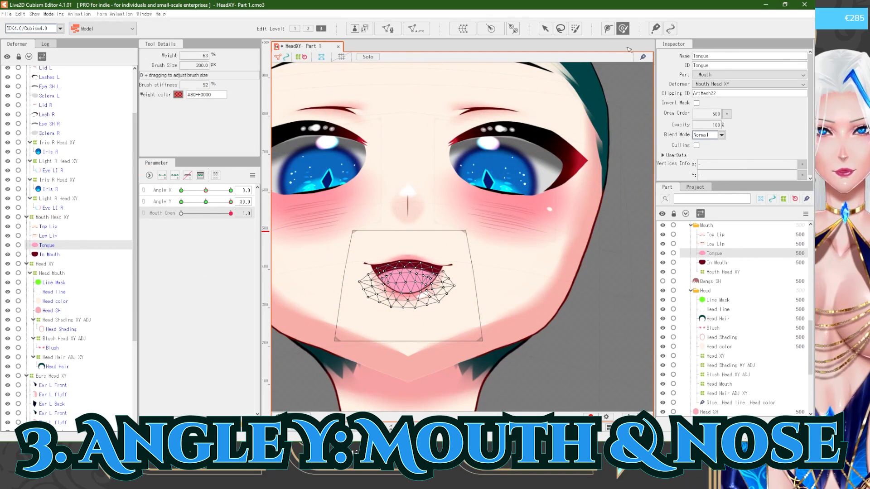
pyautogui.scroll(1, 508, 193)
pyautogui.moveTo(417, 195)
pyautogui.mouseDown()
pyautogui.moveTo(376, 284)
pyautogui.moveTo(375, 308)
pyautogui.mouseUp()
pyautogui.scroll(-3, 380, 236)
pyautogui.click(545, 29)
pyautogui.click(554, 73)
# Step: Lower the outer corners of the Blush Head XY ADJ deformer at Angle Y -30
pyautogui.moveTo(230, 214)
pyautogui.mouseDown()
pyautogui.moveTo(222, 217)
pyautogui.moveTo(232, 213)
pyautogui.mouseUp()
pyautogui.moveTo(230, 202); pyautogui.dragTo(181, 202)
pyautogui.scroll(-3, 466, 191)
pyautogui.moveTo(466, 190); pyautogui.dragTo(490, 171)
pyautogui.moveTo(181, 202)
pyautogui.mouseDown()
pyautogui.moveTo(232, 203)
pyautogui.moveTo(178, 203)
pyautogui.mouseUp()
pyautogui.scroll(3, 352, 307)
pyautogui.click(352, 307)
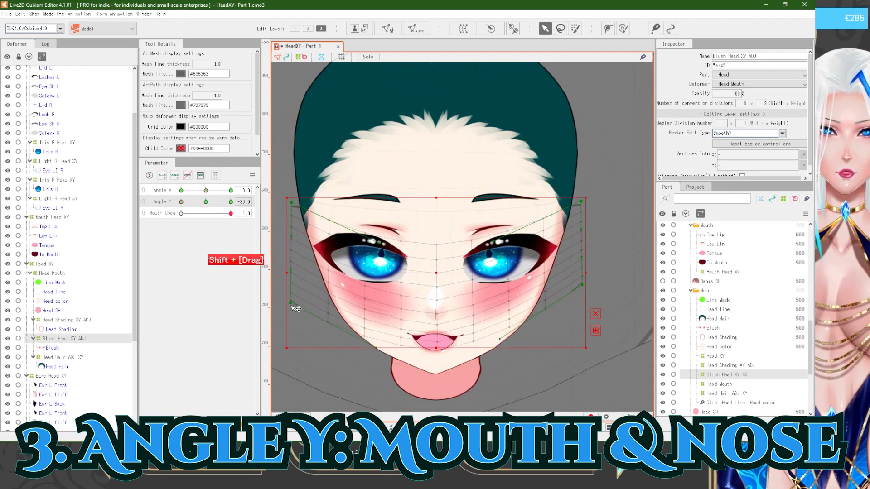
pyautogui.moveTo(582, 285); pyautogui.dragTo(582, 303)
pyautogui.moveTo(581, 201); pyautogui.dragTo(580, 221)
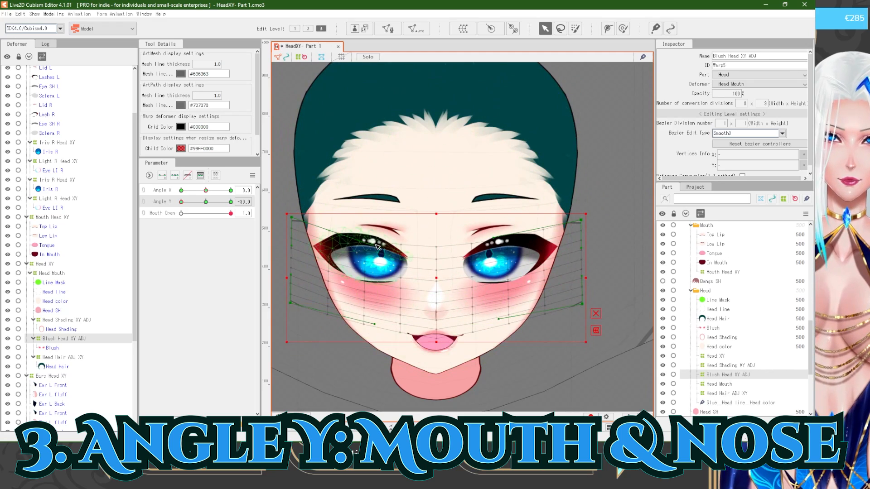
pyautogui.scroll(-3, 446, 270)
pyautogui.click(305, 236)
# Step: Raise the inner Bezier points of the Blush Head XY ADJ deformer at Angle Y 30, and sweep Angle Y to check the blush
pyautogui.moveTo(182, 202); pyautogui.dragTo(232, 195)
pyautogui.scroll(3, 384, 176)
pyautogui.click(385, 253)
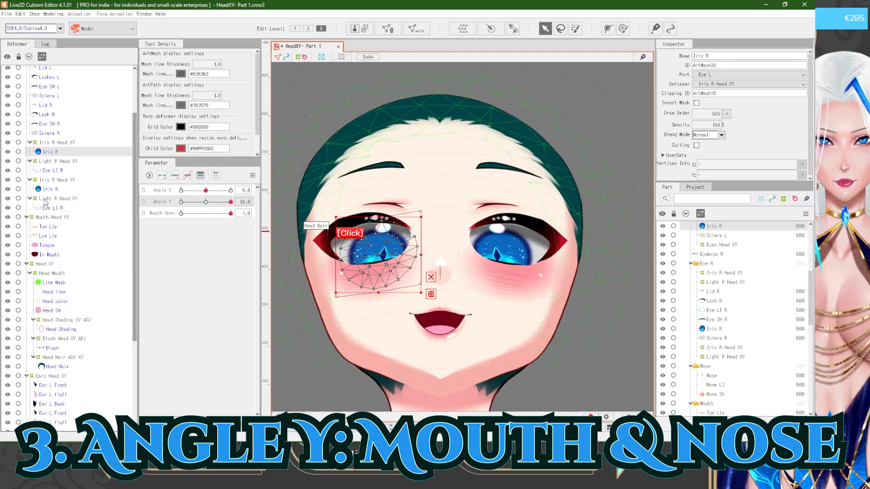
pyautogui.click(79, 339)
pyautogui.moveTo(384, 299); pyautogui.dragTo(384, 287)
pyautogui.moveTo(498, 296); pyautogui.dragTo(499, 284)
pyautogui.moveTo(495, 206); pyautogui.dragTo(497, 194)
pyautogui.scroll(-5, 393, 244)
pyautogui.click(310, 228)
pyautogui.moveTo(231, 202); pyautogui.dragTo(235, 189)
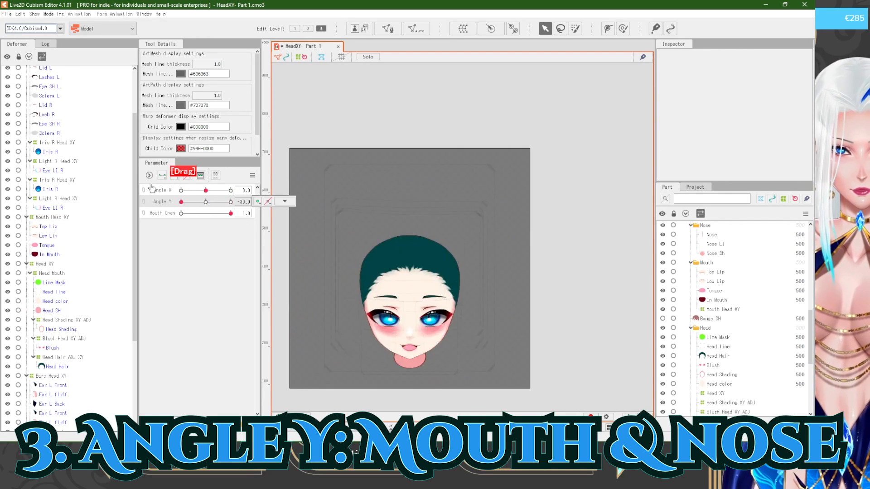
# Step: Show the hair with Angle Y at 0 and move the Bangs SH mesh into the Bangs XY deformer
pyautogui.scroll(3, 313, 276)
pyautogui.scroll(5, 720, 317)
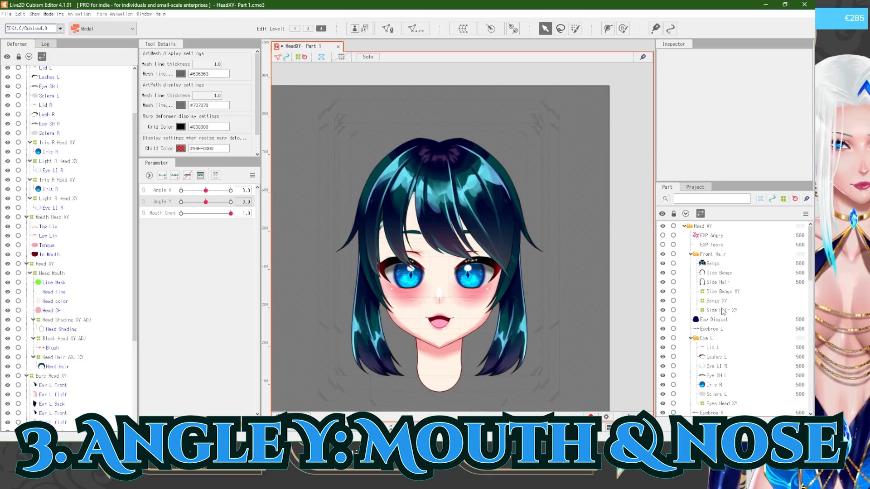
pyautogui.scroll(-5, 723, 311)
pyautogui.click(720, 312)
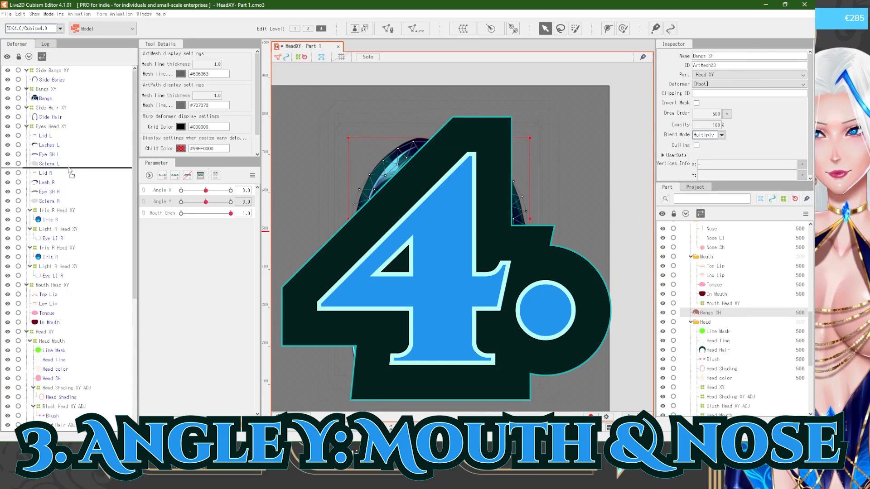
# Step: Fine-tune a lower corner of the Bangs XY deformer at Angle X -30 and reflect the change at Angle X 30
pyautogui.moveTo(206, 190)
pyautogui.mouseDown()
pyautogui.moveTo(214, 188)
pyautogui.moveTo(200, 189)
pyautogui.mouseUp()
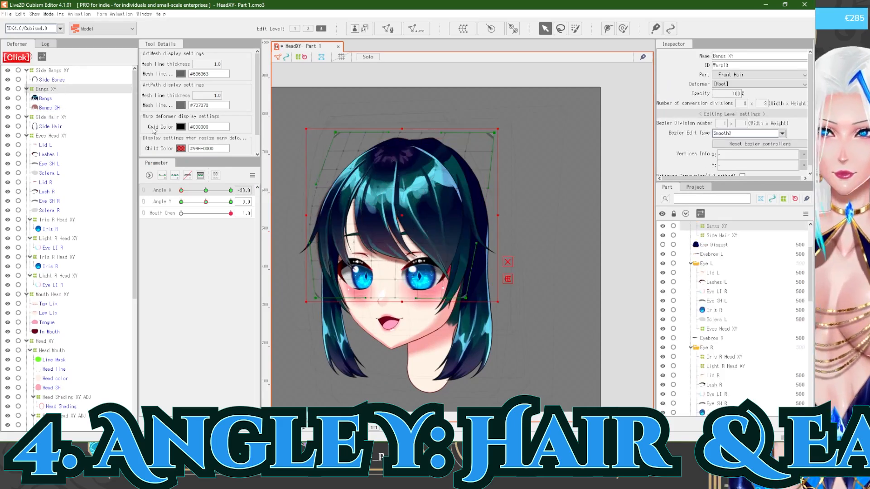
pyautogui.moveTo(469, 299); pyautogui.dragTo(475, 303)
pyautogui.moveTo(181, 190); pyautogui.dragTo(230, 190)
pyautogui.moveTo(230, 190)
pyautogui.mouseDown()
pyautogui.moveTo(181, 191)
pyautogui.moveTo(231, 190)
pyautogui.mouseUp()
pyautogui.click(253, 175)
pyautogui.click(231, 190)
pyautogui.click(252, 176)
pyautogui.click(317, 240)
# Step: With Angle X at 0, move the Side Bangs XY, Bangs XY and Side Hair XY deformers to follow the head at Angle Y -30 and 30
pyautogui.rightClick(207, 191)
pyautogui.rightClick(182, 201)
pyautogui.scroll(-2, 434, 265)
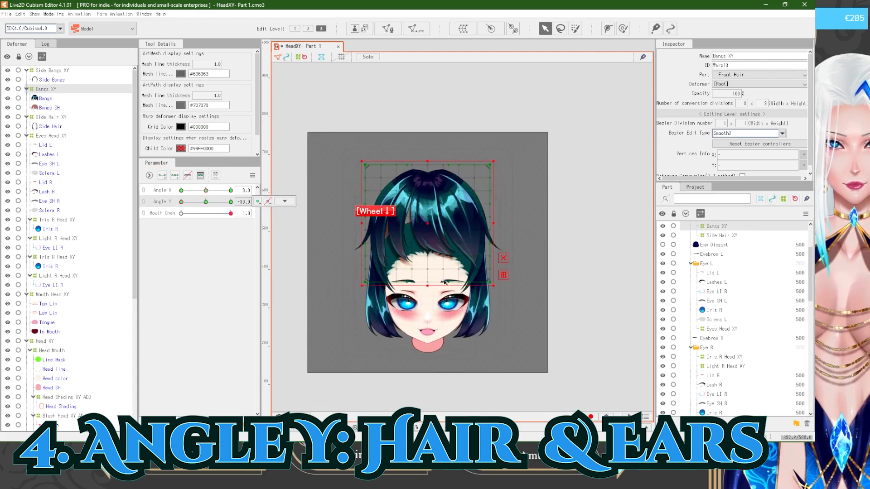
pyautogui.scroll(2, 452, 299)
pyautogui.keyDown('ctrl'); pyautogui.click(51, 117); pyautogui.keyUp('ctrl')
pyautogui.keyDown('ctrl'); pyautogui.click(52, 71); pyautogui.keyUp('ctrl')
pyautogui.moveTo(417, 238); pyautogui.dragTo(416, 300)
pyautogui.moveTo(181, 202); pyautogui.dragTo(230, 202)
pyautogui.moveTo(413, 238)
pyautogui.mouseDown()
pyautogui.moveTo(413, 195)
pyautogui.moveTo(405, 236)
pyautogui.mouseUp()
# Step: Compress the upper rows of the Side Bangs XY, Bangs XY and Side Hair XY deformers vertically at Angle Y 30
pyautogui.click(46, 89)
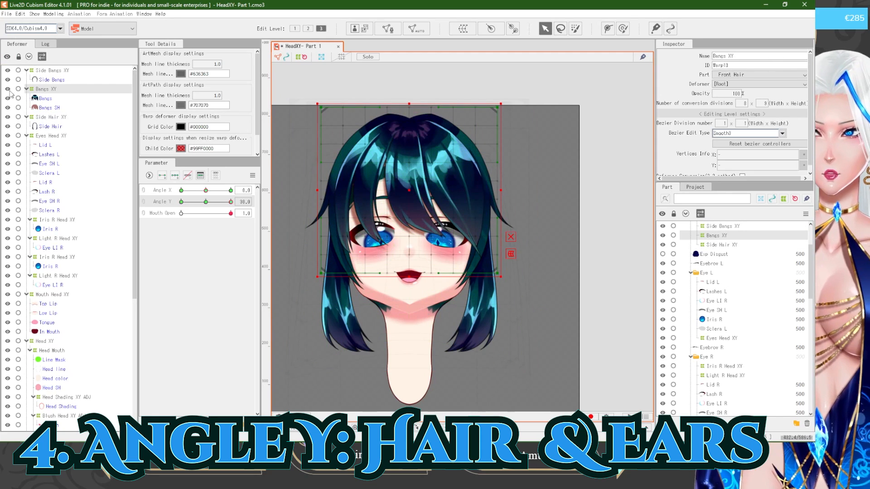
pyautogui.keyDown('ctrl'); pyautogui.click(52, 70); pyautogui.keyUp('ctrl')
pyautogui.keyDown('ctrl'); pyautogui.click(50, 117); pyautogui.keyUp('ctrl')
pyautogui.scroll(-2, 368, 177)
pyautogui.moveTo(299, 105); pyautogui.dragTo(567, 225)
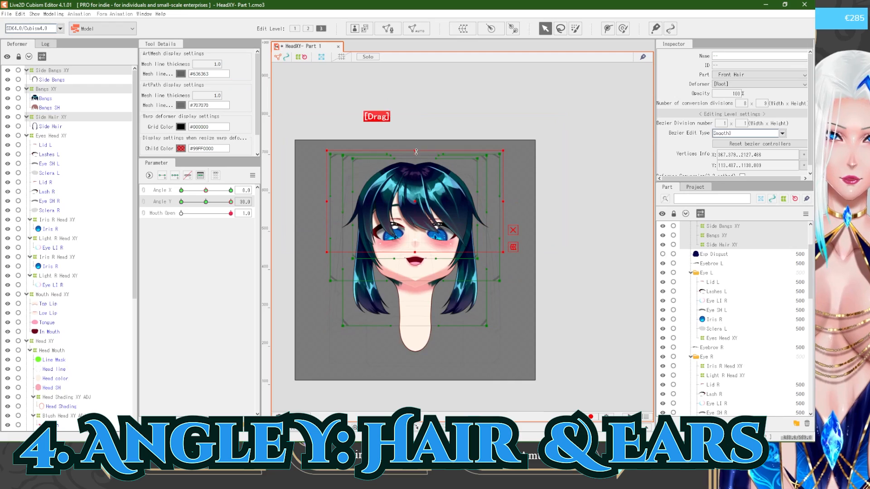
# Step: Hide the side bangs and side hair, and clip the Bangs SH mesh to the Head color mesh using its ID
pyautogui.click(45, 89)
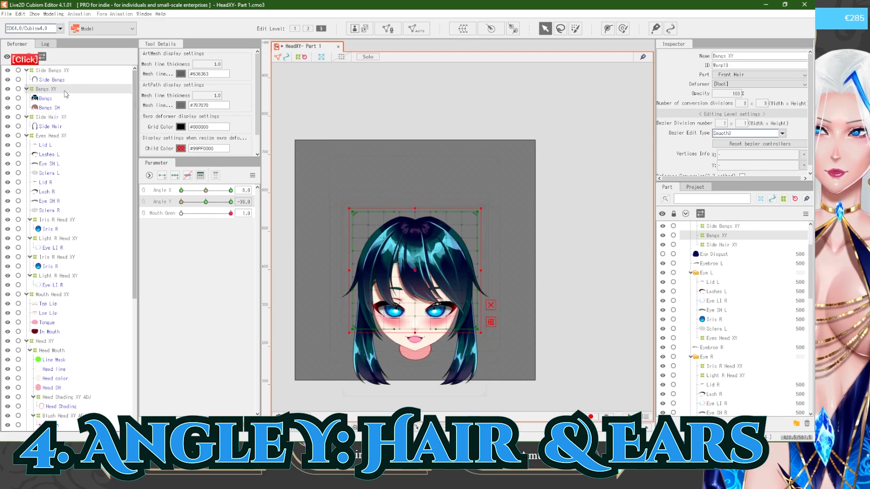
pyautogui.scroll(2, 354, 293)
pyautogui.click(49, 108)
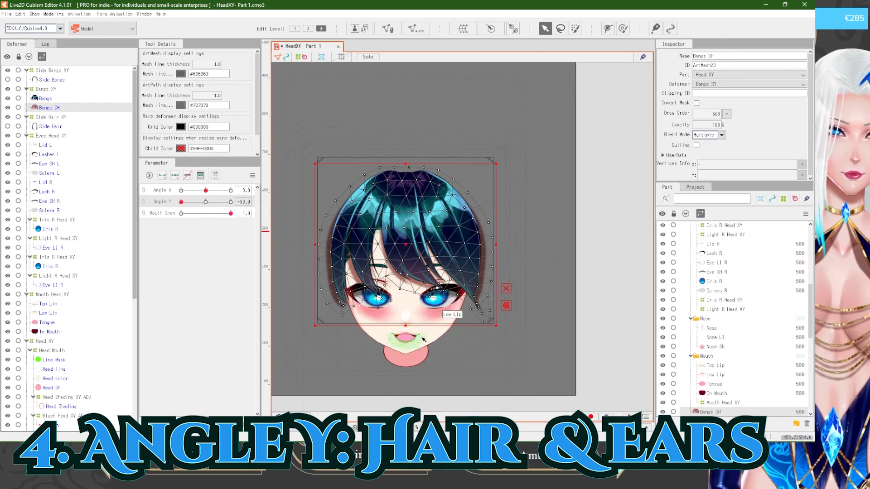
pyautogui.click(56, 379)
pyautogui.moveTo(729, 66); pyautogui.dragTo(695, 66)
# Step: Reshape the upper and lower rows of the Bangs XY deformer at Angle Y -30 and reposition its grid over the forehead
pyautogui.click(45, 89)
pyautogui.moveTo(181, 201); pyautogui.dragTo(185, 203)
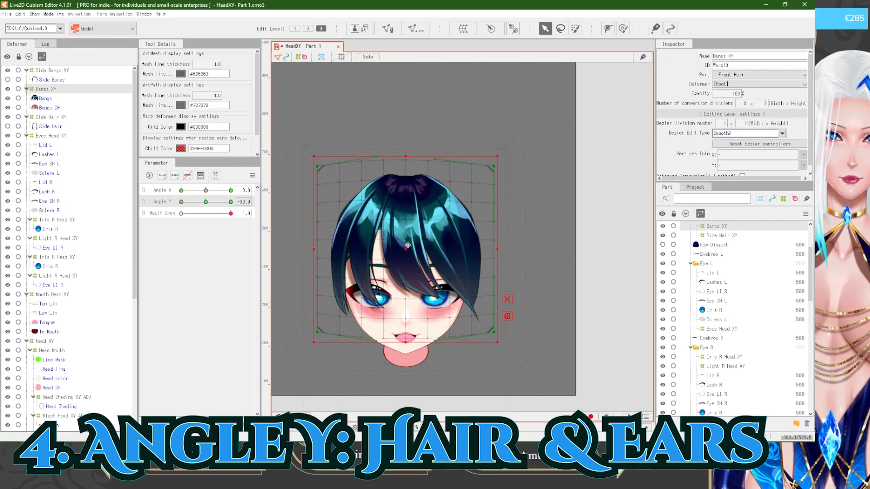
pyautogui.moveTo(407, 245); pyautogui.dragTo(408, 240)
pyautogui.moveTo(286, 124); pyautogui.dragTo(565, 263)
pyautogui.moveTo(429, 156); pyautogui.dragTo(429, 151)
pyautogui.moveTo(290, 268); pyautogui.dragTo(549, 340)
pyautogui.moveTo(405, 302); pyautogui.dragTo(405, 298)
pyautogui.click(65, 89)
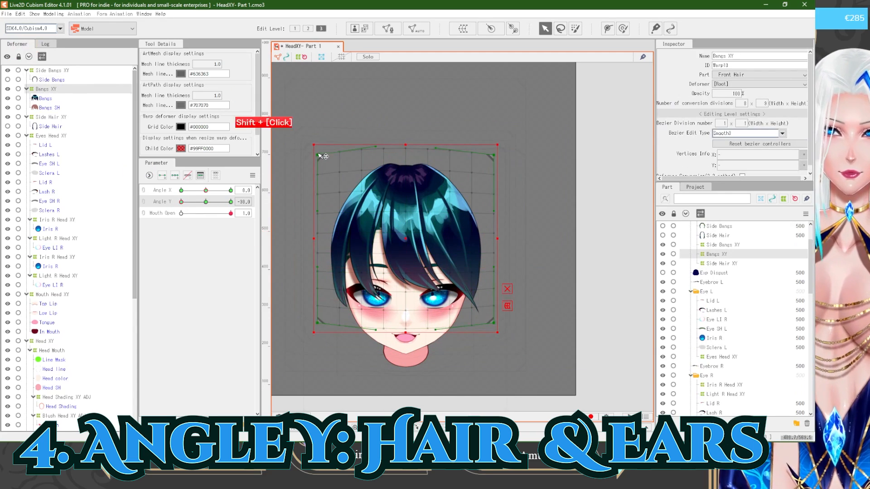
pyautogui.moveTo(408, 244); pyautogui.dragTo(408, 247)
# Step: Squash the upper rows of the Bangs XY deformer at Angle Y 30 and pull its top corners inward
pyautogui.moveTo(181, 201); pyautogui.dragTo(235, 204)
pyautogui.scroll(-3, 385, 299)
pyautogui.scroll(3, 406, 265)
pyautogui.scroll(-3, 453, 319)
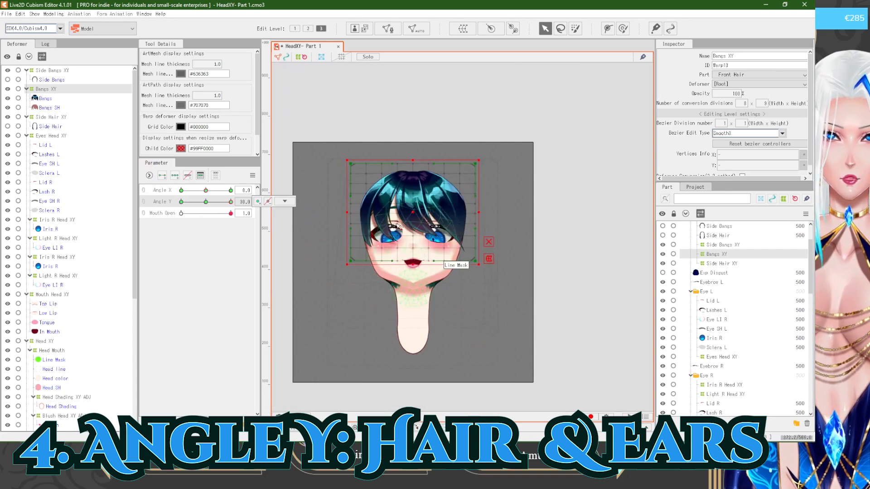
pyautogui.scroll(3, 398, 159)
pyautogui.moveTo(303, 123); pyautogui.dragTo(570, 232)
pyautogui.moveTo(351, 160); pyautogui.dragTo(557, 262)
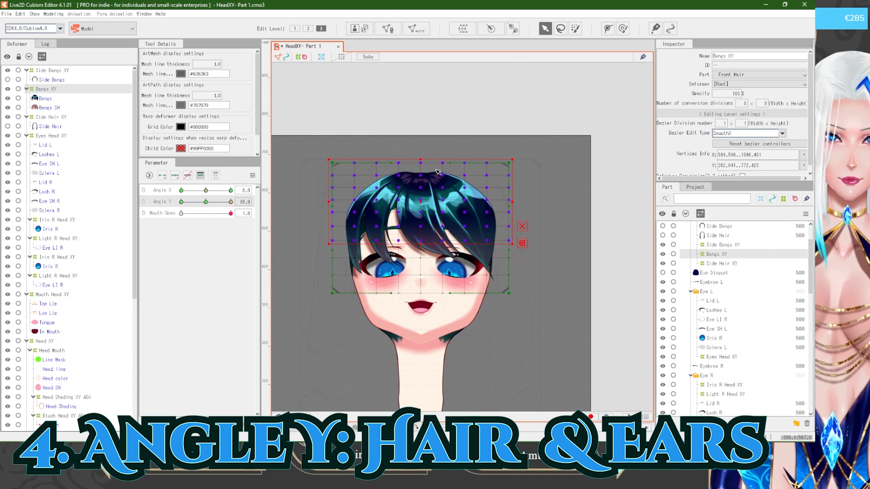
pyautogui.moveTo(424, 159); pyautogui.dragTo(424, 165)
pyautogui.click(58, 89)
pyautogui.moveTo(335, 172); pyautogui.dragTo(348, 173)
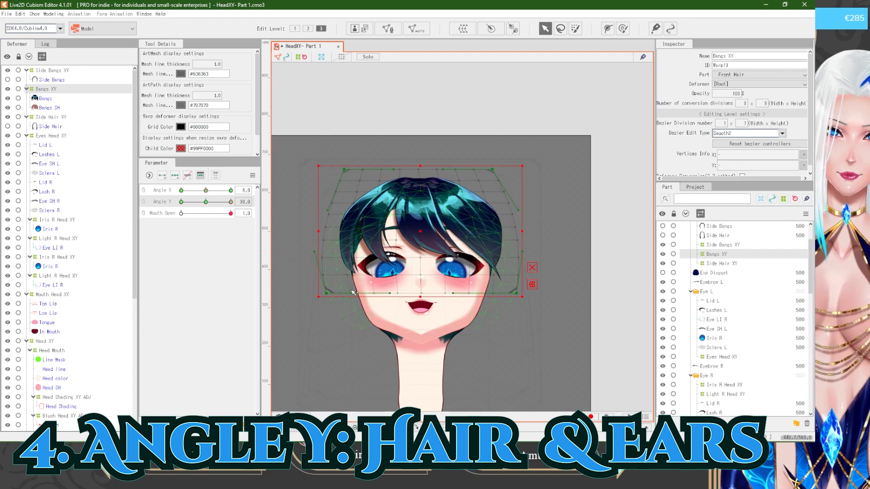
# Step: Lower the Bangs XY deformer's top rows further at Angle Y 30 and adjust the width of its middle rows
pyautogui.moveTo(217, 200); pyautogui.dragTo(234, 200)
pyautogui.moveTo(307, 139); pyautogui.dragTo(511, 202)
pyautogui.moveTo(420, 166); pyautogui.dragTo(421, 170)
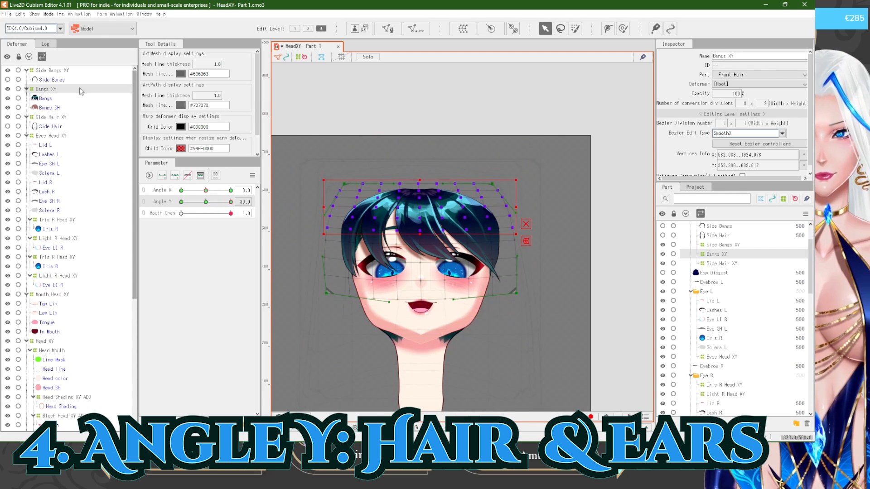
pyautogui.click(335, 216)
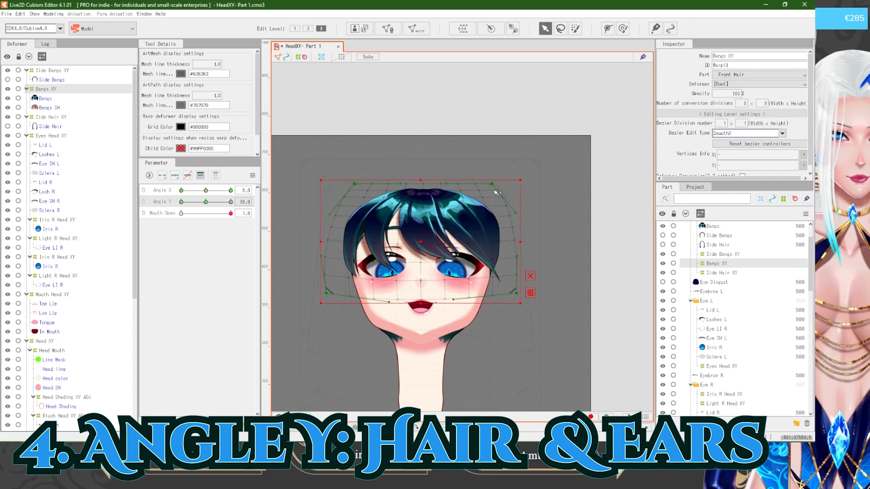
pyautogui.moveTo(564, 217); pyautogui.dragTo(309, 263)
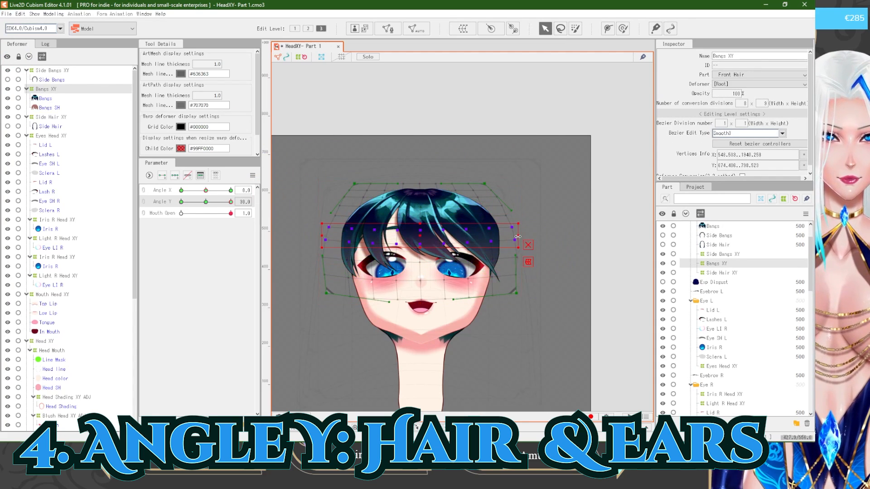
pyautogui.moveTo(223, 202); pyautogui.dragTo(234, 202)
# Step: Widen the lower rows of the Bangs XY deformer at Angle Y 30, fine-tune its lower corners and check the movement
pyautogui.click(80, 98)
pyautogui.click(78, 90)
pyautogui.moveTo(548, 330); pyautogui.dragTo(258, 252)
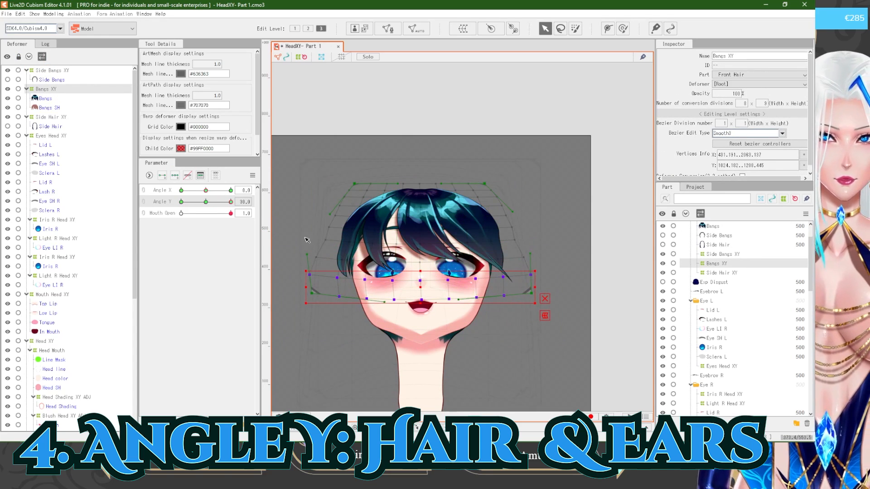
pyautogui.click(316, 295)
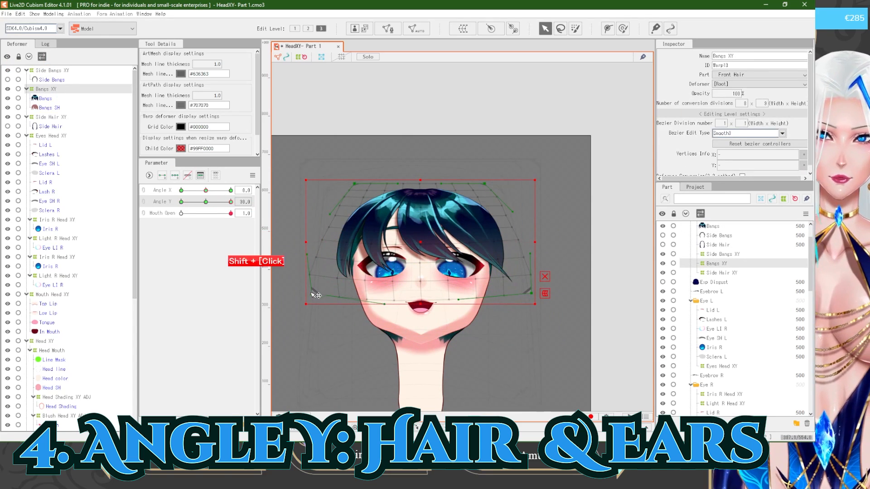
pyautogui.moveTo(312, 292); pyautogui.dragTo(313, 291)
pyautogui.moveTo(231, 202)
pyautogui.mouseDown()
pyautogui.moveTo(218, 199)
pyautogui.moveTo(237, 202)
pyautogui.mouseUp()
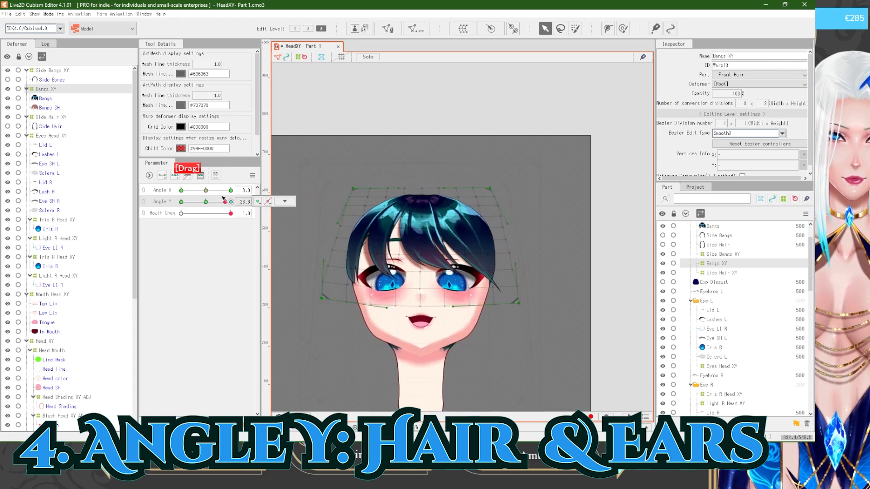
# Step: Round the Bangs XY deformer's upper sides with the deform brush at Angle Y 30 and check the motion
pyautogui.press('b')
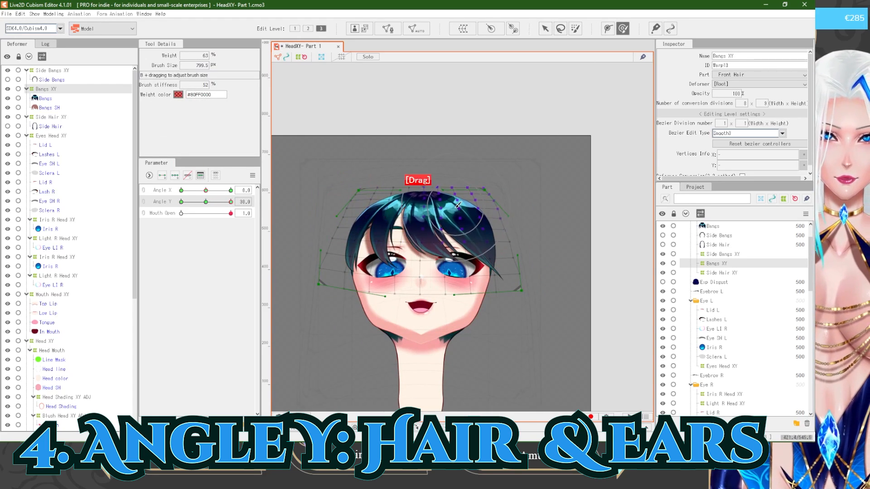
pyautogui.moveTo(231, 201)
pyautogui.mouseDown()
pyautogui.moveTo(207, 201)
pyautogui.moveTo(233, 202)
pyautogui.mouseUp()
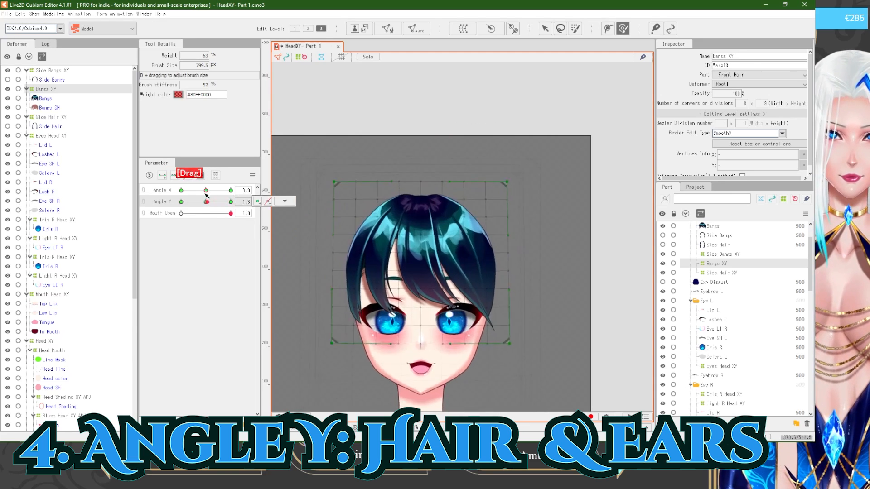
pyautogui.press('v')
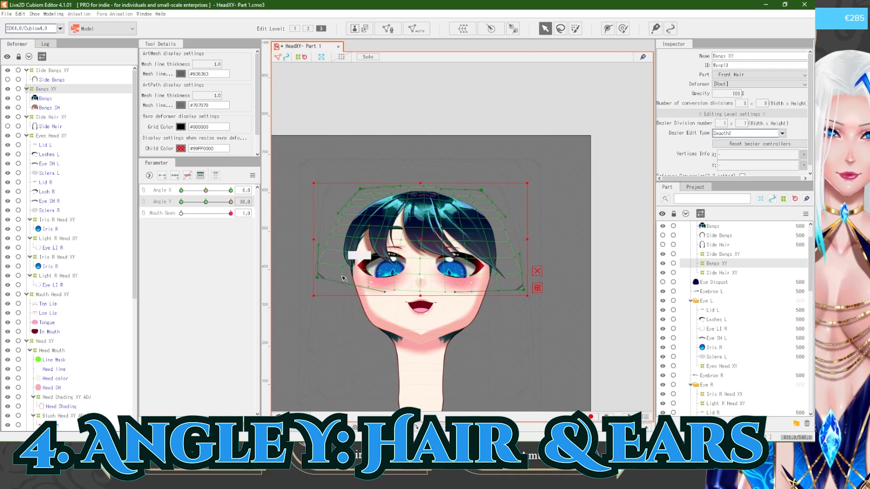
pyautogui.scroll(-3, 420, 236)
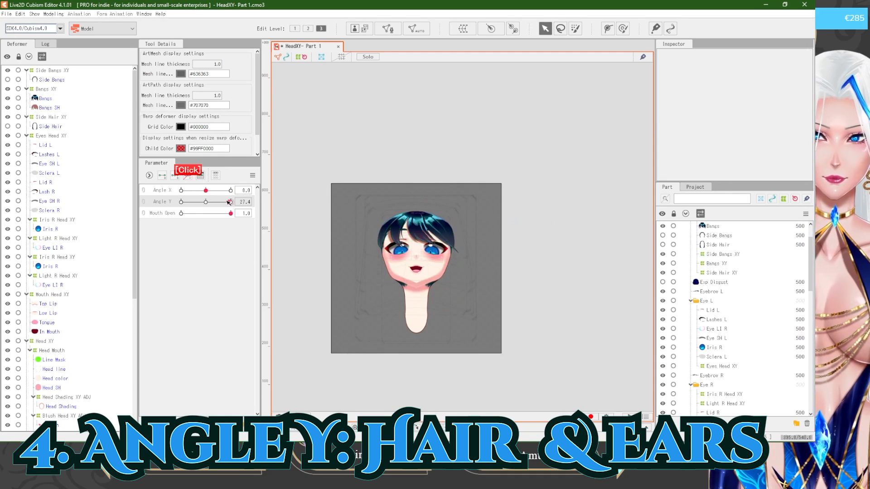
# Step: Flatten the Bangs XY deformer slightly at Angle Y -30 and bow its upper sides outward
pyautogui.scroll(3, 406, 288)
pyautogui.click(65, 90)
pyautogui.moveTo(181, 201)
pyautogui.mouseDown()
pyautogui.moveTo(206, 202)
pyautogui.moveTo(178, 201)
pyautogui.mouseUp()
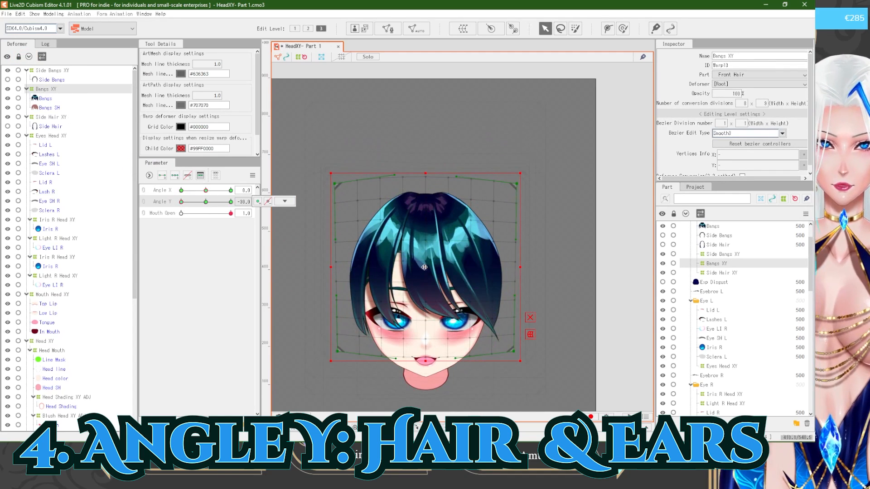
pyautogui.moveTo(426, 356); pyautogui.dragTo(426, 354)
pyautogui.click(59, 80)
pyautogui.click(58, 90)
pyautogui.moveTo(336, 238); pyautogui.dragTo(331, 236)
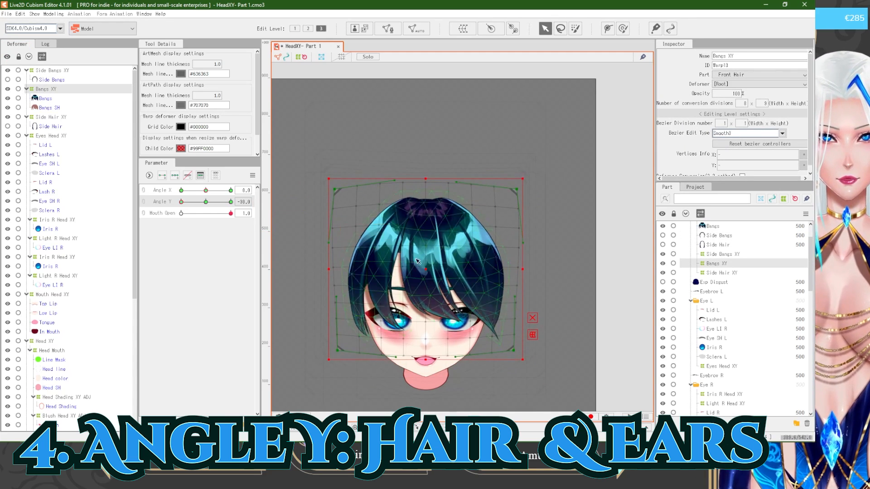
# Step: Move the Bangs XY deformer's top corners outward and curve its bottom edge downward at Angle Y -30
pyautogui.scroll(-2, 421, 267)
pyautogui.moveTo(181, 201); pyautogui.dragTo(195, 202)
pyautogui.scroll(2, 407, 186)
pyautogui.moveTo(336, 218); pyautogui.dragTo(334, 217)
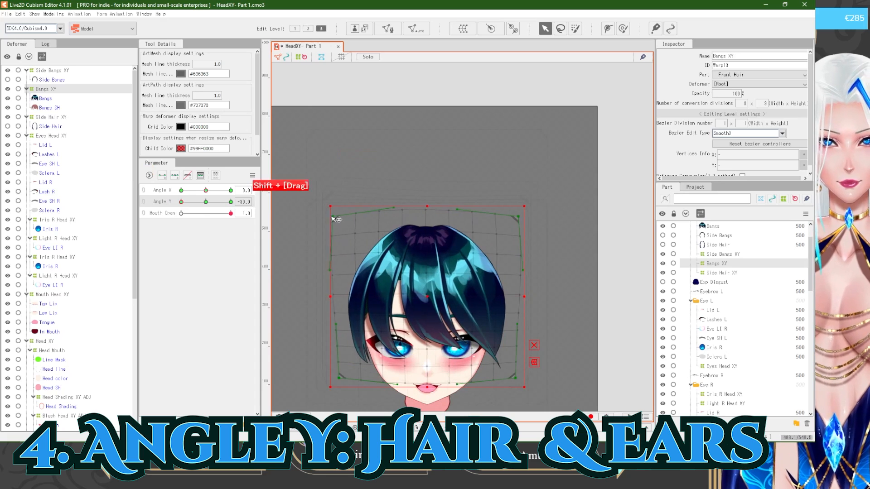
pyautogui.moveTo(402, 372); pyautogui.dragTo(401, 373)
pyautogui.moveTo(457, 385); pyautogui.dragTo(458, 380)
pyautogui.moveTo(181, 201); pyautogui.dragTo(181, 202)
pyautogui.moveTo(398, 376); pyautogui.dragTo(399, 392)
pyautogui.moveTo(458, 381); pyautogui.dragTo(459, 394)
# Step: Widen the upper and middle rows of the Bangs XY deformer at Angle Y -30 and check the vertical head motion
pyautogui.moveTo(181, 202); pyautogui.dragTo(270, 184)
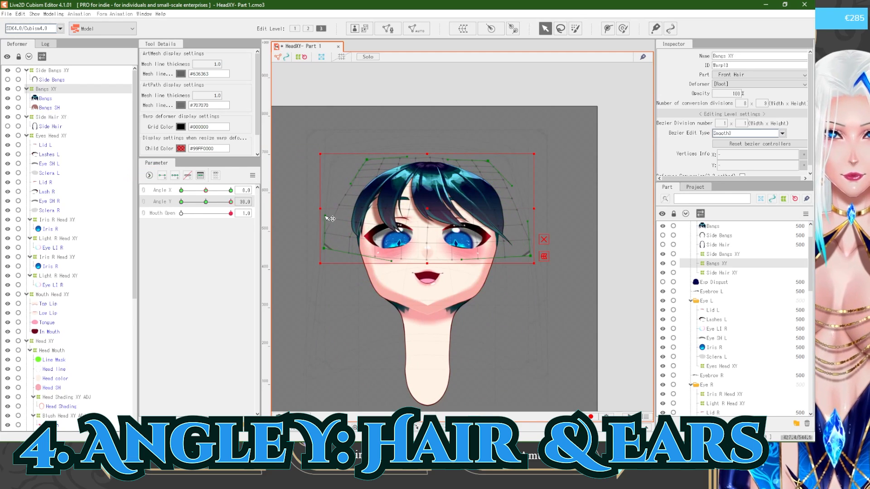
pyautogui.moveTo(230, 202); pyautogui.dragTo(179, 202)
pyautogui.moveTo(295, 182); pyautogui.dragTo(574, 265)
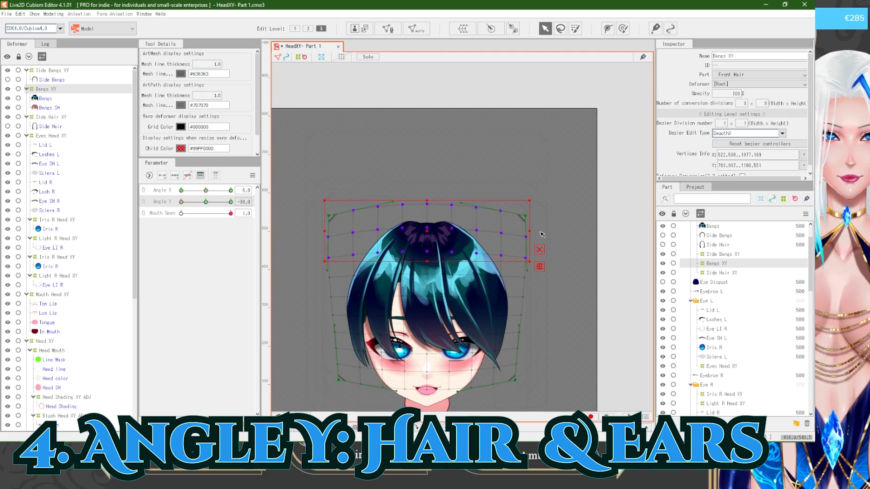
pyautogui.moveTo(324, 305); pyautogui.dragTo(529, 325)
pyautogui.moveTo(319, 261); pyautogui.dragTo(535, 255)
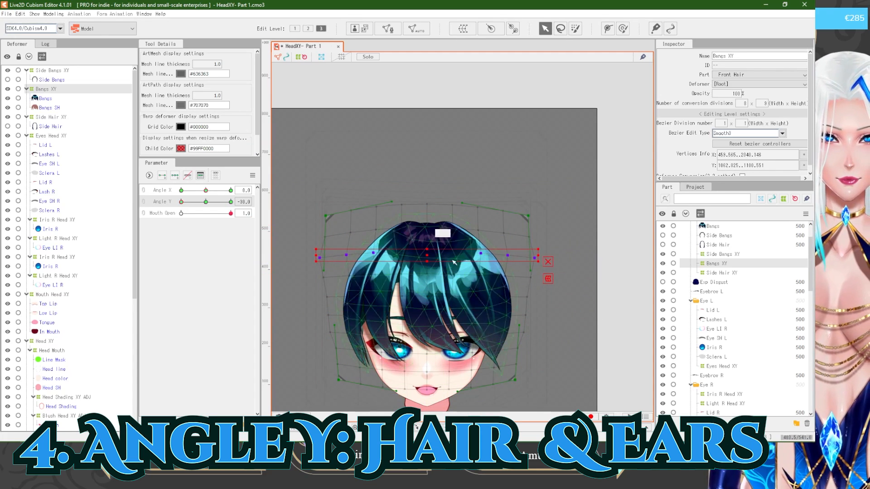
pyautogui.moveTo(181, 202); pyautogui.dragTo(238, 203)
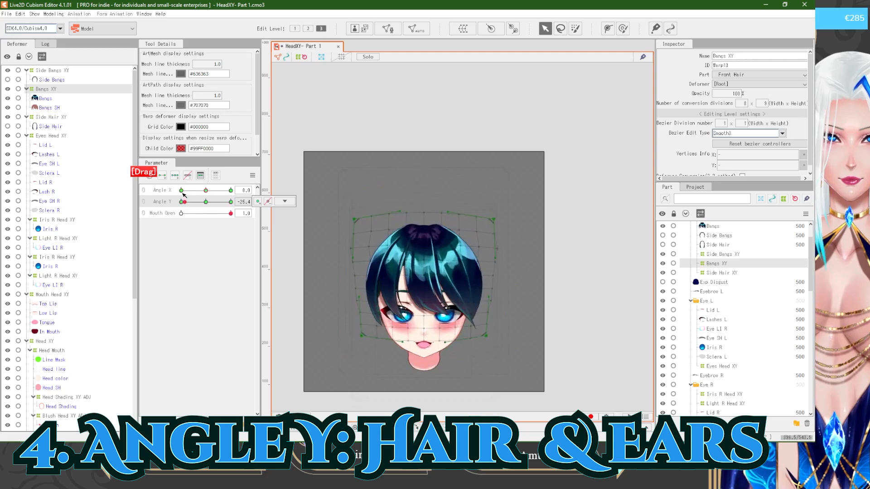
pyautogui.moveTo(184, 195); pyautogui.dragTo(173, 194)
pyautogui.moveTo(340, 212); pyautogui.dragTo(505, 246)
pyautogui.click(578, 230)
# Step: Taper the upper part of the Side Bangs XY deformer at Angle Y 30 by pulling its top corners inward
pyautogui.moveTo(181, 202); pyautogui.dragTo(230, 202)
pyautogui.scroll(-5, 430, 267)
pyautogui.scroll(5, 426, 271)
pyautogui.click(34, 71)
pyautogui.moveTo(313, 112); pyautogui.dragTo(566, 237)
pyautogui.scroll(3, 428, 155)
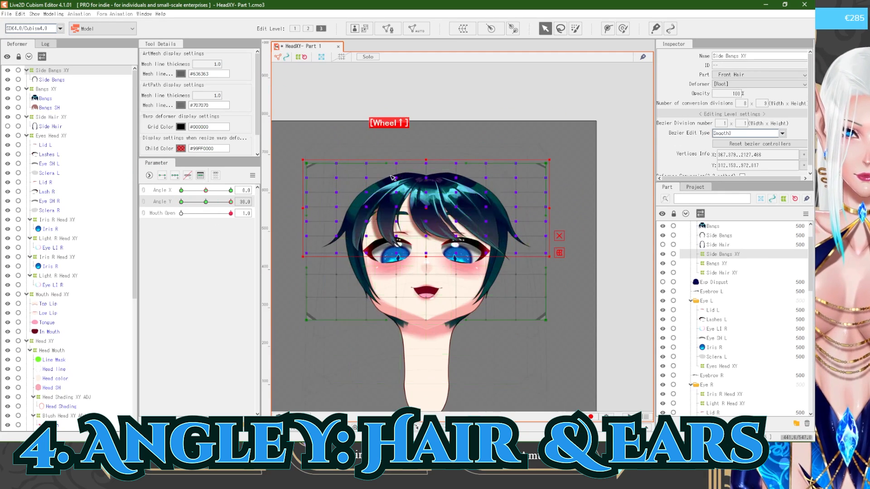
pyautogui.moveTo(315, 218); pyautogui.dragTo(308, 218)
pyautogui.moveTo(311, 268); pyautogui.dragTo(301, 268)
pyautogui.moveTo(320, 163); pyautogui.dragTo(327, 163)
pyautogui.moveTo(532, 163); pyautogui.dragTo(525, 163)
pyautogui.moveTo(231, 202); pyautogui.dragTo(232, 203)
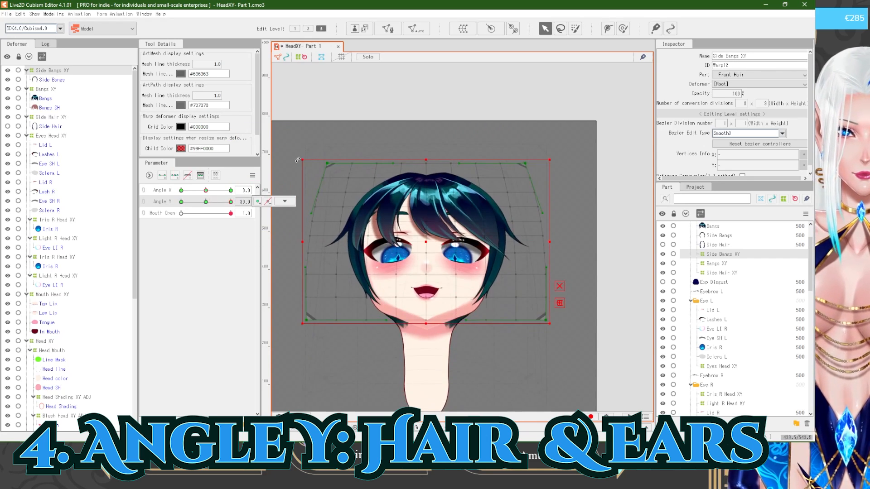
# Step: Lower the upper rows of the Side Bangs XY deformer in progressively smaller selections to compress its top at Angle Y 30
pyautogui.moveTo(297, 136); pyautogui.dragTo(564, 227)
pyautogui.moveTo(426, 160); pyautogui.dragTo(426, 164)
pyautogui.moveTo(277, 147); pyautogui.dragTo(558, 205)
pyautogui.moveTo(426, 163); pyautogui.dragTo(426, 170)
pyautogui.moveTo(290, 157); pyautogui.dragTo(546, 215)
pyautogui.moveTo(429, 171); pyautogui.dragTo(429, 171)
pyautogui.moveTo(288, 152); pyautogui.dragTo(560, 228)
pyautogui.moveTo(424, 173); pyautogui.dragTo(425, 172)
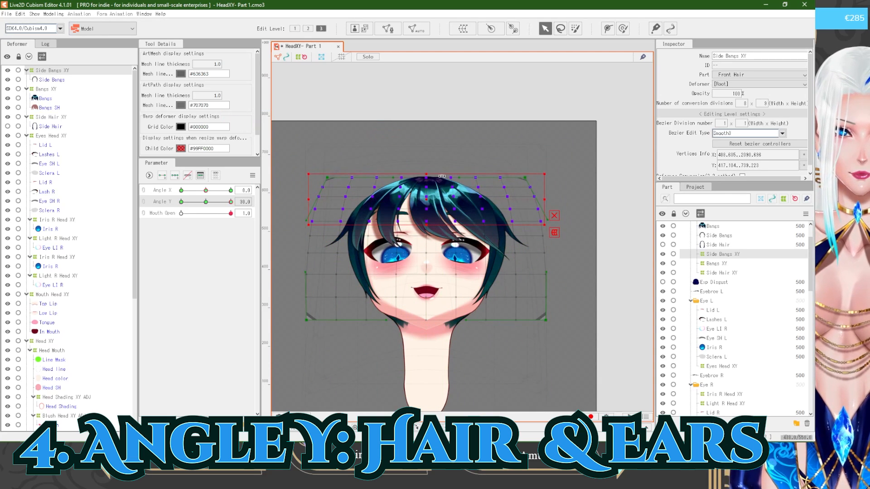
pyautogui.moveTo(406, 222); pyautogui.dragTo(382, 219)
# Step: Shift the Side Bangs XY deformer's lower rows down slightly and move its bottom corners outward at Angle Y 30
pyautogui.scroll(-2, 365, 267)
pyautogui.moveTo(231, 202)
pyautogui.mouseDown()
pyautogui.moveTo(207, 202)
pyautogui.moveTo(231, 202)
pyautogui.mouseUp()
pyautogui.moveTo(495, 343); pyautogui.dragTo(274, 268)
pyautogui.moveTo(394, 313); pyautogui.dragTo(394, 317)
pyautogui.click(54, 79)
pyautogui.click(53, 71)
pyautogui.keyDown('shift'); pyautogui.moveTo(307, 314); pyautogui.dragTo(302, 313); pyautogui.keyUp('shift')
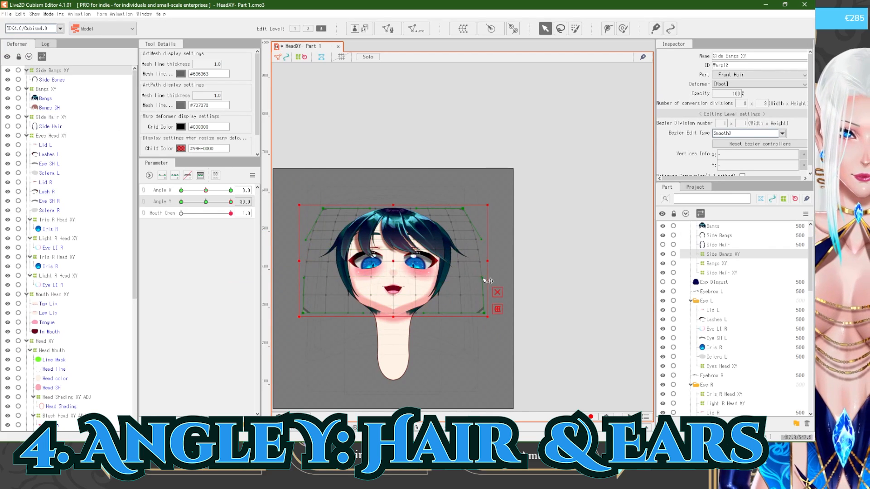
pyautogui.scroll(2, 345, 251)
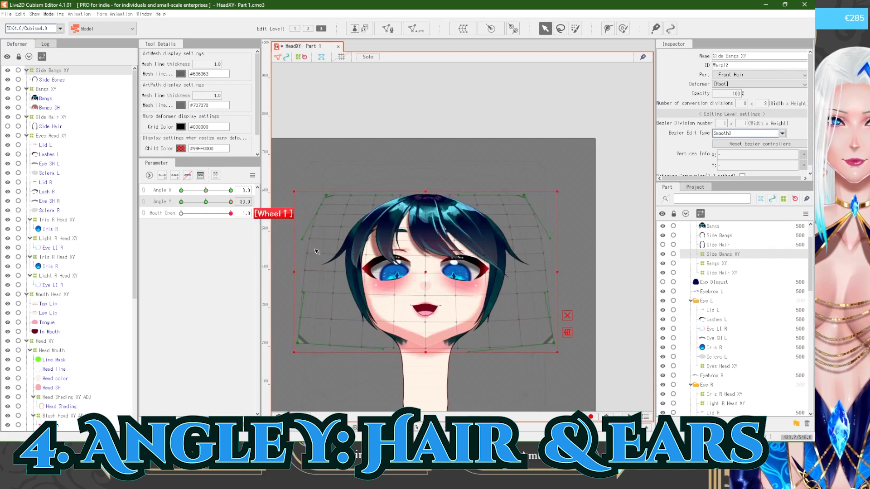
# Step: At Angle Y 30, widen the lower corners of the Side Bangs XY warp deformer and curve its lower edge
pyautogui.moveTo(230, 202)
pyautogui.mouseDown()
pyautogui.moveTo(206, 202)
pyautogui.moveTo(231, 202)
pyautogui.mouseUp()
pyautogui.scroll(-2, 453, 288)
pyautogui.keyDown('shift'); pyautogui.moveTo(330, 325); pyautogui.dragTo(327, 325); pyautogui.keyUp('shift')
pyautogui.keyDown('shift'); pyautogui.moveTo(512, 325); pyautogui.dragTo(515, 326); pyautogui.keyUp('shift')
pyautogui.moveTo(389, 330); pyautogui.dragTo(390, 334)
pyautogui.moveTo(413, 336); pyautogui.dragTo(404, 325)
pyautogui.moveTo(230, 202)
pyautogui.mouseDown()
pyautogui.moveTo(213, 204)
pyautogui.moveTo(232, 202)
pyautogui.mouseUp()
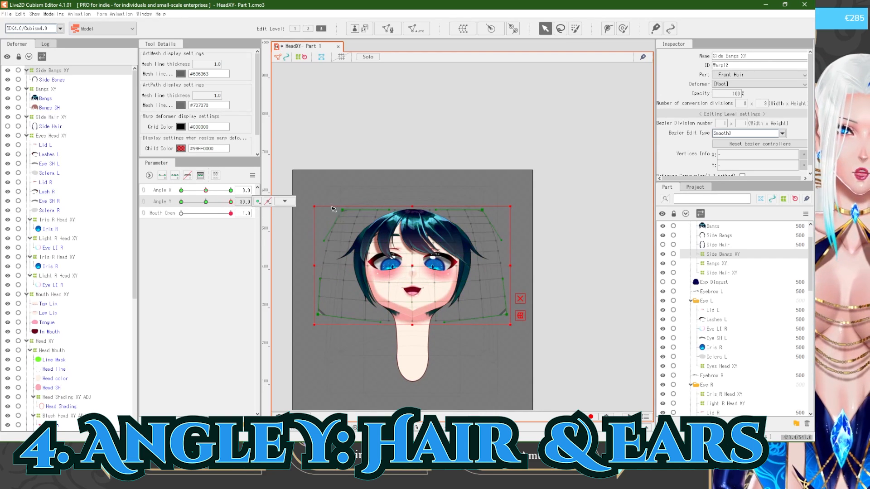
# Step: Narrow the upper rows of the Side Bangs XY deformer at Angle Y 30 and check the head's vertical turn
pyautogui.moveTo(311, 191); pyautogui.dragTo(511, 261)
pyautogui.moveTo(502, 232); pyautogui.dragTo(499, 232)
pyautogui.moveTo(297, 192); pyautogui.dragTo(526, 274)
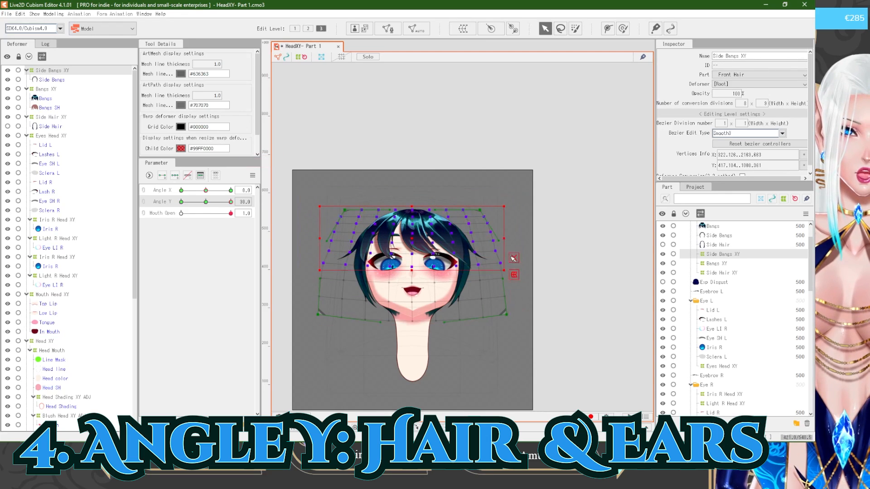
pyautogui.moveTo(505, 237); pyautogui.dragTo(503, 237)
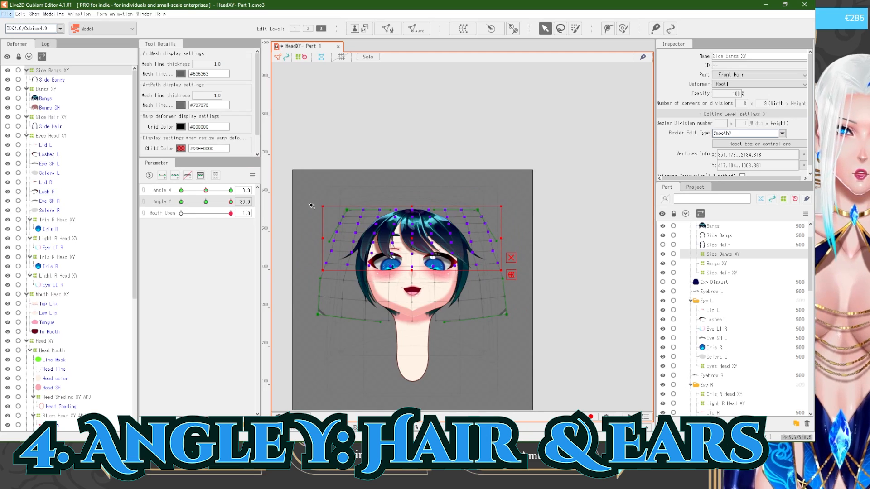
pyautogui.moveTo(311, 196); pyautogui.dragTo(440, 245)
pyautogui.moveTo(525, 249); pyautogui.dragTo(507, 241)
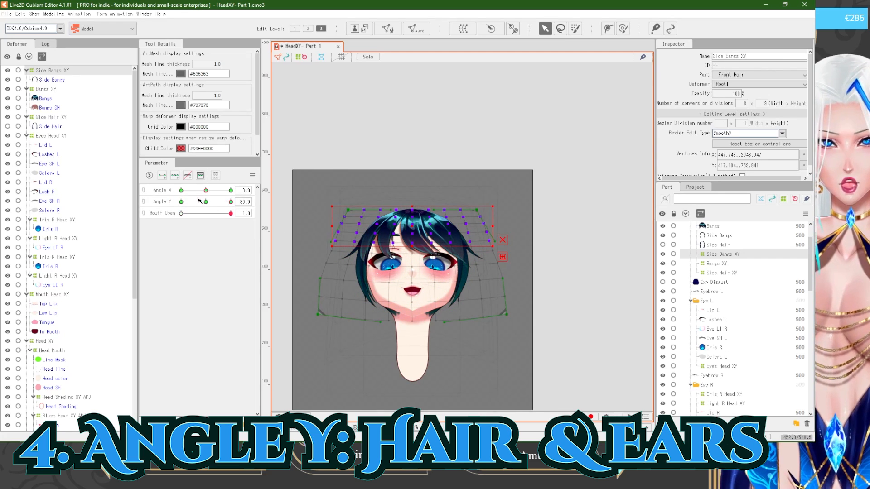
pyautogui.click(538, 348)
pyautogui.scroll(-1, 416, 234)
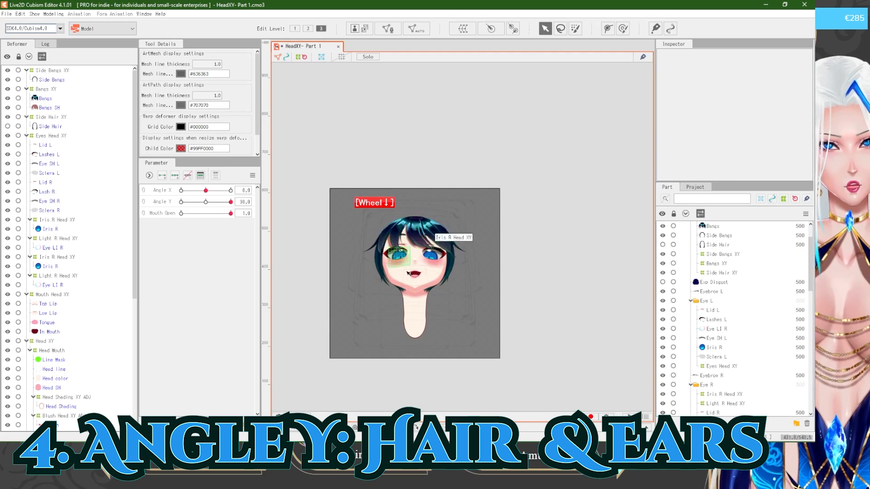
pyautogui.scroll(1, 402, 271)
pyautogui.click(225, 202)
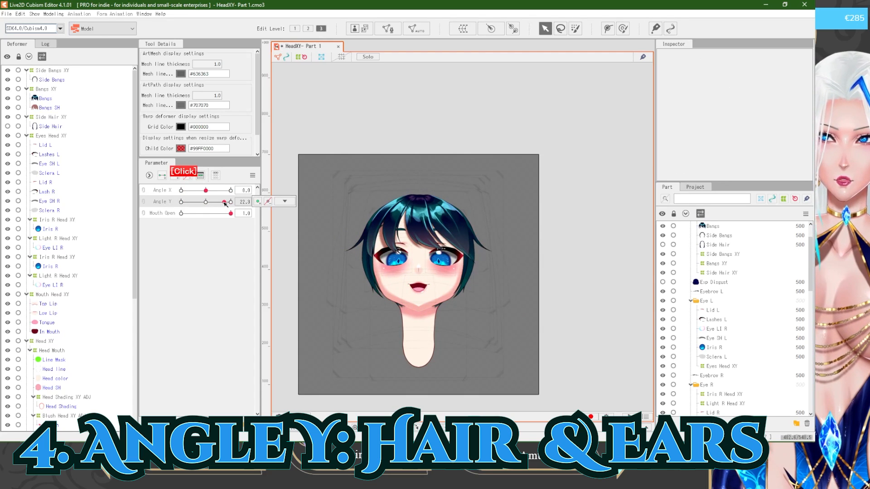
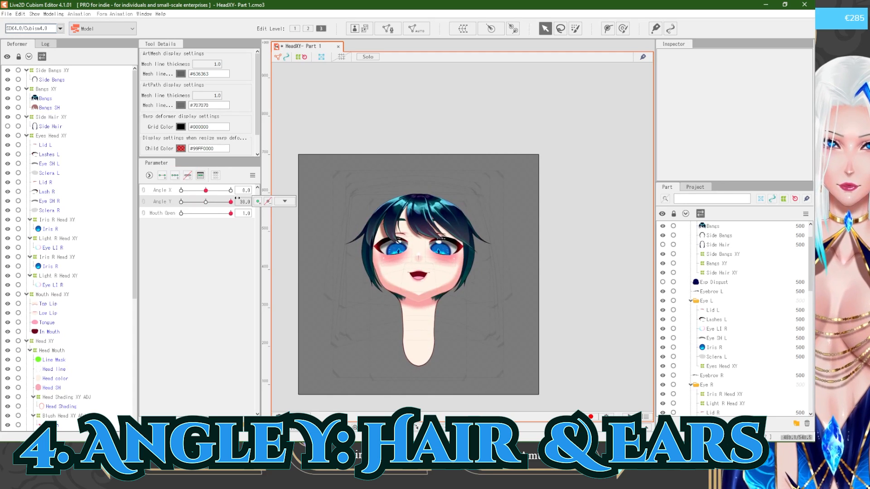
# Step: Set Angle Y to -30, then widen the upper corners of the Side Bangs XY deformer and arch its top edge
pyautogui.moveTo(365, 332); pyautogui.dragTo(375, 337)
pyautogui.click(375, 337)
pyautogui.click(52, 70)
pyautogui.moveTo(467, 328); pyautogui.dragTo(458, 302)
pyautogui.moveTo(181, 202)
pyautogui.mouseDown()
pyautogui.moveTo(191, 207)
pyautogui.moveTo(181, 207)
pyautogui.mouseUp()
pyautogui.moveTo(334, 199); pyautogui.dragTo(323, 199)
pyautogui.moveTo(504, 199); pyautogui.dragTo(514, 203)
pyautogui.moveTo(447, 201); pyautogui.dragTo(448, 195)
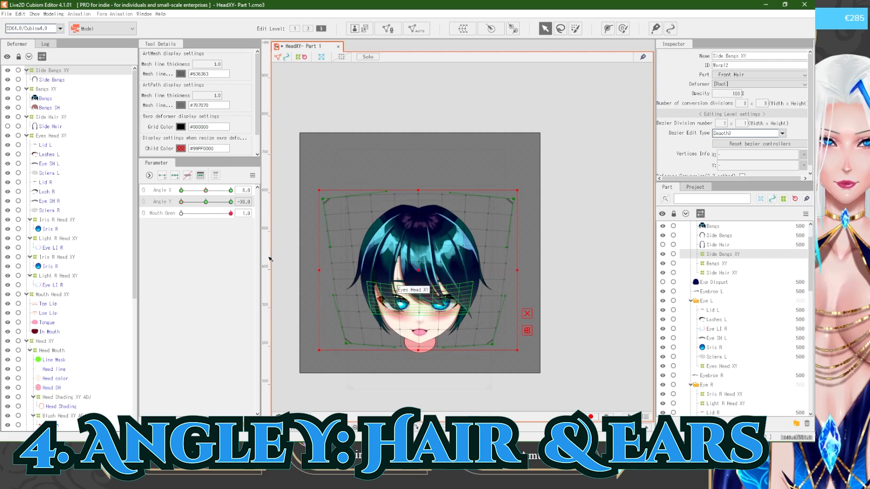
# Step: Return to Angle Y 30 and refine the lower corner and lower edge curve of the Side Bangs XY deformer
pyautogui.moveTo(181, 201); pyautogui.dragTo(230, 201)
pyautogui.moveTo(514, 277); pyautogui.dragTo(520, 277)
pyautogui.moveTo(230, 201)
pyautogui.mouseDown()
pyautogui.moveTo(173, 196)
pyautogui.moveTo(232, 201)
pyautogui.mouseUp()
pyautogui.moveTo(388, 286); pyautogui.dragTo(387, 276)
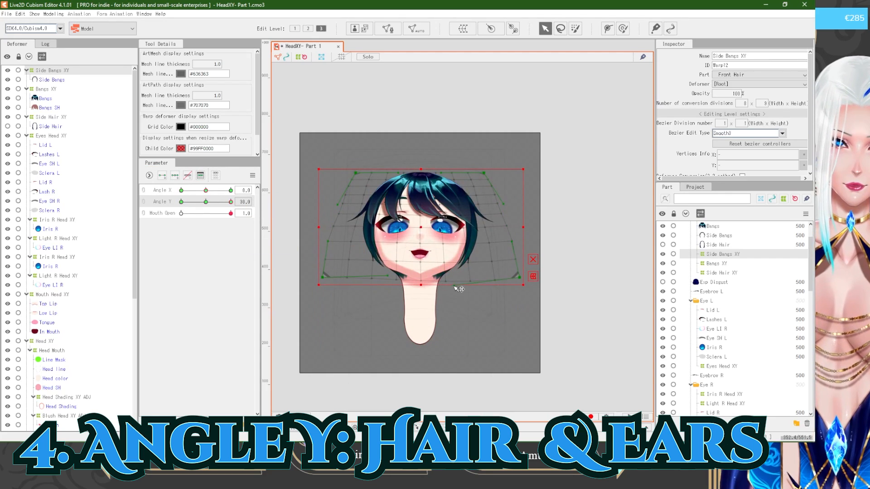
pyautogui.scroll(-2, 388, 275)
# Step: Show the side hair and, at Angle Y -30, taper the Side Hair XY deformer with wider upper and narrower lower corners
pyautogui.moveTo(230, 202); pyautogui.dragTo(156, 197)
pyautogui.click(8, 127)
pyautogui.click(50, 117)
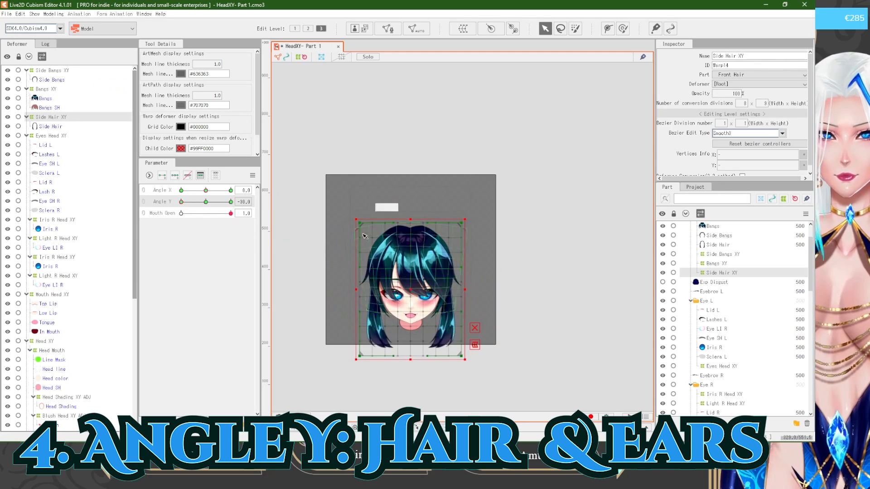
pyautogui.scroll(2, 347, 229)
pyautogui.moveTo(341, 198); pyautogui.dragTo(331, 199)
pyautogui.moveTo(484, 197); pyautogui.dragTo(490, 197)
pyautogui.moveTo(340, 396); pyautogui.dragTo(347, 396)
pyautogui.moveTo(484, 396); pyautogui.dragTo(478, 396)
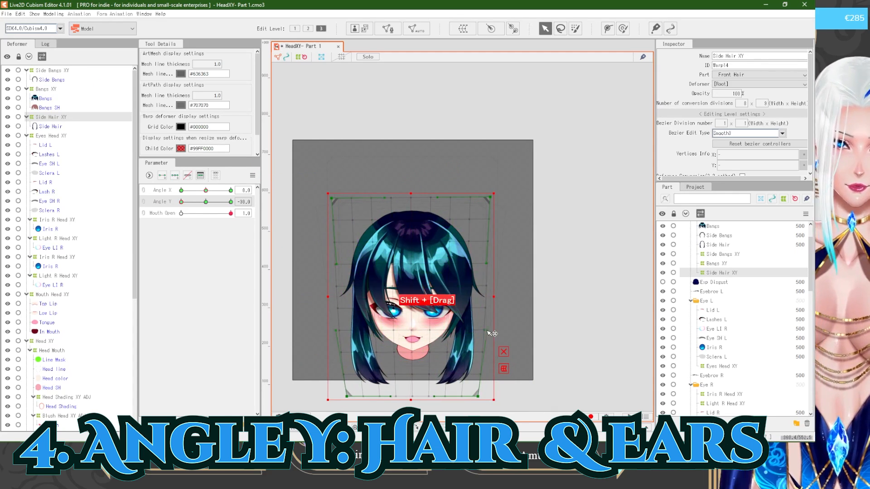
# Step: Curve the lower edge of the Side Hair XY deformer downward and its top edge upward at Angle Y -30
pyautogui.moveTo(391, 396); pyautogui.dragTo(391, 402)
pyautogui.moveTo(434, 396); pyautogui.dragTo(434, 404)
pyautogui.moveTo(384, 198); pyautogui.dragTo(384, 193)
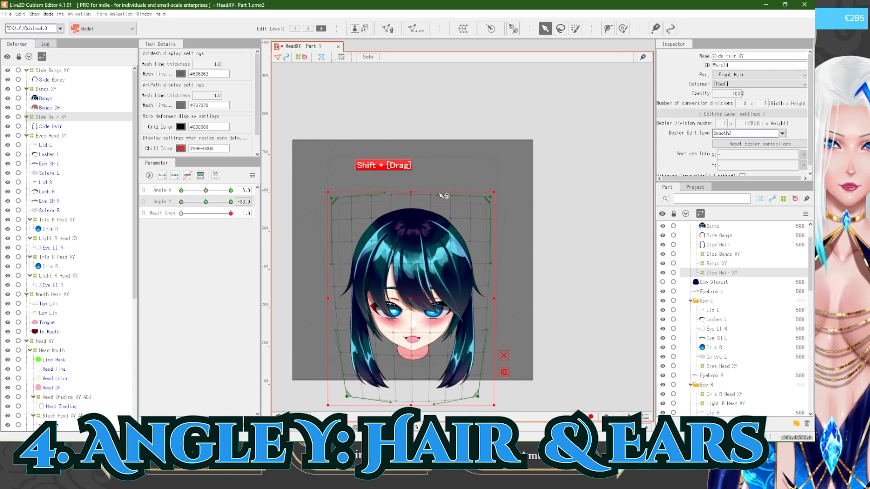
pyautogui.moveTo(438, 197); pyautogui.dragTo(438, 195)
pyautogui.scroll(-1, 417, 204)
pyautogui.scroll(1, 471, 382)
# Step: Progressively shorten the lower rows of the Side Hair XY deformer at Angle Y -30
pyautogui.moveTo(279, 284); pyautogui.dragTo(276, 283)
pyautogui.moveTo(409, 387); pyautogui.dragTo(409, 377)
pyautogui.moveTo(512, 407); pyautogui.dragTo(279, 227)
pyautogui.moveTo(407, 379); pyautogui.dragTo(408, 369)
pyautogui.moveTo(492, 404); pyautogui.dragTo(319, 312)
pyautogui.moveTo(404, 369); pyautogui.dragTo(404, 363)
pyautogui.moveTo(182, 203)
pyautogui.mouseDown()
pyautogui.moveTo(206, 204)
pyautogui.moveTo(173, 209)
pyautogui.mouseUp()
# Step: Move the Side Hair XY deformer down slightly and raise its upper corners at Angle Y -30
pyautogui.moveTo(404, 270); pyautogui.dragTo(404, 274)
pyautogui.moveTo(181, 203); pyautogui.dragTo(180, 204)
pyautogui.moveTo(325, 185); pyautogui.dragTo(325, 180)
pyautogui.moveTo(484, 184); pyautogui.dragTo(485, 180)
pyautogui.moveTo(404, 272); pyautogui.dragTo(404, 278)
pyautogui.moveTo(182, 203)
pyautogui.mouseDown()
pyautogui.moveTo(207, 204)
pyautogui.moveTo(179, 208)
pyautogui.mouseUp()
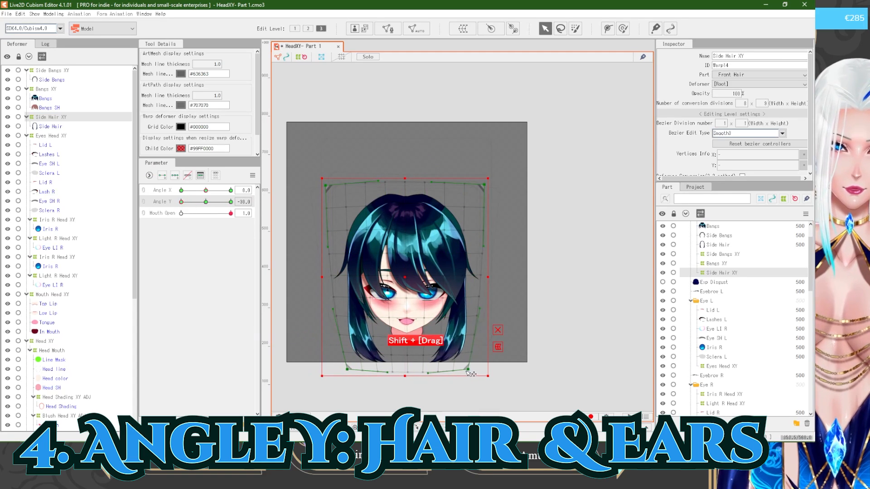
# Step: Pull the lower corners of the Side Hair XY deformer inward and shorten its lower part further at Angle Y -30
pyautogui.moveTo(347, 369); pyautogui.dragTo(356, 370)
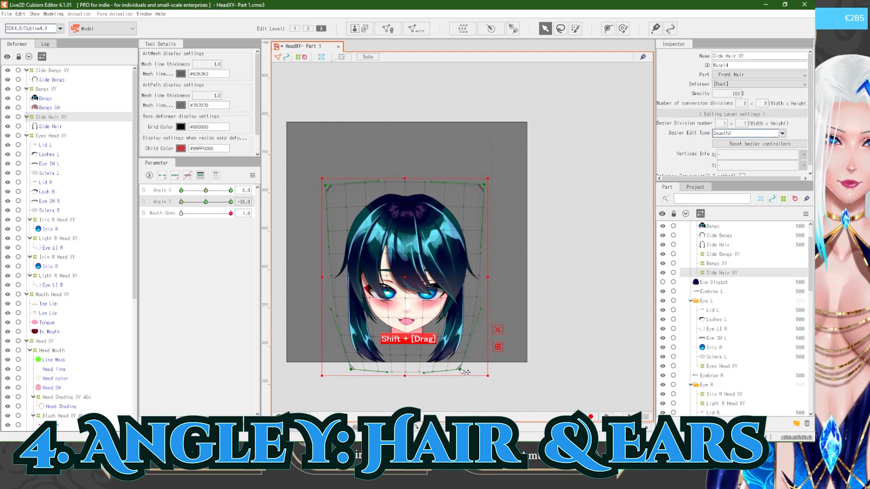
pyautogui.moveTo(181, 202)
pyautogui.mouseDown()
pyautogui.moveTo(189, 208)
pyautogui.moveTo(177, 209)
pyautogui.mouseUp()
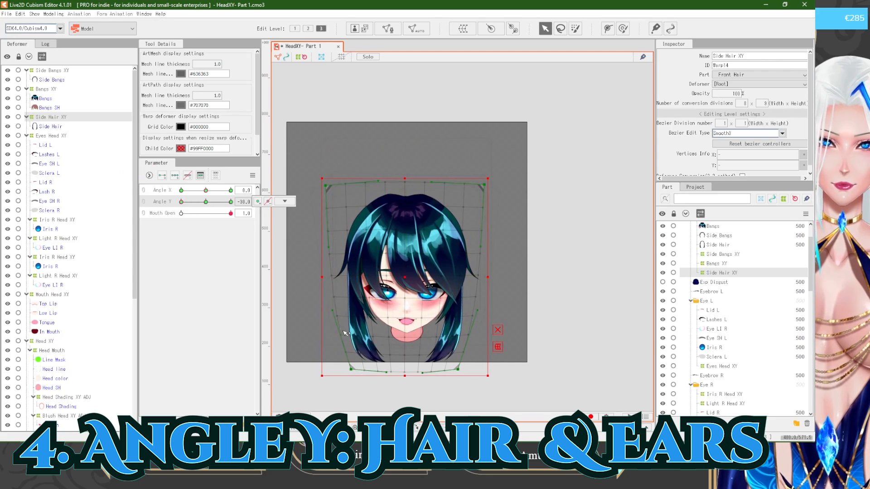
pyautogui.moveTo(320, 321); pyautogui.dragTo(539, 395)
pyautogui.moveTo(311, 293); pyautogui.dragTo(516, 403)
pyautogui.moveTo(405, 376); pyautogui.dragTo(404, 367)
pyautogui.moveTo(182, 202)
pyautogui.mouseDown()
pyautogui.moveTo(202, 204)
pyautogui.moveTo(172, 204)
pyautogui.mouseUp()
# Step: Widen the upper corners of the Side Hair XY deformer and arch its top edge more at Angle Y -30
pyautogui.moveTo(323, 323); pyautogui.dragTo(512, 358)
pyautogui.click(333, 318)
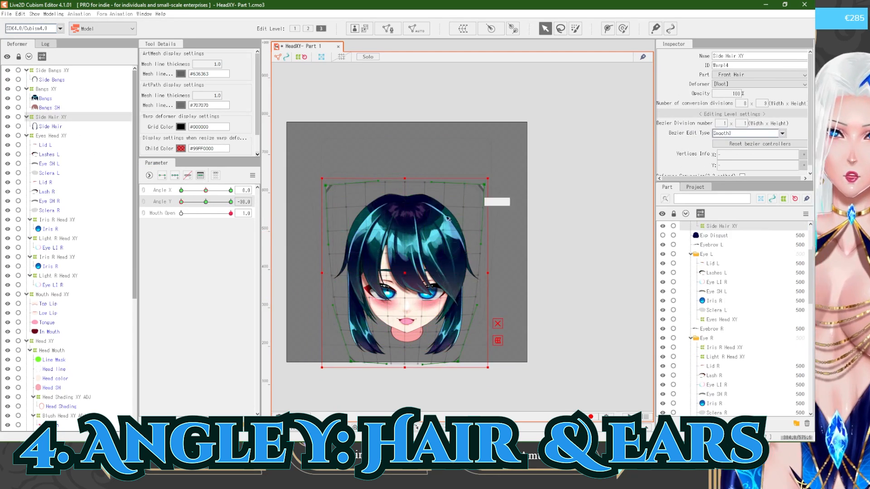
pyautogui.moveTo(466, 191); pyautogui.dragTo(439, 185)
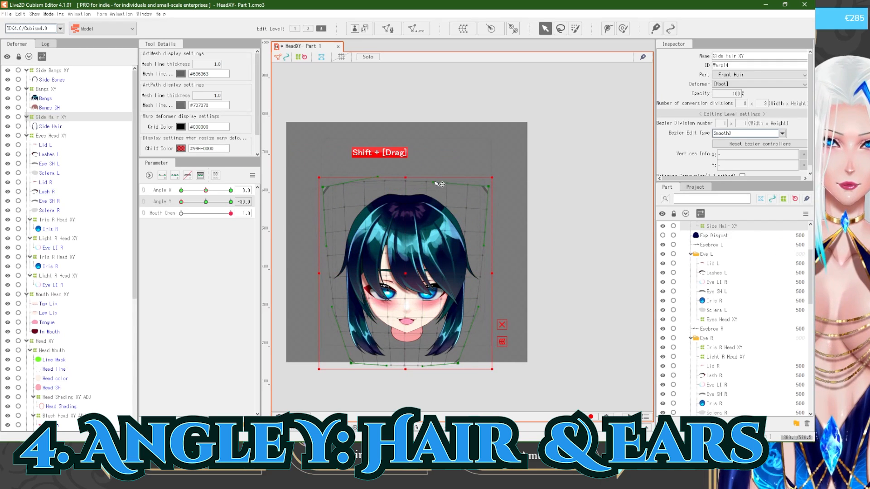
# Step: At Angle Y 30, lower the upper corners of the Side Hair XY deformer and move its lower corners outward
pyautogui.moveTo(181, 203); pyautogui.dragTo(251, 207)
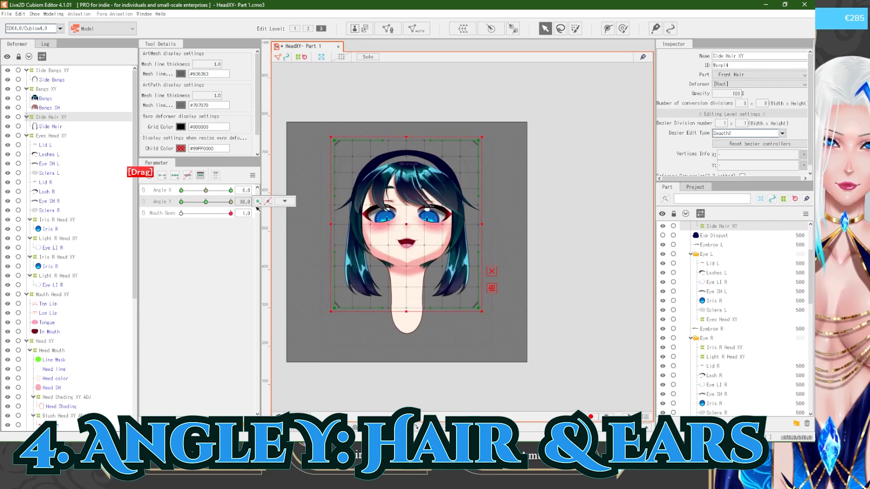
pyautogui.scroll(-2, 337, 190)
pyautogui.scroll(2, 336, 168)
pyautogui.moveTo(336, 165); pyautogui.dragTo(336, 184)
pyautogui.moveTo(480, 165); pyautogui.dragTo(481, 175)
pyautogui.moveTo(337, 332); pyautogui.dragTo(331, 333)
pyautogui.moveTo(481, 332); pyautogui.dragTo(485, 340)
pyautogui.moveTo(330, 333); pyautogui.dragTo(330, 337)
pyautogui.moveTo(336, 184); pyautogui.dragTo(341, 185)
pyautogui.moveTo(334, 235); pyautogui.dragTo(331, 236)
pyautogui.moveTo(482, 230); pyautogui.dragTo(483, 230)
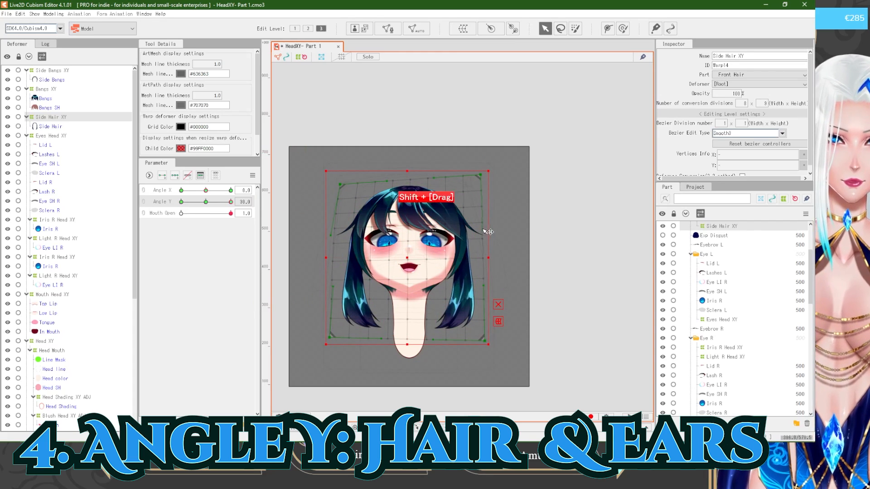
pyautogui.moveTo(481, 175); pyautogui.dragTo(481, 179)
# Step: Curve the lower edge of the Side Hair XY deformer downward and flare its lower corners at Angle Y 30
pyautogui.moveTo(219, 202); pyautogui.dragTo(235, 184)
pyautogui.moveTo(381, 330); pyautogui.dragTo(381, 350)
pyautogui.moveTo(433, 332); pyautogui.dragTo(433, 347)
pyautogui.moveTo(486, 342); pyautogui.dragTo(492, 341)
pyautogui.moveTo(330, 337); pyautogui.dragTo(323, 337)
pyautogui.moveTo(328, 287); pyautogui.dragTo(333, 287)
pyautogui.moveTo(489, 288); pyautogui.dragTo(483, 288)
# Step: Refine the lower edge curve of the Side Hair XY deformer at Angle Y 30
pyautogui.moveTo(230, 202)
pyautogui.mouseDown()
pyautogui.moveTo(168, 195)
pyautogui.moveTo(233, 201)
pyautogui.mouseUp()
pyautogui.moveTo(379, 350); pyautogui.dragTo(422, 345)
pyautogui.moveTo(229, 202)
pyautogui.mouseDown()
pyautogui.moveTo(168, 196)
pyautogui.moveTo(237, 201)
pyautogui.mouseUp()
pyautogui.moveTo(525, 380); pyautogui.dragTo(273, 273)
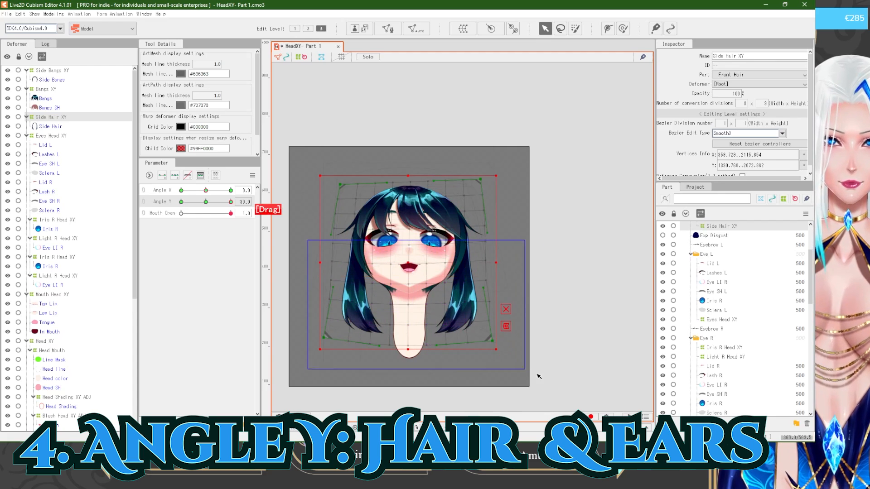
pyautogui.click(495, 300)
pyautogui.scroll(-2, 495, 300)
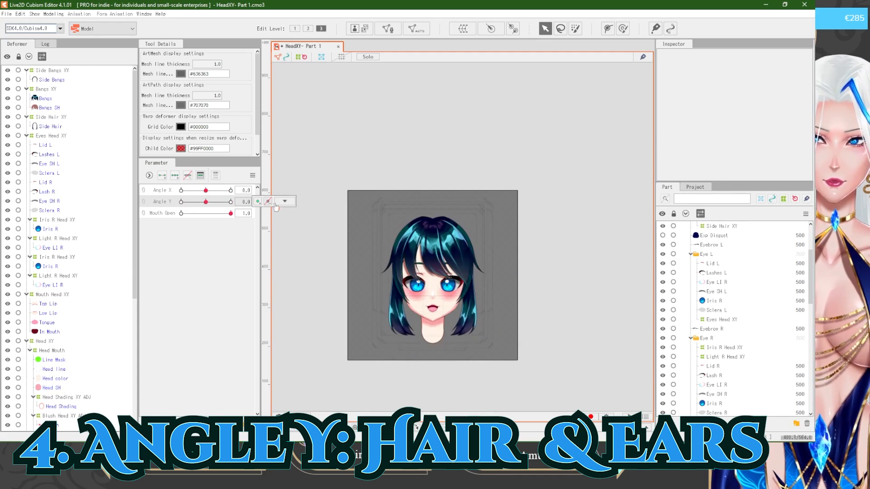
# Step: Select all objects keyed to Angle Y and apply extended interpolation to them
pyautogui.click(285, 202)
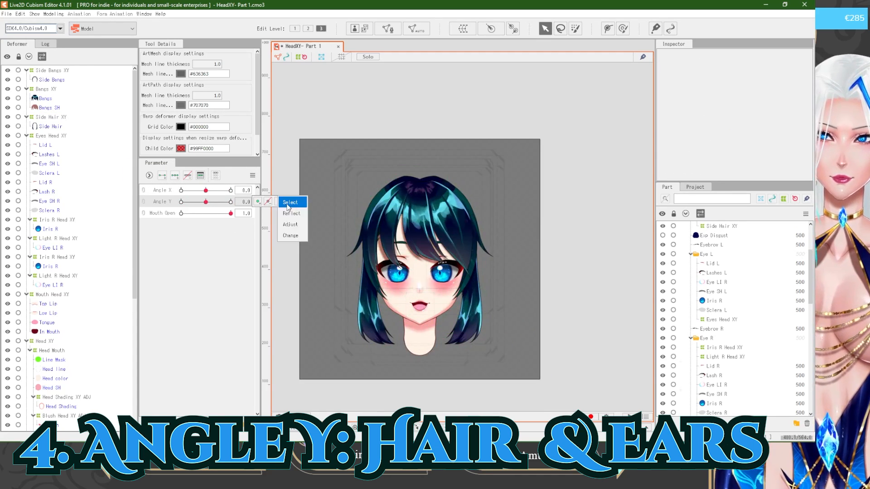
pyautogui.click(291, 203)
pyautogui.click(252, 176)
pyautogui.click(353, 266)
pyautogui.click(408, 212)
pyautogui.click(443, 189)
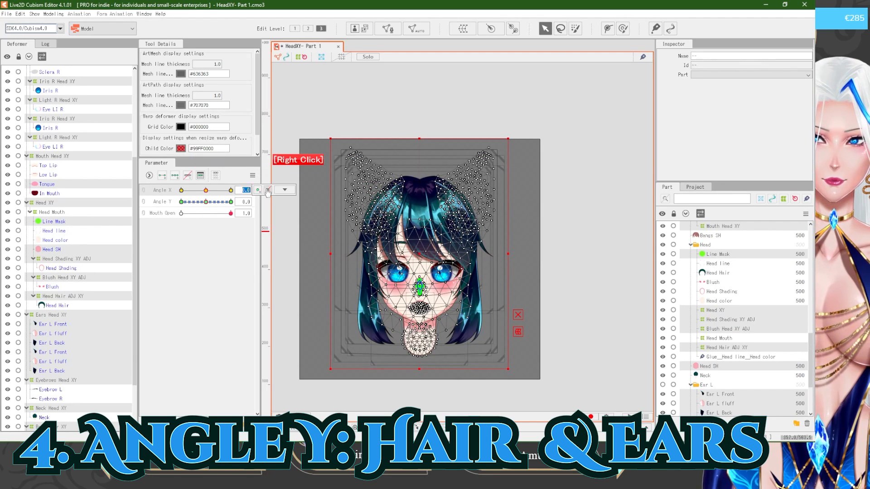
# Step: Select all objects keyed to Angle X and apply extended interpolation to them
pyautogui.click(285, 190)
pyautogui.click(290, 192)
pyautogui.click(252, 176)
pyautogui.click(318, 266)
pyautogui.click(390, 228)
pyautogui.click(443, 189)
pyautogui.click(515, 208)
# Step: Show the back hair, select its Back Hair XY deformer, and shift it down at Angle Y -30
pyautogui.moveTo(206, 202); pyautogui.dragTo(231, 199)
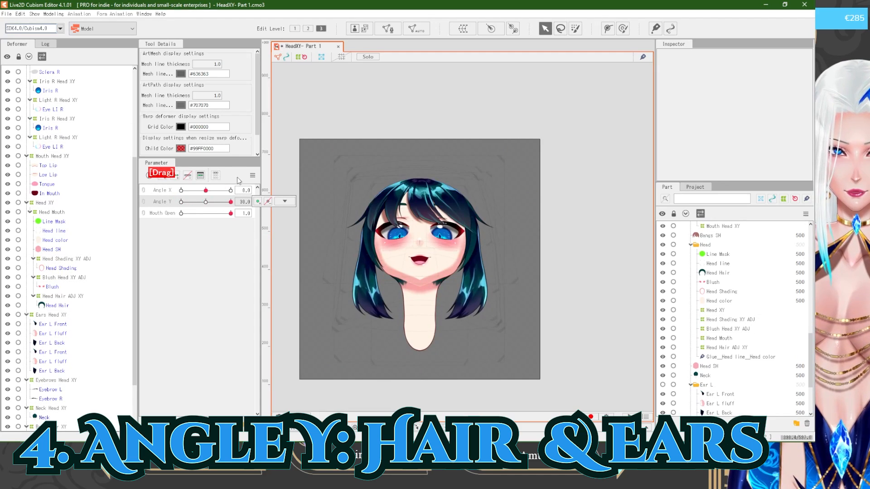
pyautogui.scroll(-3, 725, 363)
pyautogui.click(209, 202)
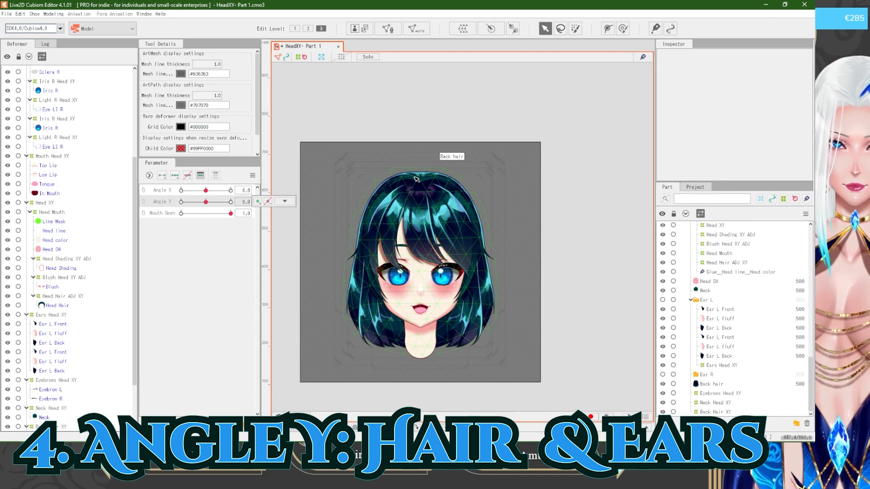
pyautogui.click(456, 181)
pyautogui.click(59, 418)
pyautogui.moveTo(206, 202); pyautogui.dragTo(181, 202)
pyautogui.moveTo(421, 266); pyautogui.dragTo(421, 279)
# Step: Widen the upper corners of the Back Hair XY deformer, narrow its lower corners, and adjust its upper rows at Angle Y -30
pyautogui.scroll(1, 434, 296)
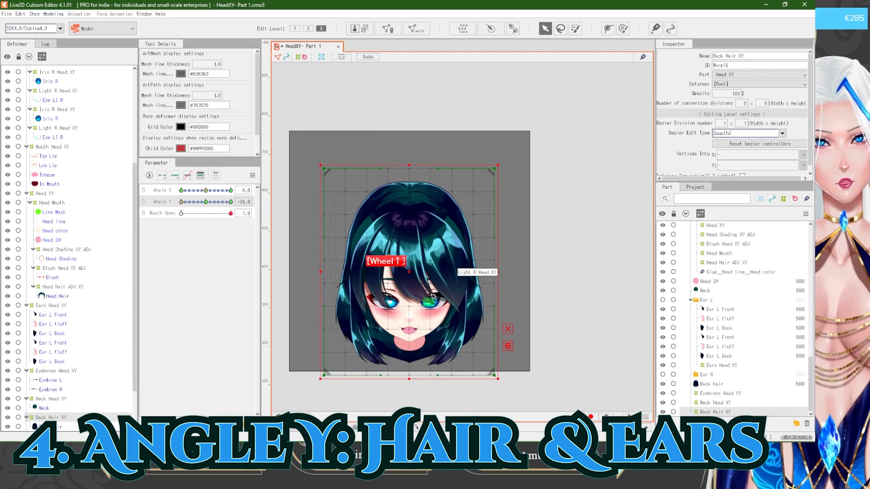
pyautogui.moveTo(324, 169); pyautogui.dragTo(319, 168)
pyautogui.moveTo(494, 168); pyautogui.dragTo(500, 168)
pyautogui.moveTo(324, 375); pyautogui.dragTo(328, 375)
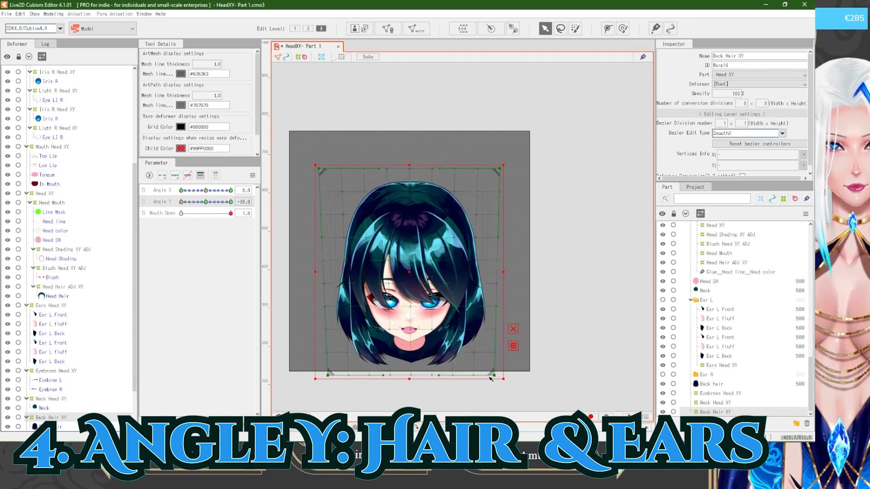
pyautogui.moveTo(287, 149); pyautogui.dragTo(565, 277)
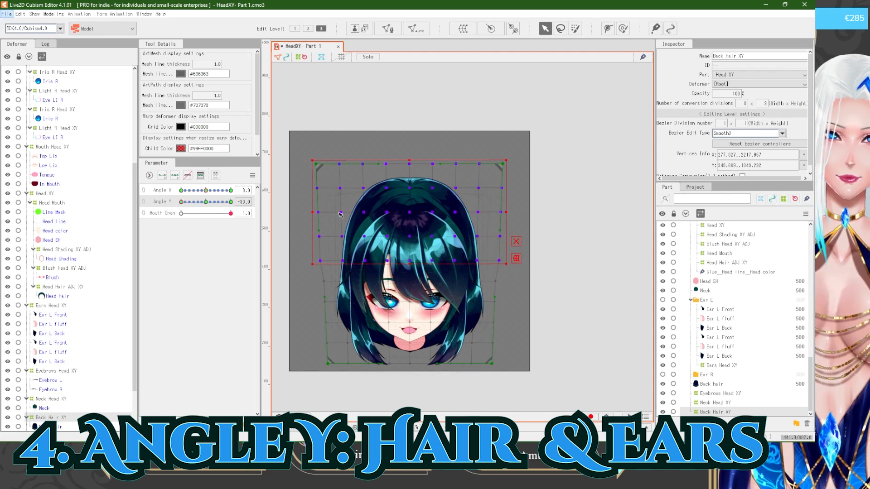
pyautogui.moveTo(182, 201); pyautogui.dragTo(170, 197)
# Step: Arch the top edge of the Back Hair XY deformer and pull its lower corners inward at Angle Y -30
pyautogui.click(443, 166)
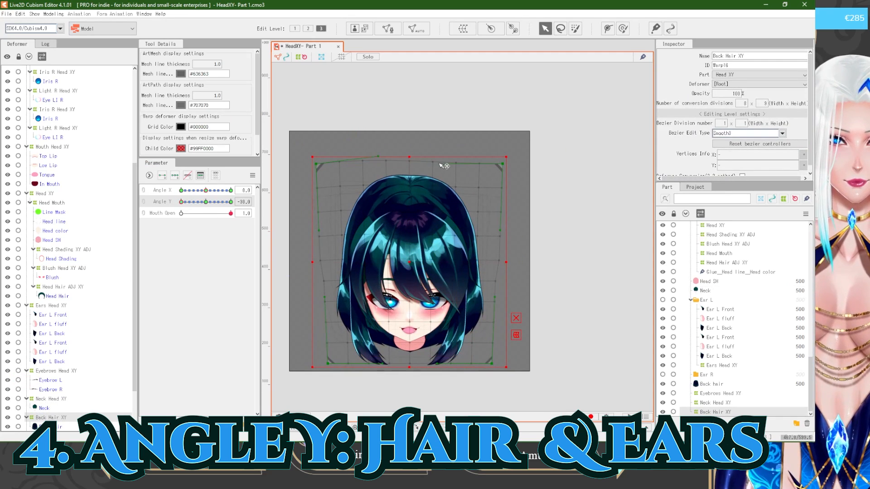
pyautogui.moveTo(319, 166); pyautogui.dragTo(318, 170)
pyautogui.moveTo(444, 162); pyautogui.dragTo(444, 161)
pyautogui.moveTo(505, 166); pyautogui.dragTo(505, 170)
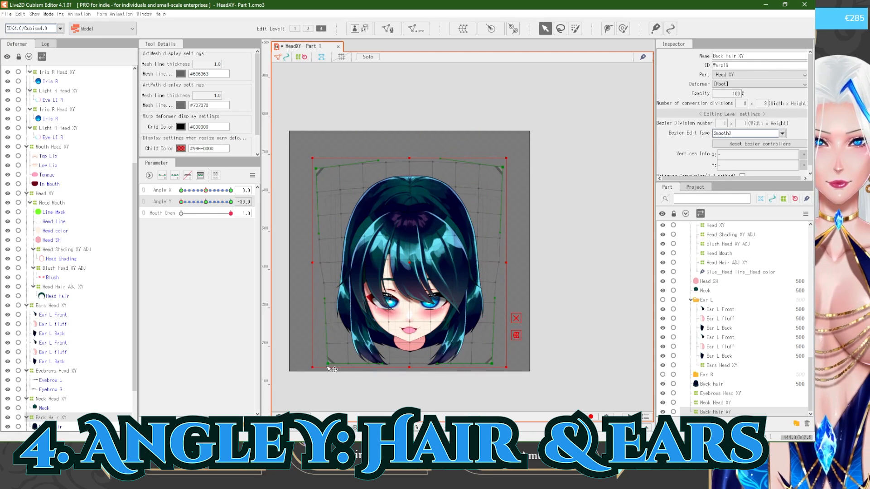
pyautogui.moveTo(328, 365); pyautogui.dragTo(334, 363)
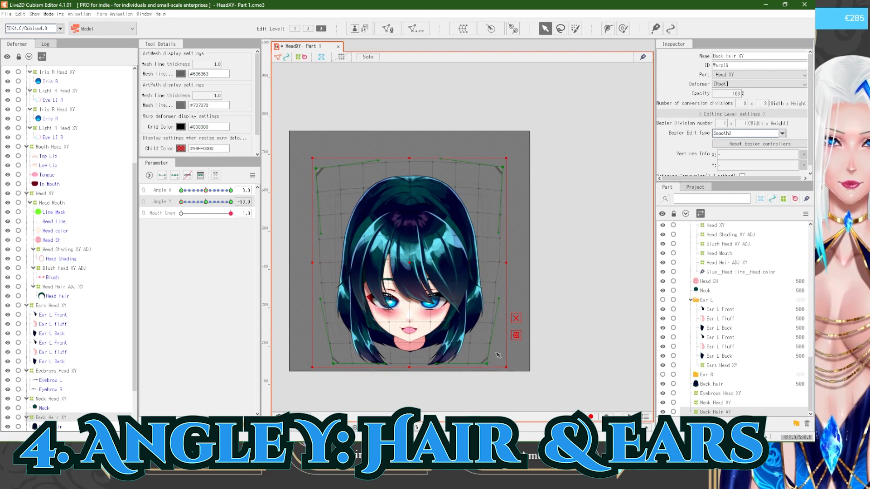
pyautogui.click(560, 358)
pyautogui.moveTo(181, 202); pyautogui.dragTo(178, 207)
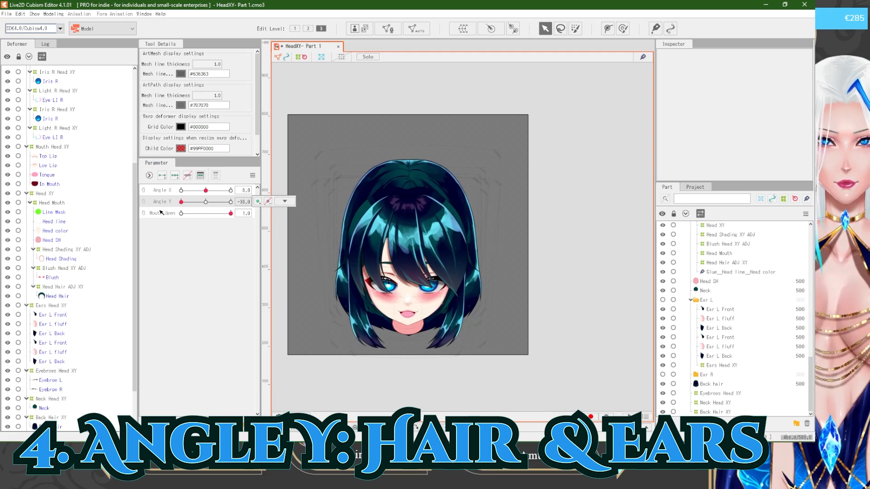
# Step: Adjust the lower rows of the Back Hair XY deformer and raise its lower corners at Angle Y -30
pyautogui.click(61, 417)
pyautogui.moveTo(301, 240); pyautogui.dragTo(554, 381)
pyautogui.moveTo(408, 341); pyautogui.dragTo(408, 345)
pyautogui.click(51, 399)
pyautogui.click(52, 417)
pyautogui.moveTo(332, 341); pyautogui.dragTo(335, 330)
pyautogui.moveTo(486, 341); pyautogui.dragTo(491, 329)
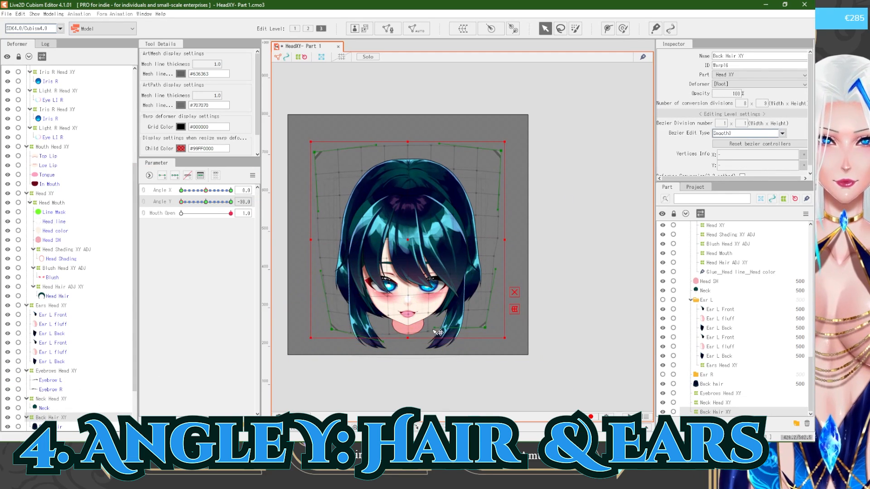
pyautogui.moveTo(182, 202)
pyautogui.mouseDown()
pyautogui.moveTo(207, 202)
pyautogui.moveTo(178, 206)
pyautogui.mouseUp()
# Step: Select the lower half of the Side Hair XY deformer and shorten it slightly at Angle Y -30
pyautogui.scroll(5, 68, 181)
pyautogui.click(59, 71)
pyautogui.scroll(2, 60, 73)
pyautogui.click(59, 95)
pyautogui.moveTo(309, 280); pyautogui.dragTo(507, 378)
pyautogui.moveTo(305, 242); pyautogui.dragTo(538, 383)
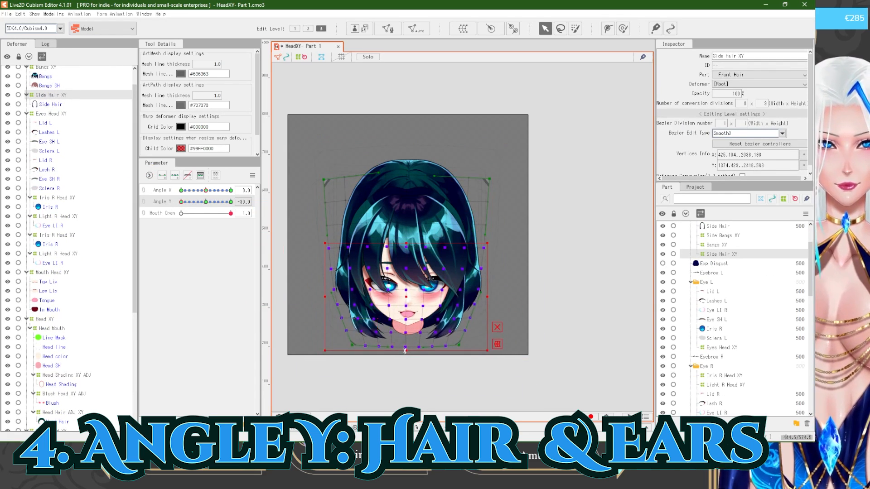
pyautogui.moveTo(405, 351); pyautogui.dragTo(404, 346)
pyautogui.click(544, 329)
# Step: Set Angle Y to 30, select the upper half of the Back Hair XY deformer and lower its top edge
pyautogui.scroll(-2, 434, 319)
pyautogui.moveTo(182, 202); pyautogui.dragTo(232, 203)
pyautogui.scroll(2, 431, 263)
pyautogui.scroll(-5, 122, 339)
pyautogui.click(126, 416)
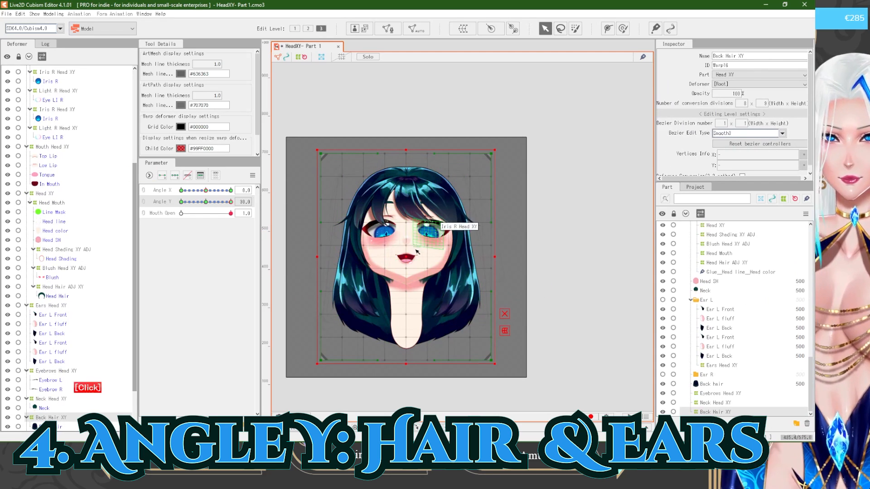
pyautogui.moveTo(295, 118); pyautogui.dragTo(551, 289)
pyautogui.moveTo(406, 150); pyautogui.dragTo(406, 161)
pyautogui.click(60, 417)
# Step: Widen the lower corners of Back Hair XY, pull its upper corners inward and bow its lower edge downward at Angle Y 30
pyautogui.moveTo(322, 361); pyautogui.dragTo(312, 360)
pyautogui.moveTo(321, 165); pyautogui.dragTo(330, 164)
pyautogui.moveTo(491, 164); pyautogui.dragTo(484, 165)
pyautogui.moveTo(489, 229); pyautogui.dragTo(491, 228)
pyautogui.moveTo(377, 361); pyautogui.dragTo(378, 365)
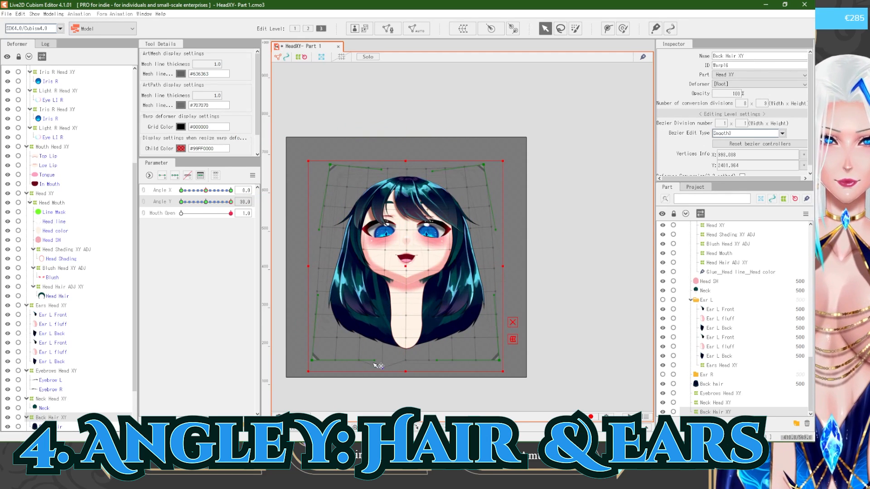
pyautogui.moveTo(437, 361); pyautogui.dragTo(437, 368)
# Step: Preview the hair across the Angle Y range and show the cat ears
pyautogui.moveTo(230, 202); pyautogui.dragTo(248, 190)
pyautogui.scroll(-2, 445, 199)
pyautogui.click(563, 224)
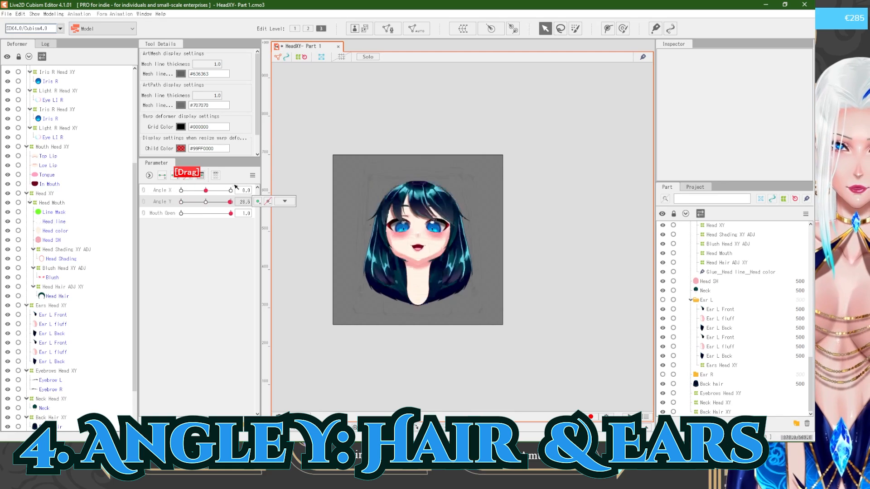
pyautogui.scroll(2, 357, 181)
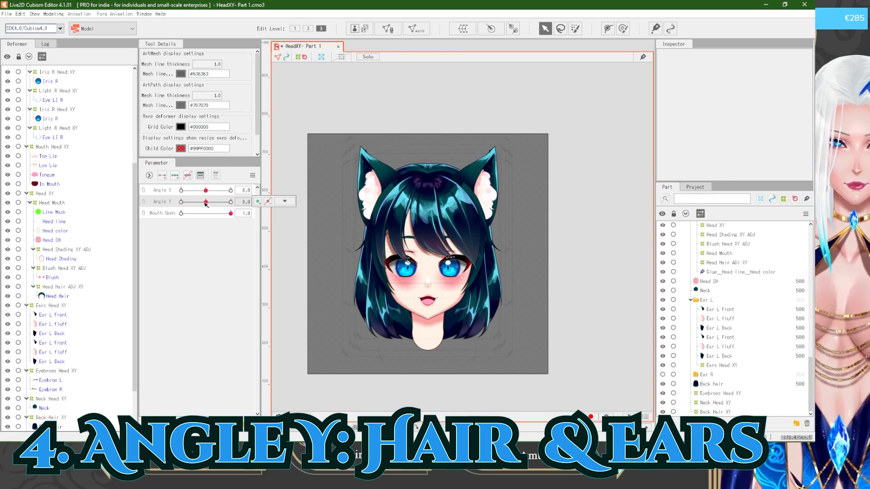
# Step: Lower and spread the upper corners of the Ears Head XY deformer and arch its top edge at Angle Y -30
pyautogui.click(379, 181)
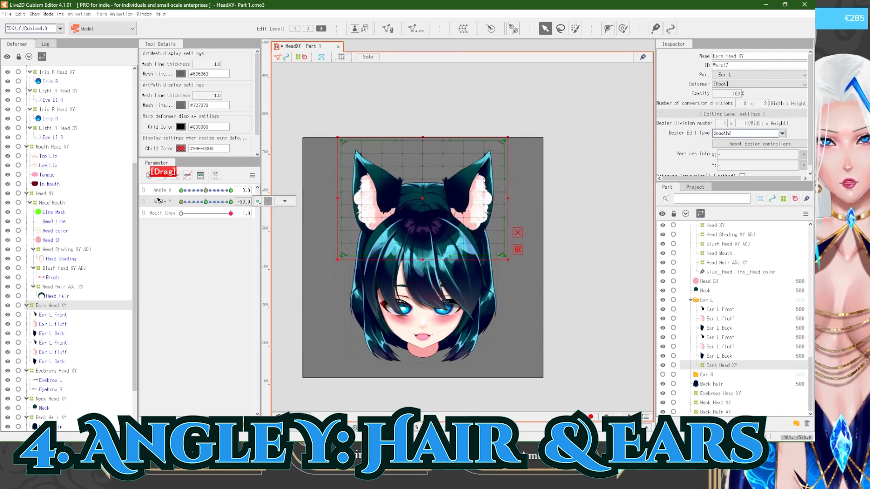
pyautogui.moveTo(335, 144); pyautogui.dragTo(327, 167)
pyautogui.moveTo(505, 167); pyautogui.dragTo(519, 167)
pyautogui.moveTo(390, 165); pyautogui.dragTo(390, 157)
pyautogui.moveTo(454, 168); pyautogui.dragTo(455, 162)
pyautogui.moveTo(327, 166); pyautogui.dragTo(322, 166)
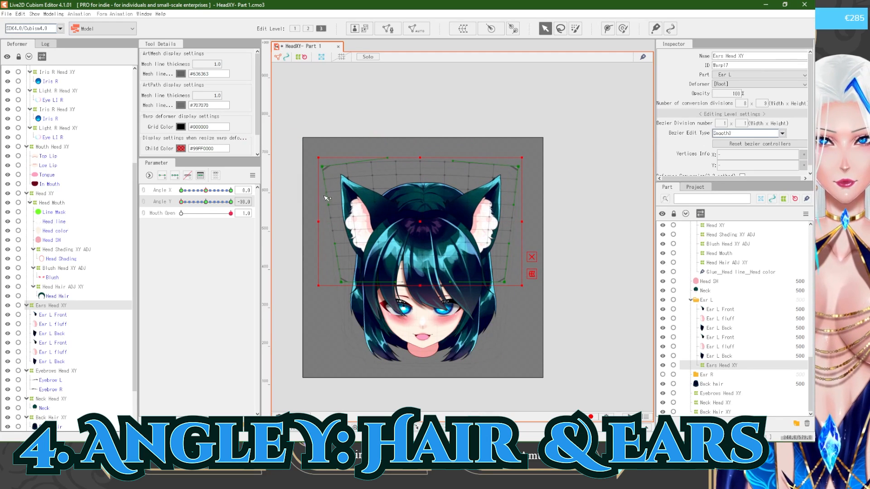
# Step: Spread the upper corners of the Ears Head XY deformer further outward at Angle Y -30
pyautogui.moveTo(528, 168); pyautogui.dragTo(528, 168)
pyautogui.moveTo(192, 203); pyautogui.dragTo(182, 203)
pyautogui.moveTo(327, 169); pyautogui.dragTo(323, 169)
pyautogui.moveTo(531, 166); pyautogui.dragTo(536, 166)
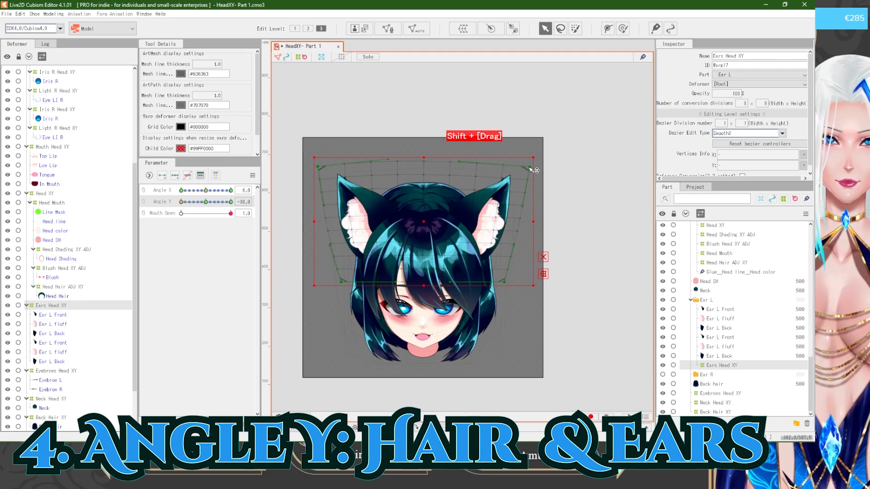
# Step: Set Angle Y to 30 and lower the upper rows of the Ears Head XY deformer
pyautogui.moveTo(181, 202); pyautogui.dragTo(265, 202)
pyautogui.moveTo(302, 110); pyautogui.dragTo(535, 224)
pyautogui.moveTo(423, 137); pyautogui.dragTo(423, 150)
pyautogui.moveTo(301, 124); pyautogui.dragTo(539, 244)
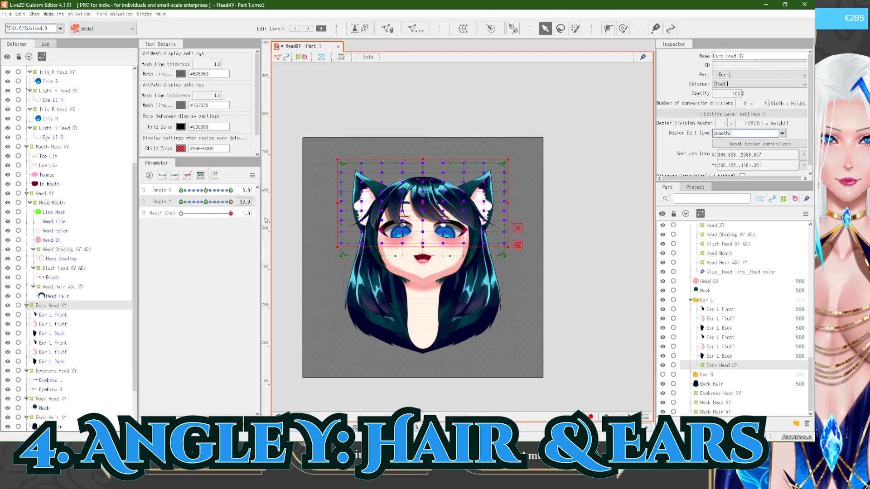
pyautogui.click(365, 151)
# Step: Pull the upper corners of the Ears Head XY deformer inward and adjust its side edge at Angle Y 30
pyautogui.click(340, 163)
pyautogui.moveTo(342, 163); pyautogui.dragTo(354, 163)
pyautogui.keyDown('shift'); pyautogui.click(489, 163); pyautogui.keyUp('shift')
pyautogui.keyDown('shift'); pyautogui.click(355, 163); pyautogui.keyUp('shift')
pyautogui.moveTo(489, 164); pyautogui.dragTo(491, 167)
pyautogui.moveTo(214, 202); pyautogui.dragTo(256, 187)
pyautogui.moveTo(507, 229); pyautogui.dragTo(507, 231)
# Step: Reshape the Ear L Front mesh of the model's left ear with the deform brush at Angle Y -30
pyautogui.moveTo(219, 203); pyautogui.dragTo(181, 202)
pyautogui.click(487, 181)
pyautogui.scroll(3, 531, 154)
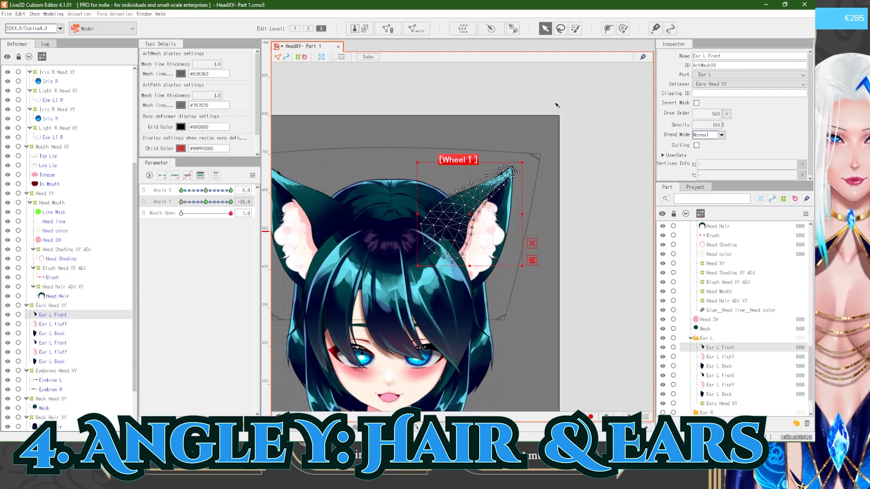
pyautogui.click(623, 28)
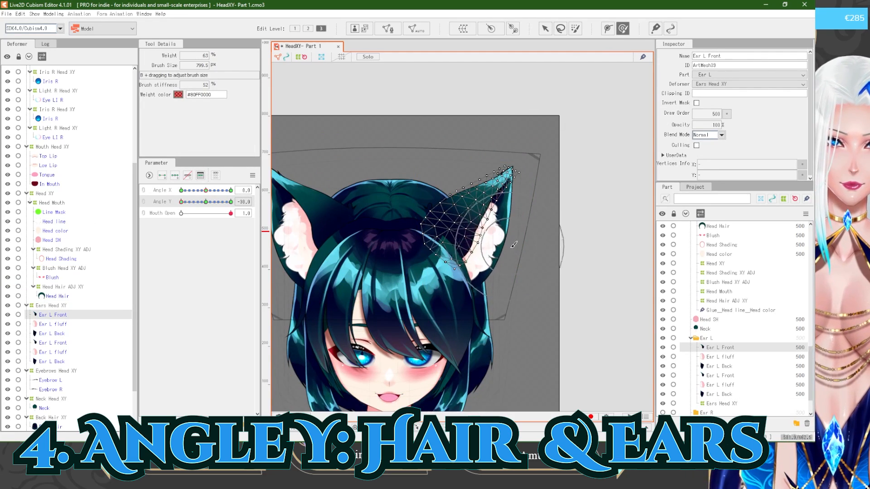
pyautogui.scroll(-3, 521, 256)
pyautogui.moveTo(188, 203); pyautogui.dragTo(182, 202)
pyautogui.scroll(3, 505, 256)
pyautogui.click(482, 241)
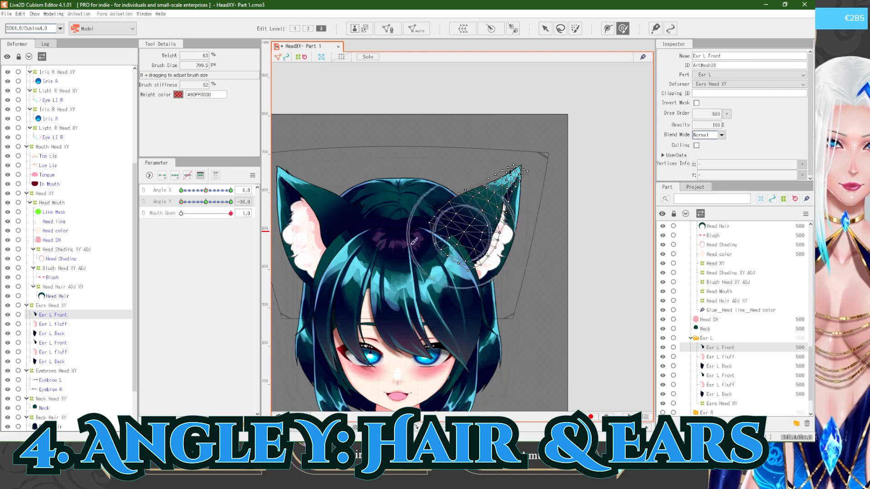
# Step: Brush the opposite ear's front mesh, plus the ear back and fluff meshes, into shape at Angle Y -30
pyautogui.click(52, 342)
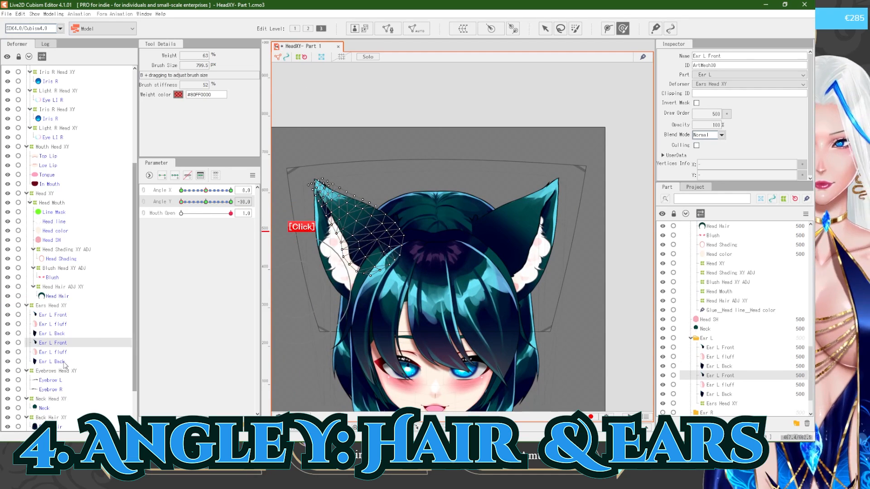
pyautogui.click(52, 334)
pyautogui.scroll(2, 475, 280)
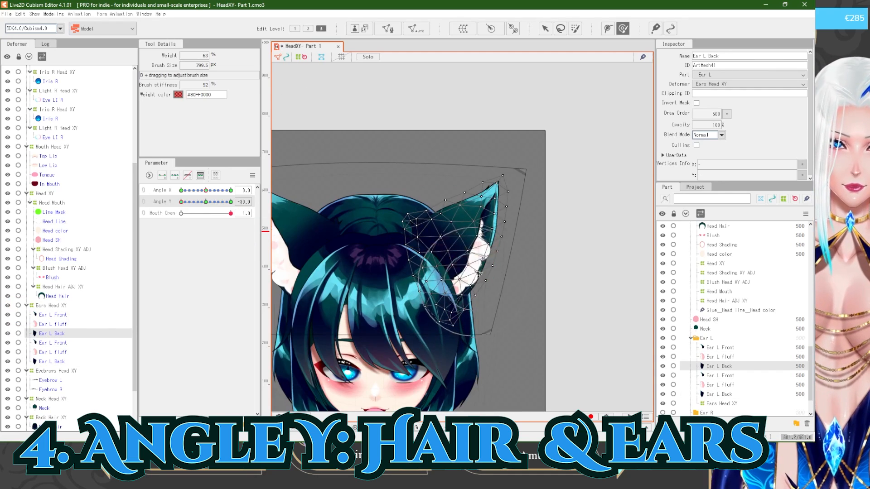
pyautogui.click(67, 352)
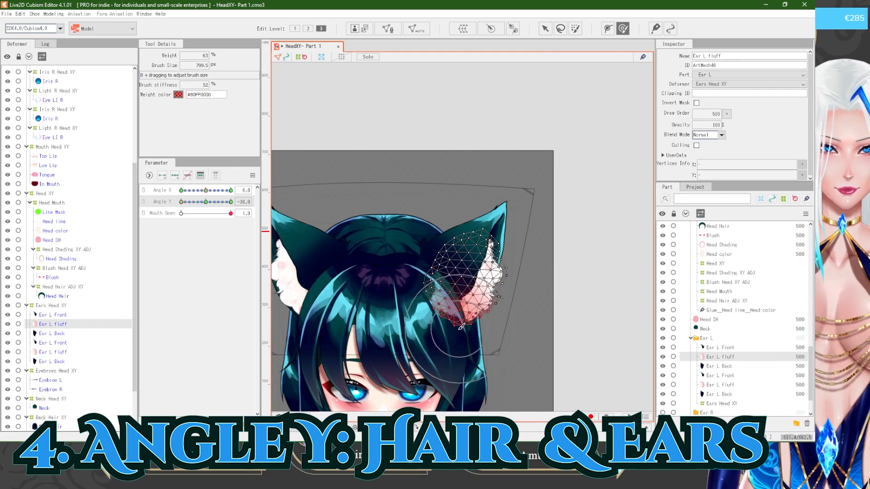
pyautogui.moveTo(297, 289); pyautogui.dragTo(302, 288)
# Step: Select the Ears Head XY deformer and fine-tune its side edges and upper corner at Angle Y -30
pyautogui.click(545, 28)
pyautogui.click(462, 130)
pyautogui.scroll(-2, 462, 130)
pyautogui.moveTo(181, 202)
pyautogui.mouseDown()
pyautogui.moveTo(191, 203)
pyautogui.moveTo(181, 202)
pyautogui.mouseUp()
pyautogui.click(51, 306)
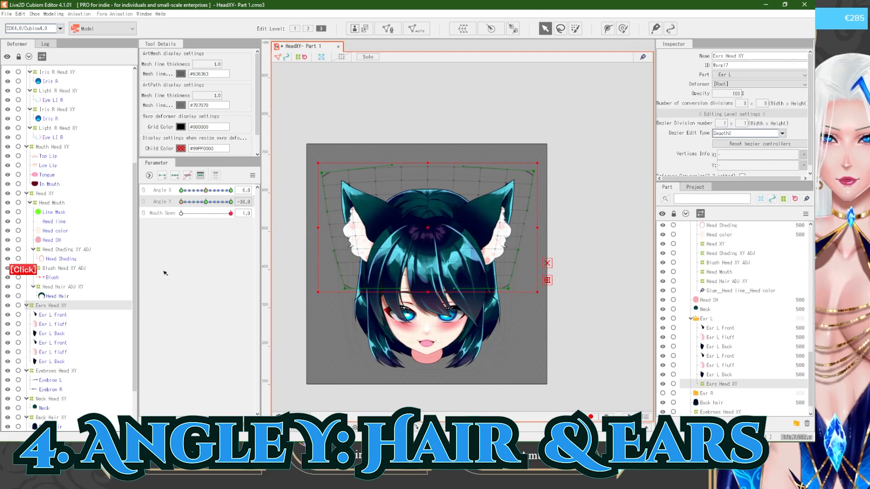
pyautogui.moveTo(523, 211); pyautogui.dragTo(524, 210)
pyautogui.moveTo(328, 212); pyautogui.dragTo(332, 211)
pyautogui.moveTo(181, 202)
pyautogui.mouseDown()
pyautogui.moveTo(206, 202)
pyautogui.moveTo(182, 202)
pyautogui.mouseUp()
pyautogui.moveTo(322, 173); pyautogui.dragTo(324, 173)
# Step: Set Angle Y to 30 and reshape the Ear L Front mesh of the model's left ear with the deform brush
pyautogui.moveTo(181, 202); pyautogui.dragTo(231, 203)
pyautogui.scroll(4, 402, 178)
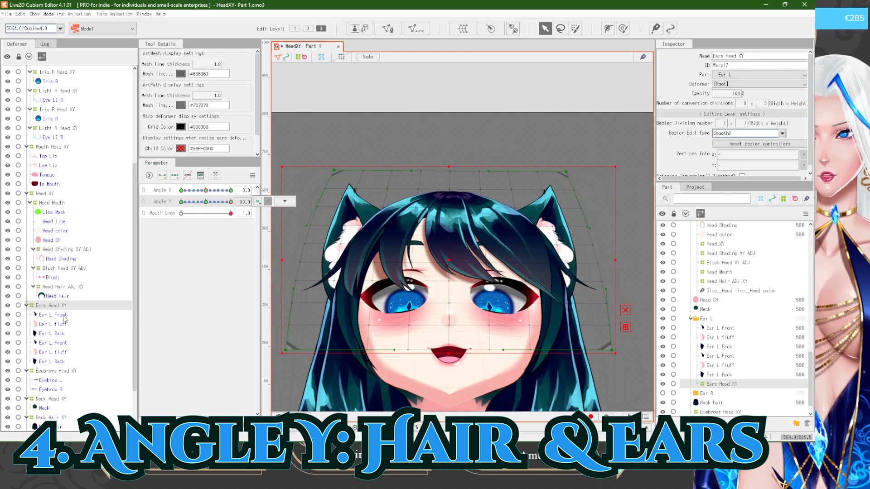
pyautogui.click(61, 315)
pyautogui.click(622, 28)
pyautogui.moveTo(530, 245); pyautogui.dragTo(524, 247)
pyautogui.moveTo(510, 171); pyautogui.dragTo(487, 153)
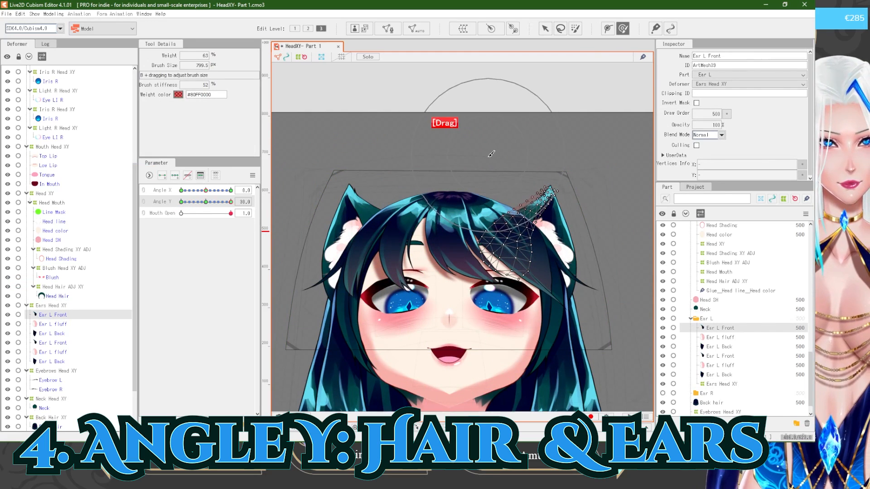
# Step: Adjust the opposite ear's front mesh and the ear back meshes with the deform brush at Angle Y 30
pyautogui.click(64, 334)
pyautogui.click(65, 343)
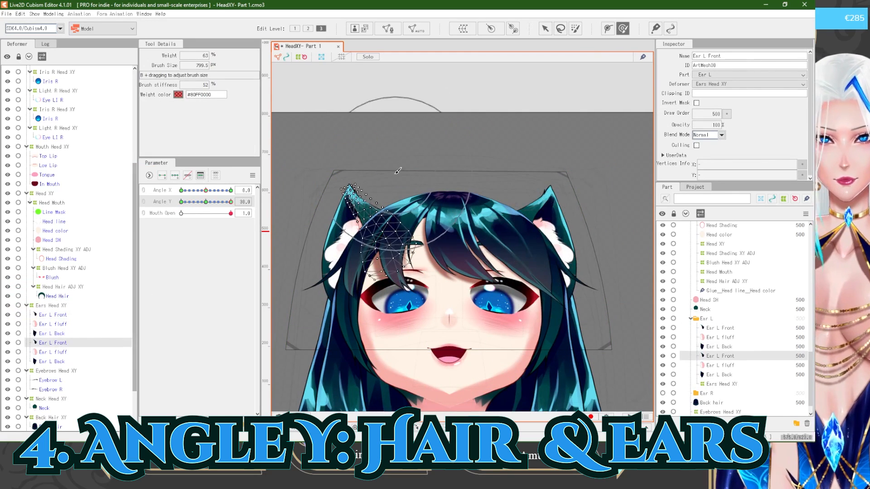
pyautogui.click(59, 362)
pyautogui.click(54, 334)
pyautogui.moveTo(540, 279); pyautogui.dragTo(546, 281)
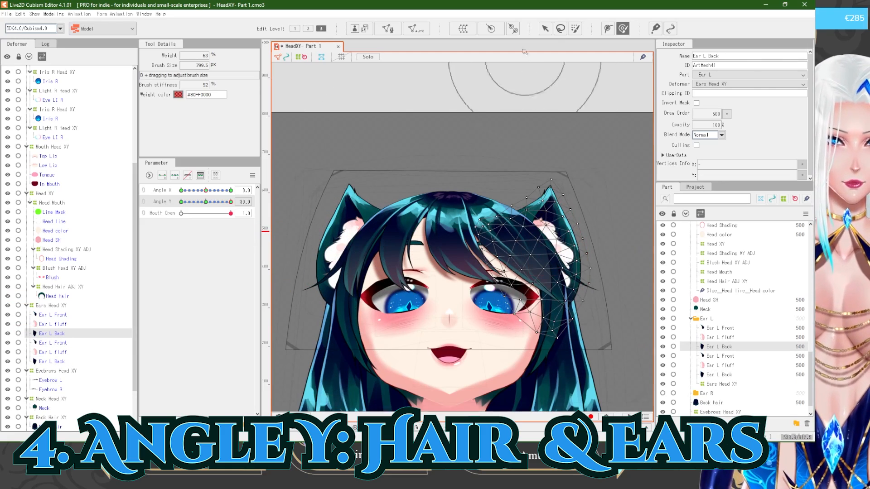
# Step: Deselect the ear mesh and check the hair and ears across the full Angle Y range
pyautogui.click(545, 29)
pyautogui.scroll(-4, 458, 105)
pyautogui.click(308, 192)
pyautogui.moveTo(226, 202); pyautogui.dragTo(206, 197)
pyautogui.scroll(12, 769, 393)
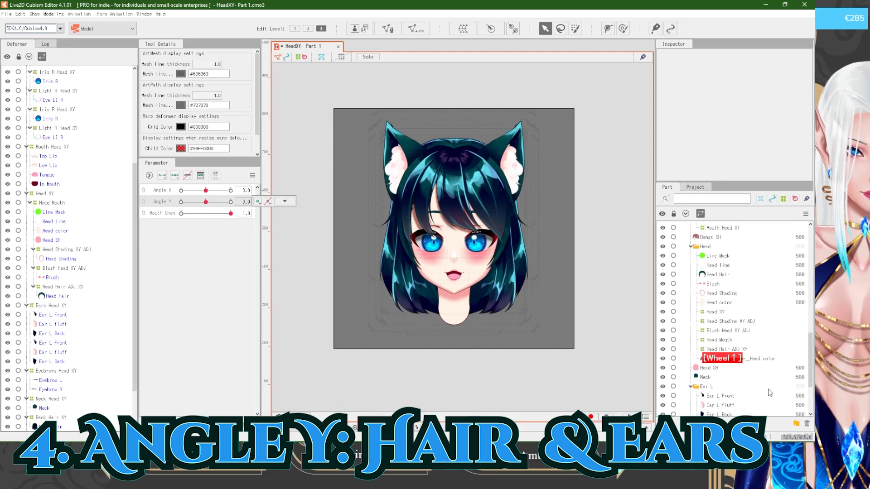
pyautogui.moveTo(496, 295); pyautogui.dragTo(485, 318)
pyautogui.scroll(2, 416, 258)
pyautogui.moveTo(206, 201); pyautogui.dragTo(230, 198)
pyautogui.scroll(-4, 406, 252)
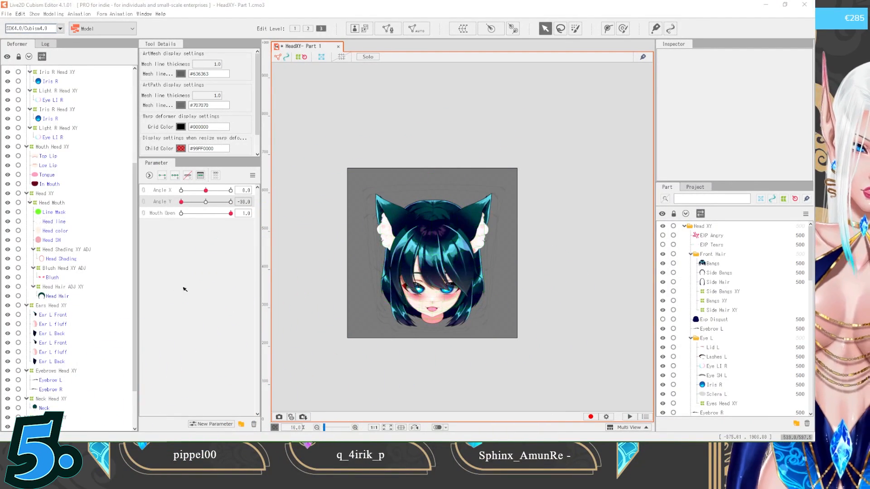
# Step: Link Angle X and Angle Y into one combined parameter pad and test the head movement on it
pyautogui.moveTo(180, 202); pyautogui.dragTo(237, 205)
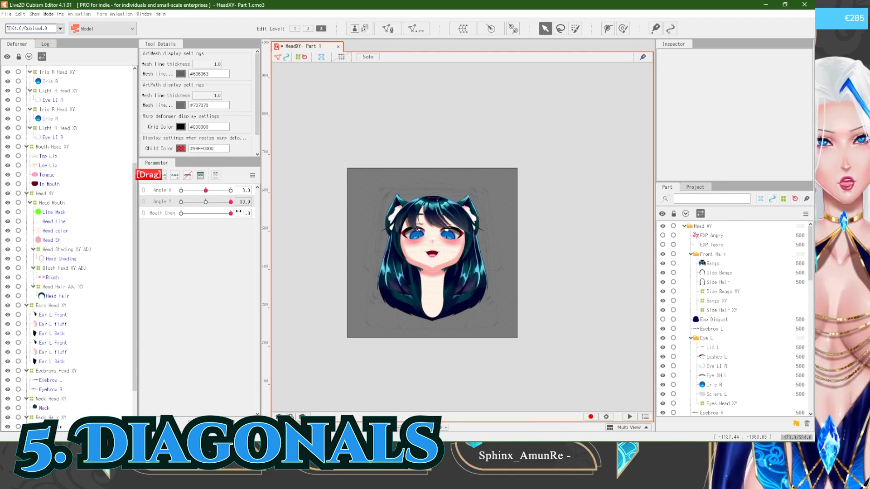
pyautogui.rightClick(205, 202)
pyautogui.click(145, 190)
pyautogui.moveTo(204, 203); pyautogui.dragTo(165, 218)
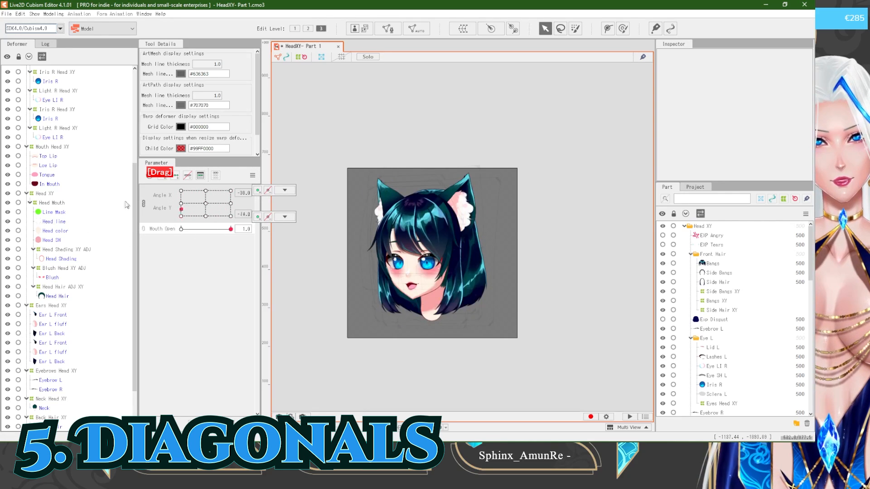
# Step: Select all objects keyed to Angle X and Angle Y and synthesize their corner shapes for these two parameters
pyautogui.click(285, 190)
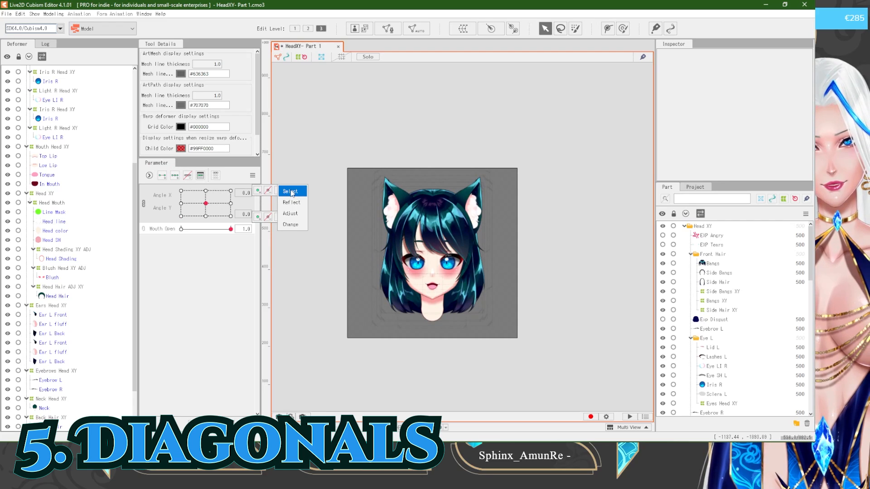
pyautogui.click(291, 191)
pyautogui.click(252, 176)
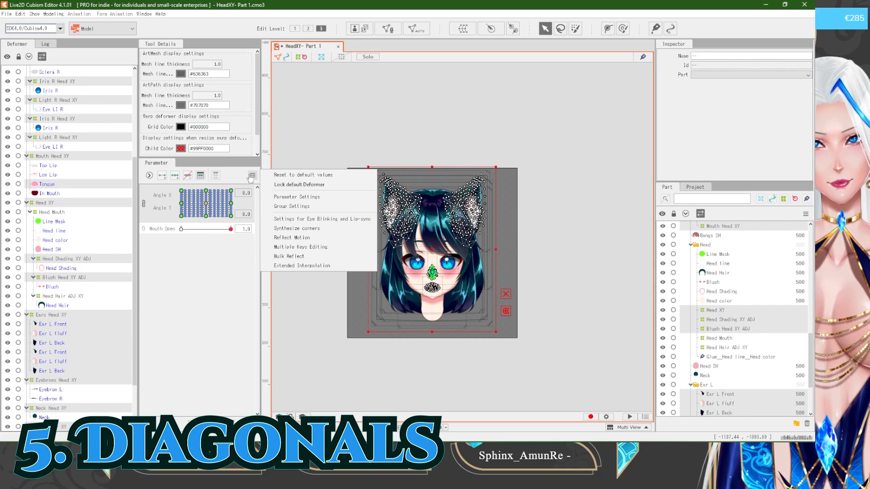
pyautogui.click(320, 229)
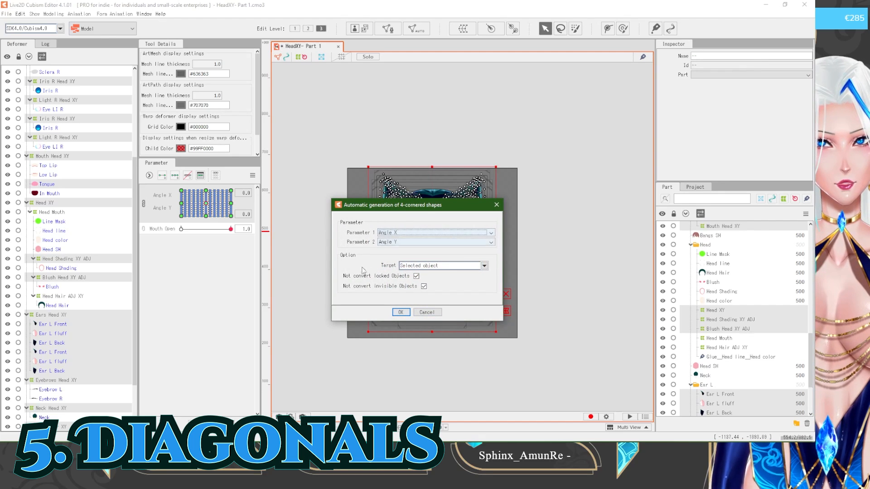
pyautogui.click(401, 312)
# Step: Set Mouth Open to 0 and pose the head at Angle X -30, Angle Y 30
pyautogui.moveTo(230, 229); pyautogui.dragTo(166, 180)
pyautogui.click(552, 251)
pyautogui.scroll(2, 408, 198)
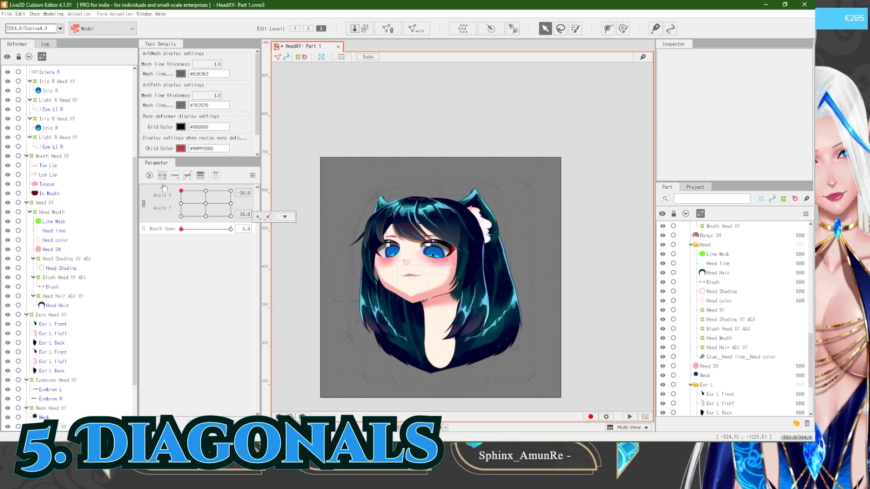
pyautogui.scroll(1, 335, 202)
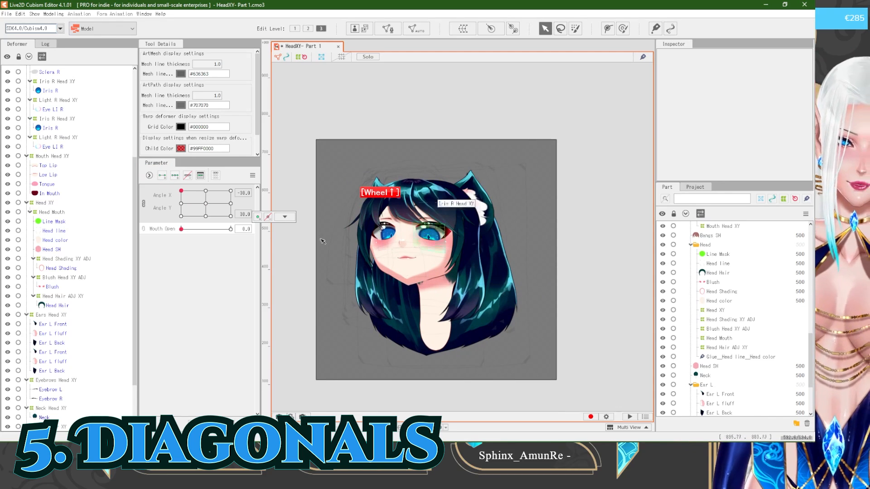
# Step: Examine the generated diagonal head poses, ending at Angle X -30, Angle Y 30
pyautogui.moveTo(182, 193); pyautogui.dragTo(130, 233)
pyautogui.moveTo(188, 261); pyautogui.dragTo(252, 279)
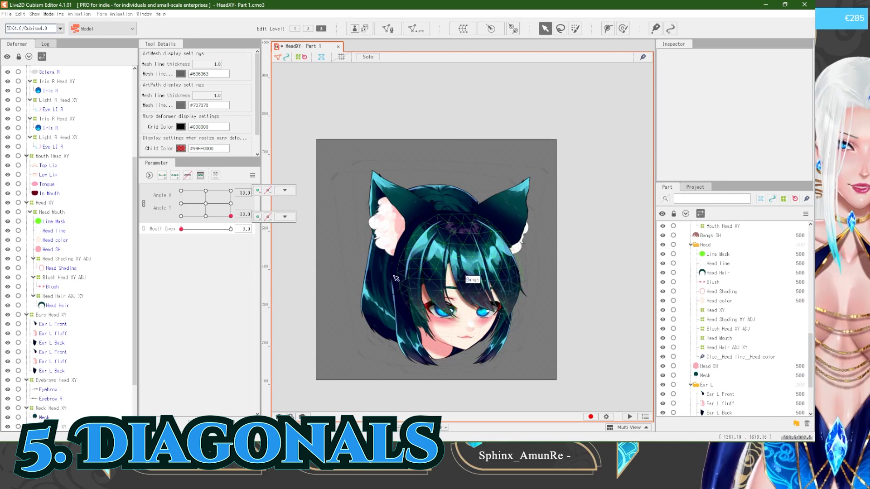
pyautogui.moveTo(230, 216); pyautogui.dragTo(160, 142)
pyautogui.moveTo(181, 191)
pyautogui.mouseDown()
pyautogui.moveTo(255, 178)
pyautogui.moveTo(179, 186)
pyautogui.mouseUp()
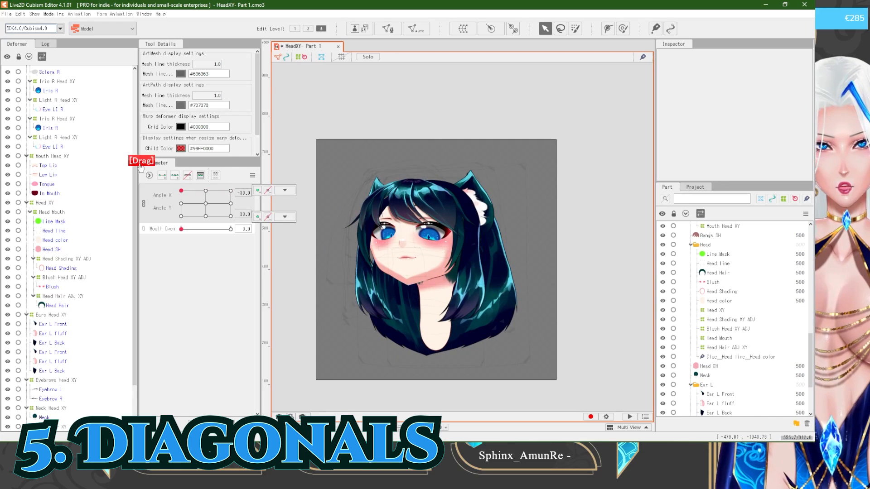
# Step: Hide the Back hair, the Ear L part and the Front Hair part
pyautogui.scroll(-3, 739, 356)
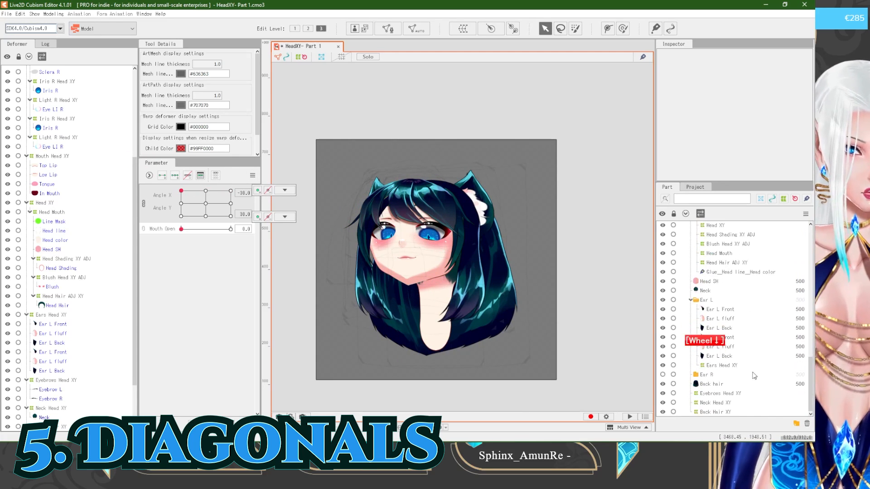
pyautogui.click(662, 385)
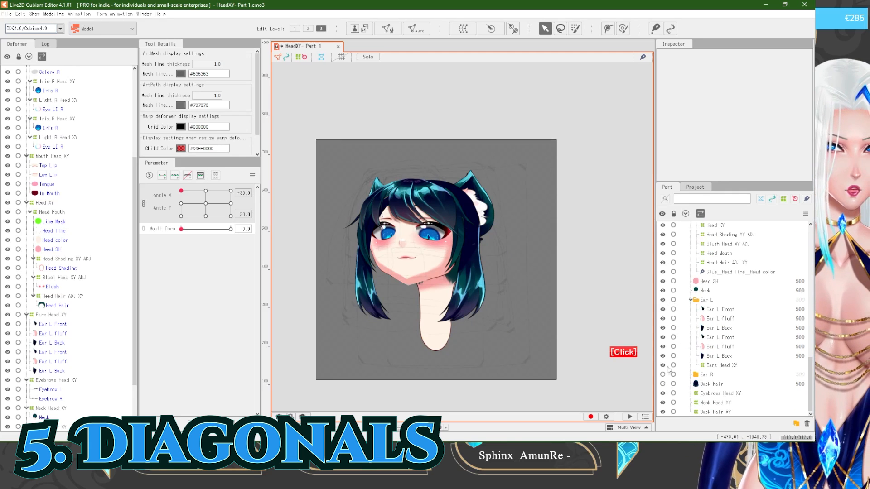
pyautogui.scroll(6, 675, 322)
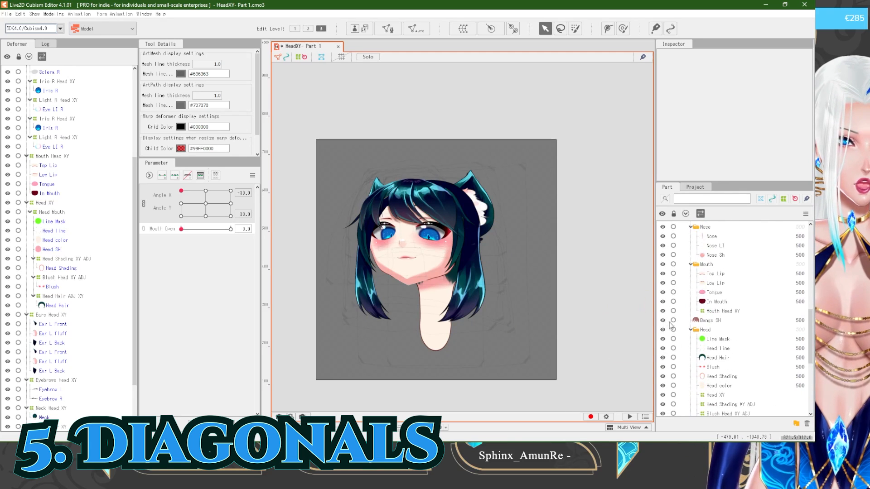
pyautogui.scroll(-6, 688, 313)
pyautogui.click(706, 299)
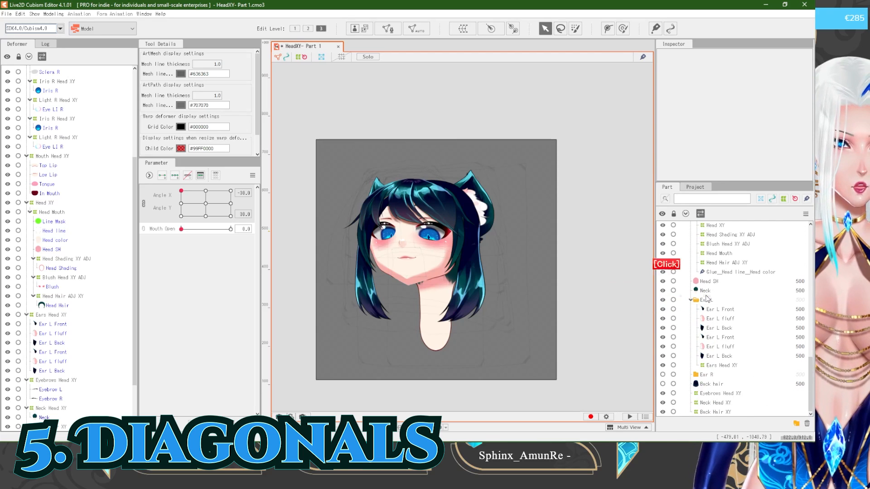
pyautogui.click(663, 300)
pyautogui.scroll(5, 730, 326)
pyautogui.scroll(1, 730, 325)
pyautogui.click(662, 254)
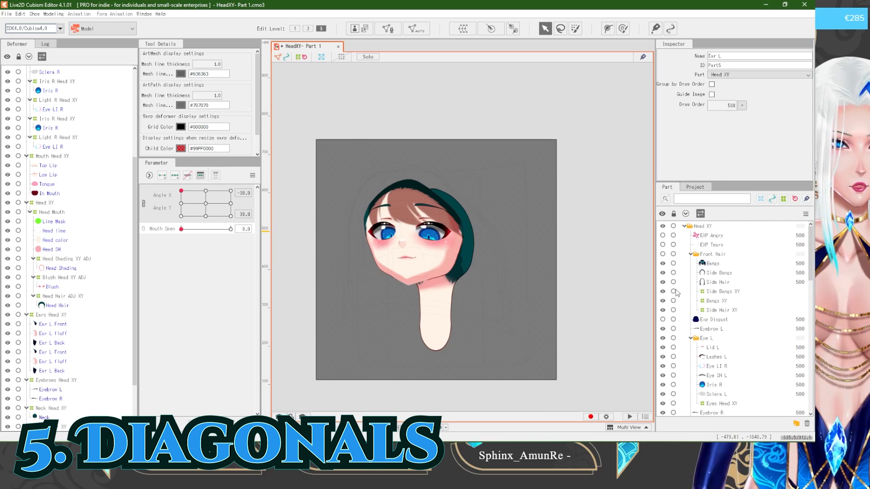
# Step: Hide the Bangs SH shadow layer and leave no object selected on the canvas
pyautogui.scroll(-1, 664, 342)
pyautogui.click(666, 304)
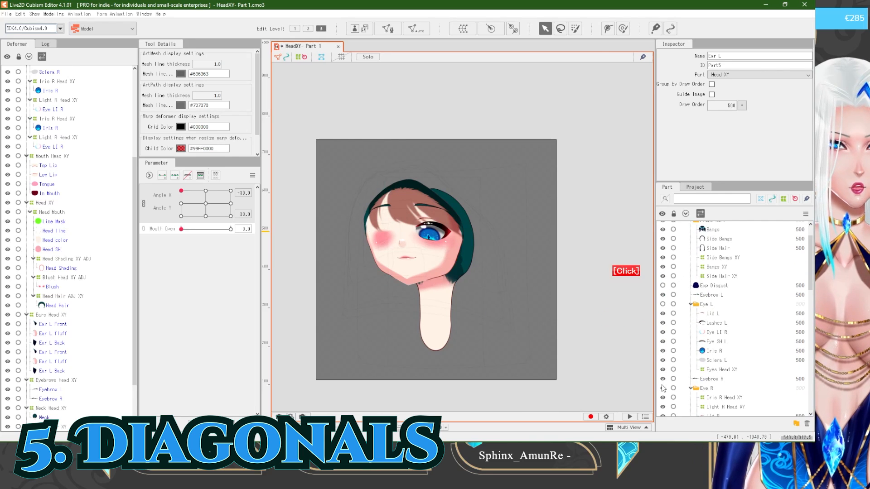
pyautogui.click(662, 305)
pyautogui.scroll(-3, 666, 308)
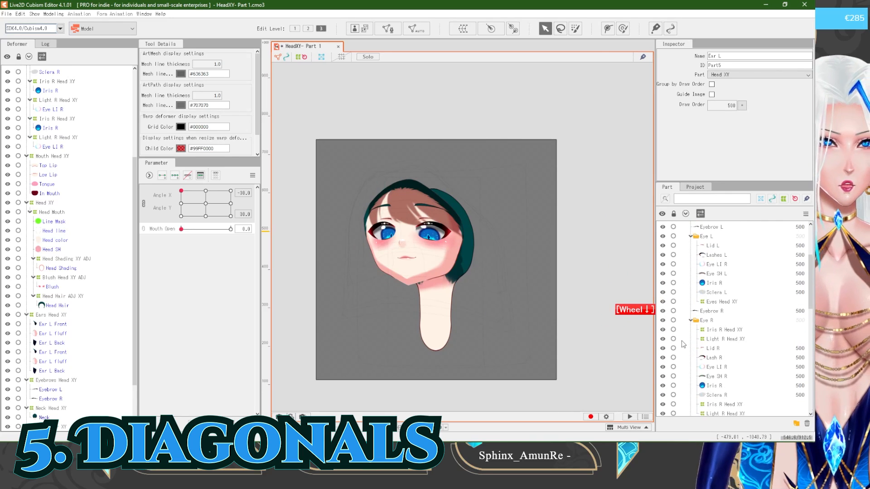
pyautogui.scroll(-1, 683, 344)
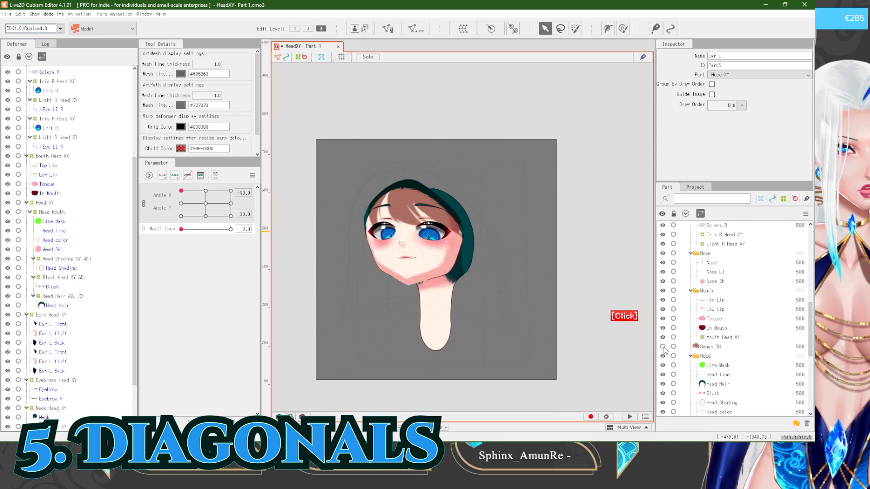
pyautogui.click(662, 347)
pyautogui.scroll(2, 410, 191)
pyautogui.click(395, 209)
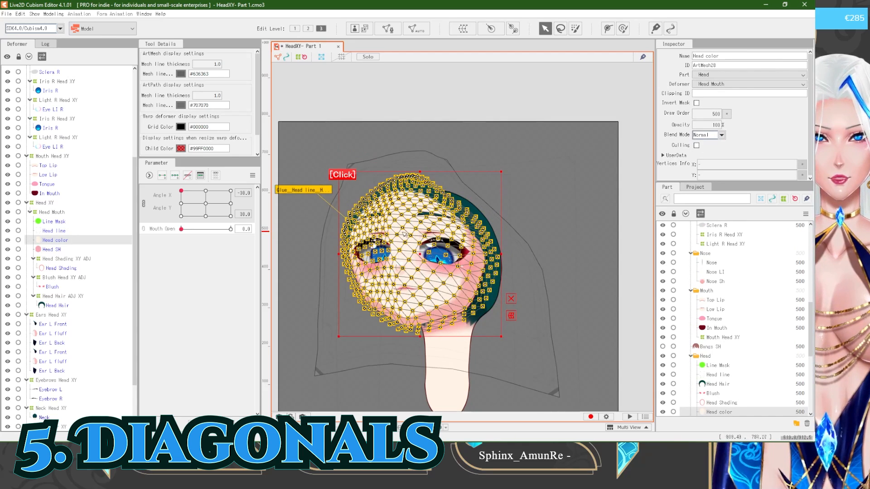
pyautogui.scroll(2, 314, 313)
pyautogui.click(296, 311)
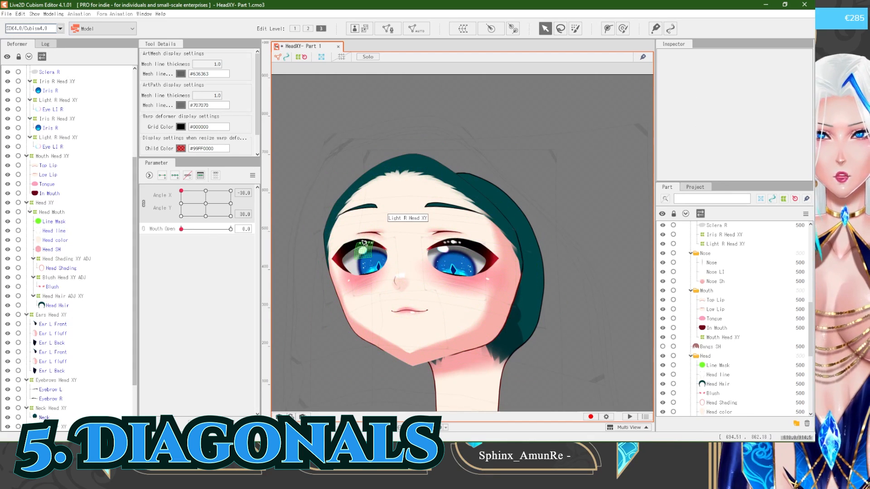
# Step: Select the Eyes Head XY warp deformer and show the canvas grid
pyautogui.click(58, 100)
pyautogui.scroll(1, 44, 148)
pyautogui.scroll(2, 56, 119)
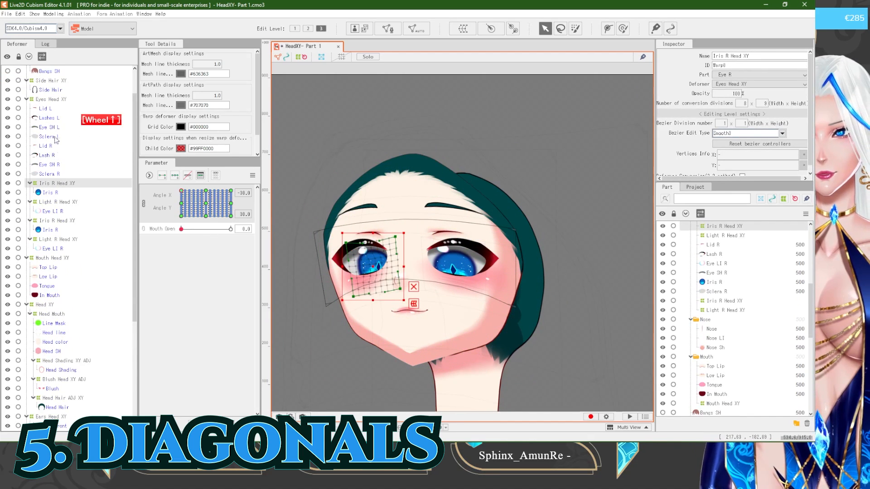
pyautogui.click(50, 99)
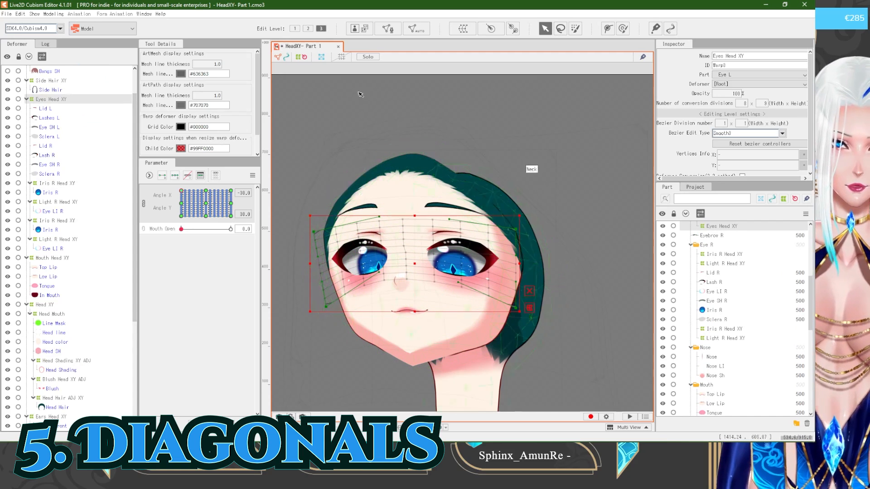
pyautogui.click(341, 57)
pyautogui.scroll(-2, 337, 165)
pyautogui.scroll(2, 340, 172)
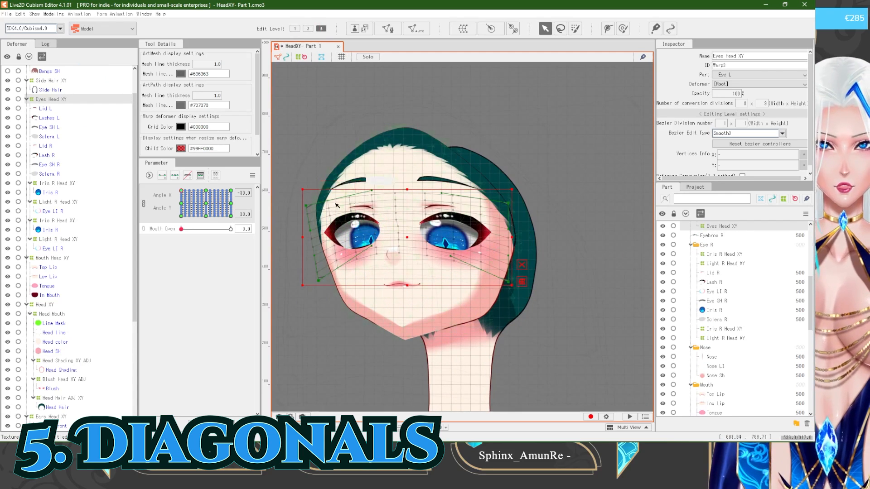
pyautogui.scroll(2, 337, 239)
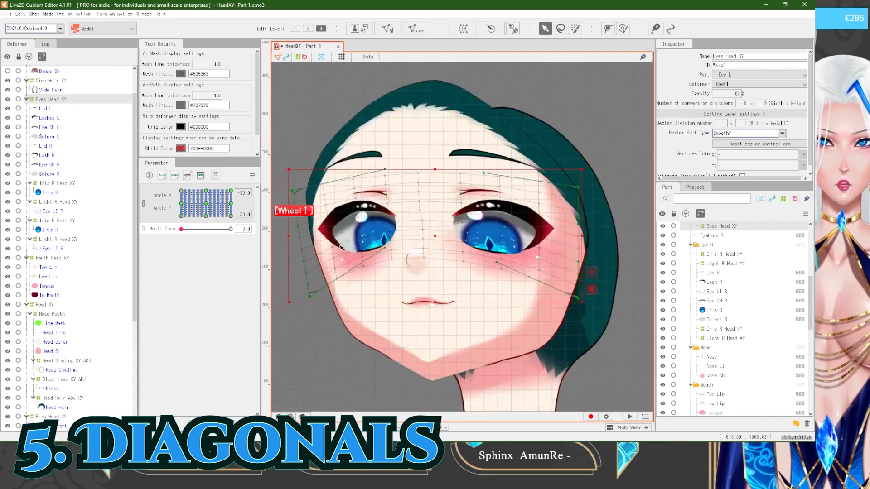
pyautogui.scroll(-2, 401, 240)
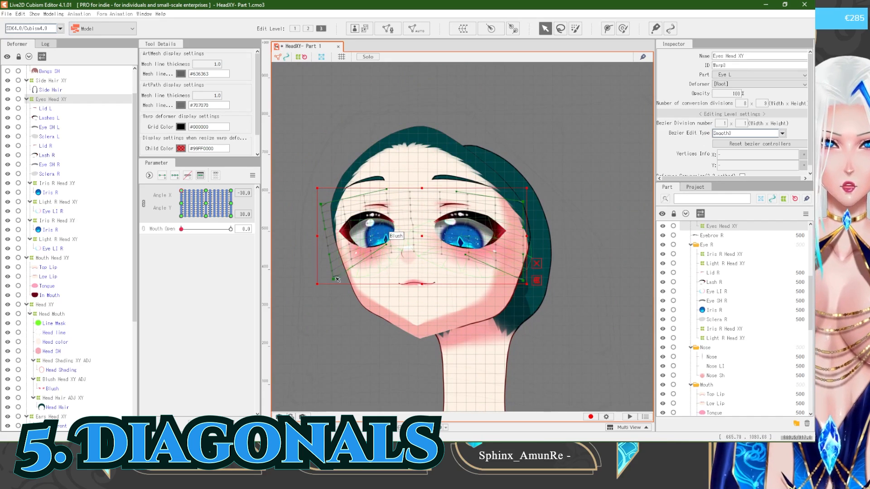
# Step: Tilt the Eyes Head XY deformer at Angle X -30, Angle Y 30 by lowering its left corners and raising its right side
pyautogui.moveTo(340, 282); pyautogui.dragTo(345, 293)
pyautogui.moveTo(326, 208); pyautogui.dragTo(326, 224)
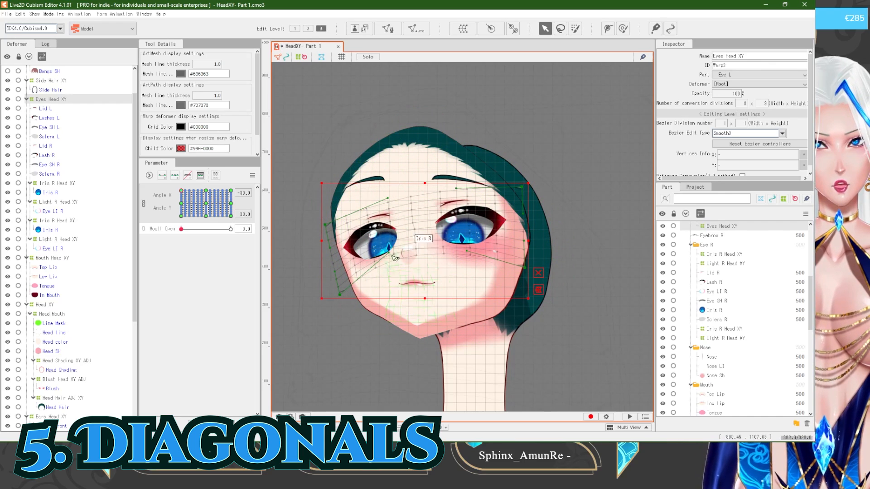
pyautogui.click(327, 225)
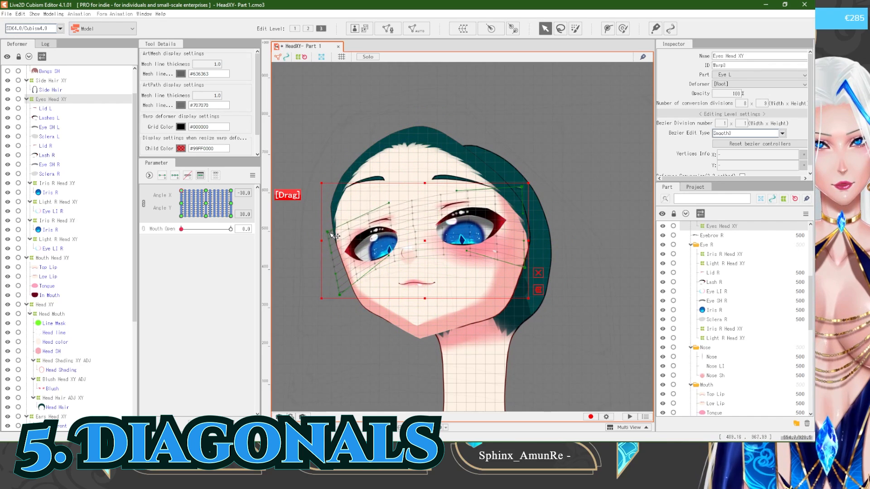
pyautogui.moveTo(340, 295); pyautogui.dragTo(343, 299)
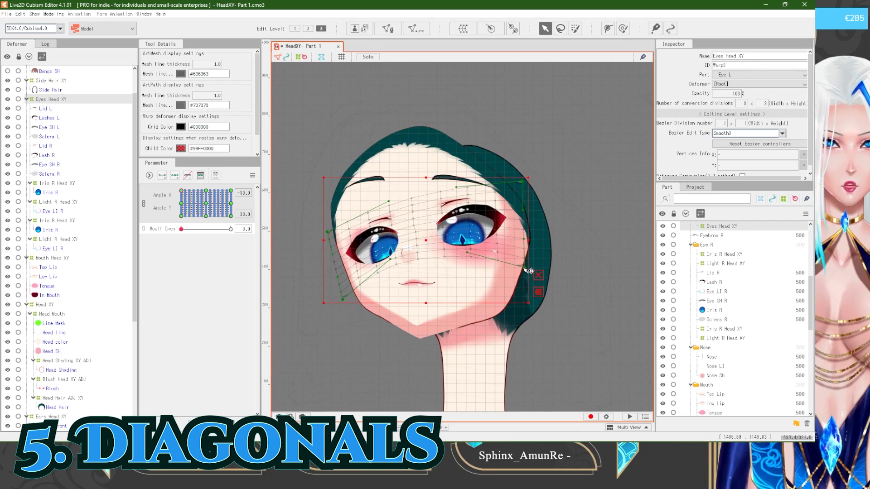
pyautogui.moveTo(180, 191)
pyautogui.mouseDown()
pyautogui.moveTo(206, 185)
pyautogui.moveTo(179, 178)
pyautogui.mouseUp()
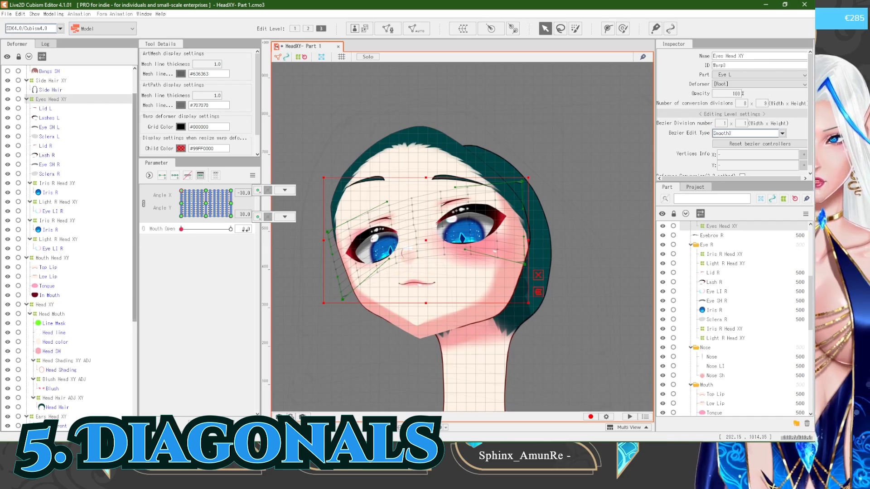
pyautogui.moveTo(181, 191); pyautogui.dragTo(154, 189)
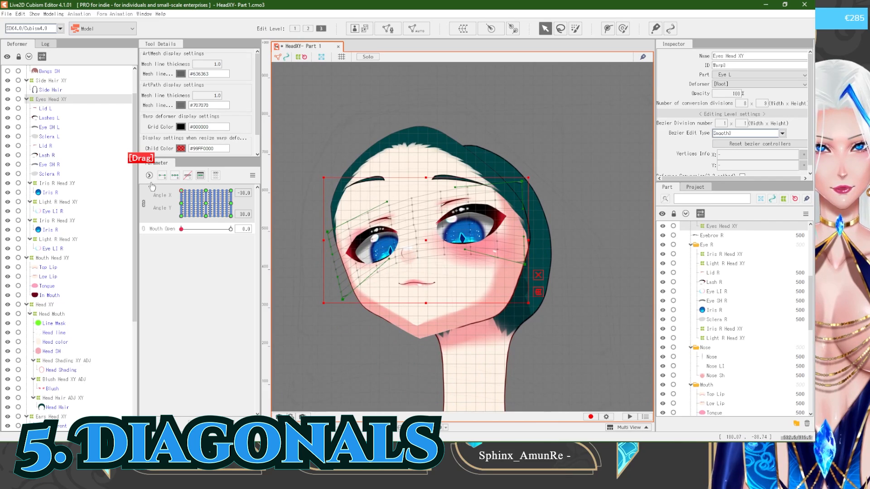
# Step: Tilt the Eyebrows Head XY deformer to follow the slanted eyes, lowering its left corners and raising its right side
pyautogui.click(381, 180)
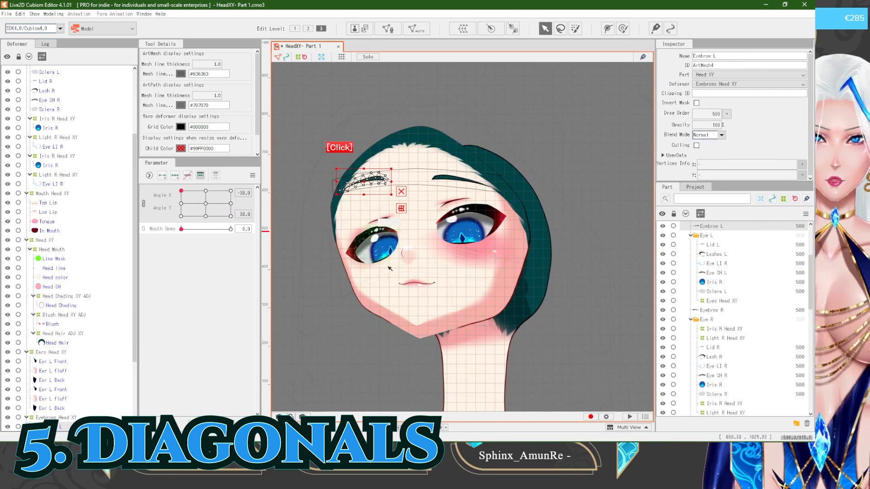
pyautogui.scroll(-1, 378, 184)
pyautogui.scroll(1, 376, 187)
pyautogui.click(68, 418)
pyautogui.scroll(2, 425, 239)
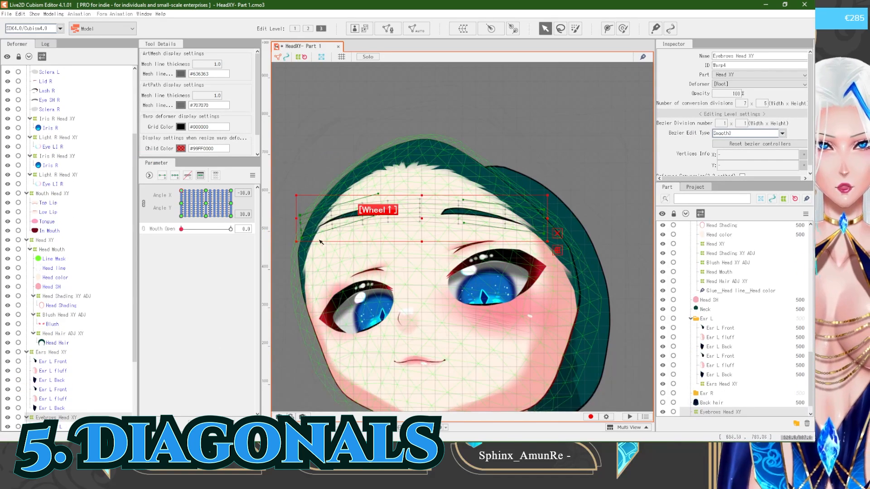
pyautogui.moveTo(300, 239); pyautogui.dragTo(301, 257)
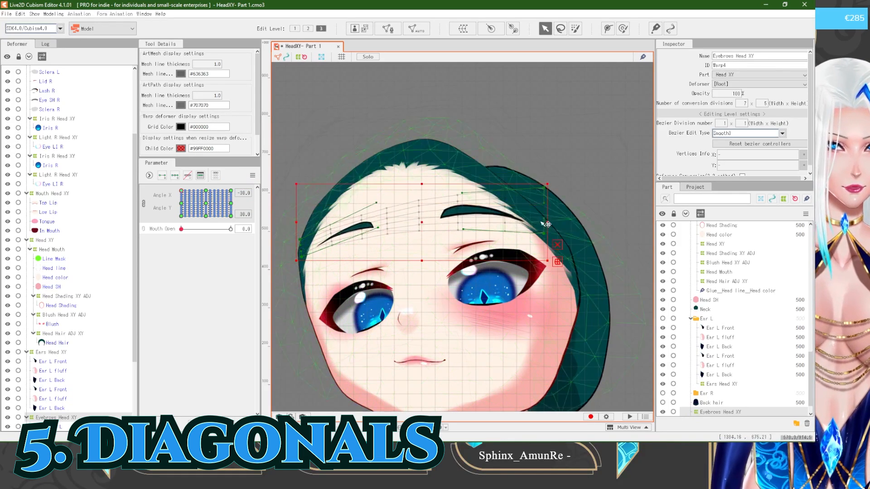
pyautogui.moveTo(425, 228); pyautogui.dragTo(424, 239)
# Step: Refine the eyebrow deformer's corners, nudging the lower-left one inward and the lower-right one up, and test the pose
pyautogui.scroll(-2, 386, 238)
pyautogui.scroll(2, 358, 256)
pyautogui.moveTo(314, 264); pyautogui.dragTo(322, 268)
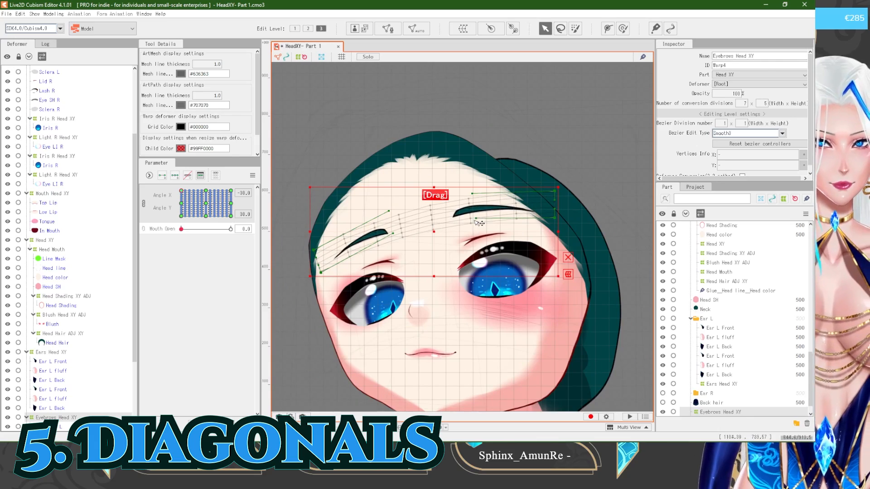
pyautogui.moveTo(555, 217); pyautogui.dragTo(554, 211)
pyautogui.scroll(-2, 498, 223)
pyautogui.moveTo(181, 190); pyautogui.dragTo(154, 178)
pyautogui.moveTo(464, 181); pyautogui.dragTo(429, 180)
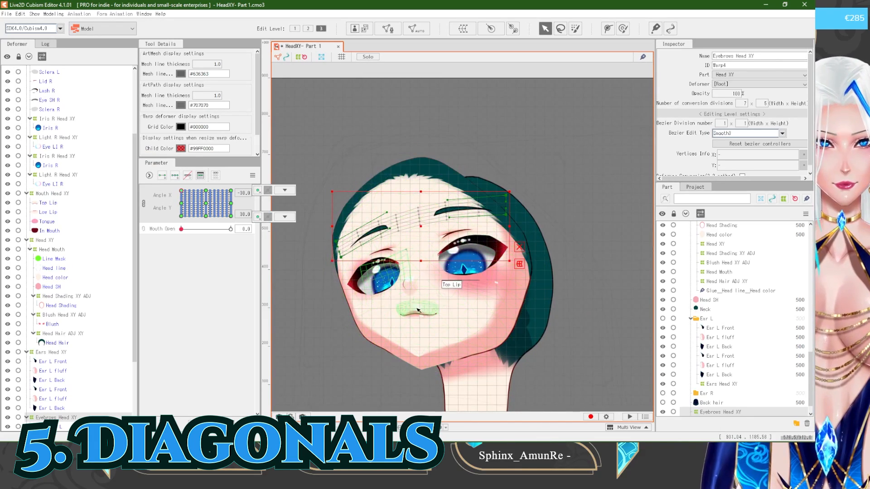
# Step: Rotate the Nose LI and Nose Sh meshes counterclockwise to match the tilt of the face
pyautogui.click(401, 290)
pyautogui.scroll(2, 399, 292)
pyautogui.scroll(2, 399, 288)
pyautogui.click(405, 268)
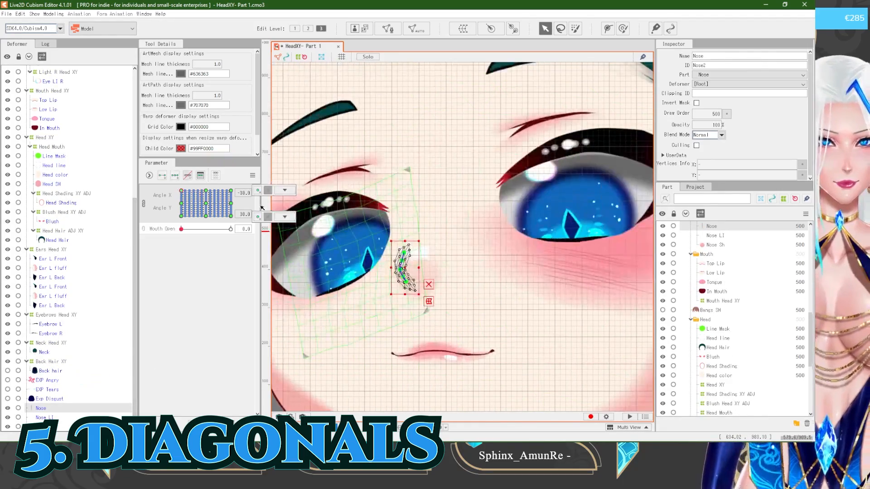
pyautogui.scroll(1, 421, 255)
pyautogui.click(77, 417)
pyautogui.keyDown('shift'); pyautogui.click(77, 426); pyautogui.keyUp('shift')
pyautogui.moveTo(495, 213); pyautogui.dragTo(477, 197)
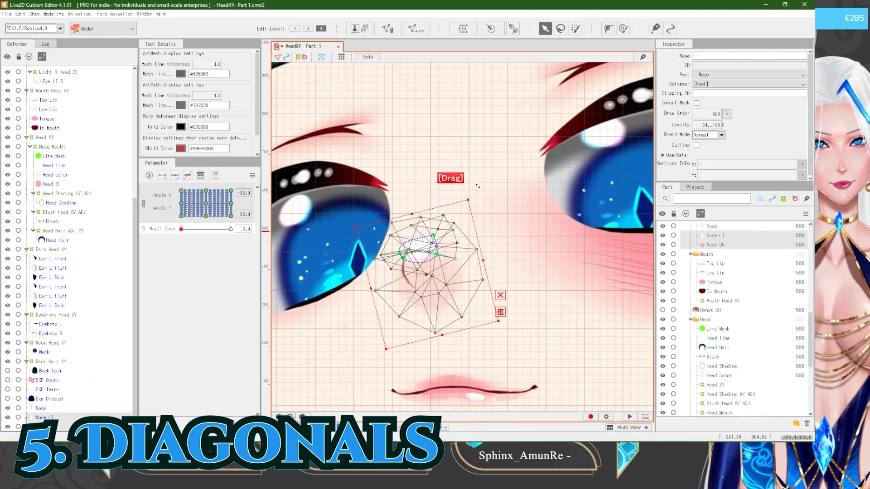
pyautogui.scroll(-5, 396, 250)
pyautogui.scroll(-2, 396, 250)
# Step: Adjust the corners of the Blush Head XY ADJ deformer so the cheeks follow the tilted eyes, and test the pose
pyautogui.click(63, 212)
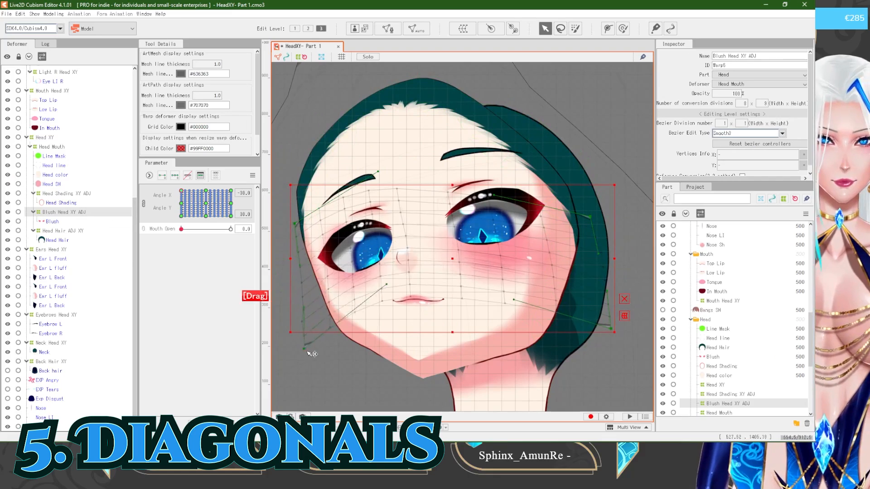
pyautogui.moveTo(591, 217); pyautogui.dragTo(579, 180)
pyautogui.moveTo(611, 329); pyautogui.dragTo(613, 327)
pyautogui.moveTo(309, 361); pyautogui.dragTo(313, 361)
pyautogui.scroll(-3, 317, 364)
pyautogui.moveTo(181, 191); pyautogui.dragTo(198, 185)
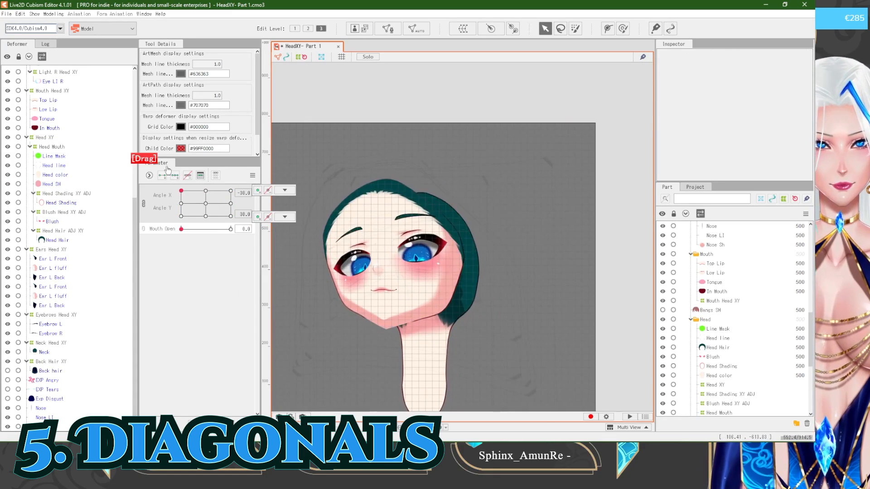
# Step: Set Mouth Open to 1.0 and tilt the Mouth Head XY deformer counterclockwise to match the face
pyautogui.scroll(3, 376, 248)
pyautogui.click(385, 314)
pyautogui.scroll(1, 62, 226)
pyautogui.click(54, 125)
pyautogui.scroll(2, 397, 326)
pyautogui.moveTo(181, 229); pyautogui.dragTo(232, 230)
pyautogui.scroll(-3, 359, 299)
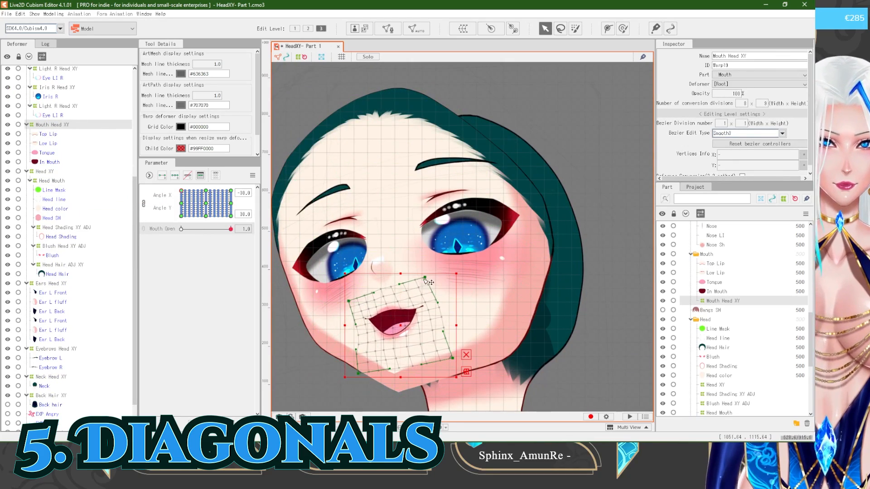
pyautogui.moveTo(181, 191)
pyautogui.mouseDown()
pyautogui.moveTo(185, 172)
pyautogui.moveTo(174, 175)
pyautogui.mouseUp()
pyautogui.scroll(-4, 406, 229)
# Step: Select the Head XY warp deformer in the deformer hierarchy
pyautogui.click(405, 229)
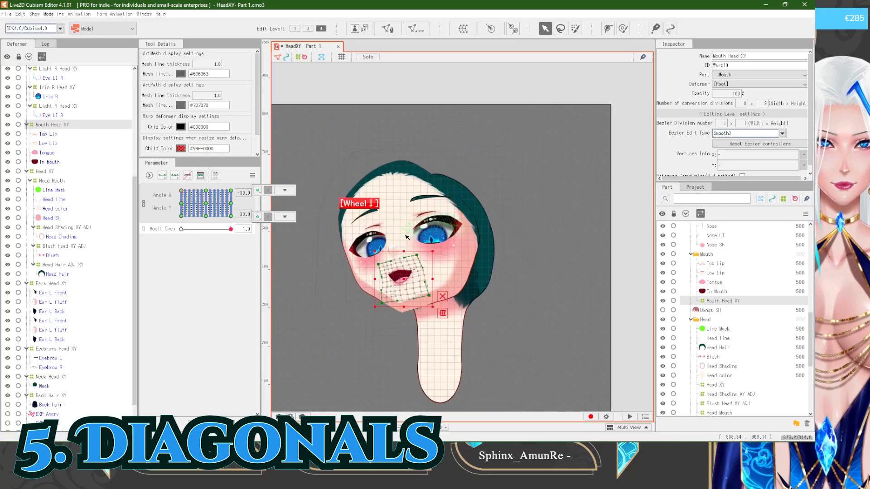
pyautogui.click(65, 181)
pyautogui.click(62, 172)
# Step: Try to reshape the Head XY deformer by moving points along its left side, and test the head turn
pyautogui.moveTo(311, 350); pyautogui.dragTo(322, 358)
pyautogui.moveTo(340, 294); pyautogui.dragTo(323, 293)
pyautogui.moveTo(322, 358); pyautogui.dragTo(329, 357)
pyautogui.moveTo(348, 158); pyautogui.dragTo(177, 164)
pyautogui.moveTo(183, 201); pyautogui.dragTo(168, 184)
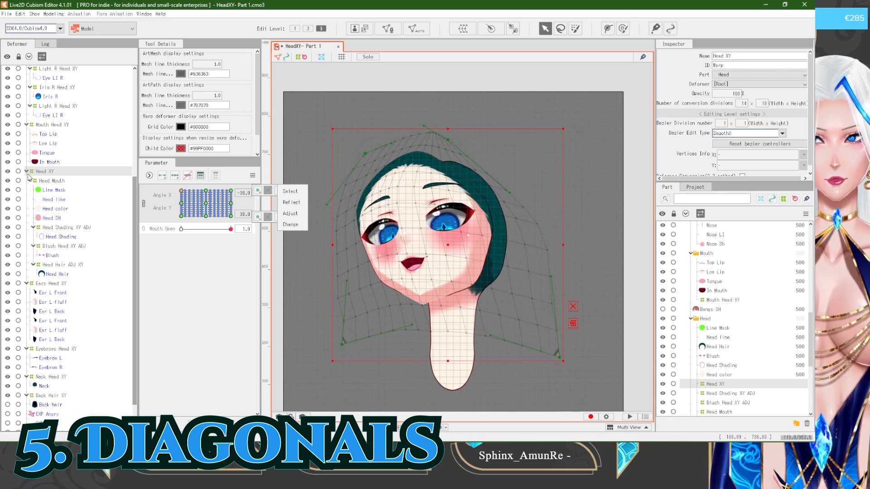
# Step: Copy the Head XY shape at Angle X -30, Angle Y 0 and paste it at Angle X -30, Angle Y 30
pyautogui.moveTo(187, 208); pyautogui.dragTo(182, 203)
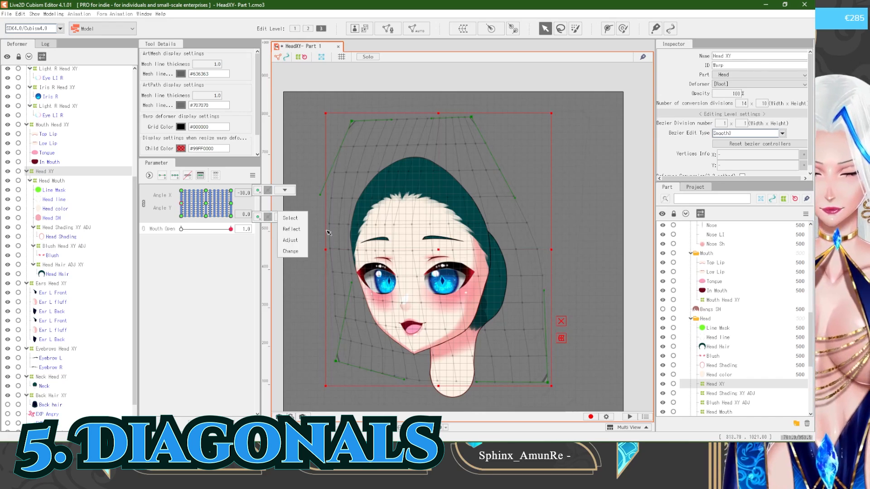
pyautogui.click(177, 192)
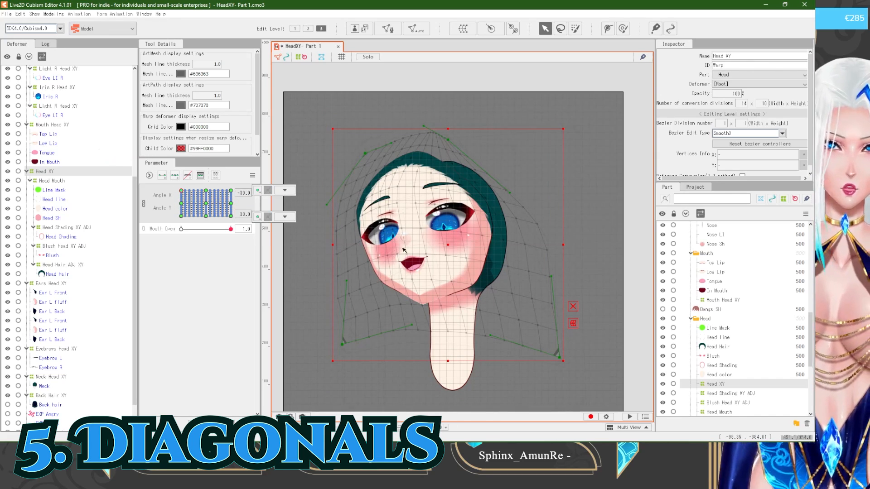
pyautogui.hotkey('ctrl', 'shift', 'v')
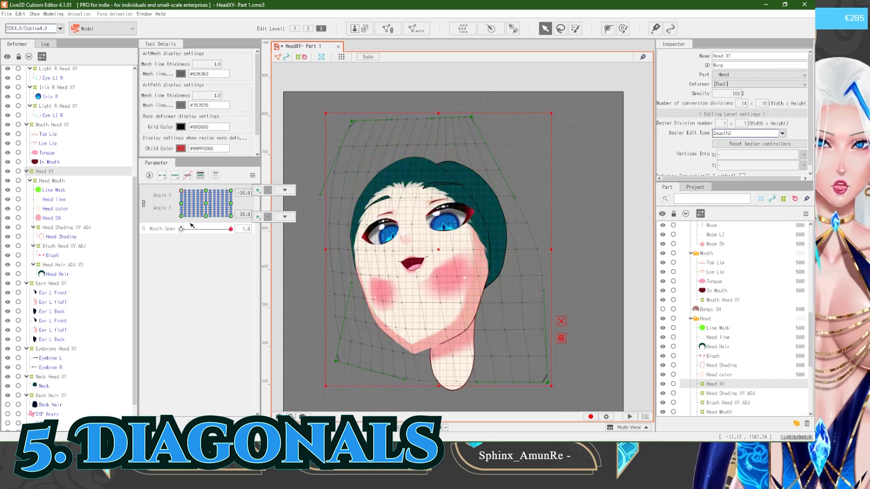
pyautogui.click(284, 217)
# Step: Move the pasted Head XY shape straight up to fit the facial features, rotate it slightly counterclockwise, and test the pose
pyautogui.moveTo(438, 251); pyautogui.dragTo(439, 210)
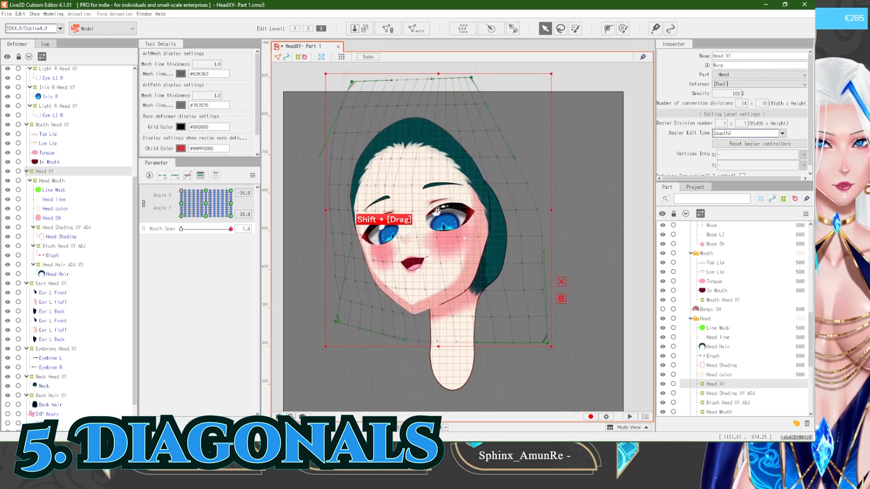
pyautogui.scroll(2, 410, 247)
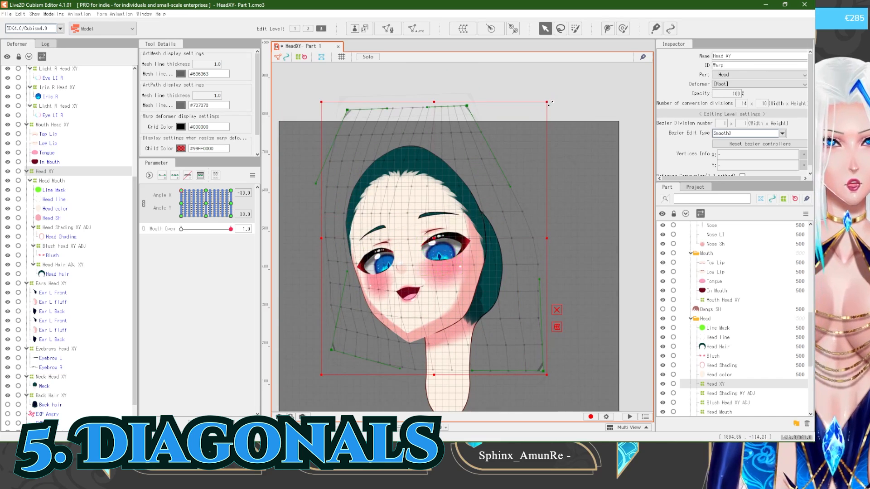
pyautogui.moveTo(551, 99); pyautogui.dragTo(537, 82)
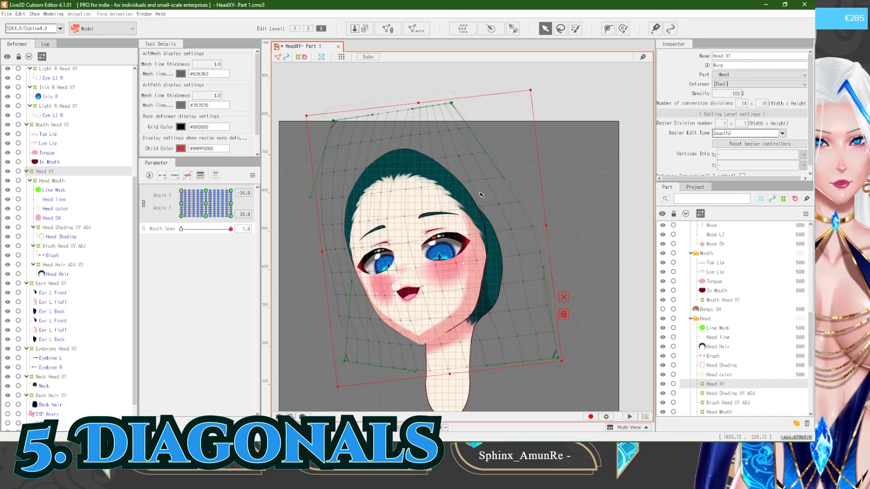
pyautogui.rightClick(207, 192)
pyautogui.moveTo(206, 190); pyautogui.dragTo(171, 167)
# Step: Select the upper control points of the Head XY deformer and lower them to shorten the top of the head
pyautogui.moveTo(294, 83); pyautogui.dragTo(535, 227)
pyautogui.moveTo(417, 98); pyautogui.dragTo(417, 119)
pyautogui.moveTo(291, 97); pyautogui.dragTo(562, 285)
pyautogui.moveTo(431, 122); pyautogui.dragTo(430, 135)
# Step: Reshape the Head XY deformer at edit level 3, shifting its upper corners right, adjusting its left edge, and raising its lower-right corner
pyautogui.click(86, 173)
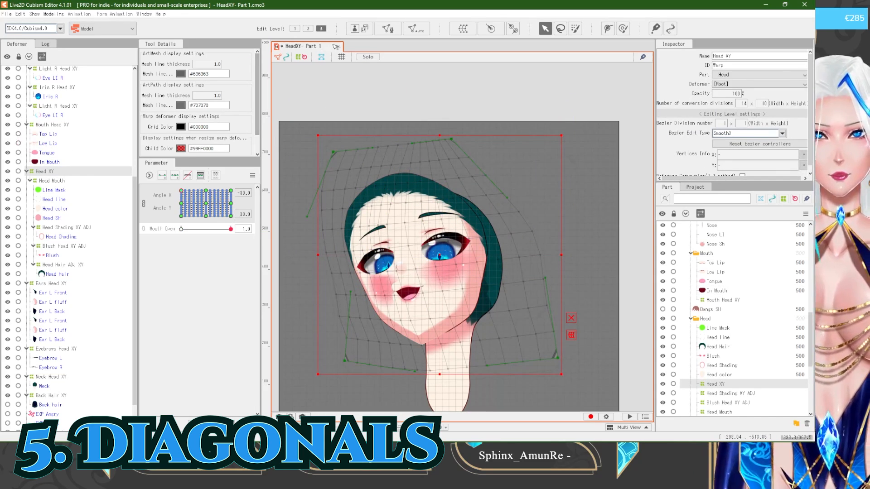
pyautogui.click(310, 29)
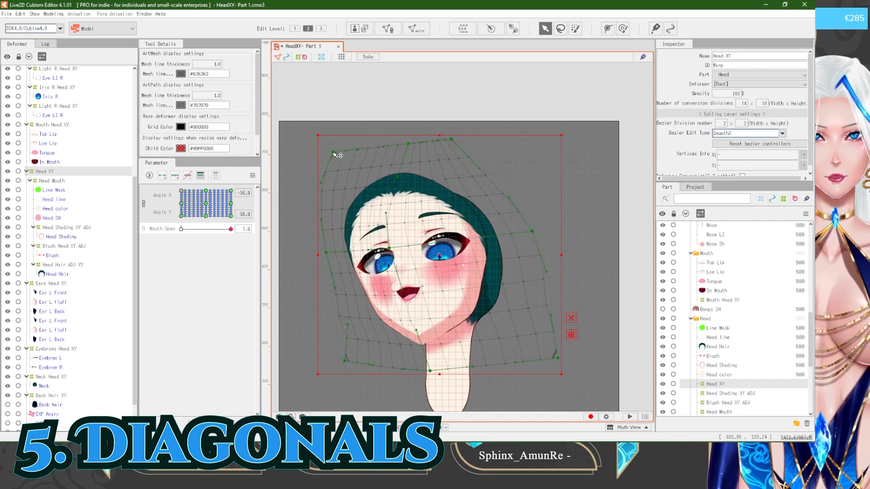
pyautogui.click(321, 28)
pyautogui.moveTo(334, 152); pyautogui.dragTo(346, 155)
pyautogui.moveTo(452, 140); pyautogui.dragTo(464, 141)
pyautogui.moveTo(324, 221); pyautogui.dragTo(323, 236)
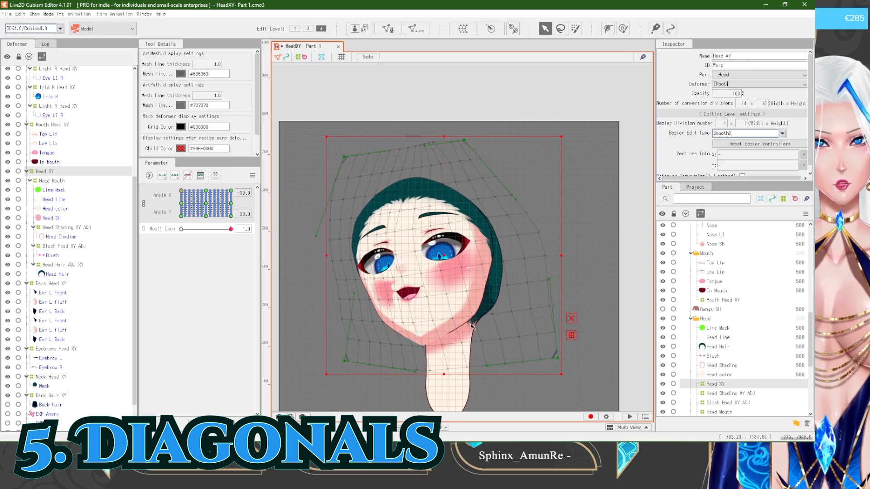
pyautogui.moveTo(557, 358); pyautogui.dragTo(552, 335)
pyautogui.moveTo(354, 294); pyautogui.dragTo(345, 294)
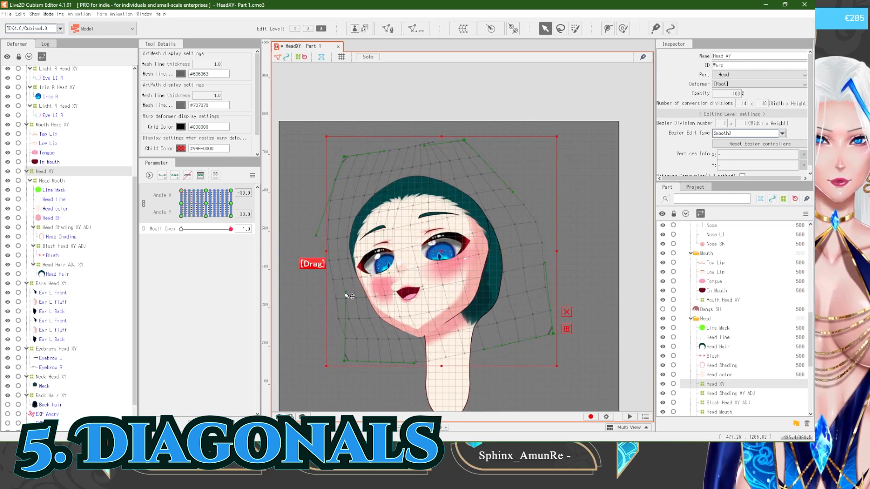
# Step: Move the Mouth part folder into the Head folder, below Blush, and test the head turn
pyautogui.click(385, 286)
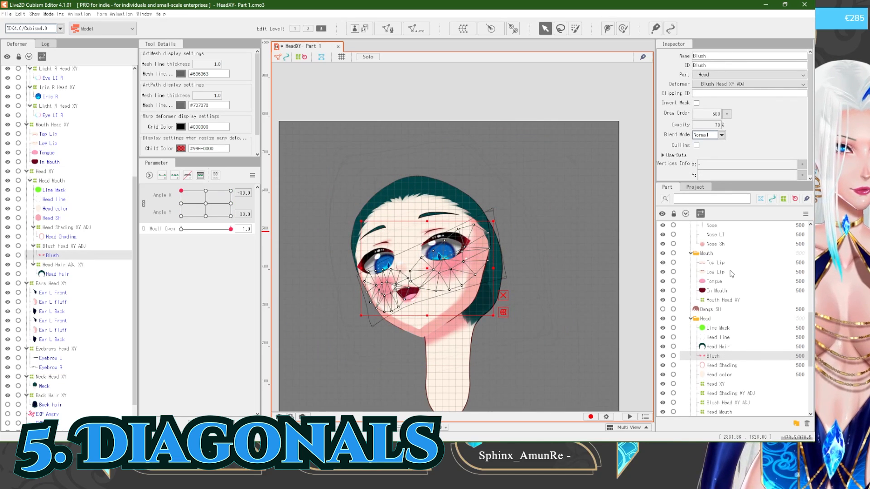
pyautogui.doubleClick(719, 254)
pyautogui.moveTo(720, 256); pyautogui.dragTo(733, 315)
pyautogui.scroll(2, 419, 242)
pyautogui.scroll(-2, 340, 233)
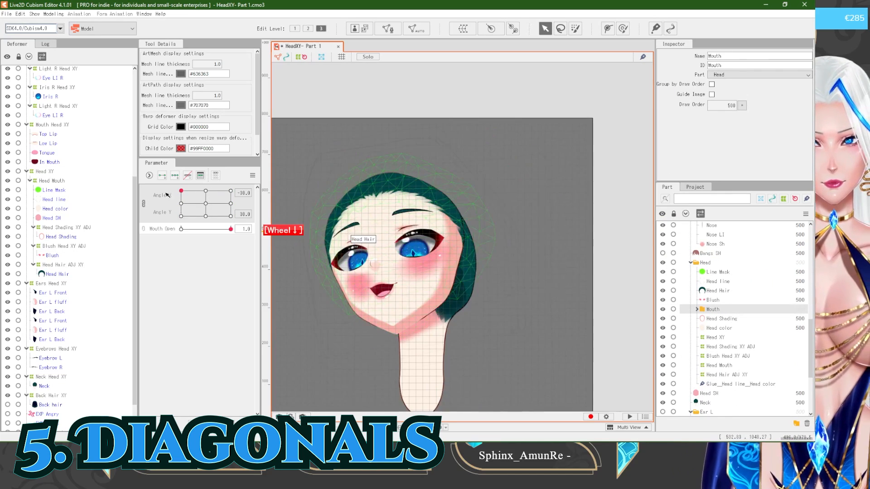
pyautogui.moveTo(182, 191); pyautogui.dragTo(207, 191)
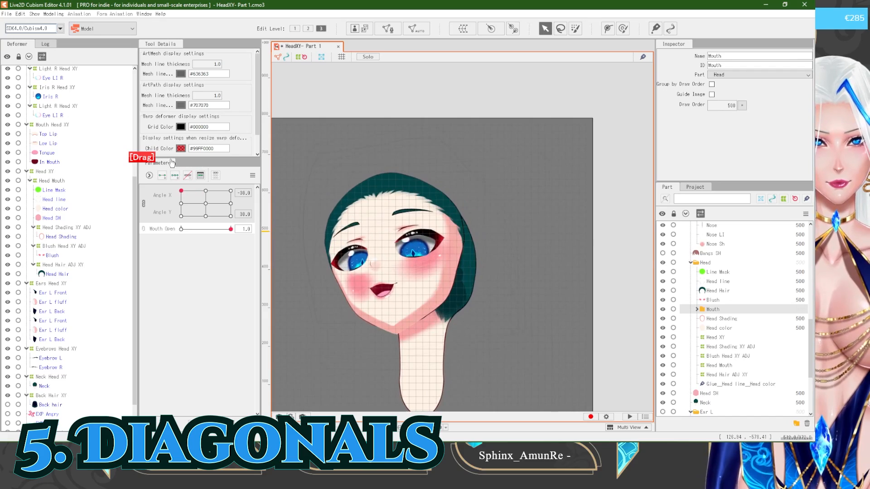
# Step: Raise the lower-left corner of the Blush Head XY ADJ deformer slightly and hide the Blush mesh
pyautogui.scroll(4, 355, 226)
pyautogui.click(348, 224)
pyautogui.press('d')
pyautogui.moveTo(537, 172); pyautogui.dragTo(538, 170)
pyautogui.click(371, 339)
pyautogui.click(63, 245)
pyautogui.scroll(-2, 316, 314)
pyautogui.moveTo(324, 388); pyautogui.dragTo(322, 376)
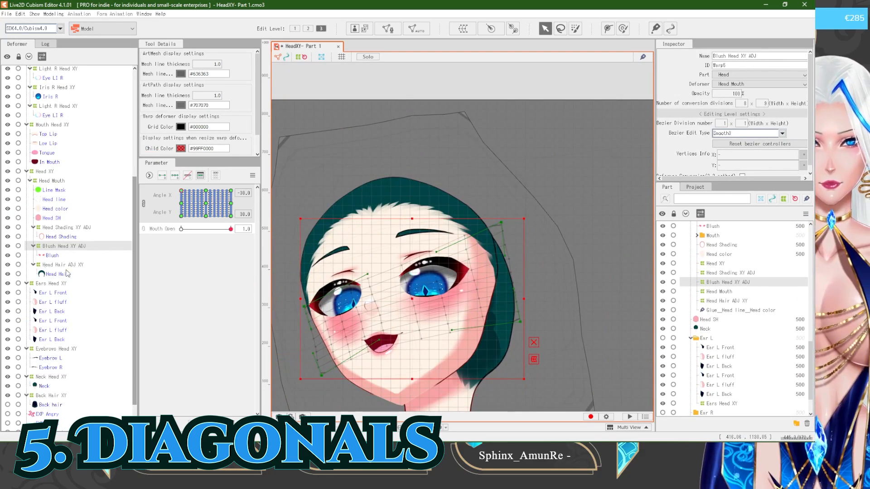
pyautogui.click(8, 255)
# Step: Select the Head XY deformer, lower its upper-left corner and raise its lower-left corner at Angle X -30, Angle Y 30
pyautogui.moveTo(407, 375); pyautogui.dragTo(414, 347)
pyautogui.click(414, 347)
pyautogui.click(62, 180)
pyautogui.click(46, 171)
pyautogui.scroll(-3, 468, 227)
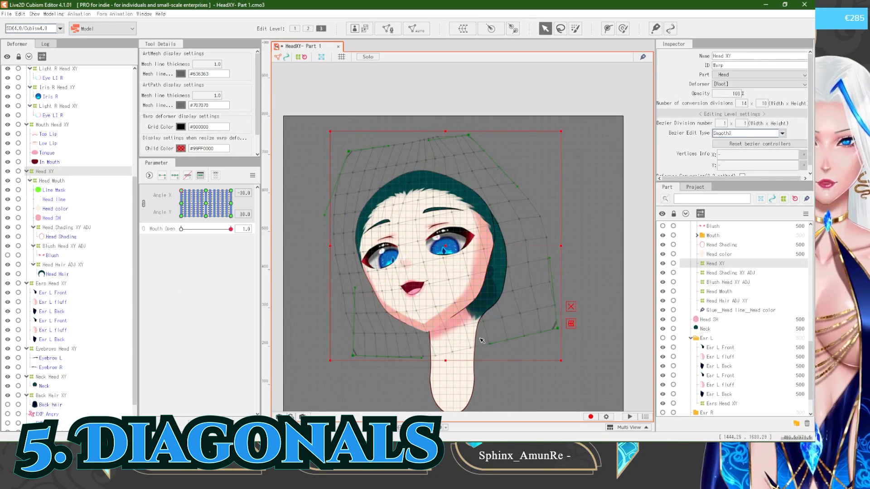
pyautogui.rightClick(206, 191)
pyautogui.moveTo(206, 190); pyautogui.dragTo(181, 191)
pyautogui.moveTo(348, 151); pyautogui.dragTo(351, 162)
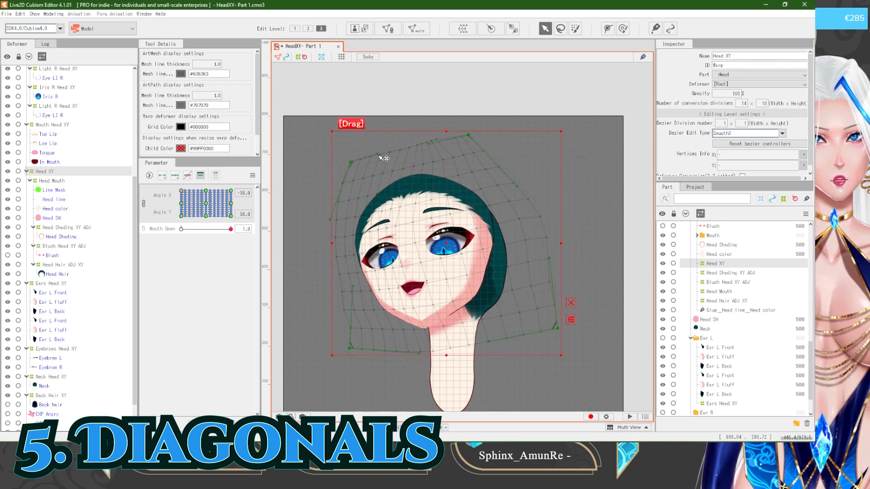
pyautogui.moveTo(363, 278); pyautogui.dragTo(362, 282)
# Step: Refine the curve along the upper-left edge of Head XY, shift its left-side control points slightly inward, and test the pose
pyautogui.moveTo(181, 190)
pyautogui.mouseDown()
pyautogui.moveTo(205, 191)
pyautogui.moveTo(181, 191)
pyautogui.mouseUp()
pyautogui.moveTo(331, 224); pyautogui.dragTo(336, 223)
pyautogui.moveTo(377, 158); pyautogui.dragTo(389, 155)
pyautogui.moveTo(303, 151); pyautogui.dragTo(380, 374)
pyautogui.moveTo(347, 236); pyautogui.dragTo(353, 236)
pyautogui.click(325, 258)
pyautogui.scroll(-2, 324, 259)
pyautogui.moveTo(181, 191)
pyautogui.mouseDown()
pyautogui.moveTo(202, 169)
pyautogui.moveTo(181, 182)
pyautogui.mouseUp()
pyautogui.scroll(2, 363, 254)
# Step: Adjust the width of the Eyes Head XY control points around the far eye and test the head turn
pyautogui.click(363, 253)
pyautogui.scroll(2, 123, 112)
pyautogui.click(113, 85)
pyautogui.moveTo(286, 219); pyautogui.dragTo(383, 348)
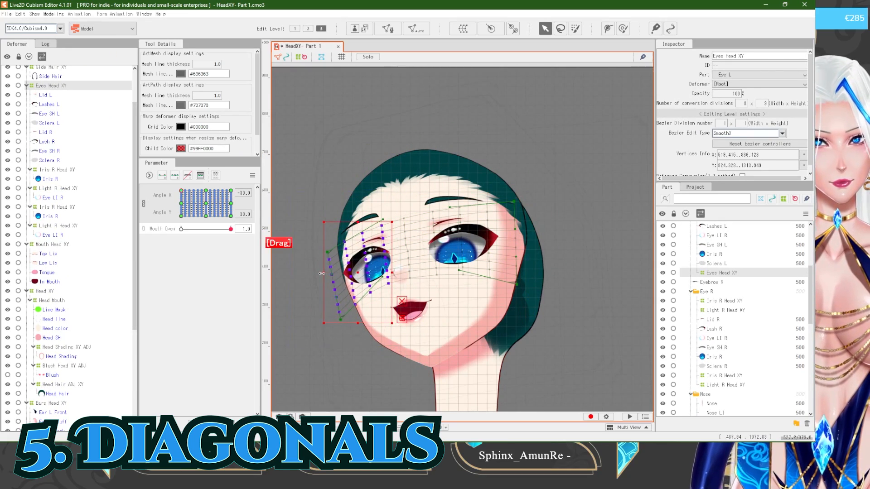
pyautogui.click(614, 283)
pyautogui.scroll(-3, 453, 228)
pyautogui.moveTo(181, 190); pyautogui.dragTo(191, 180)
pyautogui.scroll(3, 447, 347)
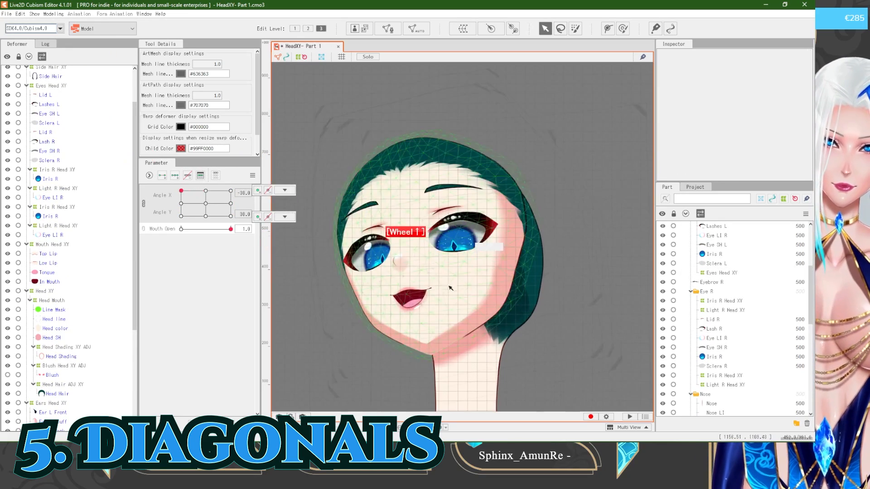
# Step: Set the Head XY deformer's Bezier Edit Type to Retain Control structure at edit level 2 and test the pose
pyautogui.click(397, 319)
pyautogui.scroll(-2, 396, 320)
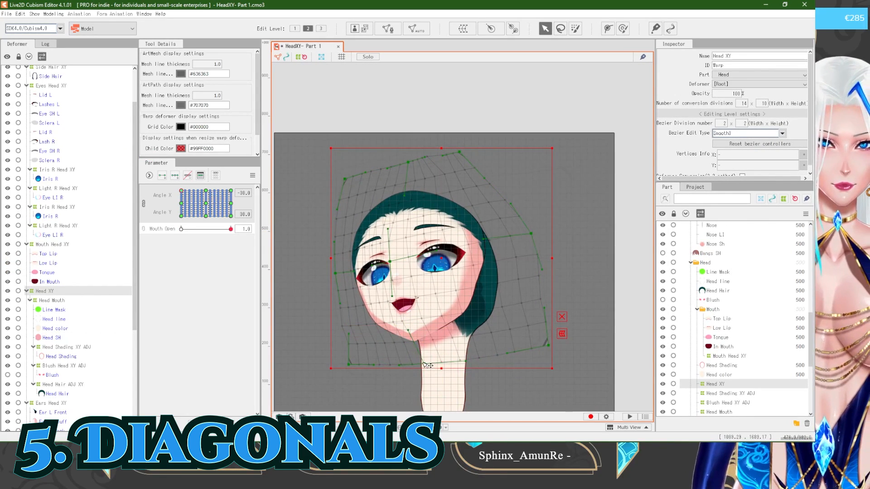
pyautogui.click(739, 144)
pyautogui.moveTo(182, 191)
pyautogui.mouseDown()
pyautogui.moveTo(180, 176)
pyautogui.moveTo(203, 154)
pyautogui.moveTo(165, 164)
pyautogui.mouseUp()
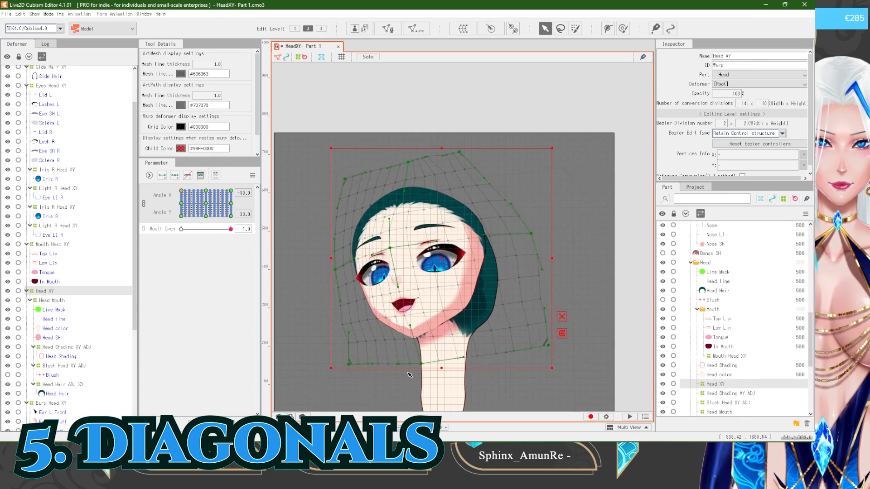
pyautogui.moveTo(182, 190)
pyautogui.mouseDown()
pyautogui.moveTo(194, 174)
pyautogui.moveTo(180, 172)
pyautogui.mouseUp()
# Step: Lower the bottom-left corner of Head XY, nudge its right-side and upper-right points upward, and test the pose
pyautogui.moveTo(349, 364); pyautogui.dragTo(349, 375)
pyautogui.moveTo(548, 345); pyautogui.dragTo(548, 341)
pyautogui.moveTo(531, 233); pyautogui.dragTo(531, 231)
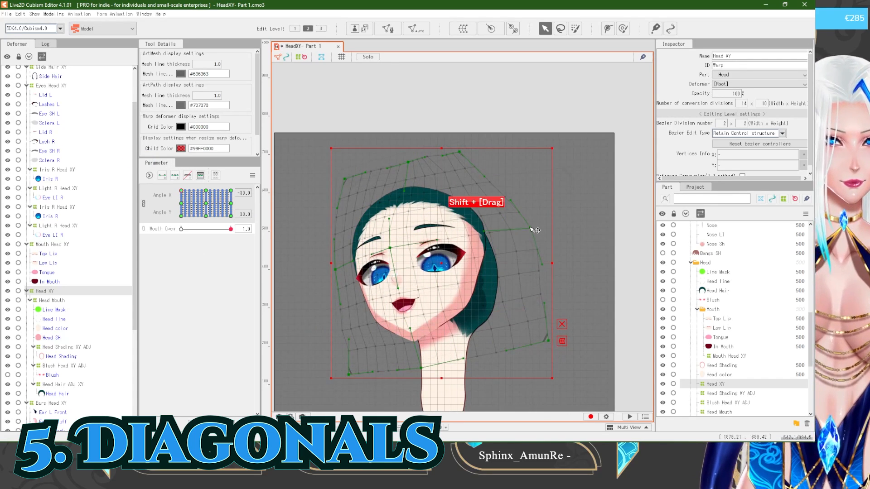
pyautogui.moveTo(464, 151); pyautogui.dragTo(463, 151)
pyautogui.moveTo(182, 190); pyautogui.dragTo(172, 171)
# Step: Lower the upper-left corner and middle-left point of Head XY to round the head, and test the turn
pyautogui.moveTo(343, 193); pyautogui.dragTo(340, 199)
pyautogui.moveTo(335, 275); pyautogui.dragTo(336, 282)
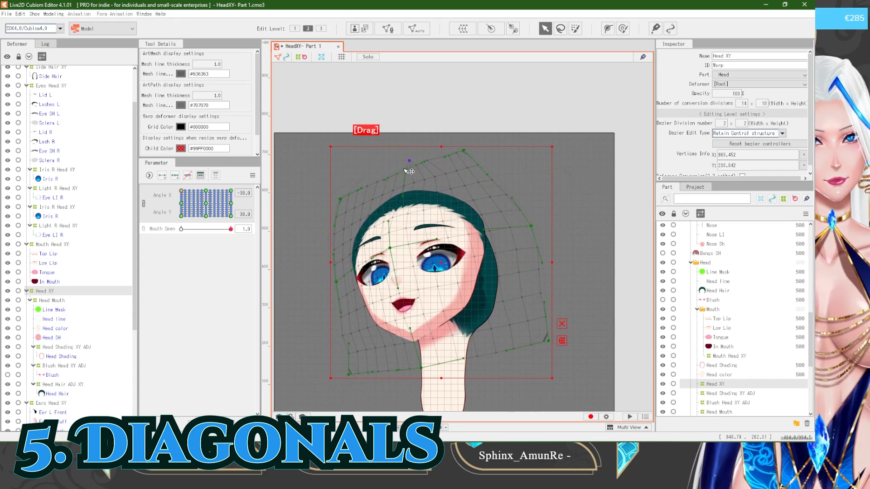
pyautogui.moveTo(182, 190)
pyautogui.mouseDown()
pyautogui.moveTo(182, 170)
pyautogui.moveTo(209, 180)
pyautogui.mouseUp()
pyautogui.scroll(-1, 403, 262)
pyautogui.scroll(2, 399, 264)
pyautogui.scroll(-2, 467, 260)
pyautogui.click(605, 254)
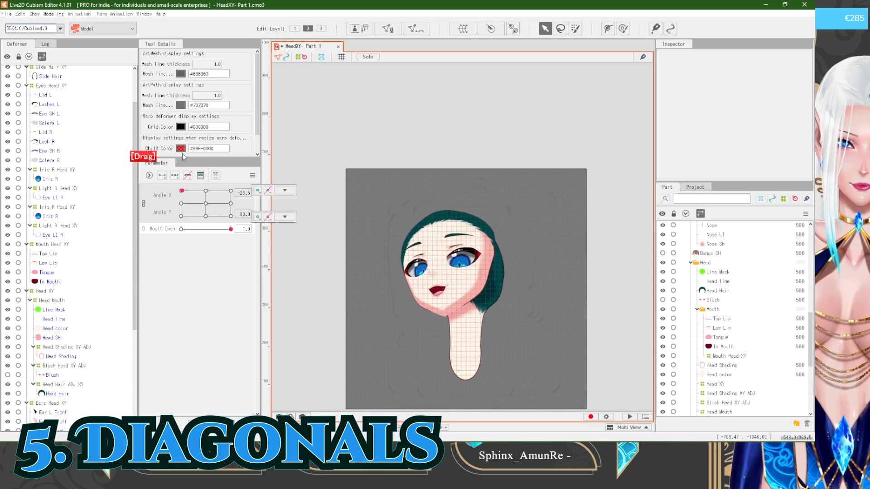
# Step: Examine the Eyebrows Head XY deformer against the face and check the head turn around Angle X -30, Angle Y 30
pyautogui.scroll(3, 411, 214)
pyautogui.click(482, 258)
pyautogui.click(63, 408)
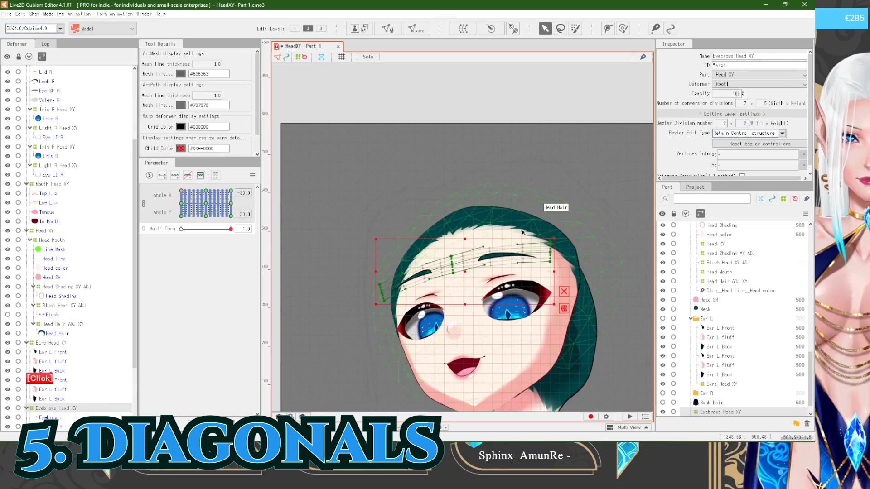
pyautogui.scroll(-2, 589, 280)
pyautogui.click(585, 320)
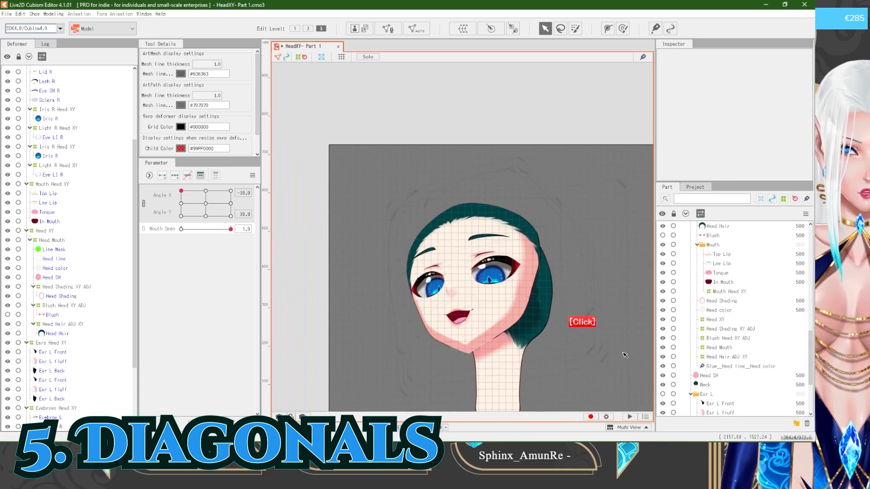
pyautogui.scroll(3, 470, 306)
pyautogui.click(638, 349)
pyautogui.scroll(-3, 444, 249)
pyautogui.scroll(1, 444, 247)
pyautogui.moveTo(182, 190); pyautogui.dragTo(179, 172)
# Step: Reshape the Neck Head XY deformer by raising its upper-right corner and lower side points, testing the neck through the turn
pyautogui.click(443, 185)
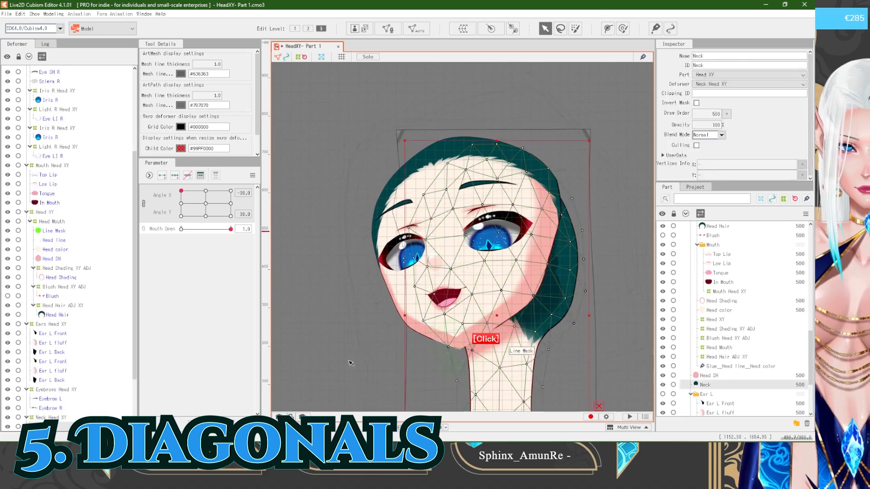
pyautogui.scroll(-1, 443, 185)
pyautogui.moveTo(537, 152); pyautogui.dragTo(535, 135)
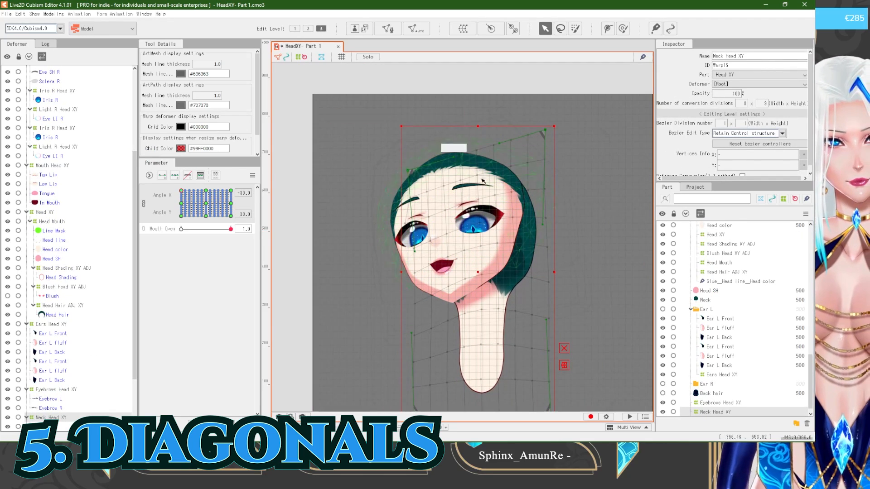
pyautogui.moveTo(181, 190); pyautogui.dragTo(209, 184)
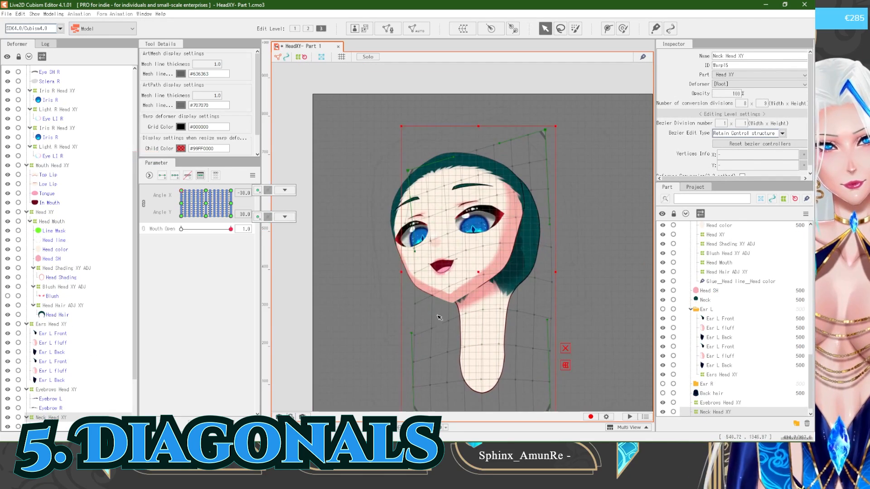
pyautogui.scroll(-2, 469, 362)
pyautogui.moveTo(529, 379); pyautogui.dragTo(530, 368)
pyautogui.scroll(2, 470, 338)
pyautogui.moveTo(409, 344); pyautogui.dragTo(409, 335)
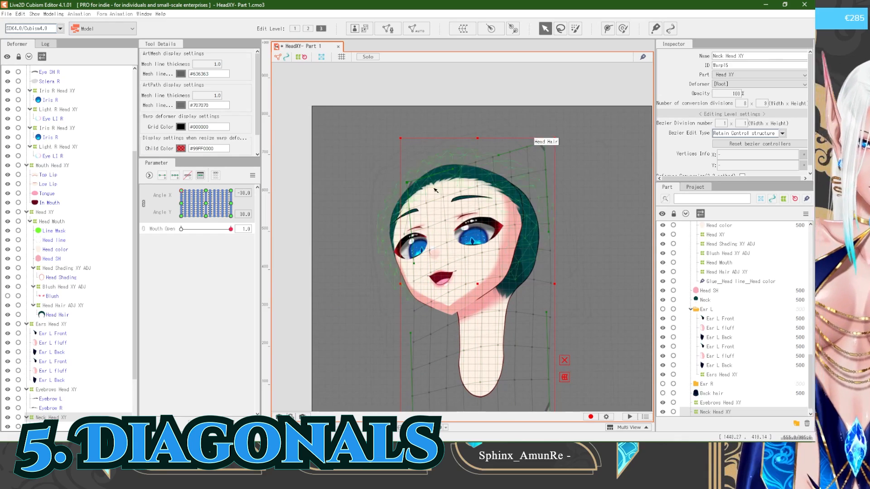
pyautogui.moveTo(181, 191); pyautogui.dragTo(211, 184)
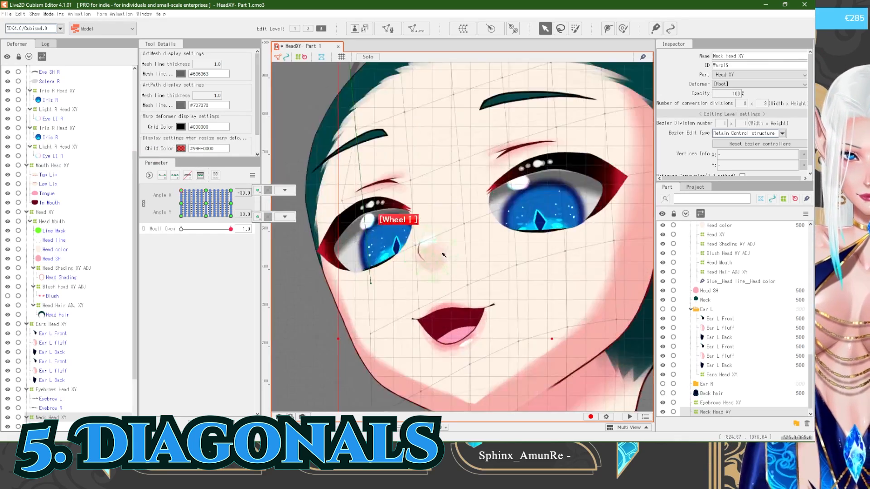
# Step: Examine how the nose and its shadow sit on the face during the head turn
pyautogui.click(430, 254)
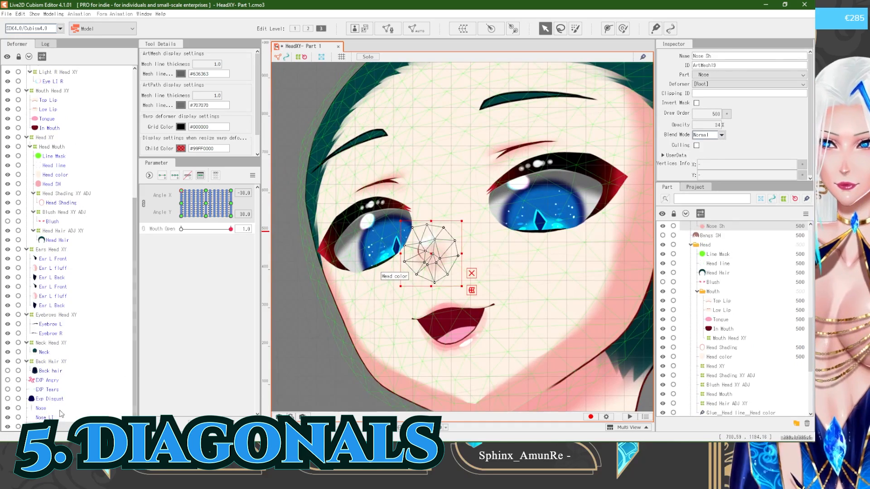
pyautogui.keyDown('shift'); pyautogui.click(60, 410); pyautogui.keyUp('shift')
pyautogui.scroll(-6, 414, 231)
pyautogui.click(326, 210)
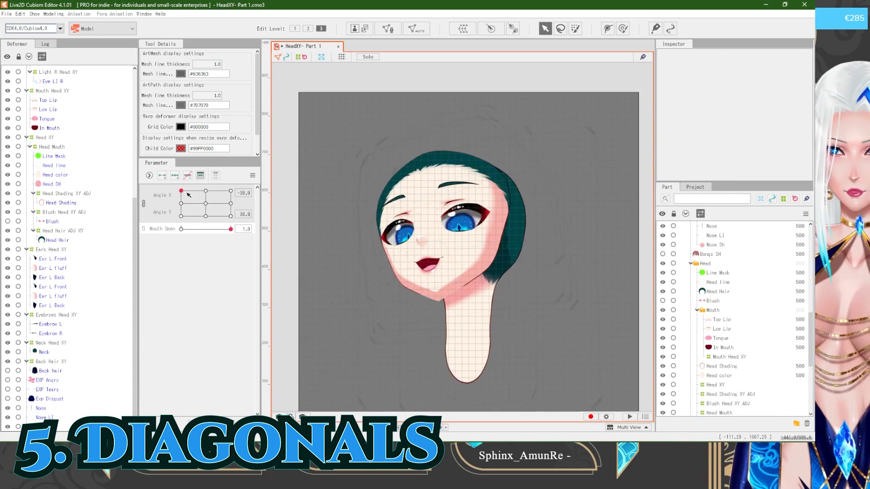
pyautogui.moveTo(182, 190); pyautogui.dragTo(171, 191)
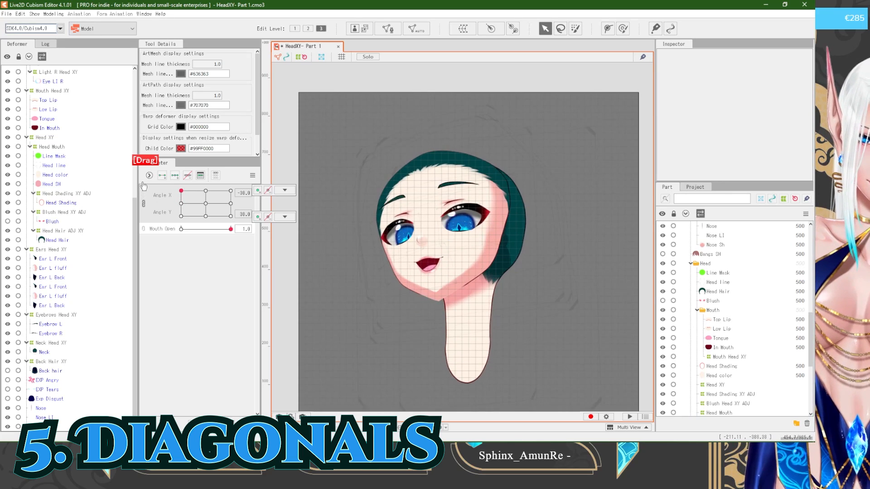
pyautogui.moveTo(138, 188); pyautogui.dragTo(137, 184)
# Step: Adjust the top control points of Head XY, nudge the top of the head with the deform brush, and test the pose
pyautogui.click(421, 159)
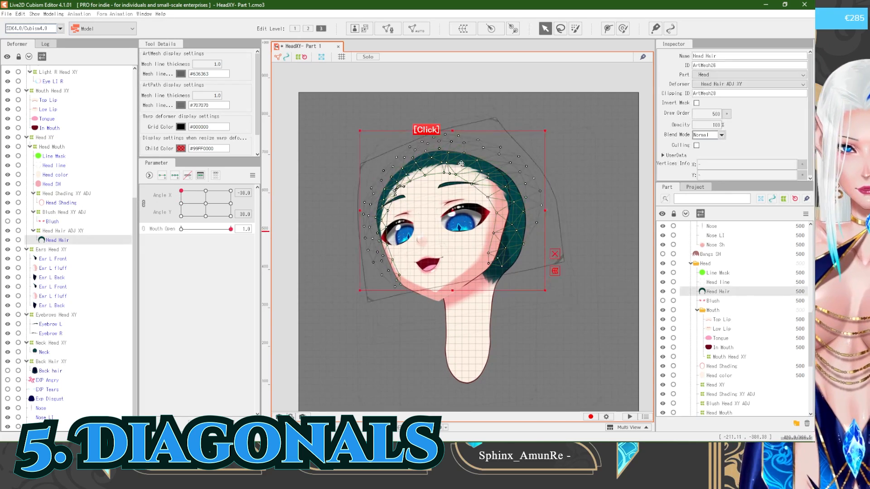
pyautogui.click(53, 137)
pyautogui.moveTo(497, 109); pyautogui.dragTo(443, 110)
pyautogui.scroll(2, 394, 136)
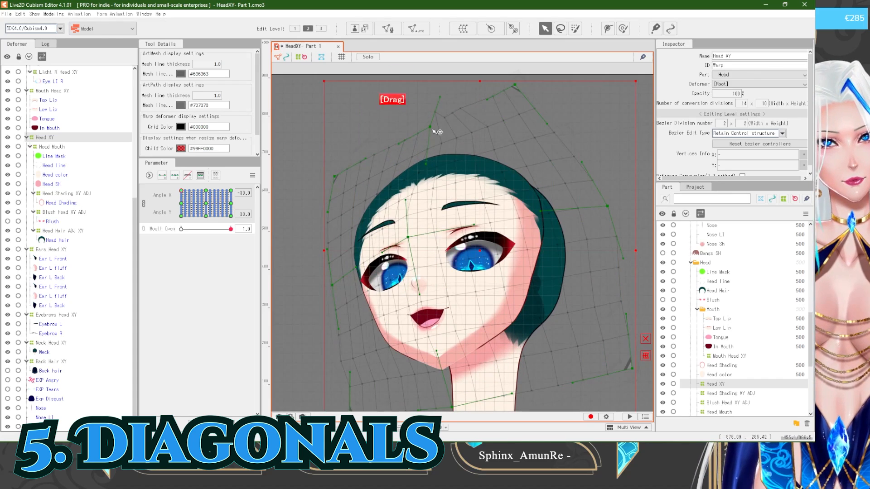
pyautogui.click(623, 29)
pyautogui.moveTo(521, 139); pyautogui.dragTo(524, 136)
pyautogui.scroll(-2, 488, 169)
pyautogui.moveTo(182, 191)
pyautogui.mouseDown()
pyautogui.moveTo(205, 191)
pyautogui.moveTo(181, 191)
pyautogui.moveTo(185, 200)
pyautogui.moveTo(156, 216)
pyautogui.moveTo(149, 199)
pyautogui.mouseUp()
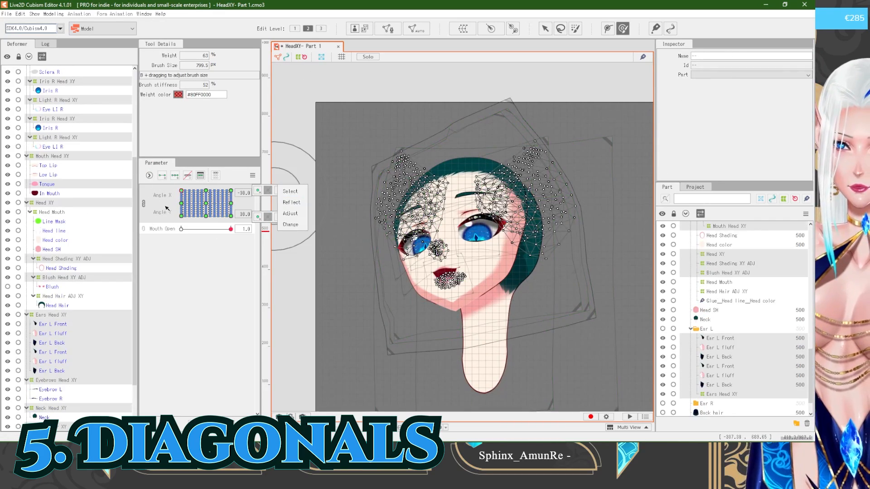
# Step: Unlink the Angle X and Angle Y parameters, return to the Arrow tool, and clear the selection
pyautogui.click(144, 203)
pyautogui.click(317, 237)
pyautogui.scroll(-2, 372, 224)
pyautogui.click(545, 29)
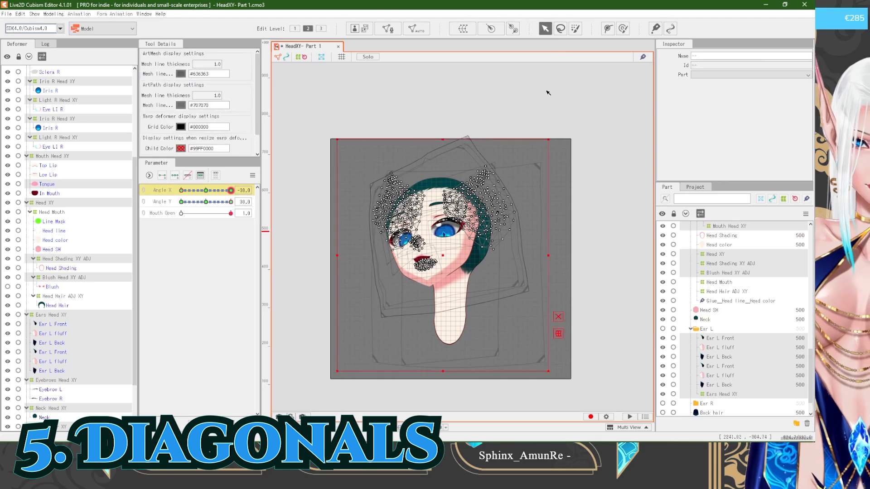
pyautogui.click(493, 106)
# Step: Hide the canvas grid, link Angle X and Angle Y again, and test the head turn
pyautogui.scroll(2, 480, 152)
pyautogui.click(342, 57)
pyautogui.scroll(-2, 422, 139)
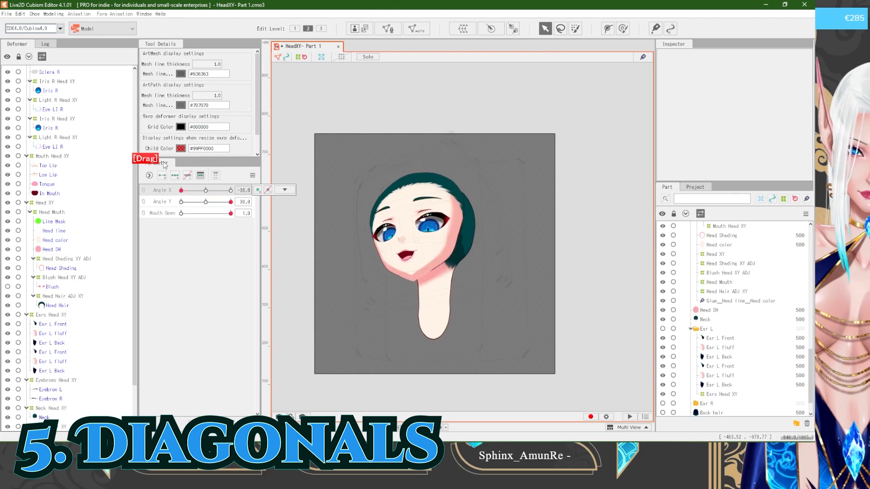
pyautogui.click(143, 190)
pyautogui.moveTo(181, 190)
pyautogui.mouseDown()
pyautogui.moveTo(182, 200)
pyautogui.moveTo(174, 189)
pyautogui.mouseUp()
pyautogui.scroll(5, 393, 254)
# Step: Inspect the Mouth Head XY deformer up close at Angle X -30, Angle Y 30
pyautogui.click(414, 261)
pyautogui.scroll(3, 415, 261)
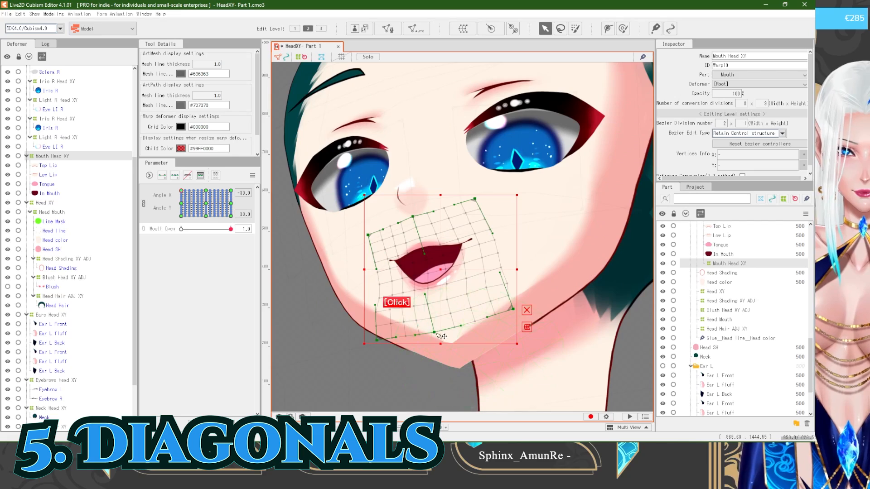
pyautogui.scroll(-5, 398, 249)
pyautogui.scroll(-3, 378, 210)
pyautogui.click(315, 204)
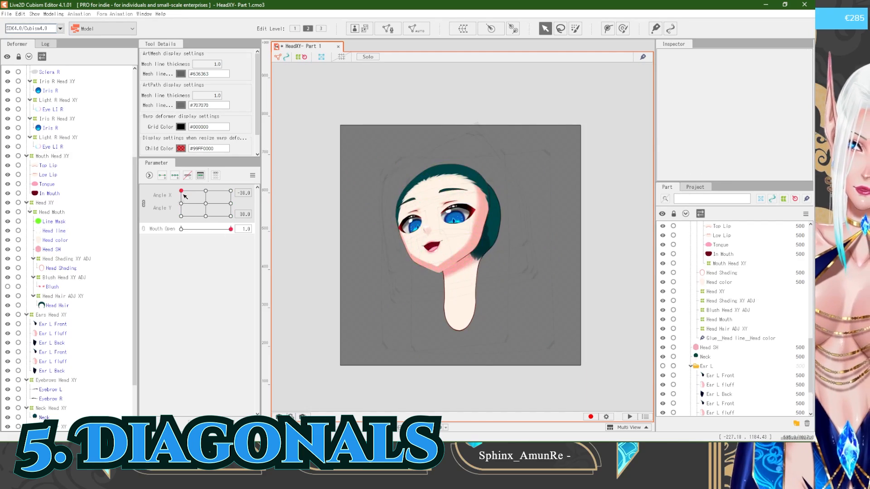
# Step: Pose the head at Angle X -30, Angle Y -30 and raise the Eyes Head XY deformer's lower-left corner at edit level 3
pyautogui.moveTo(181, 191); pyautogui.dragTo(181, 216)
pyautogui.scroll(5, 399, 296)
pyautogui.scroll(4, 46, 337)
pyautogui.click(51, 100)
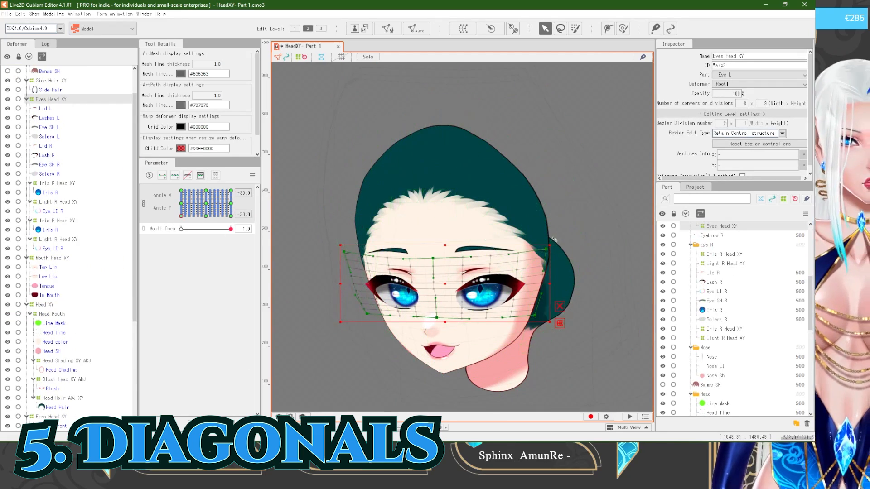
pyautogui.click(322, 29)
pyautogui.scroll(3, 346, 237)
pyautogui.moveTo(375, 346); pyautogui.dragTo(372, 333)
pyautogui.scroll(-3, 353, 213)
pyautogui.scroll(3, 399, 244)
# Step: Tilt the Eyes Head XY deformer by raising its left corners and lowering its right corners
pyautogui.moveTo(323, 228); pyautogui.dragTo(329, 213)
pyautogui.moveTo(350, 318); pyautogui.dragTo(352, 306)
pyautogui.moveTo(608, 239); pyautogui.dragTo(608, 248)
pyautogui.moveTo(588, 333); pyautogui.dragTo(586, 343)
pyautogui.scroll(-3, 448, 283)
pyautogui.scroll(3, 461, 297)
# Step: Adjust the corner points of the Eyebrows Head XY deformer to follow the tilt of the eyes
pyautogui.click(383, 228)
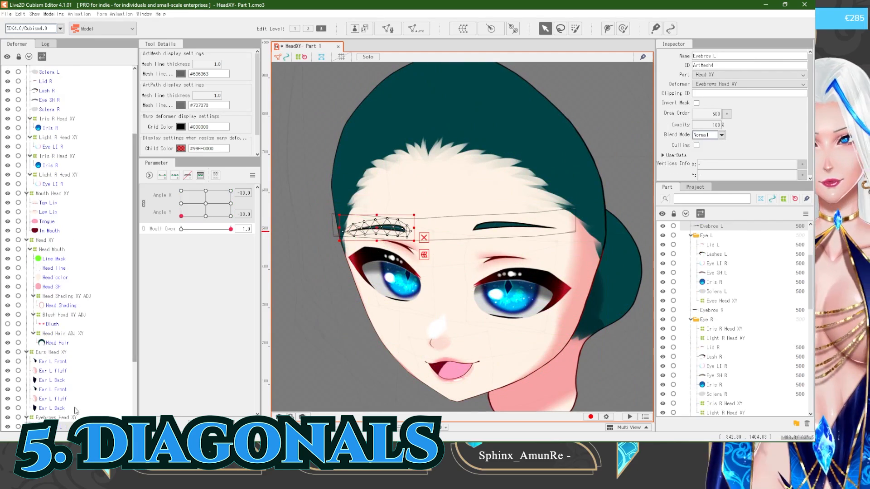
pyautogui.click(56, 417)
pyautogui.moveTo(589, 203); pyautogui.dragTo(590, 220)
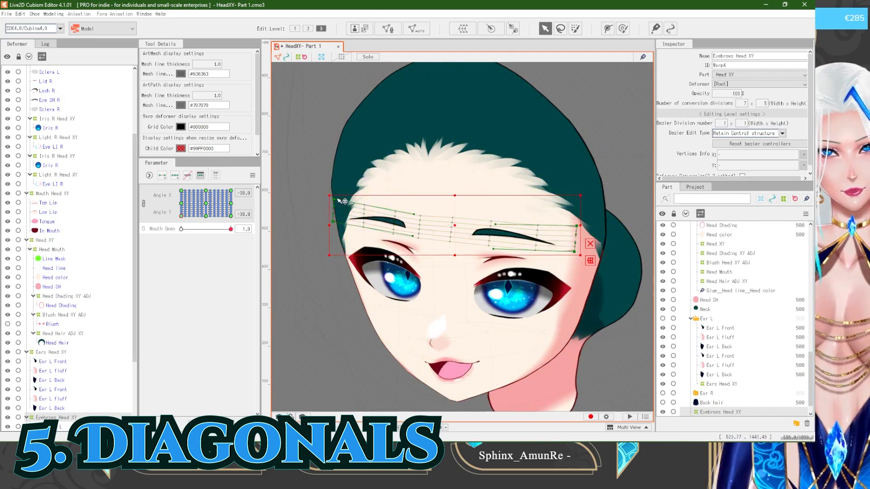
pyautogui.moveTo(334, 215); pyautogui.dragTo(335, 215)
pyautogui.moveTo(577, 225); pyautogui.dragTo(578, 223)
pyautogui.moveTo(574, 252); pyautogui.dragTo(574, 248)
# Step: At Angle X -30, Angle Y 30, reposition the Eyebrow L side of the Eyebrows Head XY deformer and test the pose
pyautogui.moveTo(181, 216); pyautogui.dragTo(179, 192)
pyautogui.scroll(-5, 441, 226)
pyautogui.scroll(2, 351, 75)
pyautogui.moveTo(375, 85); pyautogui.dragTo(476, 174)
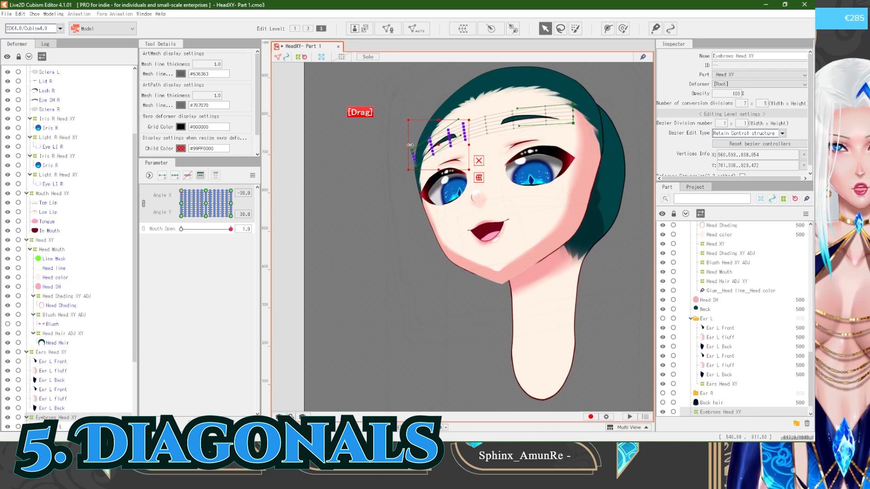
pyautogui.scroll(-2, 410, 145)
pyautogui.moveTo(181, 190); pyautogui.dragTo(168, 220)
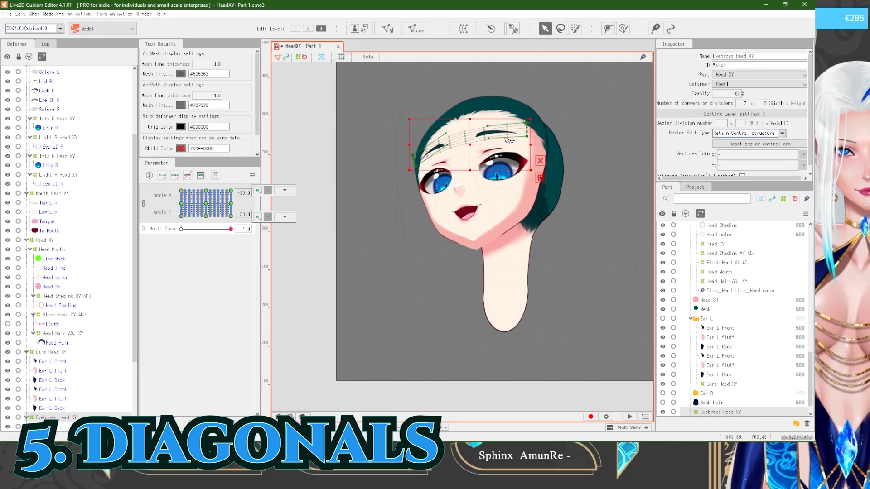
pyautogui.scroll(2, 518, 126)
pyautogui.scroll(-2, 539, 136)
# Step: Return to Angle X -30, Angle Y -30, make a slight adjustment to the eyebrow deformer, and test the pose
pyautogui.moveTo(181, 190); pyautogui.dragTo(163, 219)
pyautogui.scroll(2, 457, 268)
pyautogui.moveTo(455, 240); pyautogui.dragTo(455, 244)
pyautogui.scroll(-2, 455, 258)
pyautogui.moveTo(182, 215); pyautogui.dragTo(147, 238)
# Step: Select the Nose, Nose LI and Nose Sh meshes, reposition them together on the tilted face, and test the pose
pyautogui.click(57, 343)
pyautogui.click(369, 358)
pyautogui.scroll(2, 444, 300)
pyautogui.scroll(2, 437, 291)
pyautogui.click(444, 296)
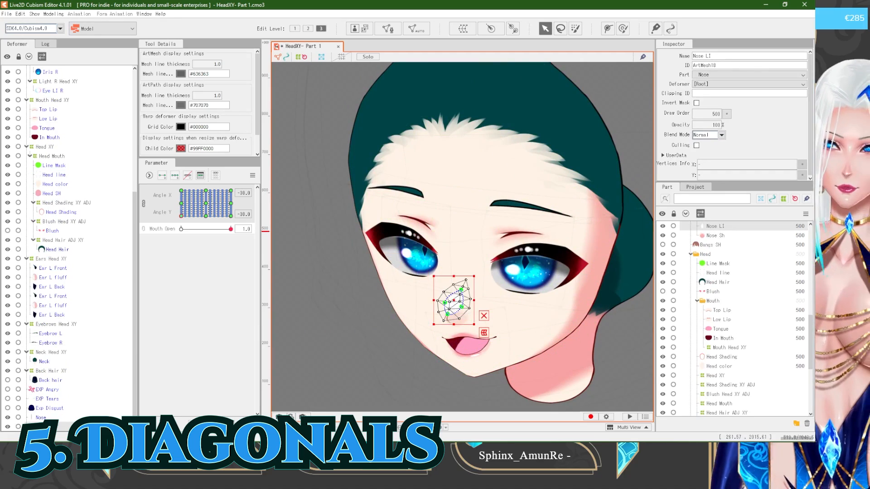
pyautogui.scroll(2, 471, 272)
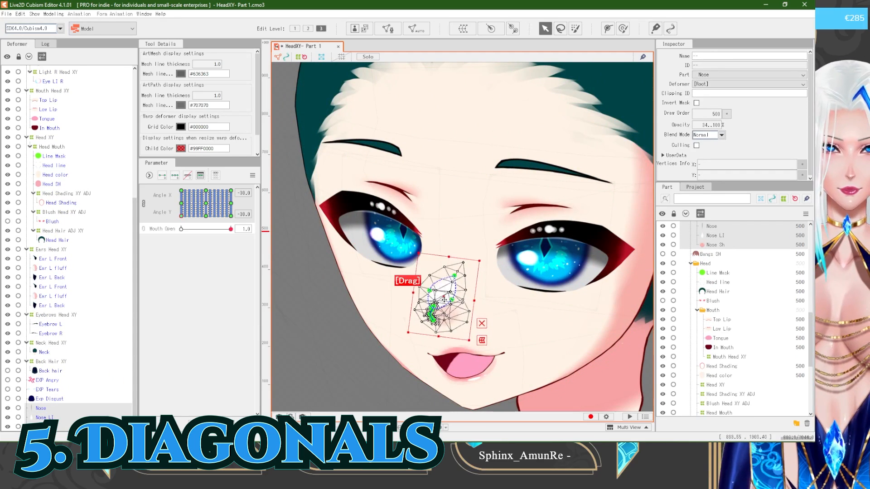
pyautogui.scroll(-5, 446, 290)
pyautogui.click(582, 320)
pyautogui.moveTo(181, 216); pyautogui.dragTo(149, 218)
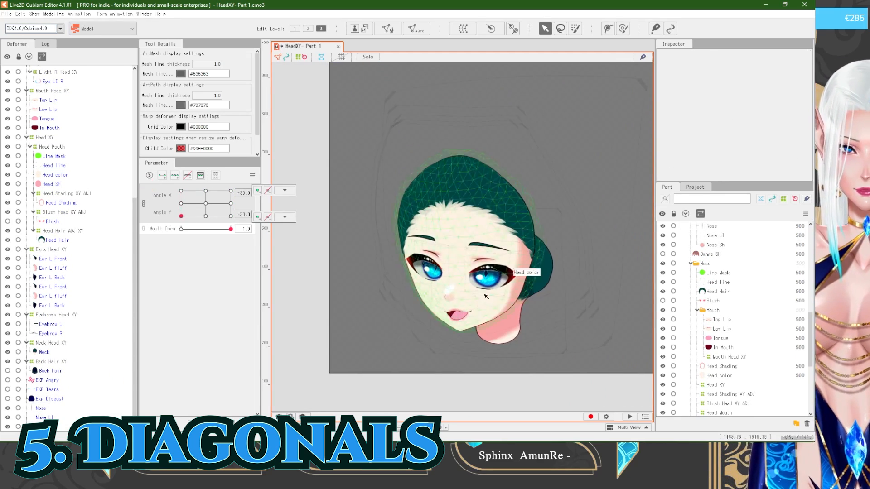
# Step: Reshape the lower corners of the Mouth Head XY deformer, test the pose, and check the lower lip
pyautogui.scroll(4, 480, 317)
pyautogui.click(473, 351)
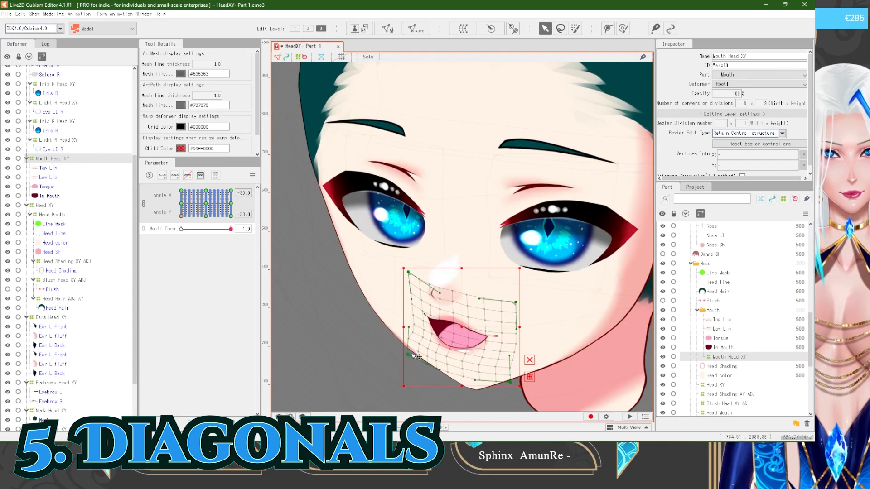
pyautogui.moveTo(511, 390); pyautogui.dragTo(511, 391)
pyautogui.scroll(-4, 451, 296)
pyautogui.click(581, 328)
pyautogui.moveTo(181, 216)
pyautogui.mouseDown()
pyautogui.moveTo(181, 202)
pyautogui.moveTo(179, 217)
pyautogui.mouseUp()
pyautogui.scroll(5, 448, 309)
pyautogui.click(447, 325)
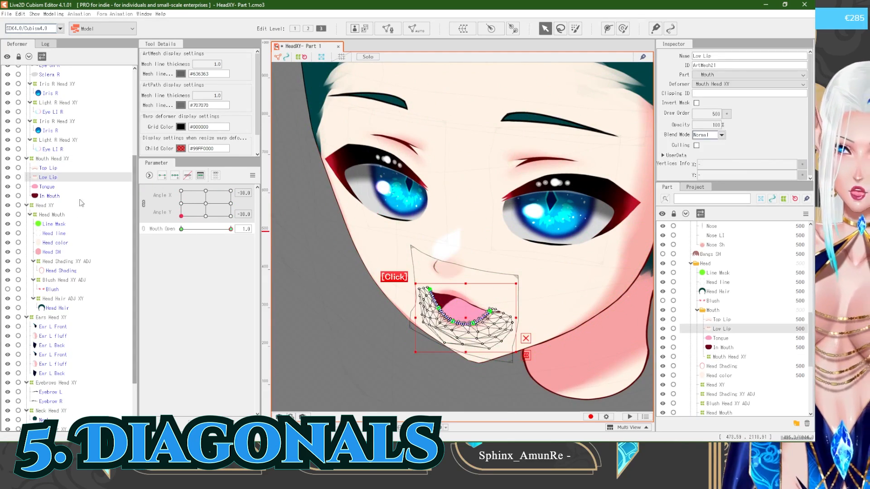
pyautogui.click(416, 336)
# Step: Select the Head XY deformer and adjust its right corners and lower-left corner to shape the downward head turn
pyautogui.scroll(-5, 487, 321)
pyautogui.click(487, 322)
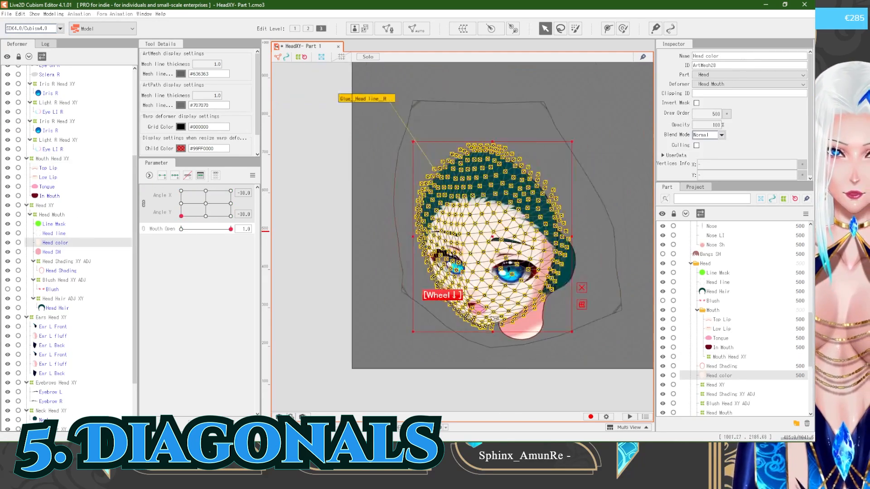
pyautogui.scroll(2, 521, 326)
pyautogui.click(566, 374)
pyautogui.scroll(-2, 491, 356)
pyautogui.moveTo(616, 131); pyautogui.dragTo(625, 141)
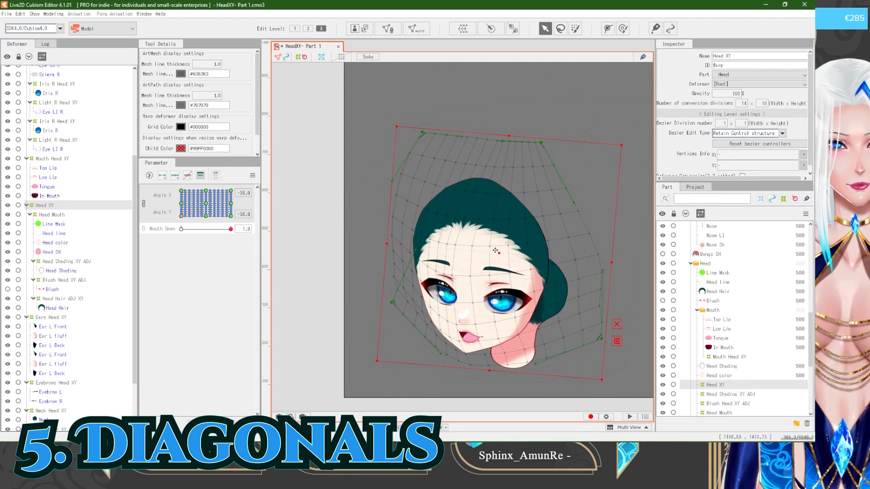
pyautogui.moveTo(606, 339); pyautogui.dragTo(606, 348)
pyautogui.moveTo(397, 303); pyautogui.dragTo(397, 299)
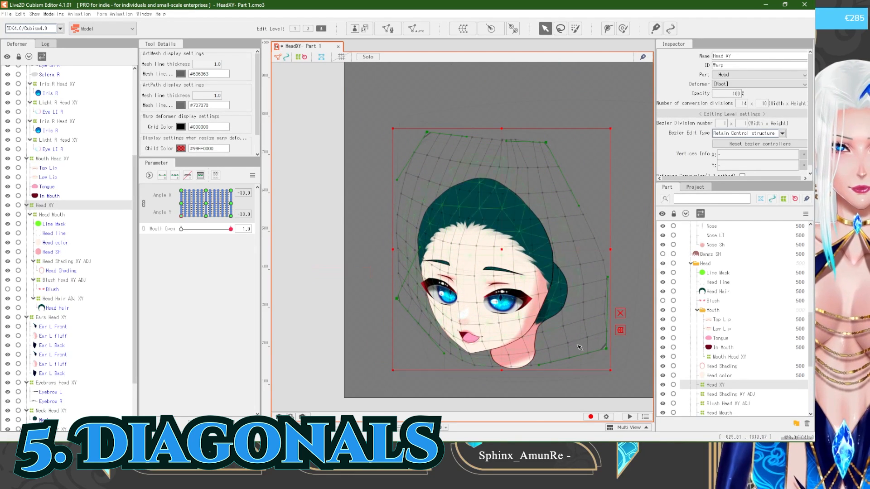
# Step: Adjust the top corner points of the Head XY deformer, testing the pose between changes
pyautogui.moveTo(559, 145); pyautogui.dragTo(560, 154)
pyautogui.moveTo(427, 133); pyautogui.dragTo(431, 127)
pyautogui.moveTo(181, 217); pyautogui.dragTo(181, 217)
pyautogui.moveTo(437, 130); pyautogui.dragTo(441, 124)
pyautogui.moveTo(181, 217)
pyautogui.mouseDown()
pyautogui.moveTo(175, 203)
pyautogui.moveTo(180, 218)
pyautogui.mouseUp()
pyautogui.scroll(2, 469, 313)
pyautogui.scroll(-2, 454, 213)
# Step: Tilt the Eyes Head XY deformer slightly to match the reshaped head
pyautogui.scroll(3, 455, 214)
pyautogui.scroll(3, 64, 327)
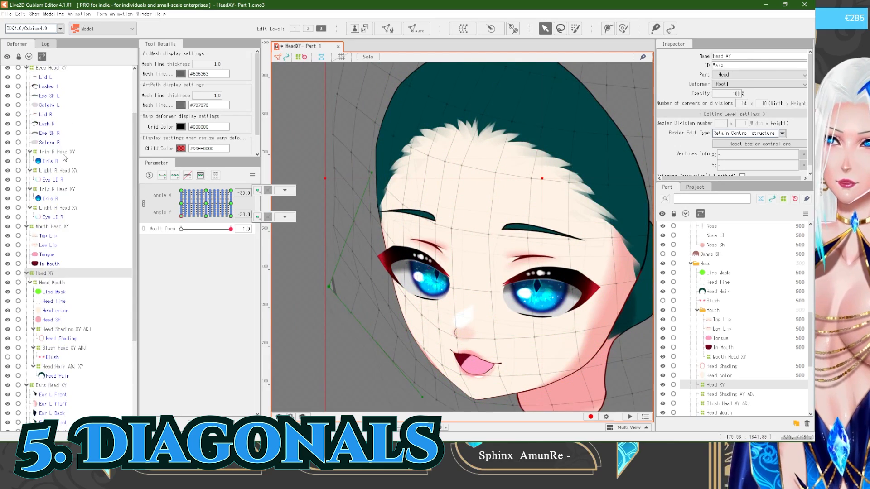
pyautogui.click(51, 102)
pyautogui.moveTo(353, 204); pyautogui.dragTo(357, 195)
pyautogui.scroll(-2, 582, 203)
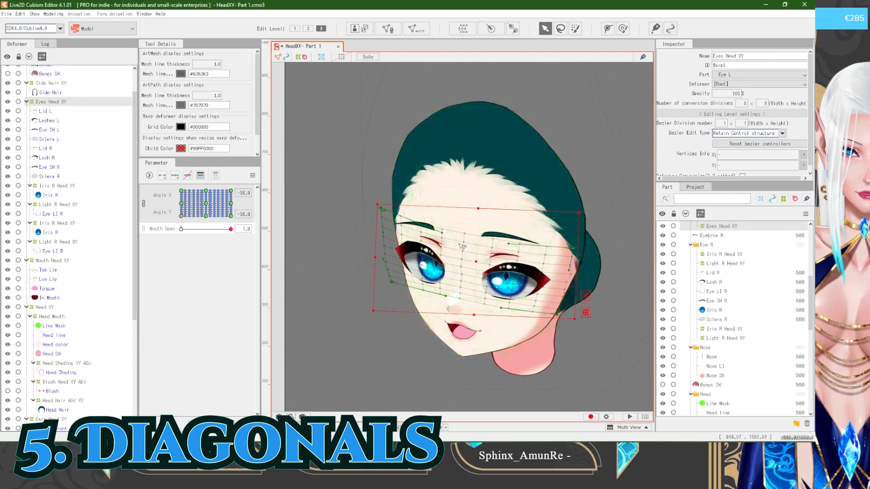
pyautogui.scroll(-1, 468, 243)
pyautogui.scroll(1, 476, 230)
# Step: Select the Eyebrow L side points of the Eyebrows Head XY deformer, reposition them, and test the pose
pyautogui.click(415, 226)
pyautogui.click(58, 419)
pyautogui.moveTo(361, 190); pyautogui.dragTo(433, 248)
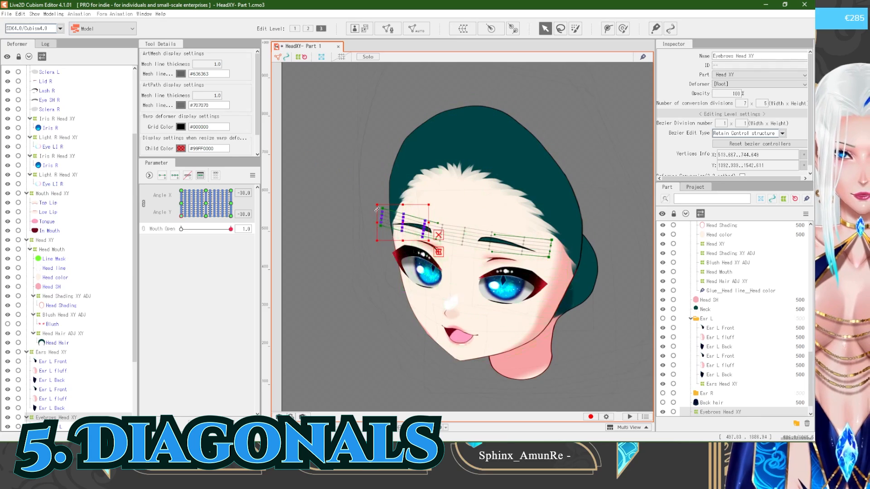
pyautogui.scroll(-3, 417, 226)
pyautogui.click(560, 262)
pyautogui.moveTo(182, 216)
pyautogui.mouseDown()
pyautogui.moveTo(175, 207)
pyautogui.moveTo(169, 221)
pyautogui.mouseUp()
# Step: Raise the Eyebrow L side points of Eyebrows Head XY slightly and test the head turn
pyautogui.scroll(3, 420, 222)
pyautogui.click(59, 418)
pyautogui.moveTo(366, 170); pyautogui.dragTo(466, 283)
pyautogui.moveTo(425, 225); pyautogui.dragTo(426, 220)
pyautogui.scroll(-3, 426, 220)
pyautogui.click(379, 220)
pyautogui.moveTo(182, 217); pyautogui.dragTo(160, 222)
# Step: Refine the Eyebrow L side points of Eyebrows Head XY once more and recheck the head turn
pyautogui.scroll(3, 432, 226)
pyautogui.click(51, 410)
pyautogui.click(53, 417)
pyautogui.moveTo(354, 157); pyautogui.dragTo(459, 267)
pyautogui.scroll(-3, 471, 240)
pyautogui.click(328, 272)
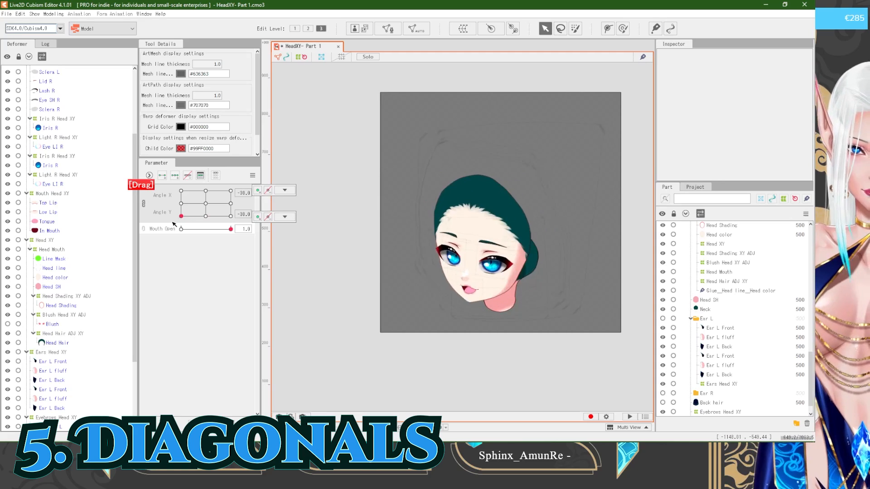
pyautogui.moveTo(134, 219); pyautogui.dragTo(135, 224)
# Step: Lower the upper-right corner of the Eyes Head XY deformer slightly
pyautogui.scroll(3, 504, 268)
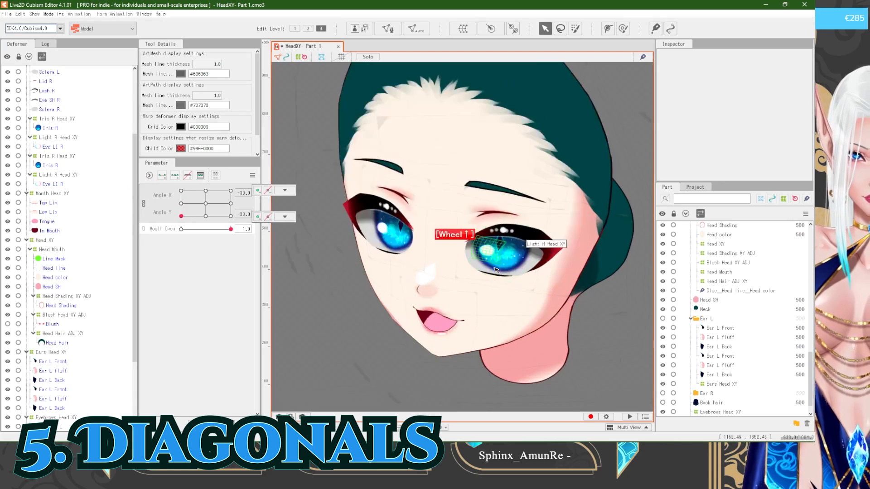
pyautogui.scroll(2, 59, 222)
pyautogui.click(59, 154)
pyautogui.click(66, 70)
pyautogui.moveTo(596, 195); pyautogui.dragTo(594, 205)
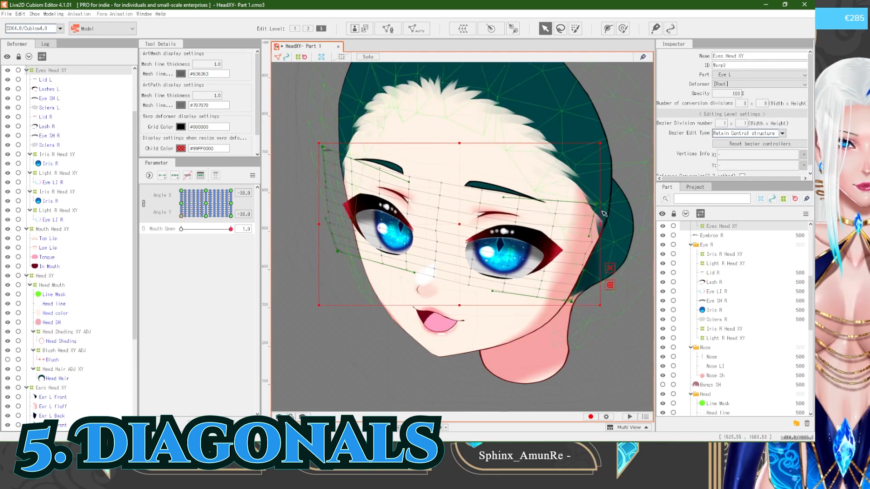
pyautogui.scroll(-3, 499, 288)
# Step: Adjust the right corners of the Head Hair ADJ XY deformer and test the pose
pyautogui.click(543, 150)
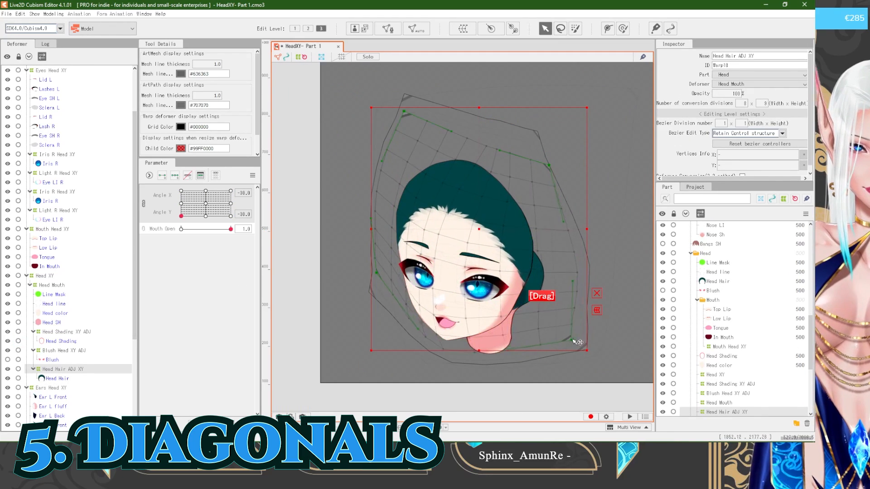
pyautogui.moveTo(565, 328); pyautogui.dragTo(566, 326)
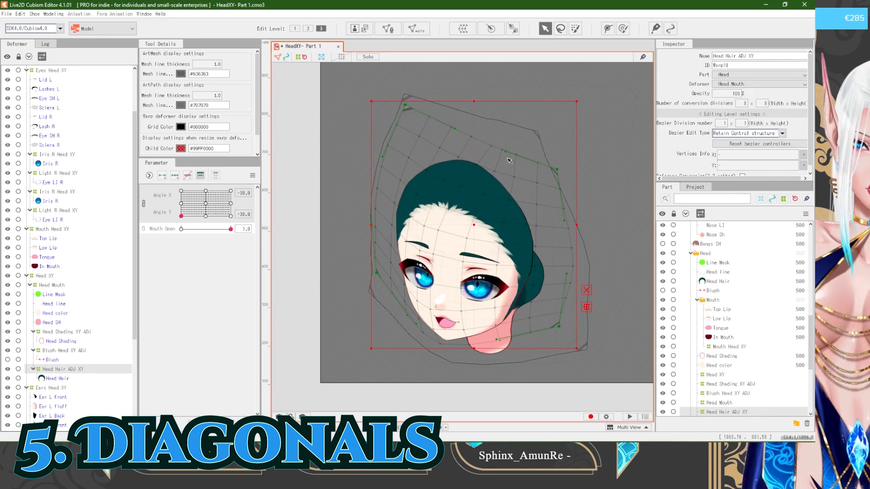
pyautogui.moveTo(182, 216); pyautogui.dragTo(180, 216)
pyautogui.scroll(5, 440, 299)
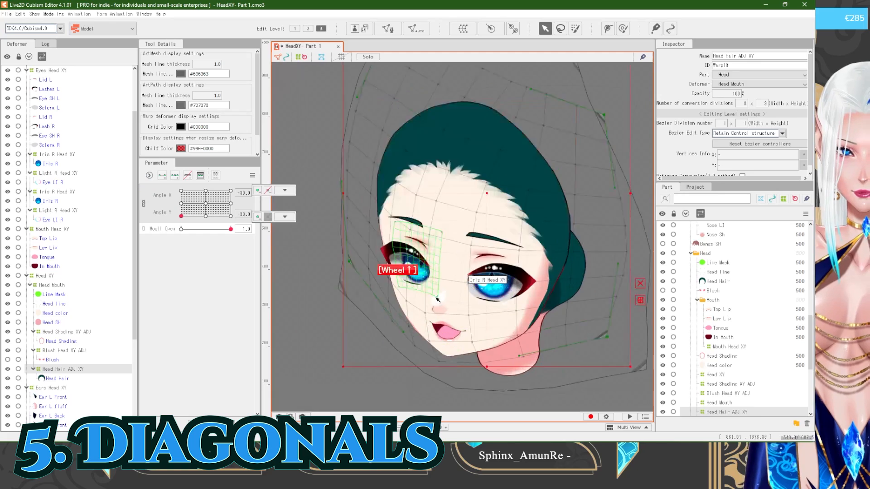
# Step: Rotate and shift the Nose, Nose LI and Nose Sh meshes together, and test the pose
pyautogui.click(440, 298)
pyautogui.scroll(-1, 61, 412)
pyautogui.click(59, 409)
pyautogui.keyDown('shift'); pyautogui.click(58, 427); pyautogui.keyUp('shift')
pyautogui.scroll(2, 446, 319)
pyautogui.moveTo(486, 241); pyautogui.dragTo(493, 252)
pyautogui.moveTo(399, 292); pyautogui.dragTo(395, 289)
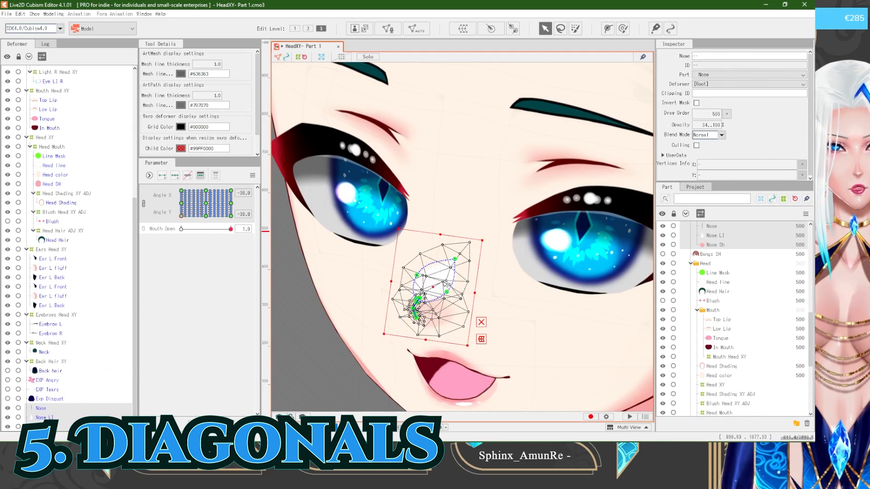
pyautogui.scroll(-2, 392, 286)
pyautogui.scroll(-5, 394, 289)
pyautogui.click(308, 136)
pyautogui.moveTo(182, 216); pyautogui.dragTo(180, 242)
# Step: Nudge the lower corners of the Eyes Head XY deformer and test the head turn
pyautogui.scroll(3, 403, 342)
pyautogui.scroll(7, 66, 144)
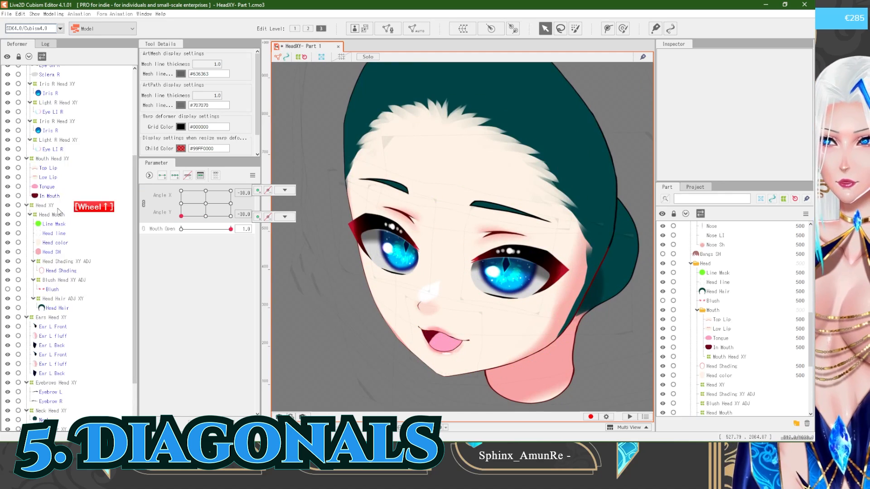
pyautogui.click(55, 136)
pyautogui.moveTo(340, 268); pyautogui.dragTo(345, 270)
pyautogui.moveTo(584, 321); pyautogui.dragTo(588, 327)
pyautogui.scroll(-3, 401, 275)
pyautogui.click(313, 253)
pyautogui.moveTo(181, 217); pyautogui.dragTo(177, 228)
# Step: Check the Eyes Head XY and Eyebrows Head XY deformers and test the head at Angle X -30, Angle Y -30
pyautogui.scroll(3, 394, 281)
pyautogui.click(55, 136)
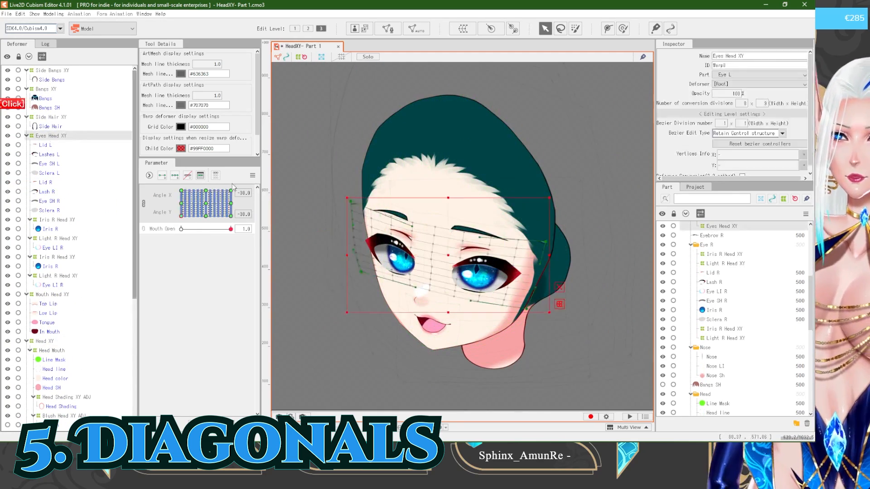
pyautogui.click(399, 218)
pyautogui.click(56, 417)
pyautogui.scroll(-4, 442, 229)
pyautogui.click(561, 254)
pyautogui.moveTo(182, 217); pyautogui.dragTo(179, 224)
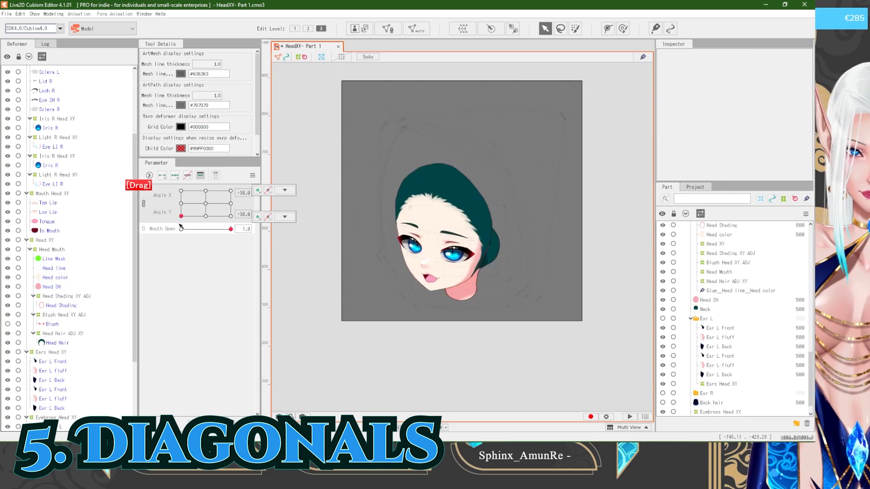
# Step: Adjust the right edge point of the Head Hair ADJ XY deformer at edit level 2 and test the pose
pyautogui.scroll(2, 427, 193)
pyautogui.click(427, 193)
pyautogui.click(77, 334)
pyautogui.press('2')
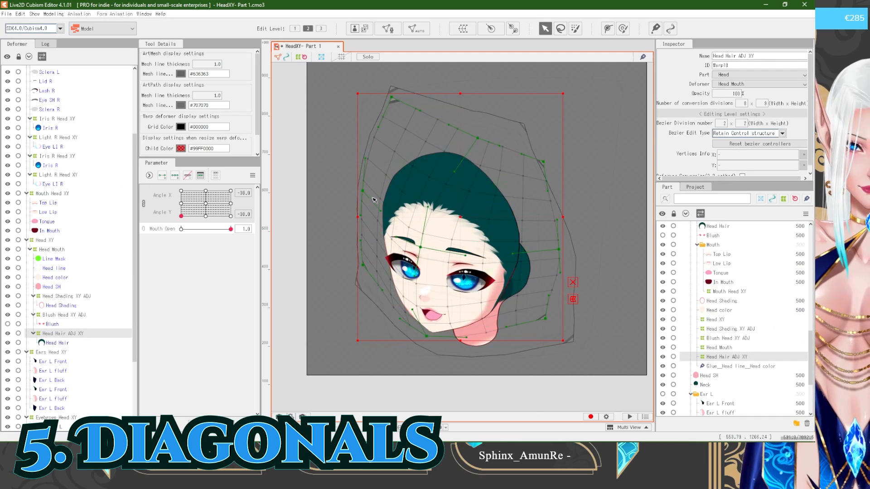
pyautogui.moveTo(560, 250); pyautogui.dragTo(560, 251)
pyautogui.moveTo(181, 216)
pyautogui.mouseDown()
pyautogui.moveTo(188, 219)
pyautogui.moveTo(179, 220)
pyautogui.mouseUp()
# Step: Lower the left edge points and an inner control point of the Head Hair ADJ XY deformer, testing between changes
pyautogui.moveTo(363, 185); pyautogui.dragTo(365, 198)
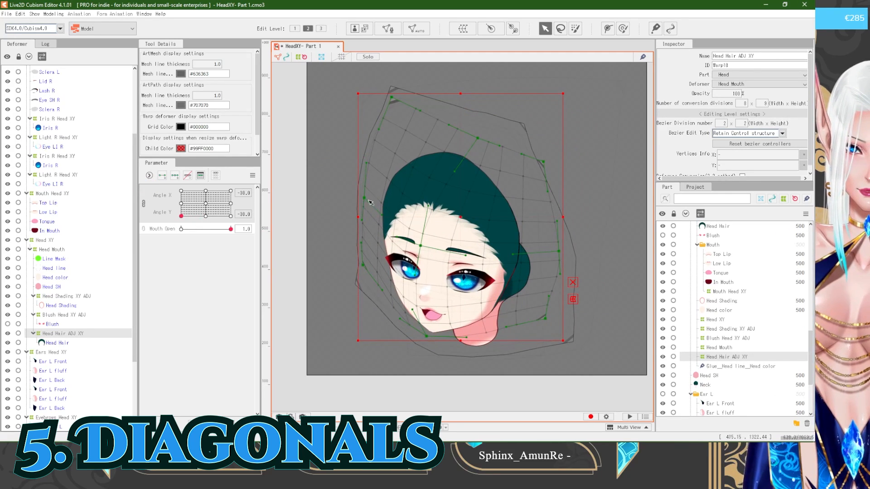
pyautogui.moveTo(369, 273); pyautogui.dragTo(369, 275)
pyautogui.moveTo(181, 217)
pyautogui.mouseDown()
pyautogui.moveTo(200, 232)
pyautogui.moveTo(179, 223)
pyautogui.mouseUp()
pyautogui.moveTo(421, 246); pyautogui.dragTo(422, 253)
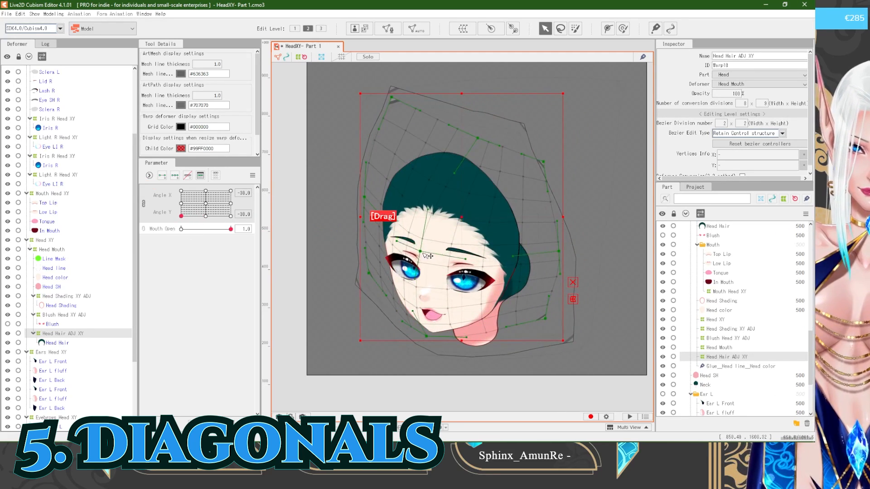
pyautogui.moveTo(182, 216)
pyautogui.mouseDown()
pyautogui.moveTo(190, 245)
pyautogui.moveTo(180, 223)
pyautogui.mouseUp()
# Step: Select the objects keyed to the linked angle parameters and unlink Angle X and Angle Y
pyautogui.click(264, 216)
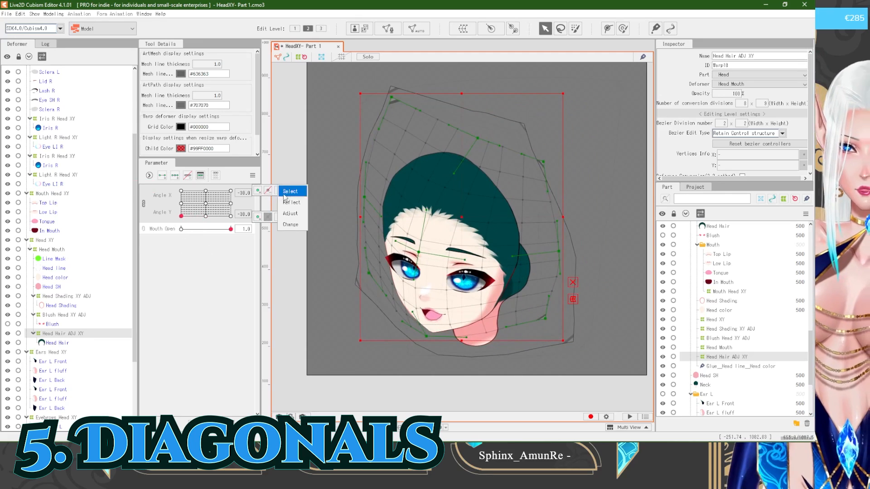
pyautogui.click(291, 192)
pyautogui.click(145, 204)
# Step: Apply the parameter operation to Angle Y for the selected objects, clear the selection, and test Angle Y
pyautogui.click(163, 202)
pyautogui.click(252, 175)
pyautogui.click(290, 239)
pyautogui.click(391, 305)
pyautogui.scroll(-3, 366, 213)
pyautogui.click(518, 254)
pyautogui.moveTo(230, 202); pyautogui.dragTo(183, 213)
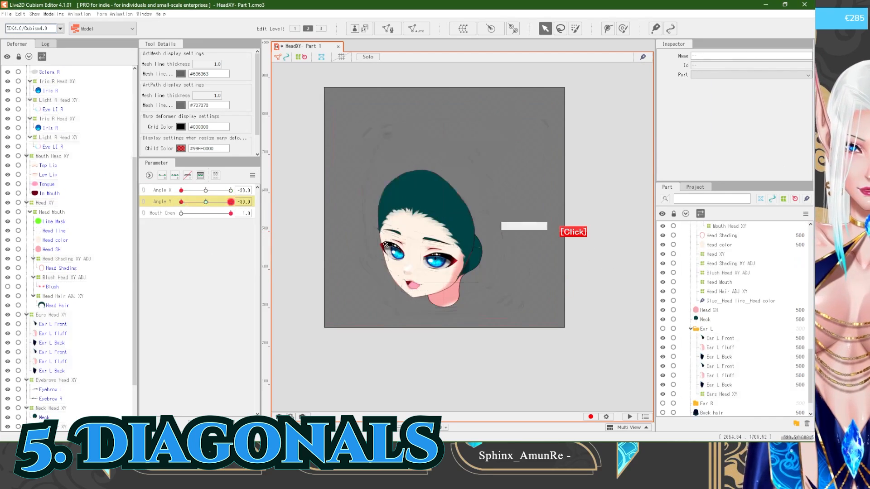
# Step: Reselect all objects keyed to Angle Y, apply the parameter operation again, and test Angle X at Angle Y -30
pyautogui.doubleClick(160, 203)
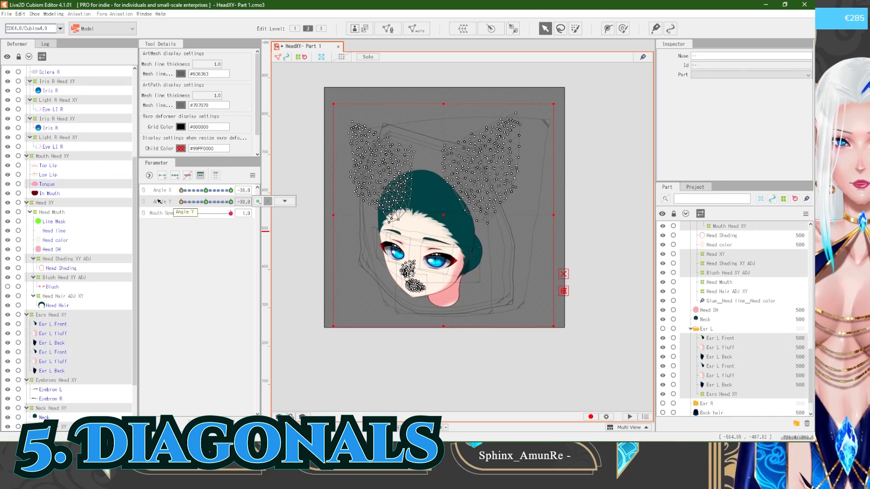
pyautogui.click(252, 176)
pyautogui.click(318, 240)
pyautogui.click(390, 305)
pyautogui.click(598, 255)
pyautogui.moveTo(181, 190); pyautogui.dragTo(182, 202)
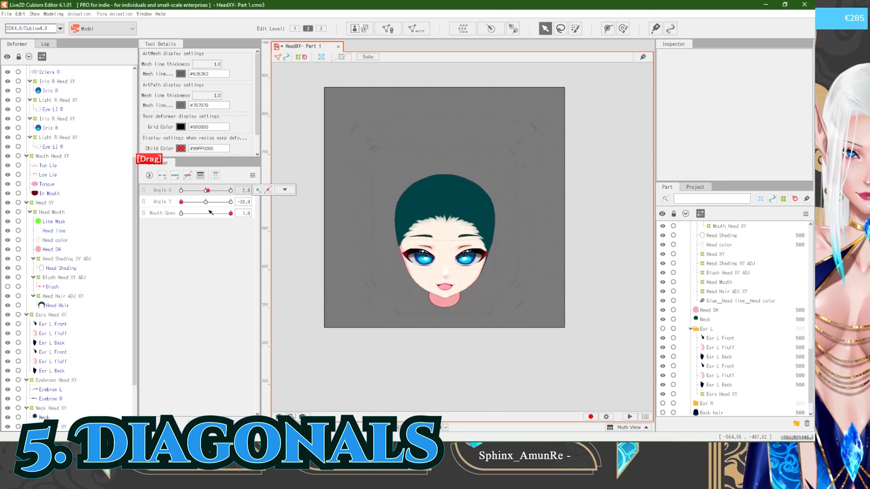
pyautogui.scroll(5, 439, 235)
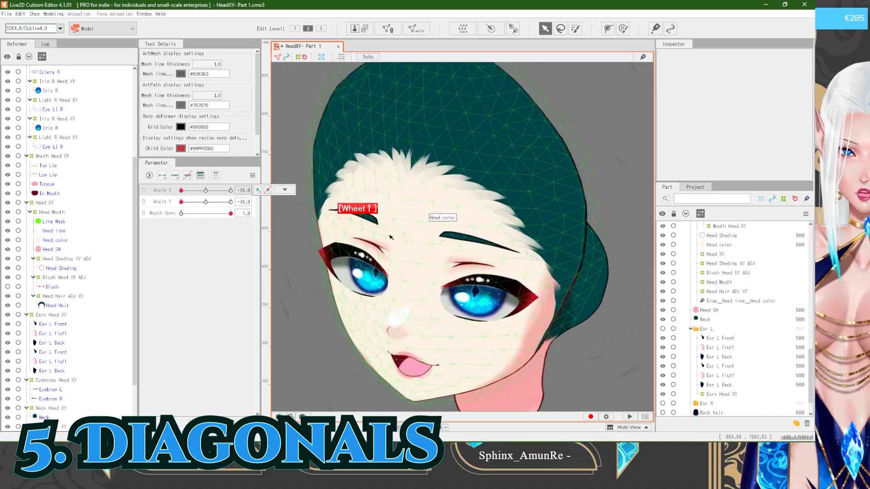
# Step: Select the Head Hair ADJ XY deformer and check its shape while moving Angle Y to -30
pyautogui.click(52, 380)
pyautogui.click(253, 175)
pyautogui.click(321, 238)
pyautogui.click(364, 146)
pyautogui.click(63, 296)
pyautogui.scroll(-3, 396, 316)
pyautogui.scroll(3, 421, 219)
pyautogui.moveTo(222, 203); pyautogui.dragTo(181, 205)
pyautogui.scroll(-5, 433, 272)
pyautogui.scroll(3, 433, 267)
# Step: Reset Angle X and Angle Y to 0 and add three keypoints on Angle X for the Head Hair ADJ XY deformer
pyautogui.rightClick(205, 191)
pyautogui.rightClick(206, 202)
pyautogui.scroll(-4, 440, 272)
pyautogui.scroll(1, 453, 231)
pyautogui.rightClick(206, 202)
pyautogui.rightClick(206, 191)
pyautogui.click(162, 190)
pyautogui.click(174, 175)
# Step: Apply motion reflection to the Head Hair ADJ XY deformer
pyautogui.rightClick(205, 202)
pyautogui.scroll(-3, 438, 286)
pyautogui.scroll(2, 439, 298)
pyautogui.scroll(-2, 400, 272)
pyautogui.click(252, 175)
pyautogui.click(320, 238)
pyautogui.click(392, 305)
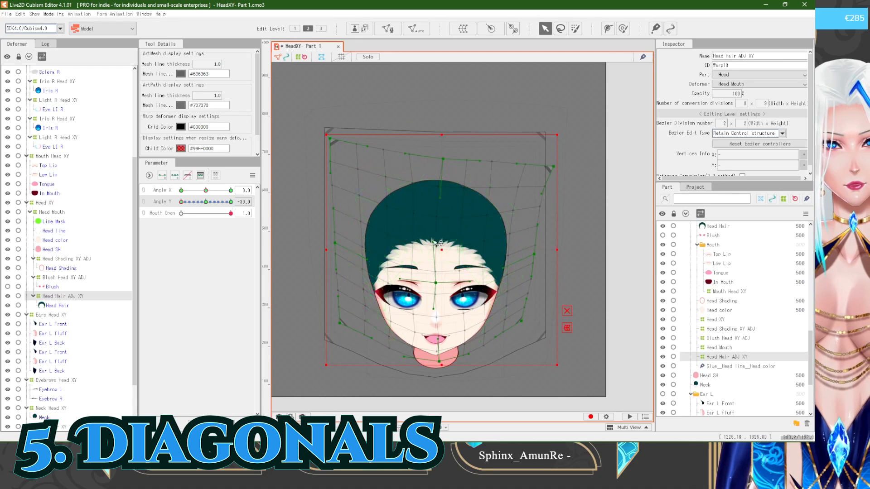
# Step: Lower the central control points of the Head Hair ADJ XY deformer slightly at Angle X 0, Angle Y -30, testing Angle Y between changes
pyautogui.click(206, 201)
pyautogui.click(181, 201)
pyautogui.moveTo(435, 210); pyautogui.dragTo(436, 217)
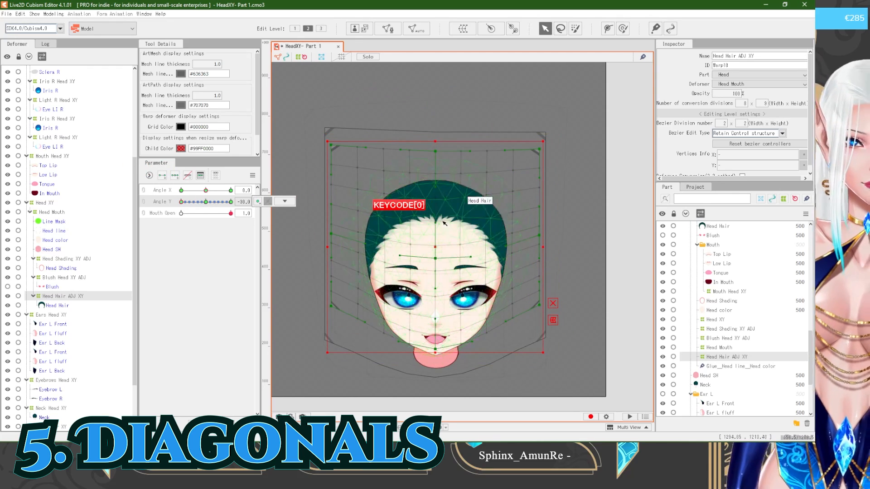
pyautogui.click(206, 201)
pyautogui.click(181, 201)
pyautogui.moveTo(435, 259); pyautogui.dragTo(435, 263)
pyautogui.click(231, 201)
pyautogui.click(181, 202)
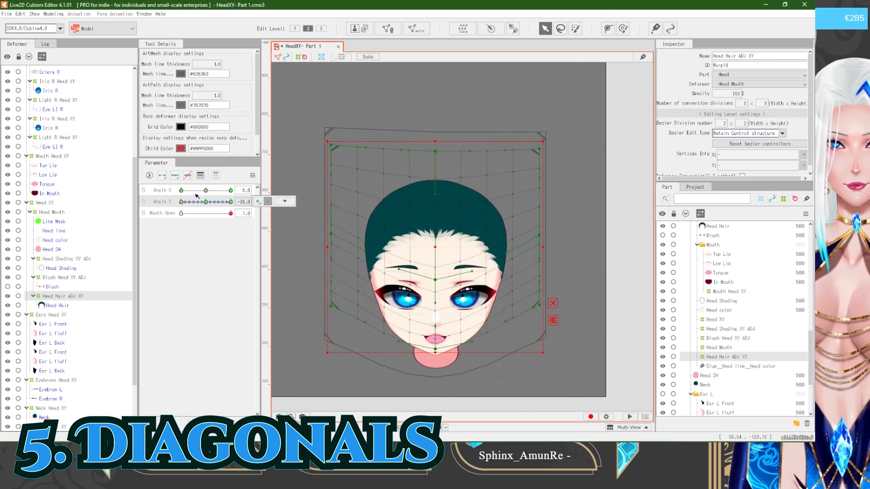
# Step: Copy the Head Hair ADJ XY form from Angle X 0 to Angle X -30 and pull its lower back corner inward
pyautogui.click(181, 191)
pyautogui.click(206, 191)
pyautogui.hotkey('ctrl', 'shift', 'c')
pyautogui.click(182, 190)
pyautogui.hotkey('ctrl', 'shift', 'v')
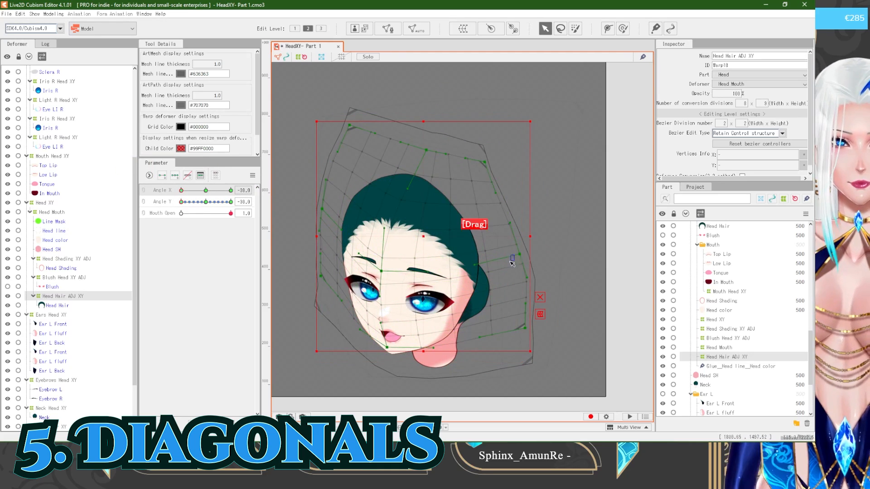
pyautogui.moveTo(527, 326); pyautogui.dragTo(508, 339)
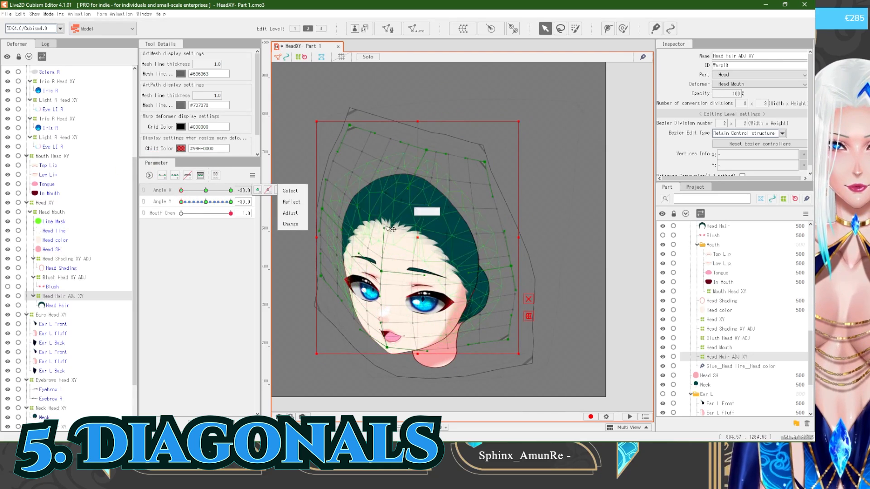
# Step: Reflect the Head Hair ADJ XY deformer horizontally from Angle X -30 and test Angle X up to 30
pyautogui.click(252, 175)
pyautogui.click(292, 237)
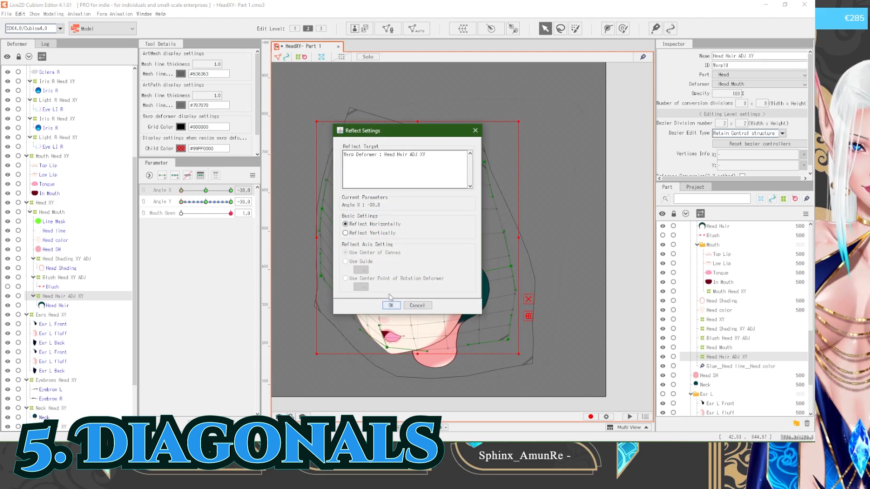
pyautogui.click(391, 304)
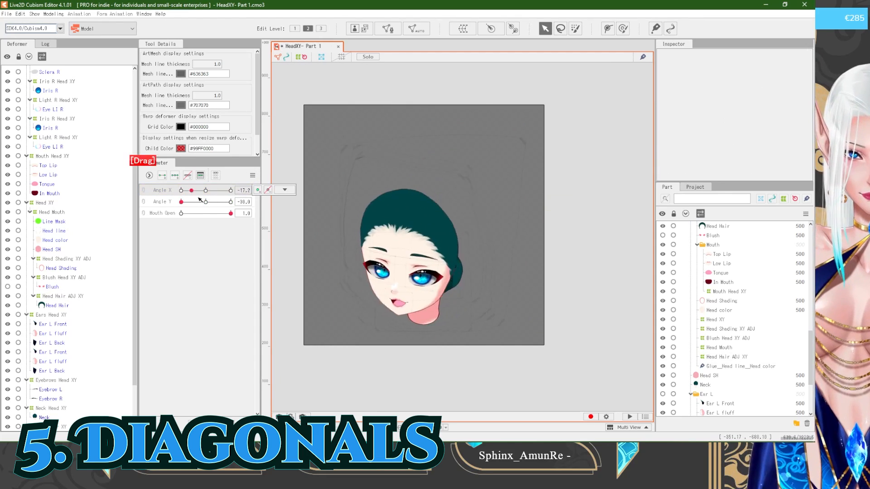
pyautogui.moveTo(198, 198); pyautogui.dragTo(233, 198)
pyautogui.scroll(2, 462, 270)
# Step: Nudge the lower back corner of the Head Hair ADJ XY deformer at Angle X 30, Angle Y -30, and test the head turn
pyautogui.click(428, 199)
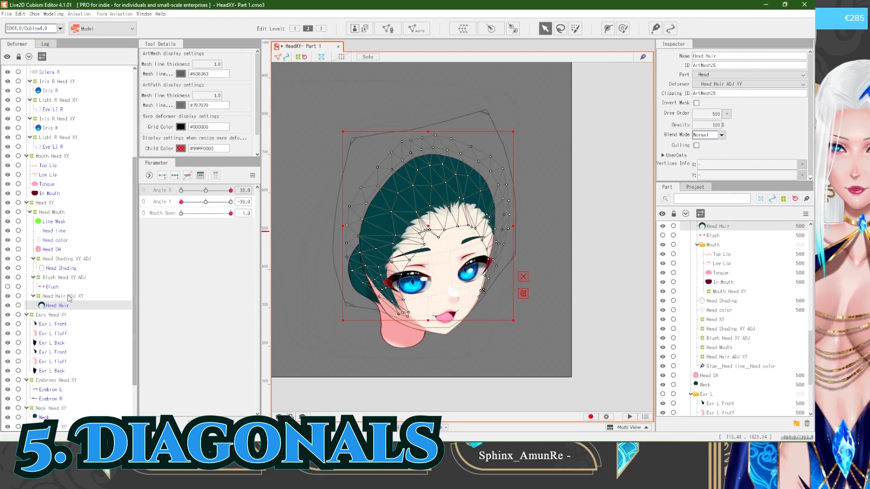
pyautogui.click(70, 297)
pyautogui.moveTo(332, 309); pyautogui.dragTo(335, 310)
pyautogui.scroll(-3, 425, 262)
pyautogui.click(359, 245)
pyautogui.scroll(1, 360, 246)
pyautogui.click(181, 202)
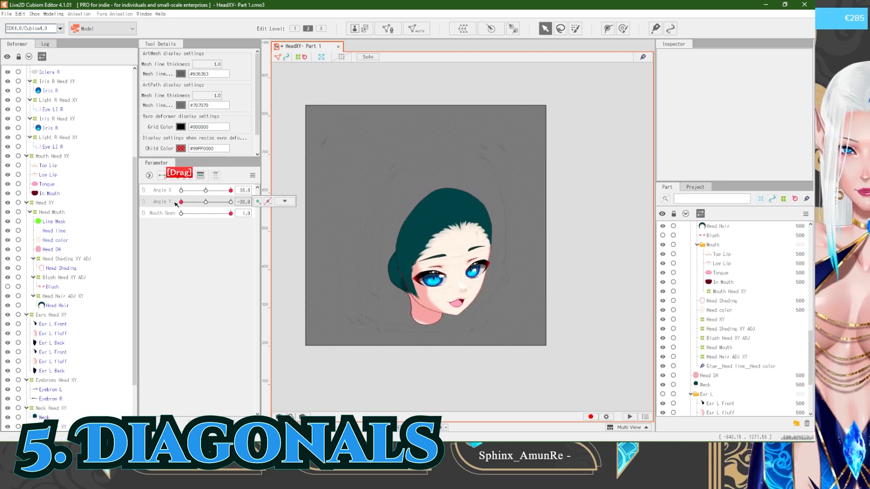
pyautogui.moveTo(182, 190); pyautogui.dragTo(207, 195)
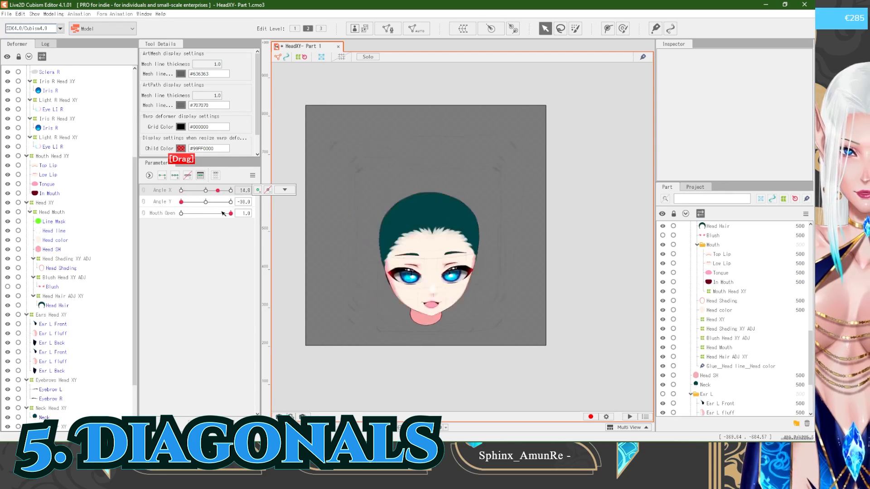
pyautogui.moveTo(151, 189); pyautogui.dragTo(158, 215)
pyautogui.moveTo(255, 210); pyautogui.dragTo(232, 217)
# Step: Refine the back edge and central control points of the Head Hair ADJ XY deformer at Angle X 30, Angle Y -30, and test toward Angle X -30
pyautogui.scroll(2, 456, 281)
pyautogui.click(429, 204)
pyautogui.click(67, 296)
pyautogui.moveTo(332, 228); pyautogui.dragTo(324, 226)
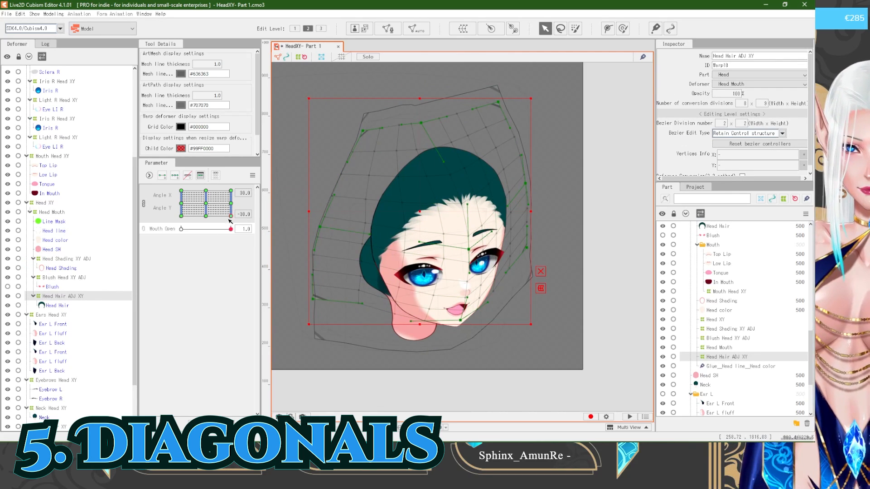
pyautogui.moveTo(230, 217); pyautogui.dragTo(233, 220)
pyautogui.moveTo(468, 249); pyautogui.dragTo(466, 244)
pyautogui.moveTo(320, 227); pyautogui.dragTo(321, 226)
pyautogui.moveTo(231, 216); pyautogui.dragTo(174, 218)
pyautogui.scroll(-2, 424, 297)
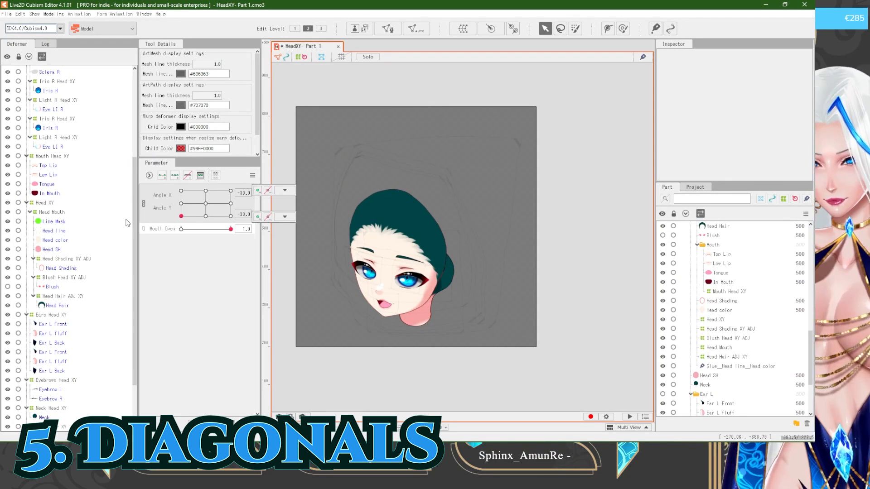
pyautogui.moveTo(128, 222); pyautogui.dragTo(109, 222)
# Step: Reshape the front of the Head Hair ADJ XY deformer with the Deform Brush at Angle X -30, Angle Y -30, testing the angles between strokes
pyautogui.scroll(3, 379, 231)
pyautogui.click(57, 296)
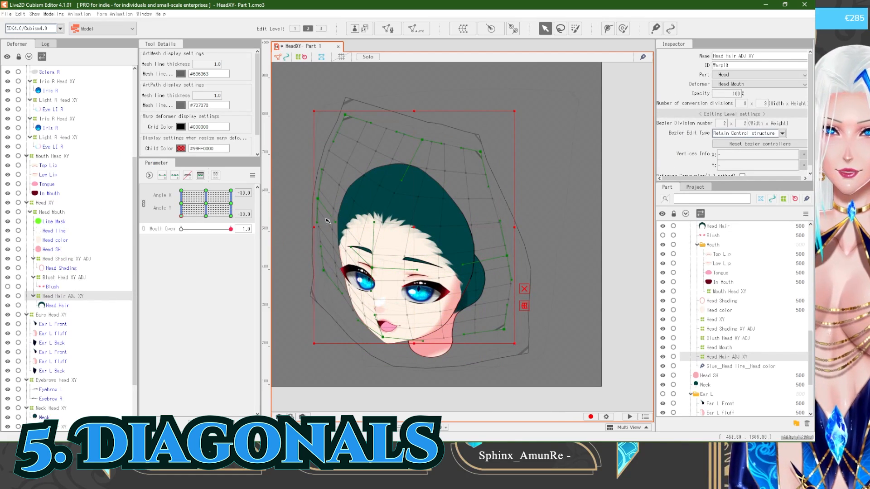
pyautogui.moveTo(181, 216)
pyautogui.mouseDown()
pyautogui.moveTo(241, 209)
pyautogui.moveTo(221, 247)
pyautogui.moveTo(174, 222)
pyautogui.mouseUp()
pyautogui.click(623, 28)
pyautogui.moveTo(337, 259); pyautogui.dragTo(333, 265)
pyautogui.moveTo(181, 216)
pyautogui.mouseDown()
pyautogui.moveTo(189, 236)
pyautogui.moveTo(177, 227)
pyautogui.mouseUp()
pyautogui.moveTo(372, 221); pyautogui.dragTo(388, 225)
pyautogui.moveTo(181, 216)
pyautogui.mouseDown()
pyautogui.moveTo(201, 227)
pyautogui.moveTo(186, 231)
pyautogui.moveTo(190, 241)
pyautogui.moveTo(238, 252)
pyautogui.mouseUp()
# Step: Select the Head Shading XY ADJ deformer, unlink Angle X and Angle Y, and reflect the deformer's motion
pyautogui.click(91, 258)
pyautogui.moveTo(231, 216); pyautogui.dragTo(180, 222)
pyautogui.click(143, 204)
pyautogui.click(252, 175)
pyautogui.click(309, 236)
pyautogui.click(431, 214)
pyautogui.click(389, 302)
# Step: Brush the cheek area of the Head Shading XY ADJ deformer downward at Angle X 30, Angle Y -30, and test the angles
pyautogui.moveTo(182, 191)
pyautogui.mouseDown()
pyautogui.moveTo(205, 198)
pyautogui.moveTo(167, 204)
pyautogui.moveTo(231, 199)
pyautogui.mouseUp()
pyautogui.moveTo(426, 275); pyautogui.dragTo(427, 298)
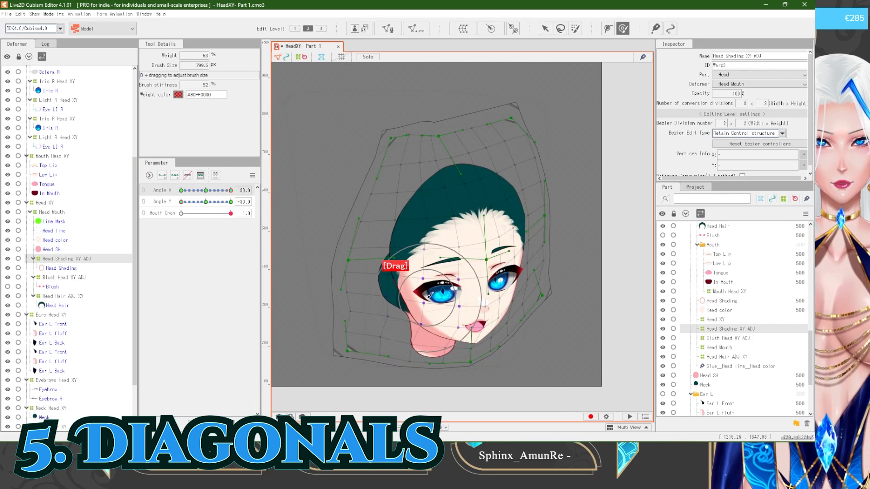
pyautogui.scroll(-2, 398, 247)
pyautogui.moveTo(180, 201); pyautogui.dragTo(153, 229)
pyautogui.scroll(2, 417, 150)
# Step: Switch back to the Arrow tool, clear the selection, set both angles to -30, and link Angle X with Angle Y
pyautogui.click(545, 29)
pyautogui.click(554, 231)
pyautogui.rightClick(152, 191)
pyautogui.rightClick(152, 202)
pyautogui.click(143, 190)
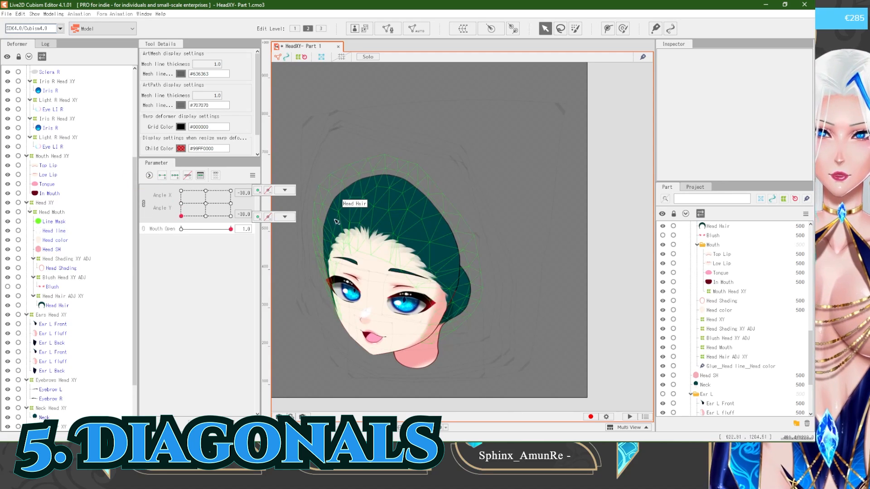
# Step: Adjust the front edge points of the Head Hair ADJ XY deformer at Angle X -30, Angle Y -30, and sweep the angles to test
pyautogui.click(74, 295)
pyautogui.moveTo(308, 283); pyautogui.dragTo(310, 281)
pyautogui.moveTo(182, 216); pyautogui.dragTo(180, 211)
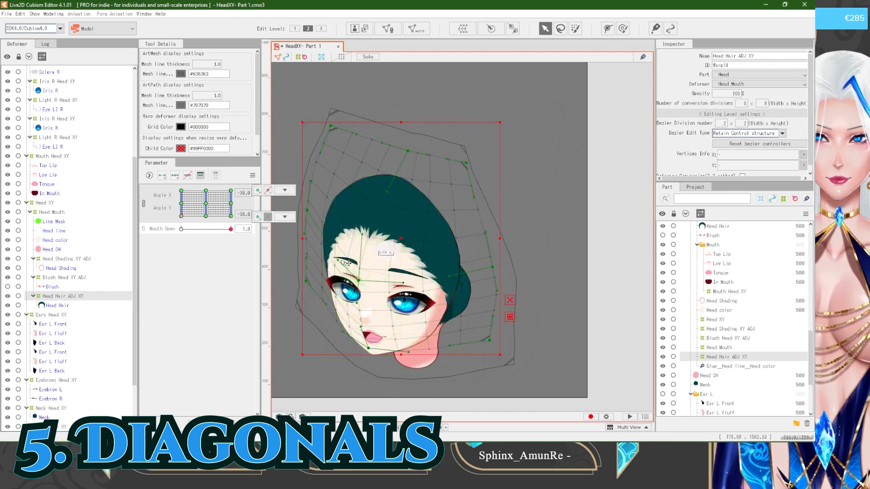
pyautogui.moveTo(316, 232); pyautogui.dragTo(321, 238)
pyautogui.moveTo(182, 216); pyautogui.dragTo(125, 222)
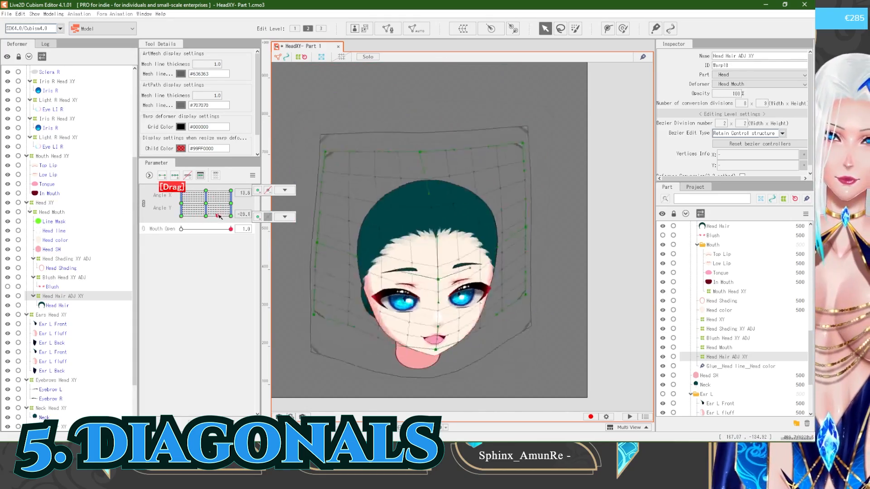
pyautogui.moveTo(234, 230); pyautogui.dragTo(167, 228)
pyautogui.moveTo(136, 195); pyautogui.dragTo(92, 227)
# Step: Examine the eye and eyebrow deformers around Angle X -30, Angle Y -30 while sweeping the linked angles
pyautogui.scroll(3, 337, 307)
pyautogui.scroll(4, 66, 311)
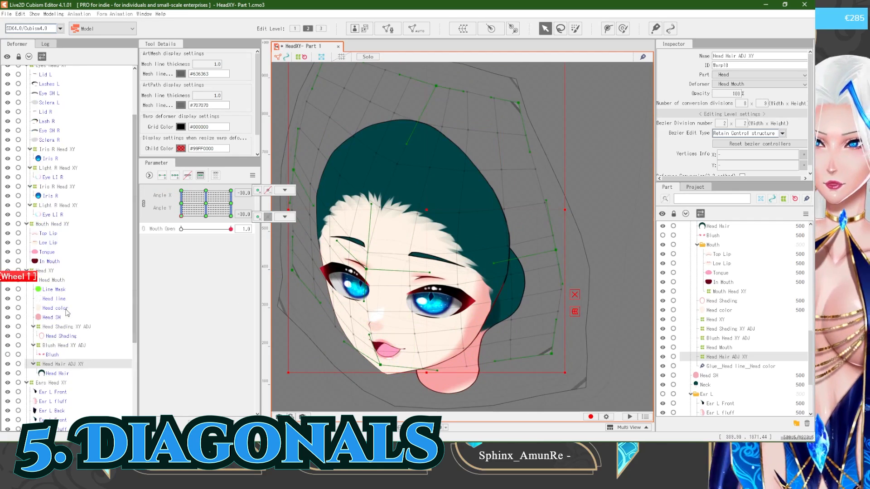
pyautogui.click(62, 134)
pyautogui.scroll(-2, 509, 228)
pyautogui.moveTo(181, 215); pyautogui.dragTo(166, 221)
pyautogui.scroll(2, 358, 136)
pyautogui.moveTo(135, 189); pyautogui.dragTo(175, 214)
pyautogui.scroll(-4, 54, 362)
pyautogui.click(52, 418)
pyautogui.scroll(-2, 416, 156)
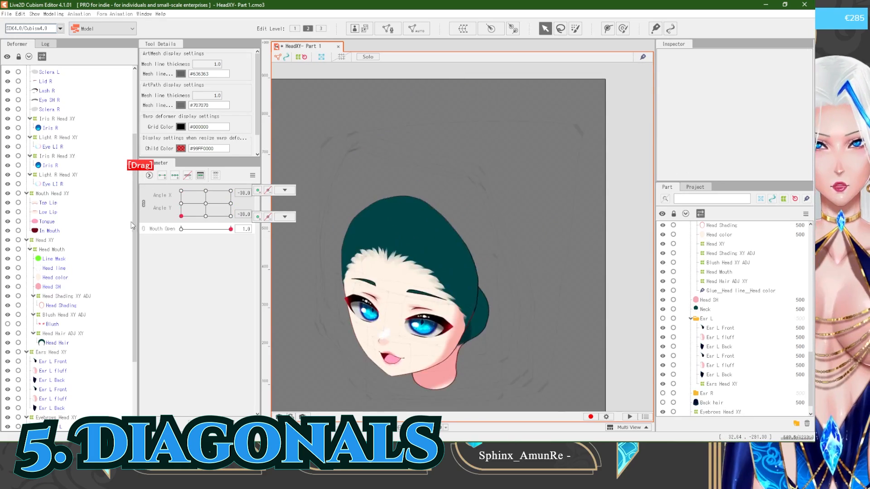
pyautogui.moveTo(104, 211); pyautogui.dragTo(108, 223)
# Step: Lower the bottom edge of the Mouth Head XY deformer slightly at Angle X -30, Angle Y -30, and test the pose
pyautogui.scroll(4, 406, 299)
pyautogui.click(60, 195)
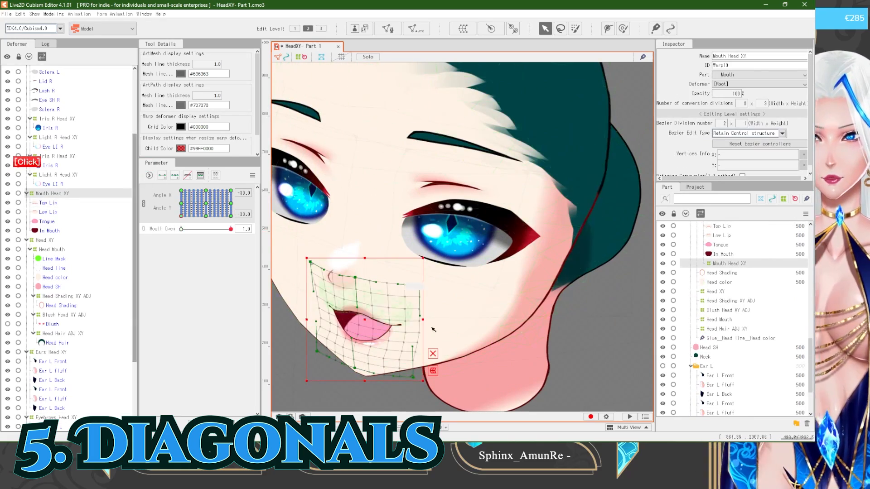
pyautogui.moveTo(404, 379); pyautogui.dragTo(407, 385)
pyautogui.scroll(-4, 417, 315)
pyautogui.click(313, 274)
pyautogui.moveTo(182, 217); pyautogui.dragTo(175, 221)
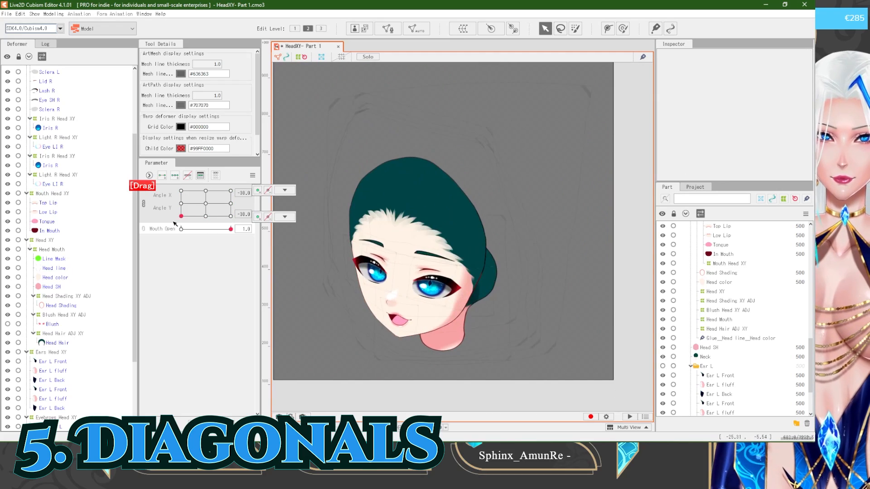
# Step: Inspect the Mouth Head XY deformer closely and sweep the linked angles to Angle X -30, Angle Y 30
pyautogui.click(53, 194)
pyautogui.scroll(3, 414, 342)
pyautogui.scroll(2, 379, 342)
pyautogui.scroll(-3, 380, 354)
pyautogui.click(312, 281)
pyautogui.scroll(-2, 348, 276)
pyautogui.moveTo(183, 209); pyautogui.dragTo(164, 216)
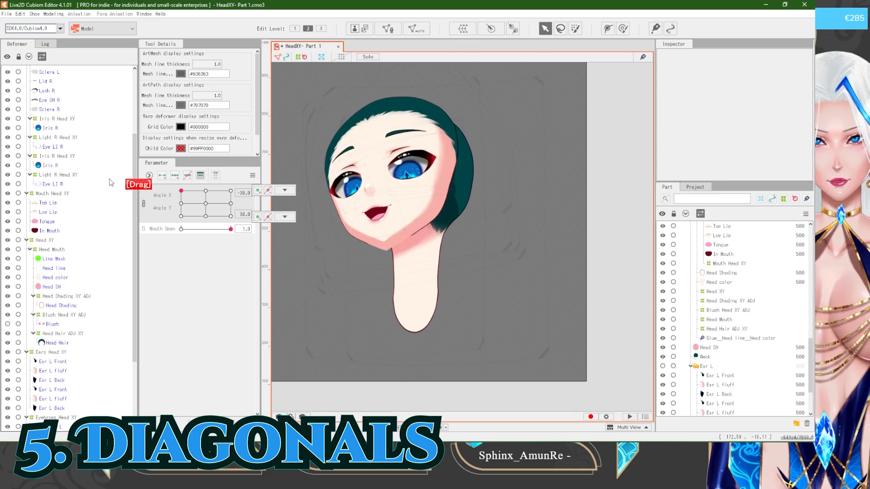
# Step: Select the Line Mask mesh under the chin, compare it across the linked angles, and undo the last change
pyautogui.click(388, 250)
pyautogui.scroll(2, 398, 256)
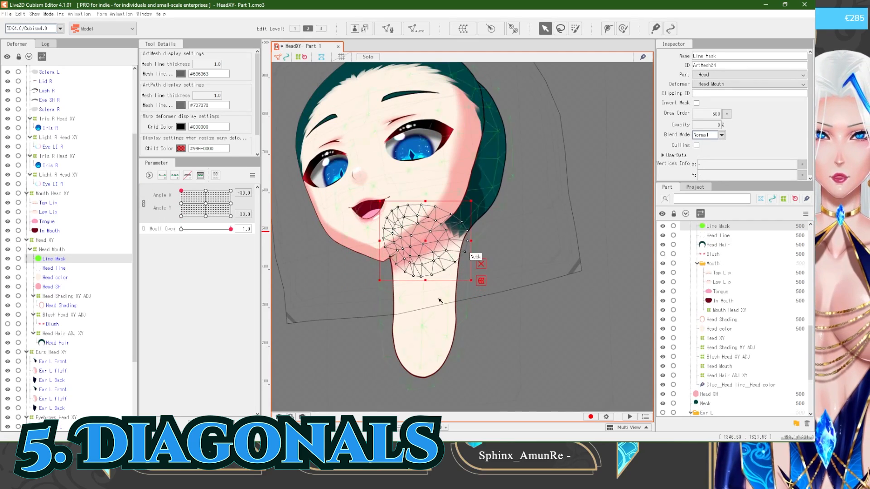
pyautogui.scroll(-2, 443, 294)
pyautogui.moveTo(181, 191)
pyautogui.mouseDown()
pyautogui.moveTo(181, 203)
pyautogui.moveTo(168, 193)
pyautogui.moveTo(181, 192)
pyautogui.mouseUp()
pyautogui.rightClick(181, 204)
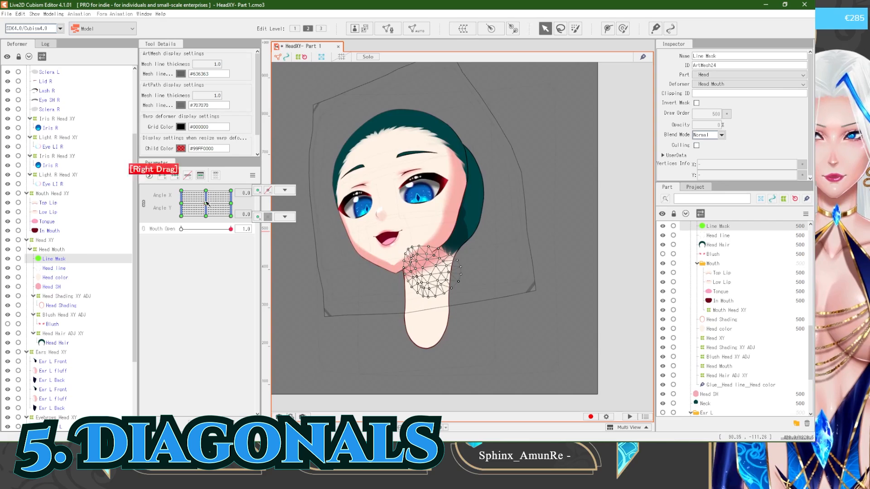
pyautogui.rightClick(206, 204)
pyautogui.scroll(4, 443, 242)
pyautogui.scroll(-2, 378, 271)
pyautogui.hotkey('ctrl', 'z')
pyautogui.moveTo(182, 203); pyautogui.dragTo(232, 190)
# Step: Reselect the Line Mask mesh and move it slightly upward at Angle X 0, Angle Y 0
pyautogui.click(52, 193)
pyautogui.scroll(-2, 336, 265)
pyautogui.click(54, 259)
pyautogui.rightClick(206, 203)
pyautogui.scroll(3, 364, 292)
pyautogui.rightClick(206, 202)
pyautogui.scroll(-3, 384, 249)
pyautogui.moveTo(426, 282); pyautogui.dragTo(426, 276)
# Step: Shift the Line Mask mesh sideways over the neck at Angle X 30, Angle Y 0, and test toward Angle X -30
pyautogui.moveTo(215, 202); pyautogui.dragTo(182, 203)
pyautogui.rightClick(181, 204)
pyautogui.scroll(-3, 308, 324)
pyautogui.scroll(3, 308, 324)
pyautogui.click(232, 210)
pyautogui.rightClick(232, 206)
pyautogui.moveTo(440, 342); pyautogui.dragTo(399, 343)
pyautogui.moveTo(232, 201); pyautogui.dragTo(176, 206)
pyautogui.scroll(-5, 386, 265)
pyautogui.click(314, 265)
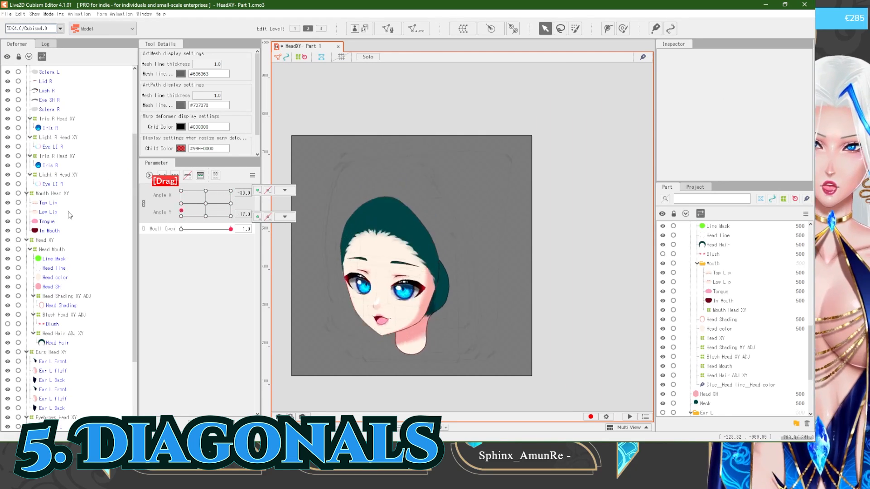
# Step: Inspect the chin and the Head color, Head Mouth and Head XY objects at Angle X -30, Angle Y -30
pyautogui.scroll(6, 374, 346)
pyautogui.click(405, 336)
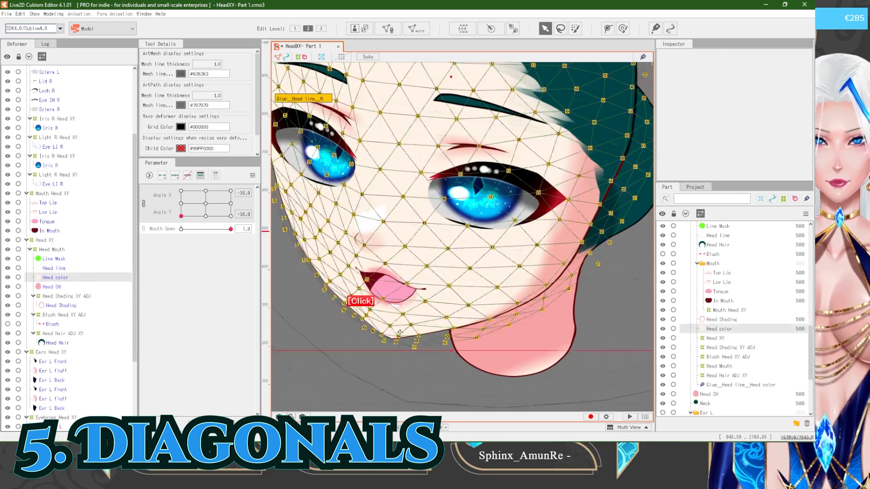
pyautogui.click(53, 250)
pyautogui.click(47, 241)
pyautogui.scroll(-3, 357, 324)
pyautogui.scroll(-3, 357, 324)
pyautogui.click(339, 322)
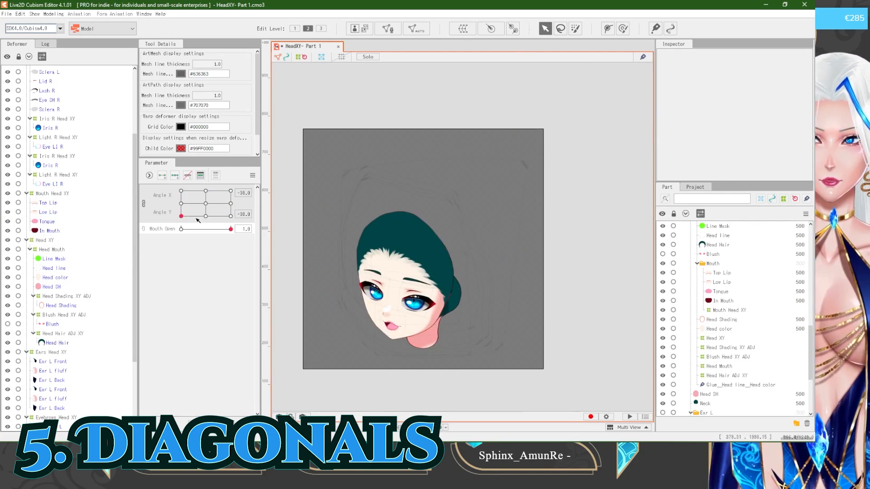
# Step: Adjust the Head Shading XY ADJ deformer's control points beneath the chin at Angle X -30, Angle Y 30
pyautogui.click(66, 296)
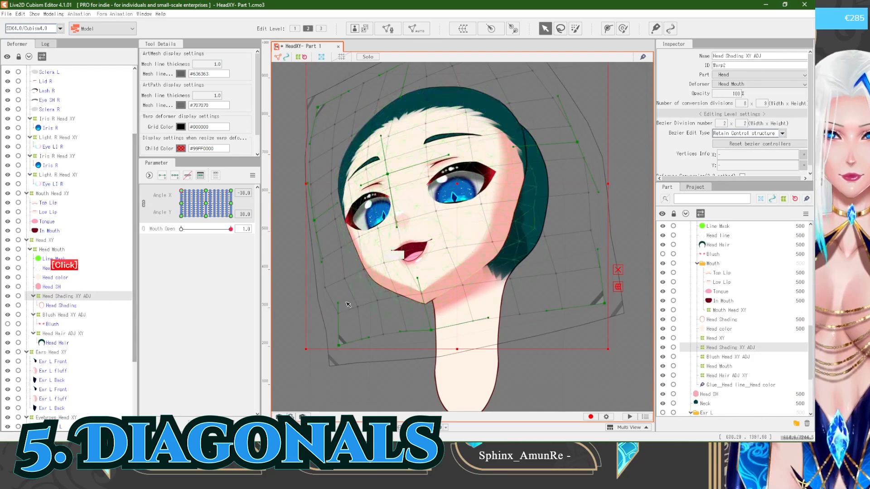
pyautogui.scroll(-3, 408, 282)
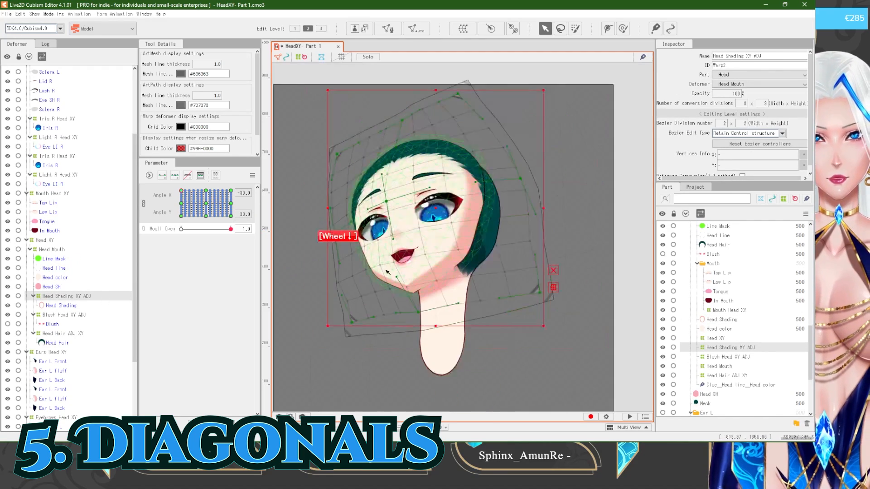
pyautogui.click(276, 234)
pyautogui.scroll(3, 407, 226)
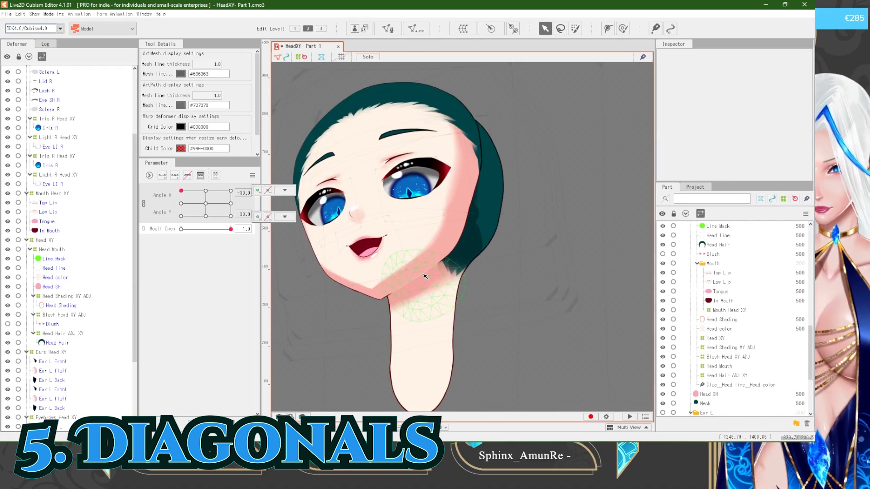
pyautogui.scroll(3, 408, 226)
pyautogui.click(61, 306)
pyautogui.click(84, 297)
pyautogui.moveTo(433, 384); pyautogui.dragTo(439, 387)
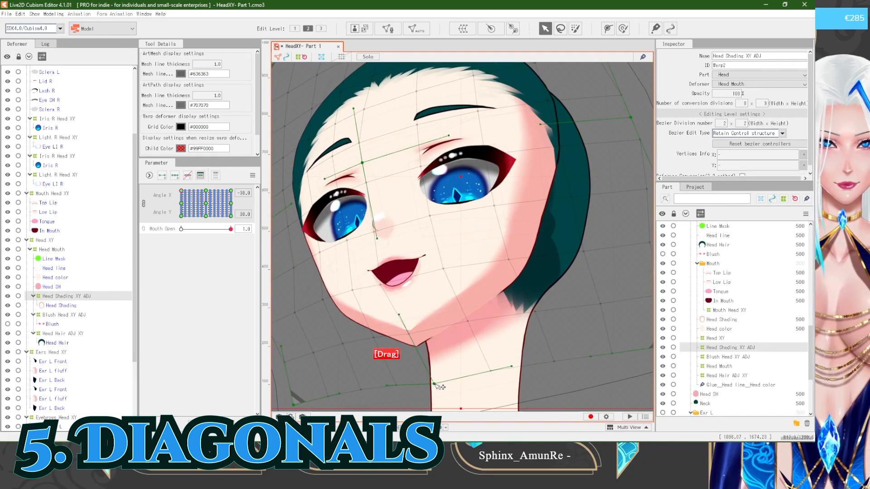
pyautogui.scroll(-3, 405, 320)
# Step: Select all model objects and reflect their Angle X motion horizontally about the canvas center
pyautogui.click(281, 267)
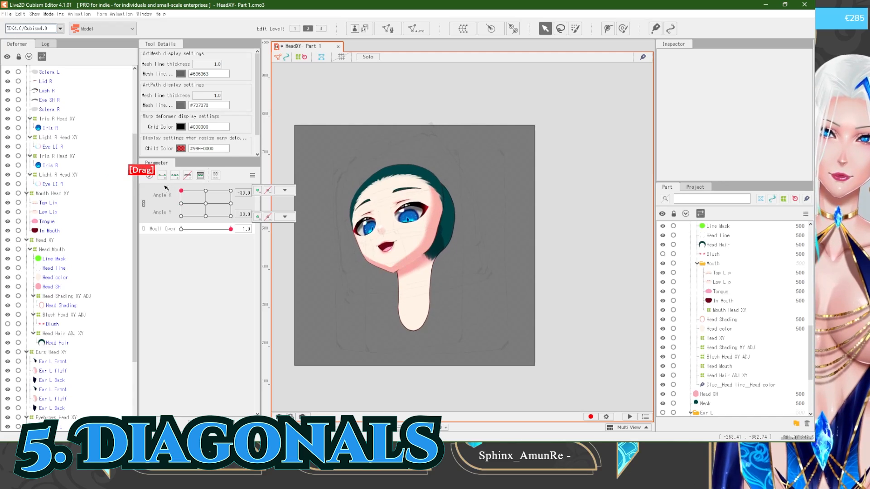
pyautogui.click(284, 191)
pyautogui.click(289, 191)
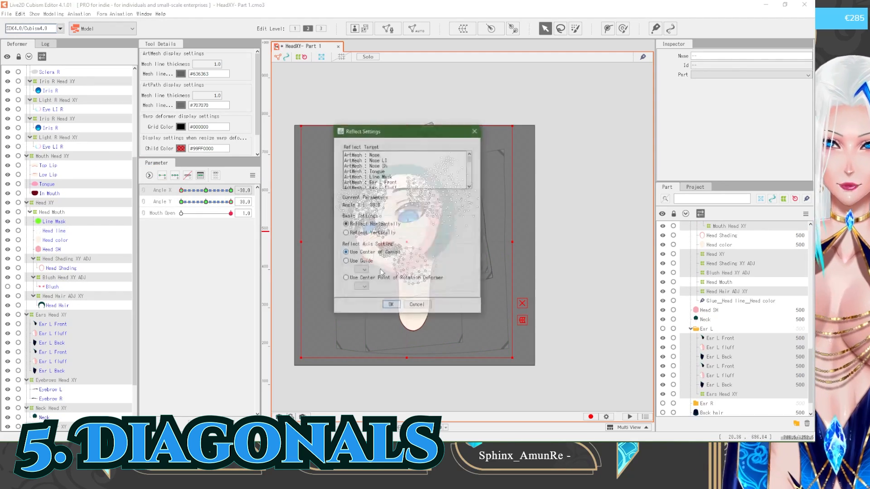
# Step: Preview the head turn across the angle range in the Physics/Scene Blending Settings window
pyautogui.click(50, 14)
pyautogui.click(77, 175)
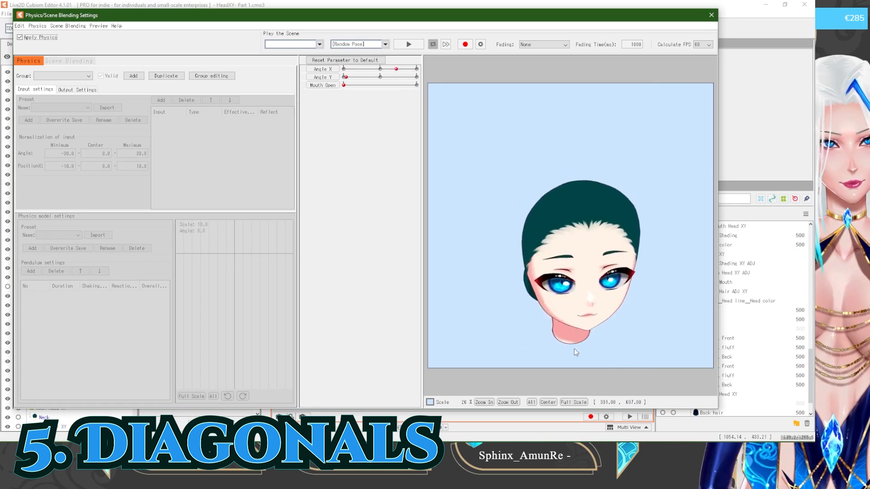
pyautogui.click(711, 15)
# Step: Reset Angle X and Angle Y to 0 and make the front hair parts visible, keeping the back hair hidden
pyautogui.click(206, 202)
pyautogui.click(205, 190)
pyautogui.scroll(2, 380, 256)
pyautogui.scroll(-1, 748, 395)
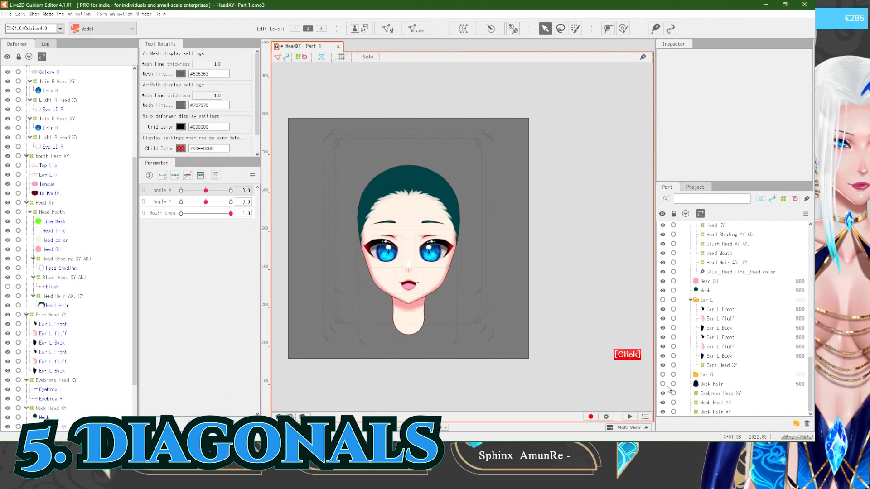
pyautogui.click(663, 384)
pyautogui.scroll(7, 698, 379)
pyautogui.scroll(-6, 698, 379)
pyautogui.click(662, 384)
pyautogui.scroll(12, 701, 379)
pyautogui.click(663, 255)
pyautogui.scroll(2, 338, 181)
pyautogui.scroll(-9, 706, 388)
pyautogui.scroll(1, 377, 232)
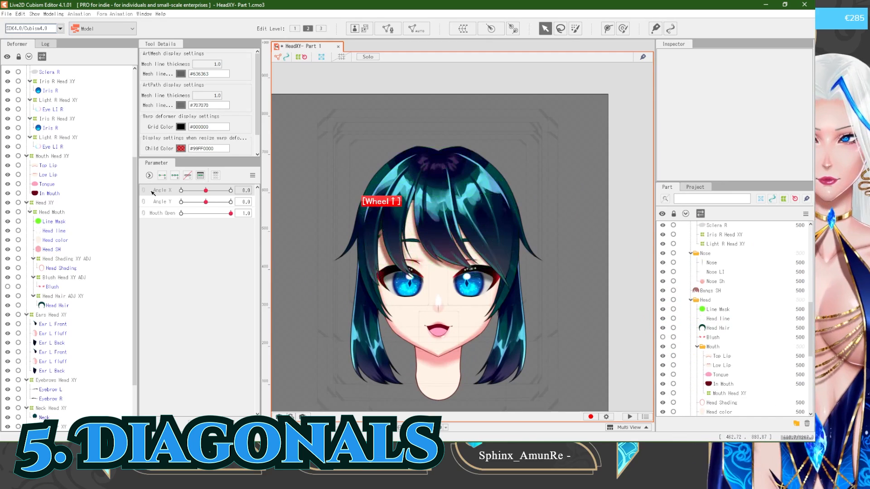
# Step: Link Angle X with Angle Y and tilt the Bangs XY deformer to follow the head at Angle X -30, Angle Y 30
pyautogui.scroll(5, 92, 299)
pyautogui.click(46, 89)
pyautogui.click(144, 190)
pyautogui.click(181, 191)
pyautogui.scroll(-2, 433, 213)
pyautogui.click(205, 191)
pyautogui.scroll(2, 434, 173)
pyautogui.click(181, 190)
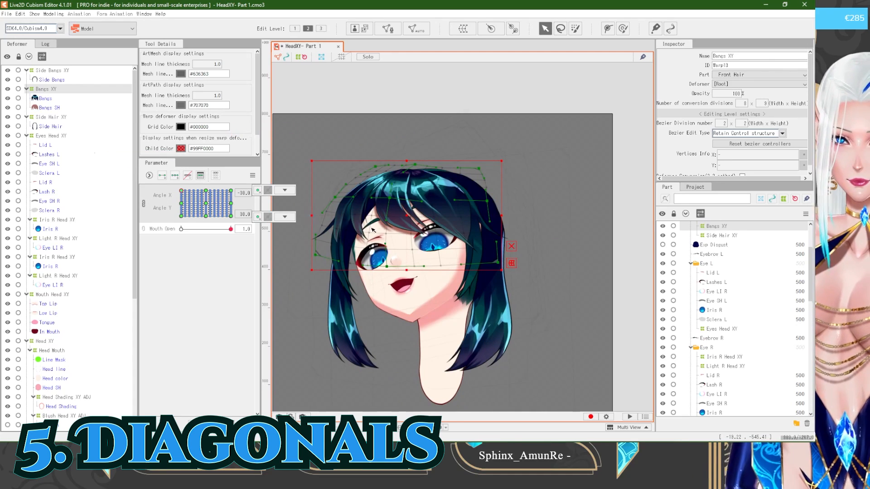
pyautogui.moveTo(440, 212); pyautogui.dragTo(408, 213)
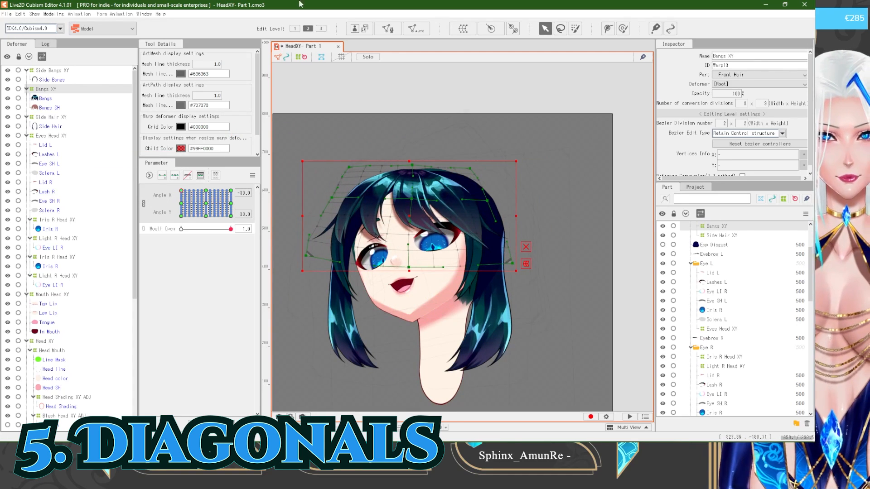
pyautogui.moveTo(312, 257); pyautogui.dragTo(347, 195)
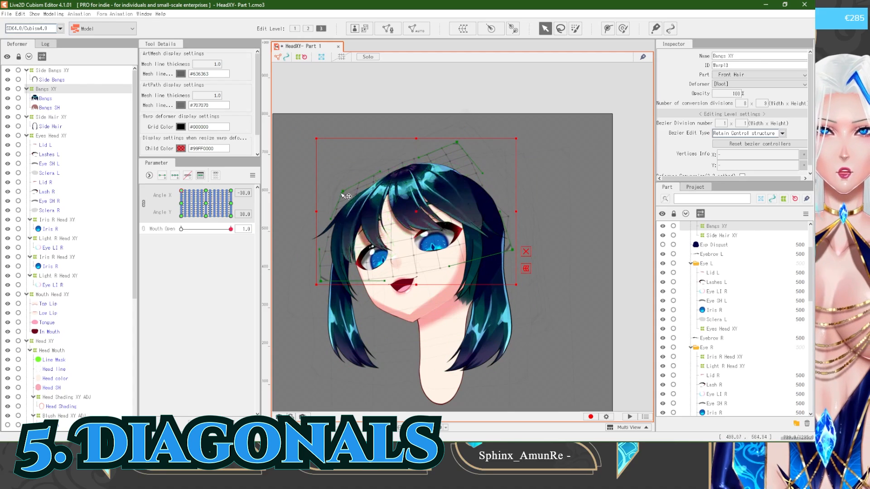
# Step: Hide the Side Hair and Side Bangs meshes and refine the Bangs XY corners against the head
pyautogui.click(8, 126)
pyautogui.moveTo(338, 295); pyautogui.dragTo(338, 296)
pyautogui.moveTo(195, 202); pyautogui.dragTo(169, 166)
pyautogui.moveTo(375, 176); pyautogui.dragTo(375, 174)
pyautogui.moveTo(182, 192); pyautogui.dragTo(172, 165)
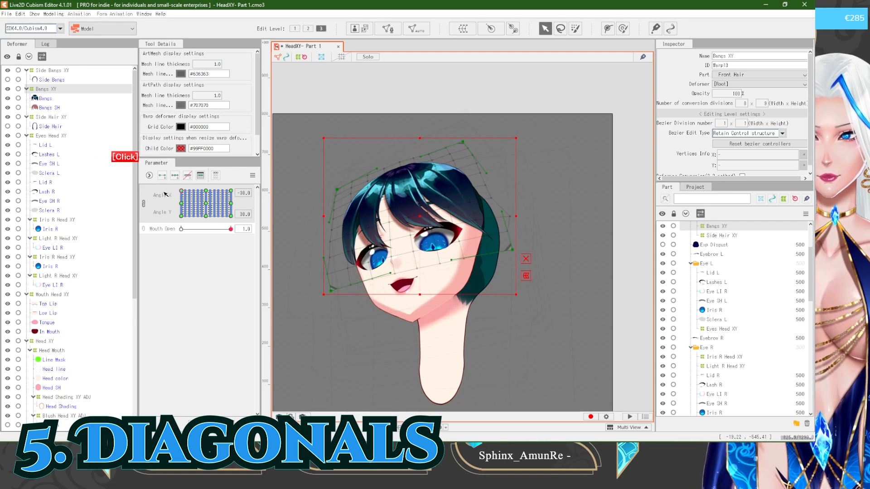
# Step: Show the Side Bangs and tilt the Side Bangs XY deformer to match the head at Angle X -30, Angle Y 30
pyautogui.click(53, 70)
pyautogui.click(8, 80)
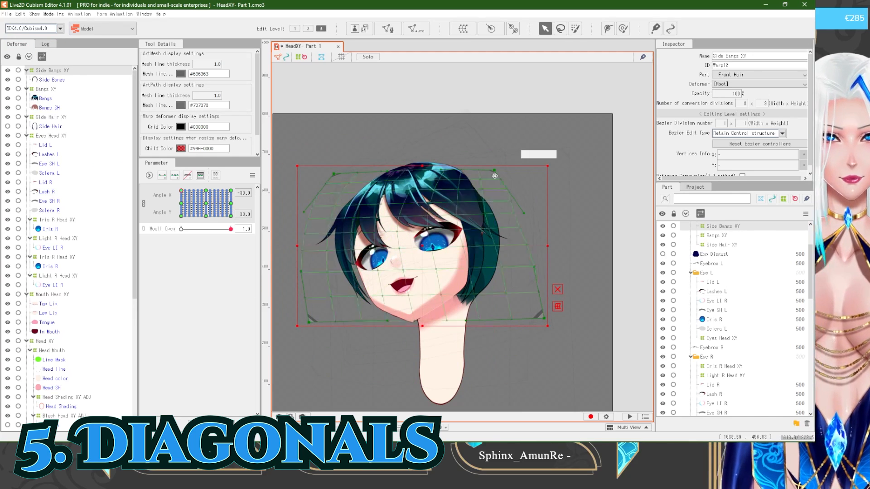
pyautogui.moveTo(331, 330); pyautogui.dragTo(333, 332)
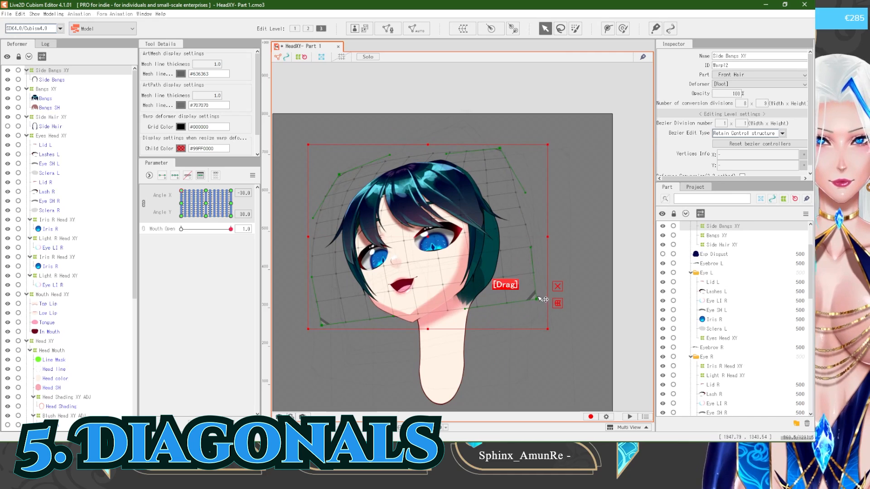
pyautogui.moveTo(544, 299); pyautogui.dragTo(535, 299)
pyautogui.moveTo(335, 173); pyautogui.dragTo(335, 173)
pyautogui.moveTo(199, 190); pyautogui.dragTo(173, 174)
pyautogui.click(319, 293)
pyautogui.moveTo(205, 192); pyautogui.dragTo(180, 186)
# Step: Show the Side Hair and reshape the Side Hair XY deformer around the tilted head at Angle X -30, Angle Y 30
pyautogui.click(7, 126)
pyautogui.click(51, 117)
pyautogui.moveTo(310, 375); pyautogui.dragTo(331, 367)
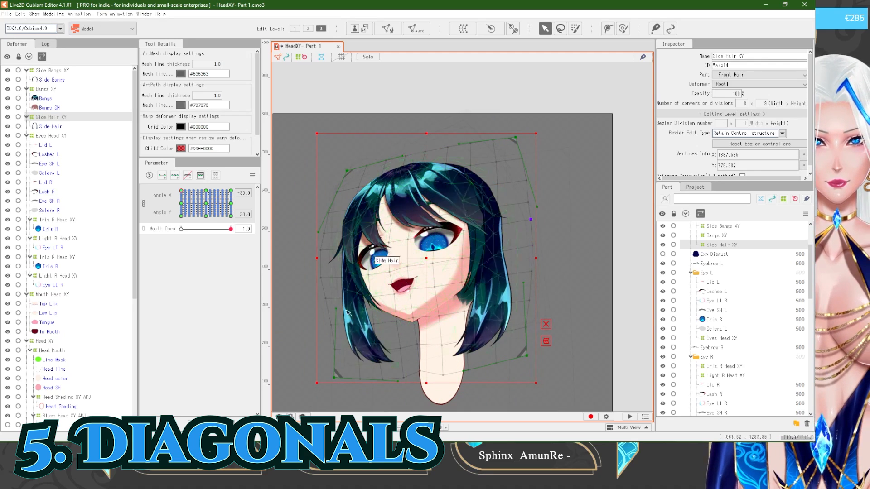
pyautogui.moveTo(182, 190); pyautogui.dragTo(172, 157)
pyautogui.moveTo(550, 136); pyautogui.dragTo(536, 123)
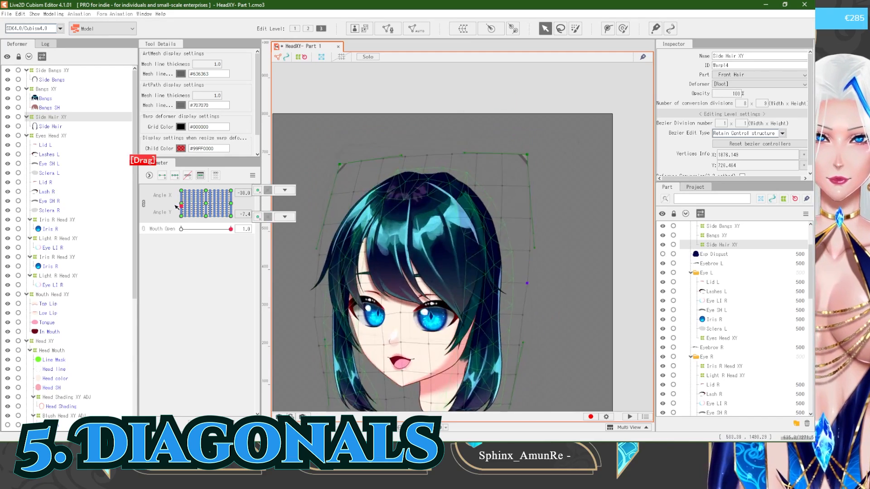
pyautogui.moveTo(205, 195); pyautogui.dragTo(176, 183)
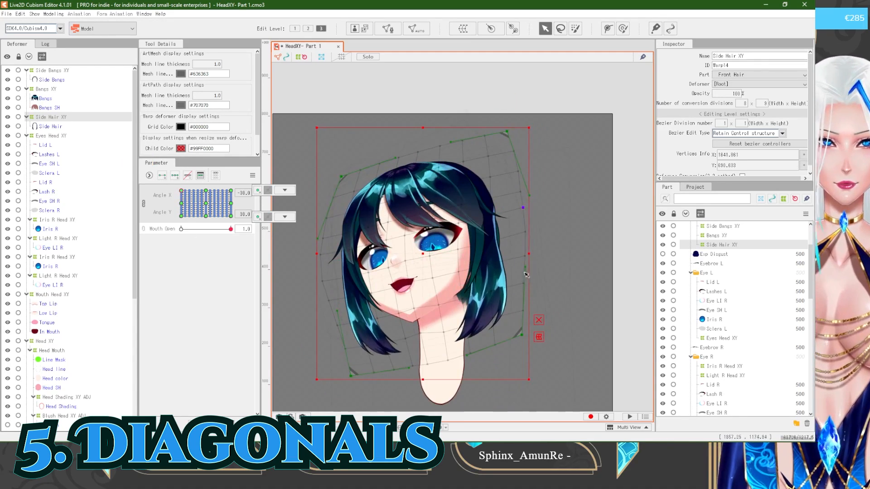
pyautogui.moveTo(525, 266); pyautogui.dragTo(533, 266)
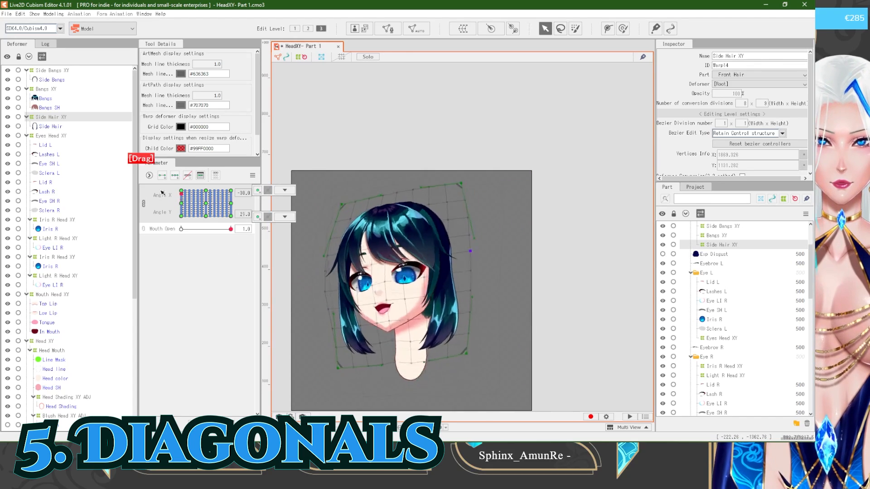
# Step: Refine the Bangs XY deformer with the deform brush at Angle X -30, Angle Y 30 and test the turn
pyautogui.moveTo(163, 195); pyautogui.dragTo(163, 187)
pyautogui.scroll(3, 320, 212)
pyautogui.click(59, 89)
pyautogui.scroll(3, 416, 289)
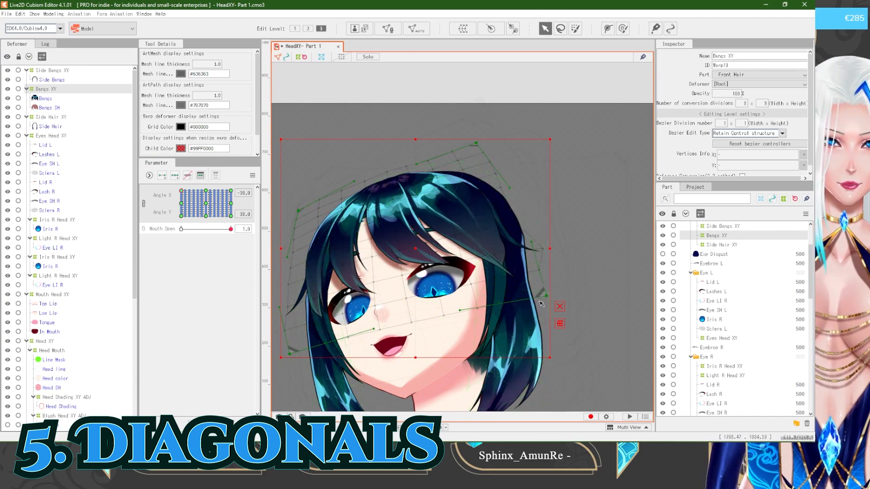
pyautogui.scroll(-2, 537, 305)
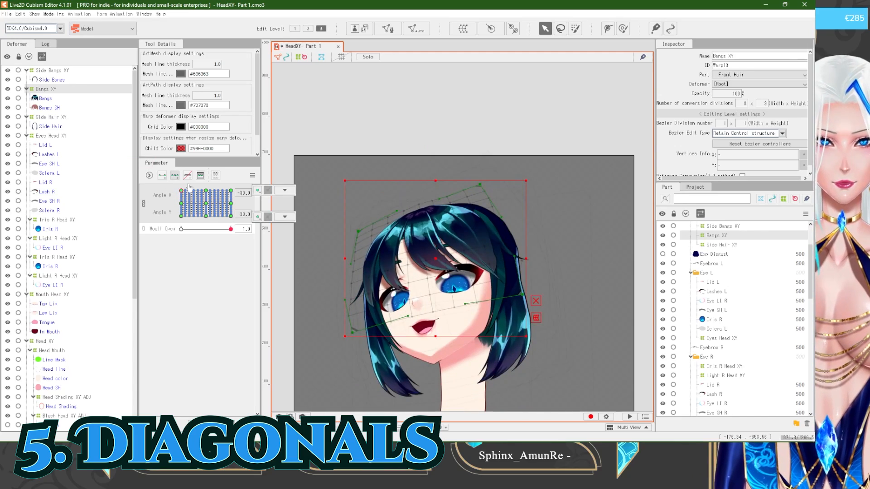
pyautogui.press('b')
pyautogui.moveTo(181, 190)
pyautogui.mouseDown()
pyautogui.moveTo(152, 200)
pyautogui.moveTo(146, 179)
pyautogui.moveTo(181, 188)
pyautogui.mouseUp()
pyautogui.scroll(-2, 400, 216)
pyautogui.scroll(2, 400, 236)
# Step: Adjust the lower control points of the Side Hair XY deformer at Angle X -30, Angle Y 30
pyautogui.click(113, 117)
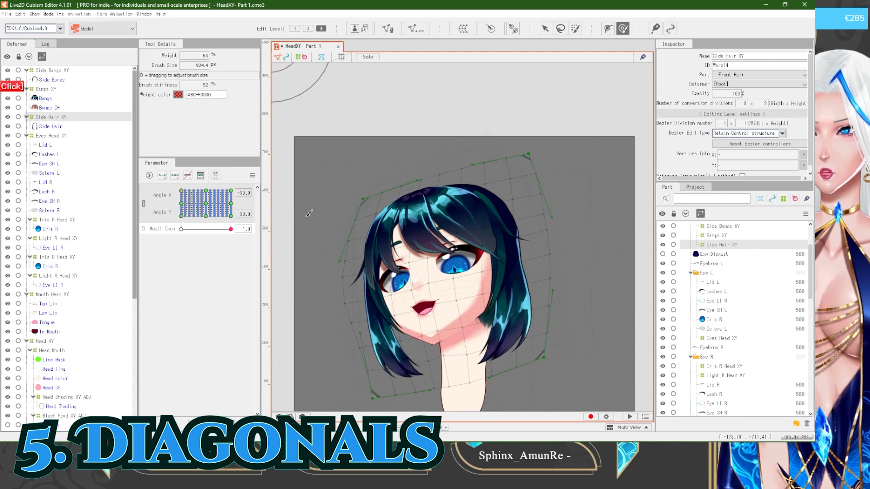
pyautogui.scroll(-2, 481, 239)
pyautogui.press('v')
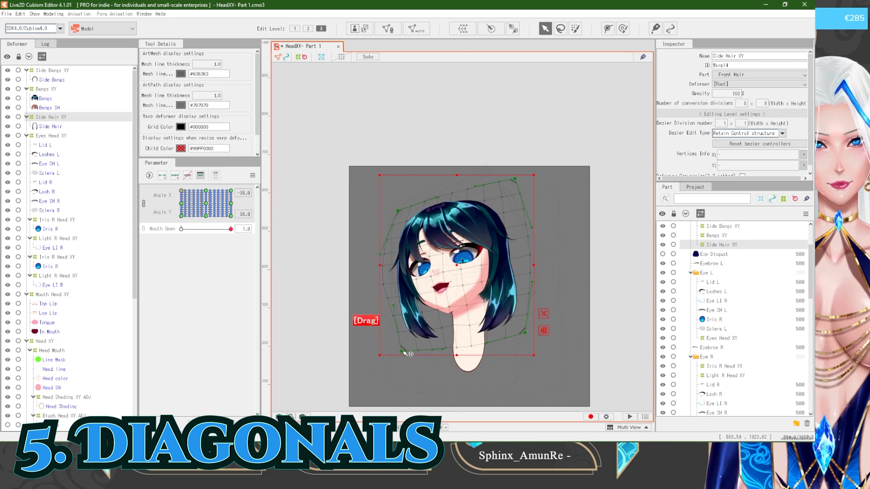
pyautogui.moveTo(422, 384); pyautogui.dragTo(334, 187)
pyautogui.moveTo(175, 202); pyautogui.dragTo(172, 185)
# Step: Select Side Hair XY, Bangs XY and Side Bangs XY together, unlink the angles, and reflect their Angle X motion
pyautogui.keyDown('ctrl'); pyautogui.click(59, 90); pyautogui.keyUp('ctrl')
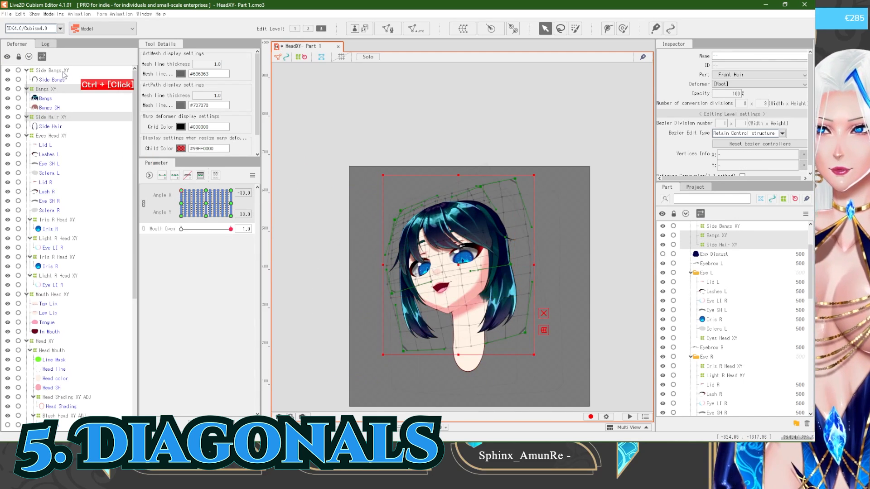
pyautogui.keyDown('ctrl'); pyautogui.click(60, 71); pyautogui.keyUp('ctrl')
pyautogui.click(144, 204)
pyautogui.click(253, 175)
pyautogui.click(299, 238)
pyautogui.click(390, 305)
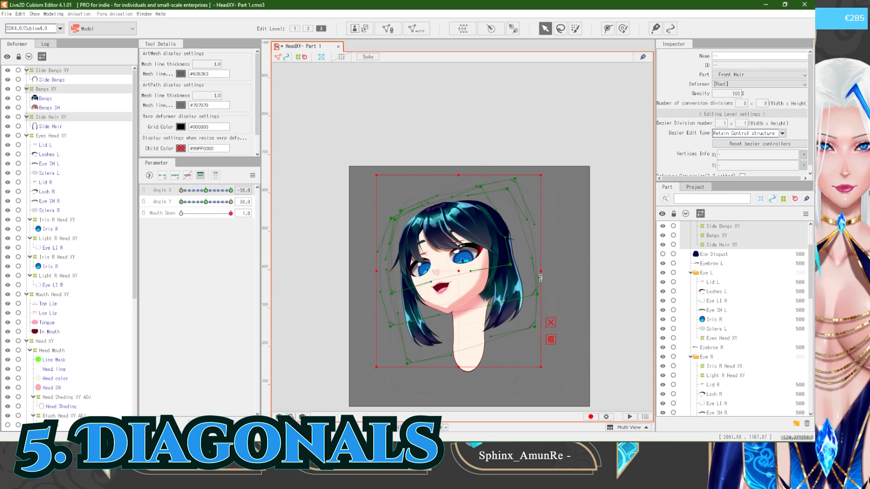
# Step: Extend the selected hair deformers slightly downward at Angle X -30, Angle Y 30 and reflect their Angle X motion again
pyautogui.moveTo(181, 190); pyautogui.dragTo(194, 191)
pyautogui.click(285, 189)
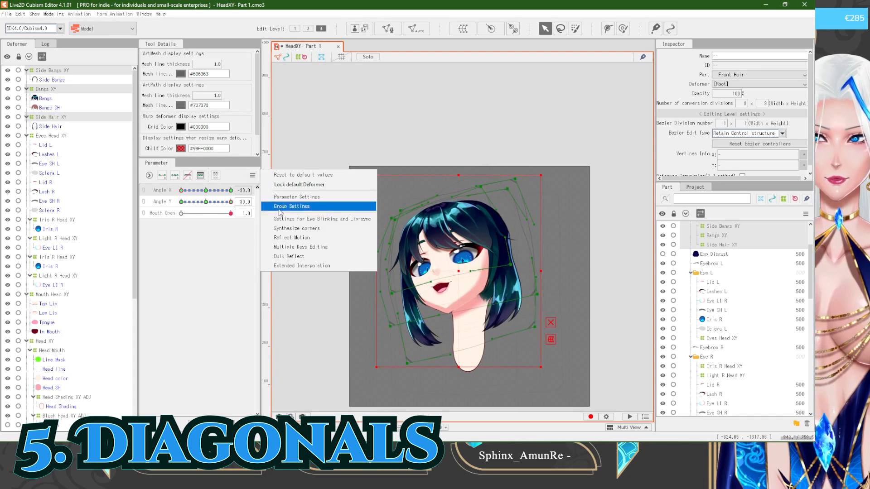
pyautogui.click(303, 237)
pyautogui.click(391, 305)
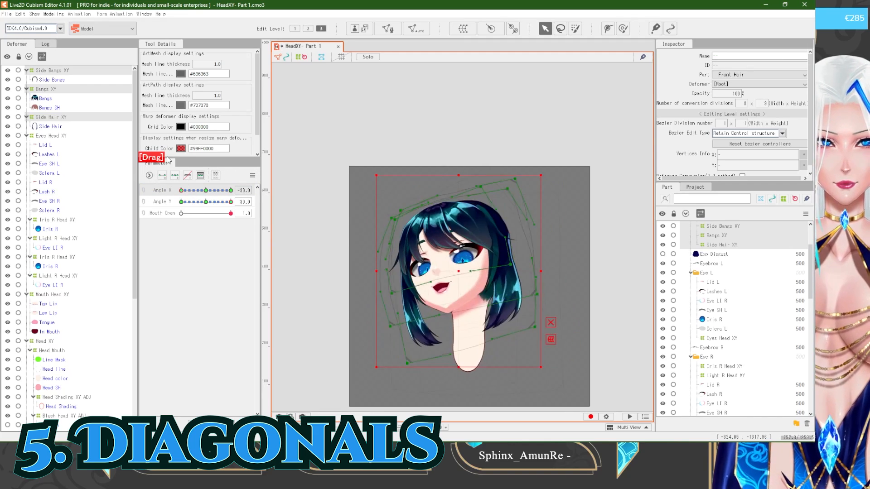
pyautogui.click(255, 190)
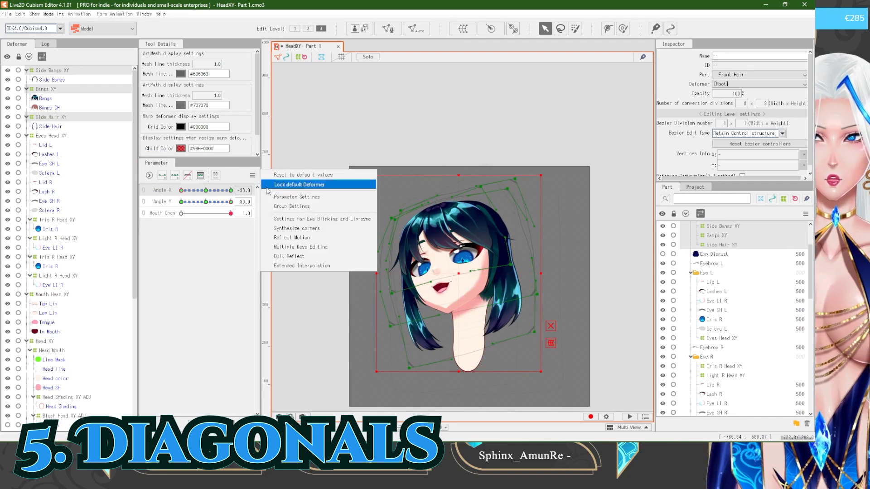
pyautogui.click(294, 247)
pyautogui.click(417, 331)
pyautogui.click(255, 190)
pyautogui.click(296, 237)
pyautogui.click(391, 305)
# Step: Show the Back hair and tilt the upper part of the Back Hair XY deformer at Angle X -30, Angle Y 30
pyautogui.scroll(-10, 777, 389)
pyautogui.scroll(-3, 777, 388)
pyautogui.click(663, 384)
pyautogui.click(711, 384)
pyautogui.click(714, 412)
pyautogui.moveTo(573, 184); pyautogui.dragTo(563, 173)
pyautogui.moveTo(181, 190)
pyautogui.mouseDown()
pyautogui.moveTo(196, 191)
pyautogui.moveTo(181, 190)
pyautogui.mouseUp()
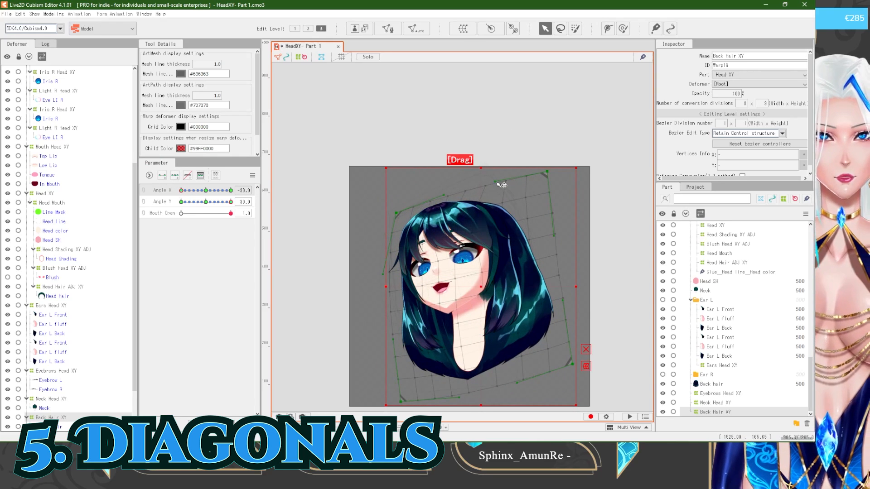
# Step: Refine the lower edge and top curve of the Back Hair XY deformer at Angle X -30, Angle Y 30
pyautogui.moveTo(572, 355); pyautogui.dragTo(573, 358)
pyautogui.moveTo(181, 190)
pyautogui.mouseDown()
pyautogui.moveTo(202, 190)
pyautogui.moveTo(181, 190)
pyautogui.mouseUp()
pyautogui.moveTo(517, 374); pyautogui.dragTo(514, 374)
pyautogui.moveTo(456, 385); pyautogui.dragTo(457, 387)
pyautogui.moveTo(182, 191)
pyautogui.mouseDown()
pyautogui.moveTo(199, 190)
pyautogui.moveTo(181, 190)
pyautogui.mouseUp()
pyautogui.moveTo(444, 198); pyautogui.dragTo(444, 197)
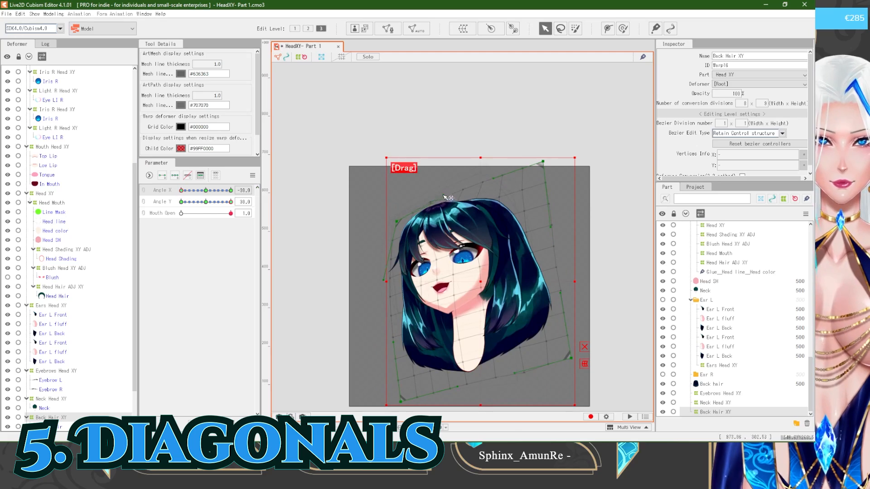
# Step: Mirror the Back Hair XY deformer's motion across Angle X and test the turn toward Angle X 0
pyautogui.click(253, 176)
pyautogui.click(290, 254)
pyautogui.click(419, 307)
pyautogui.moveTo(181, 190); pyautogui.dragTo(193, 190)
pyautogui.moveTo(194, 190)
pyautogui.mouseDown()
pyautogui.moveTo(181, 190)
pyautogui.moveTo(229, 190)
pyautogui.moveTo(206, 191)
pyautogui.mouseUp()
pyautogui.click(252, 176)
pyautogui.click(297, 228)
pyautogui.click(419, 308)
# Step: Link the angles and adjust the Side Bangs XY, Bangs XY and Side Hair XY deformers together at Angle X -30, Angle Y -30
pyautogui.click(144, 190)
pyautogui.moveTo(205, 191); pyautogui.dragTo(181, 217)
pyautogui.scroll(-3, 362, 210)
pyautogui.click(333, 209)
pyautogui.scroll(3, 413, 287)
pyautogui.scroll(5, 84, 268)
pyautogui.click(54, 70)
pyautogui.keyDown('ctrl'); pyautogui.click(50, 89); pyautogui.keyUp('ctrl')
pyautogui.keyDown('ctrl'); pyautogui.click(54, 117); pyautogui.keyUp('ctrl')
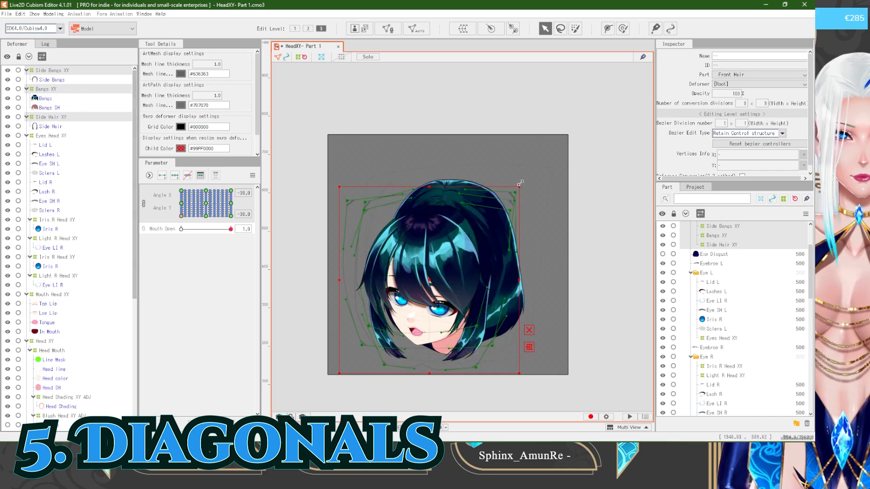
pyautogui.moveTo(525, 185); pyautogui.dragTo(529, 189)
# Step: Reshape the three selected front hair deformers around the face with the deform brush at Angle X -30, Angle Y -30
pyautogui.click(623, 28)
pyautogui.moveTo(372, 221); pyautogui.dragTo(381, 215)
pyautogui.press('b')
pyautogui.moveTo(411, 248)
pyautogui.mouseDown()
pyautogui.moveTo(382, 223)
pyautogui.moveTo(343, 216)
pyautogui.mouseUp()
pyautogui.moveTo(371, 337); pyautogui.dragTo(377, 333)
pyautogui.moveTo(481, 334); pyautogui.dragTo(474, 354)
pyautogui.moveTo(229, 217); pyautogui.dragTo(181, 216)
pyautogui.moveTo(364, 356); pyautogui.dragTo(368, 347)
pyautogui.moveTo(182, 216)
pyautogui.mouseDown()
pyautogui.moveTo(207, 222)
pyautogui.moveTo(181, 217)
pyautogui.mouseUp()
pyautogui.moveTo(356, 265); pyautogui.dragTo(362, 265)
pyautogui.moveTo(181, 217)
pyautogui.mouseDown()
pyautogui.moveTo(195, 222)
pyautogui.moveTo(181, 217)
pyautogui.mouseUp()
# Step: Unlink the angles and reflect the Angle X motion of the three front hair deformers horizontally
pyautogui.click(545, 29)
pyautogui.click(143, 203)
pyautogui.click(162, 190)
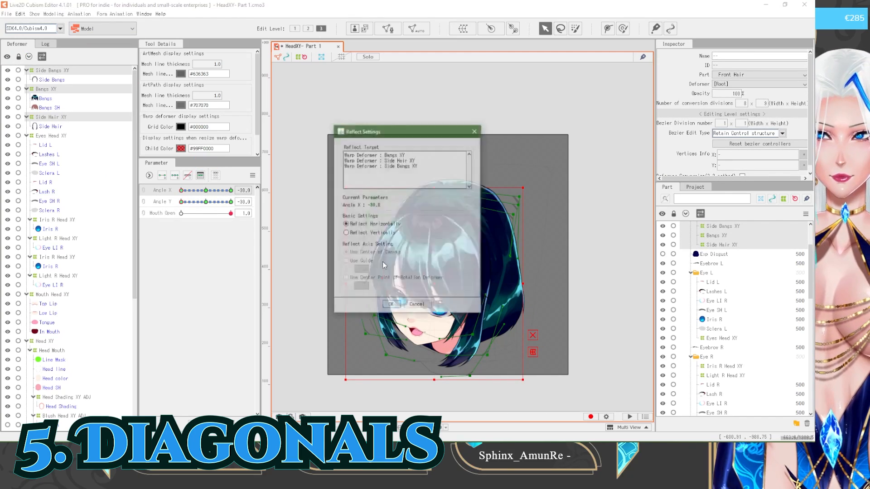
pyautogui.click(417, 302)
pyautogui.click(546, 261)
# Step: Select the Back Hair XY deformer and reshape its corners and upper edge at Angle X -30, Angle Y -30
pyautogui.scroll(-3, 448, 259)
pyautogui.moveTo(181, 191)
pyautogui.mouseDown()
pyautogui.moveTo(230, 191)
pyautogui.moveTo(181, 191)
pyautogui.mouseUp()
pyautogui.click(493, 288)
pyautogui.scroll(2, 493, 288)
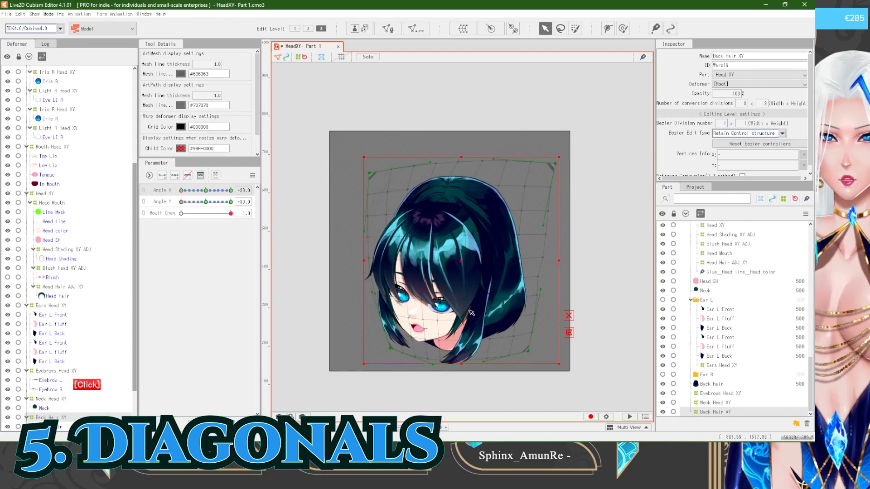
pyautogui.moveTo(545, 177); pyautogui.dragTo(546, 178)
pyautogui.moveTo(353, 164); pyautogui.dragTo(354, 159)
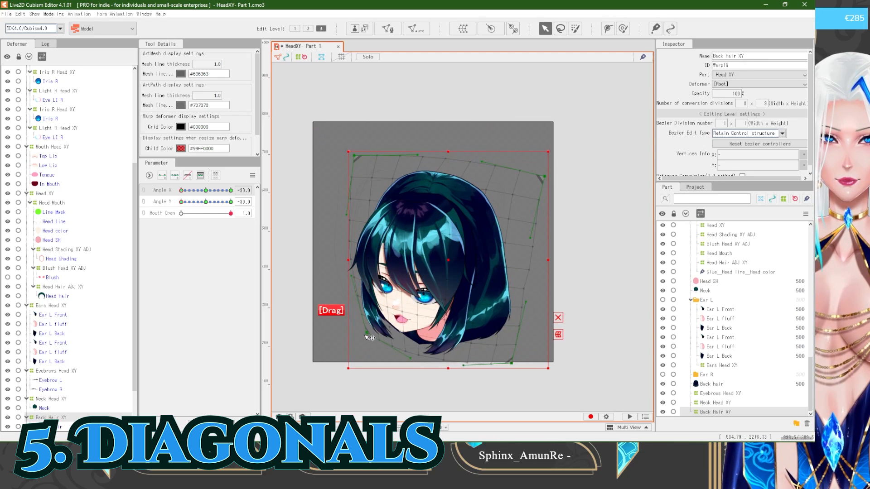
pyautogui.moveTo(481, 161); pyautogui.dragTo(484, 157)
pyautogui.moveTo(181, 202); pyautogui.dragTo(181, 202)
pyautogui.moveTo(181, 191)
pyautogui.mouseDown()
pyautogui.moveTo(190, 191)
pyautogui.moveTo(181, 193)
pyautogui.mouseUp()
pyautogui.moveTo(354, 157); pyautogui.dragTo(356, 154)
# Step: Reflect the Back Hair XY deformer's Angle X motion and test the head turn
pyautogui.click(252, 175)
pyautogui.click(303, 238)
pyautogui.click(426, 312)
pyautogui.moveTo(181, 190)
pyautogui.mouseDown()
pyautogui.moveTo(200, 207)
pyautogui.moveTo(184, 207)
pyautogui.mouseUp()
pyautogui.click(378, 327)
# Step: Select the Side Hair XY deformer and move its lower front corner points at Angle X -30, Angle Y -30
pyautogui.click(67, 110)
pyautogui.scroll(6, 68, 162)
pyautogui.click(65, 70)
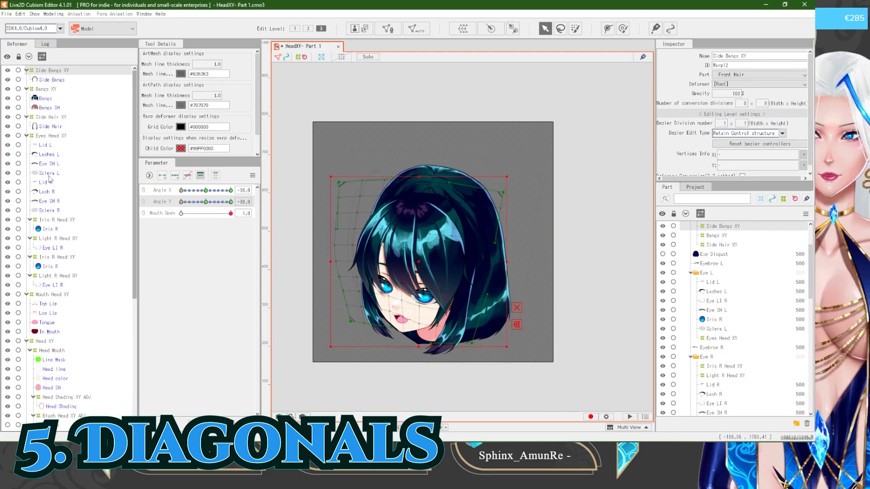
pyautogui.click(52, 117)
pyautogui.moveTo(371, 341); pyautogui.dragTo(365, 340)
pyautogui.moveTo(182, 205)
pyautogui.mouseDown()
pyautogui.moveTo(202, 205)
pyautogui.moveTo(181, 206)
pyautogui.mouseUp()
pyautogui.moveTo(392, 351); pyautogui.dragTo(377, 332)
pyautogui.click(159, 190)
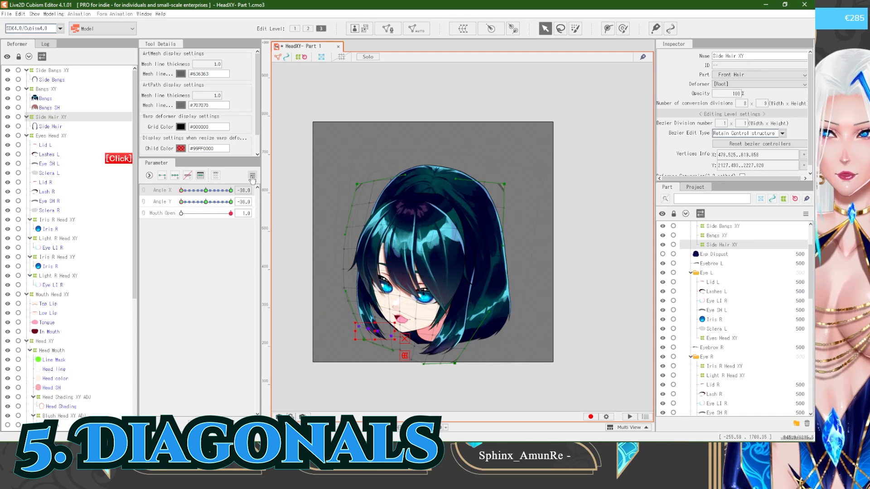
# Step: Reflect the Side Hair XY deformer's Angle X motion, then link the angles and test the head turn
pyautogui.click(252, 176)
pyautogui.click(292, 231)
pyautogui.click(392, 305)
pyautogui.click(294, 227)
pyautogui.scroll(-3, 435, 279)
pyautogui.click(144, 191)
pyautogui.moveTo(182, 216); pyautogui.dragTo(204, 195)
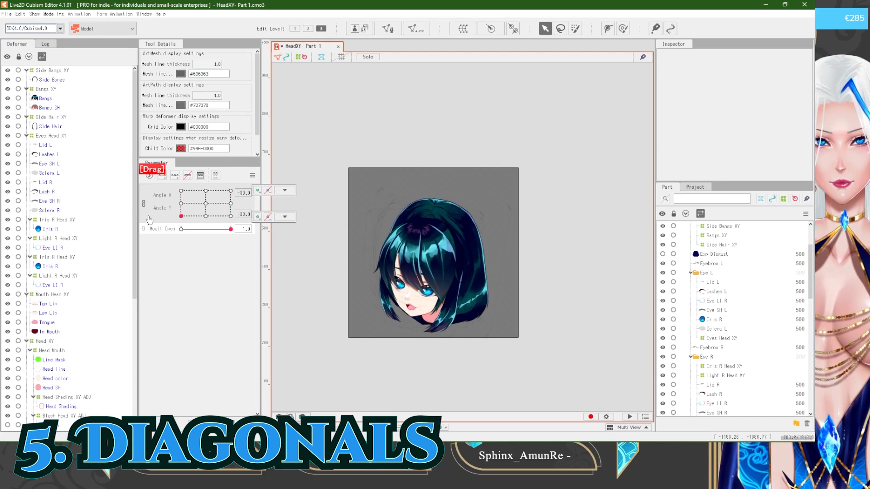
# Step: Refine the Eyes Head XY deformer's corner beside the far cheek at Angle X -30, Angle Y 30 and reflect its motion
pyautogui.scroll(5, 413, 217)
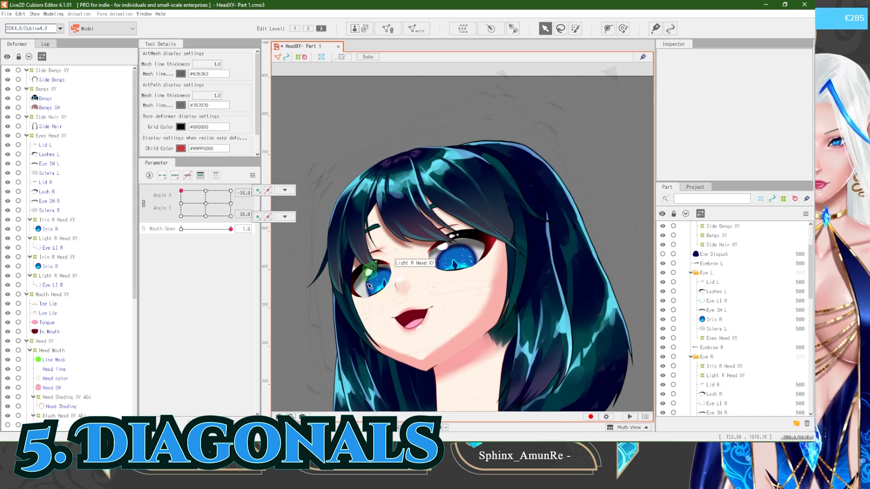
pyautogui.click(57, 136)
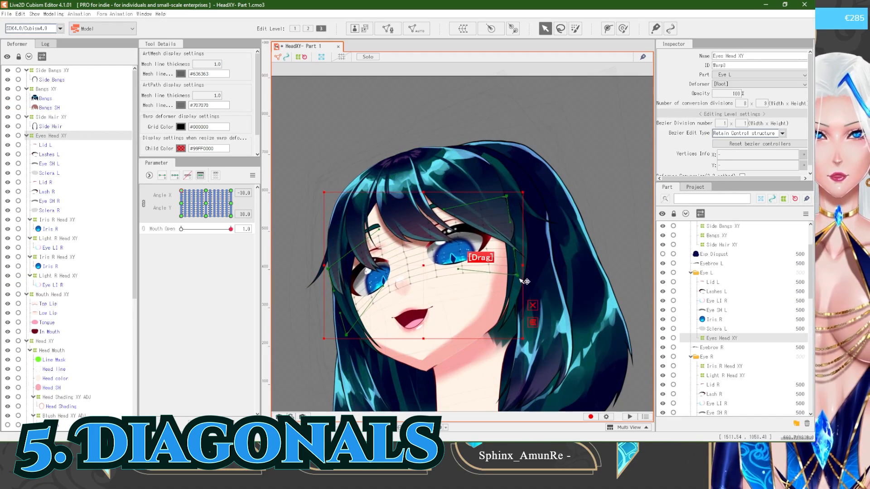
pyautogui.scroll(-5, 526, 281)
pyautogui.scroll(5, 417, 230)
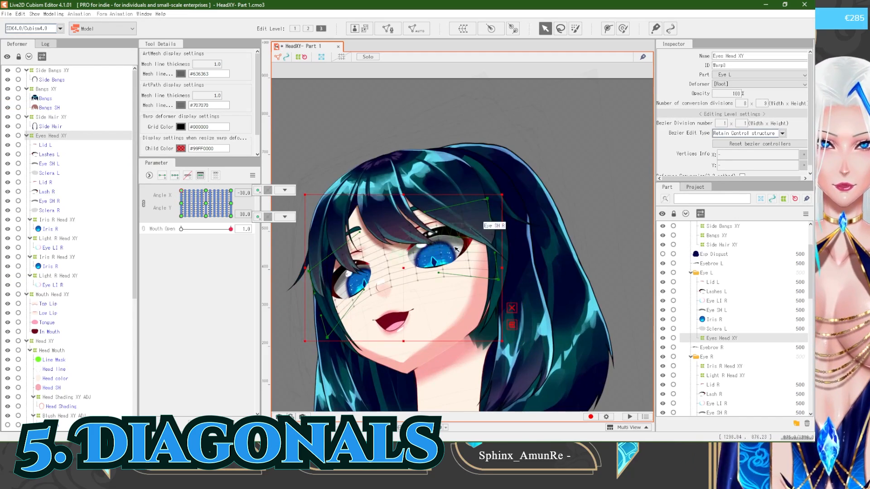
pyautogui.scroll(-3, 349, 199)
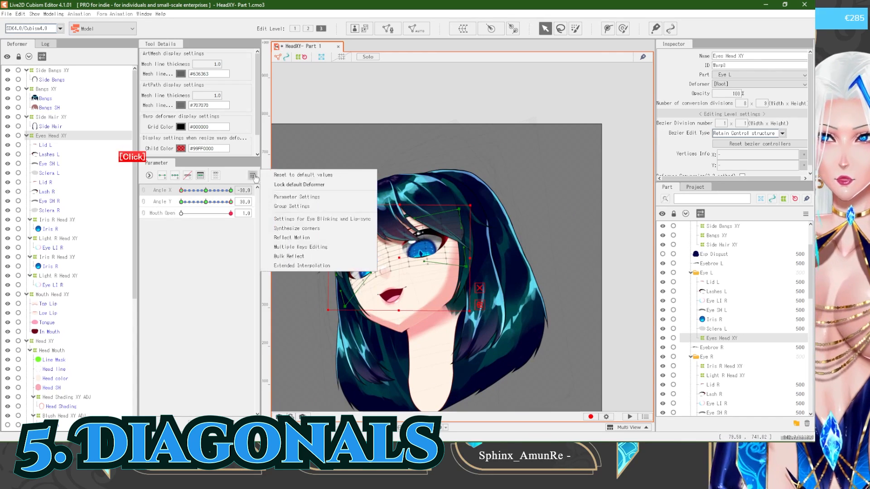
pyautogui.scroll(-3, 397, 298)
# Step: Test the head turn with linked angles, sweeping between Angle X -30 and 30 at Angle Y -30
pyautogui.moveTo(181, 190); pyautogui.dragTo(234, 196)
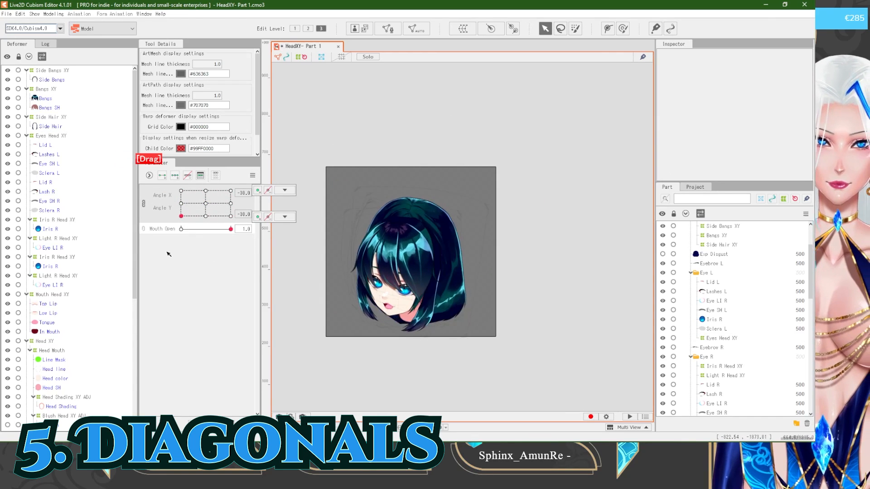
pyautogui.moveTo(121, 178); pyautogui.dragTo(213, 185)
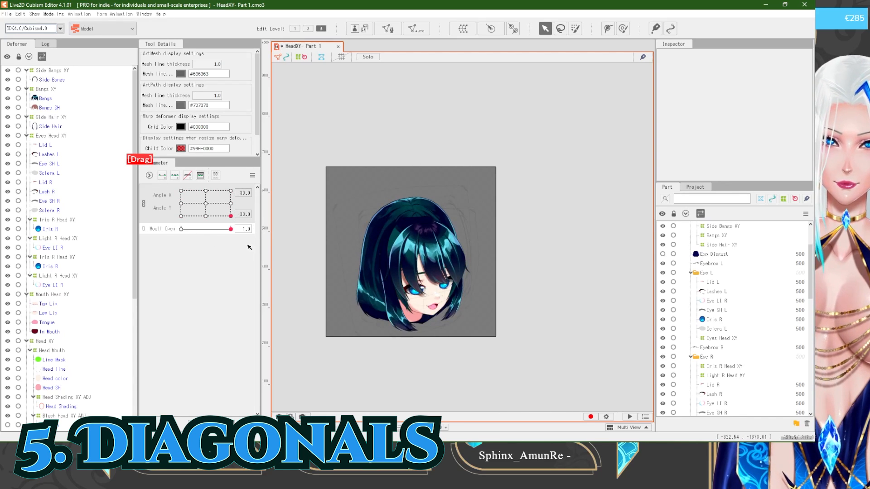
pyautogui.moveTo(158, 207); pyautogui.dragTo(174, 222)
# Step: Adjust the Bangs XY deformer's lower front corner at Angle X -30 and 30 with Angle Y -30, and test the turn
pyautogui.scroll(3, 385, 263)
pyautogui.click(374, 265)
pyautogui.click(45, 89)
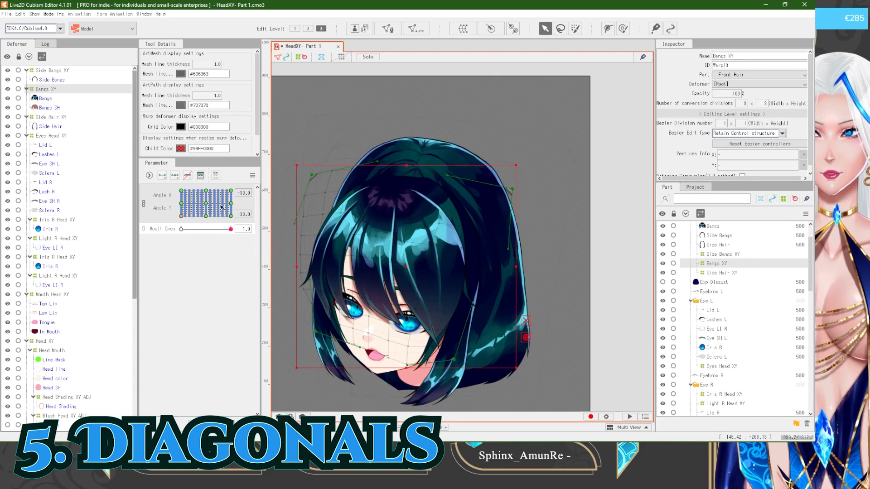
pyautogui.moveTo(317, 335); pyautogui.dragTo(313, 347)
pyautogui.scroll(-2, 385, 263)
pyautogui.moveTo(181, 217); pyautogui.dragTo(275, 262)
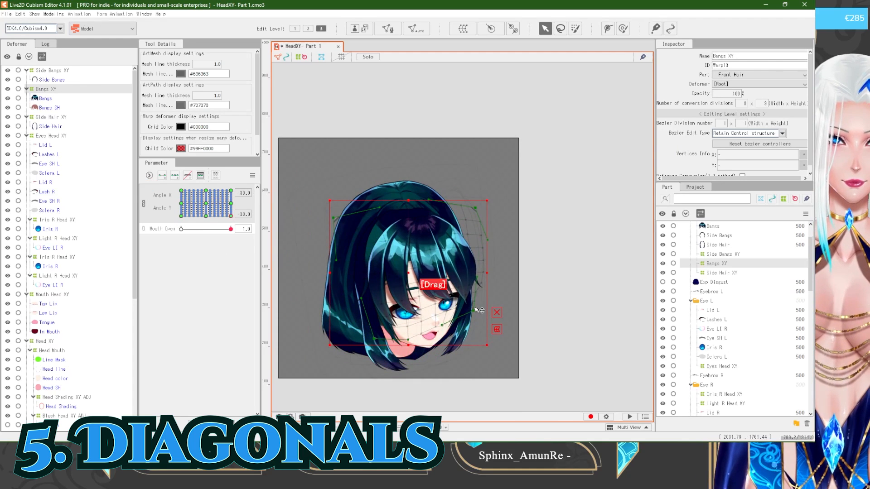
pyautogui.scroll(-2, 413, 244)
pyautogui.moveTo(231, 216); pyautogui.dragTo(158, 184)
pyautogui.click(336, 214)
pyautogui.scroll(-2, 437, 288)
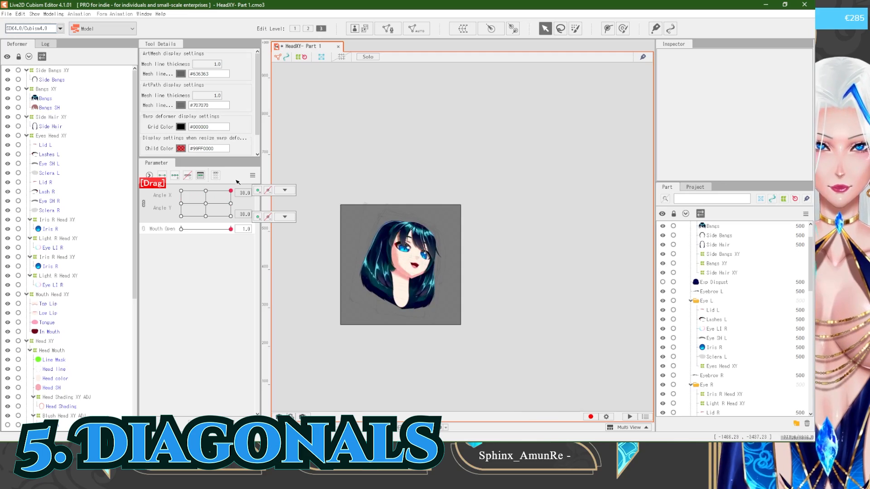
# Step: Adjust the Side Bangs XY deformer's lower rear corner at Angle X 30 and -30 with Angle Y 30
pyautogui.scroll(3, 408, 224)
pyautogui.click(77, 71)
pyautogui.scroll(-1, 372, 263)
pyautogui.scroll(1, 406, 304)
pyautogui.moveTo(294, 339); pyautogui.dragTo(301, 337)
pyautogui.scroll(-2, 356, 269)
pyautogui.scroll(2, 356, 270)
pyautogui.moveTo(231, 191); pyautogui.dragTo(182, 190)
pyautogui.scroll(-2, 469, 326)
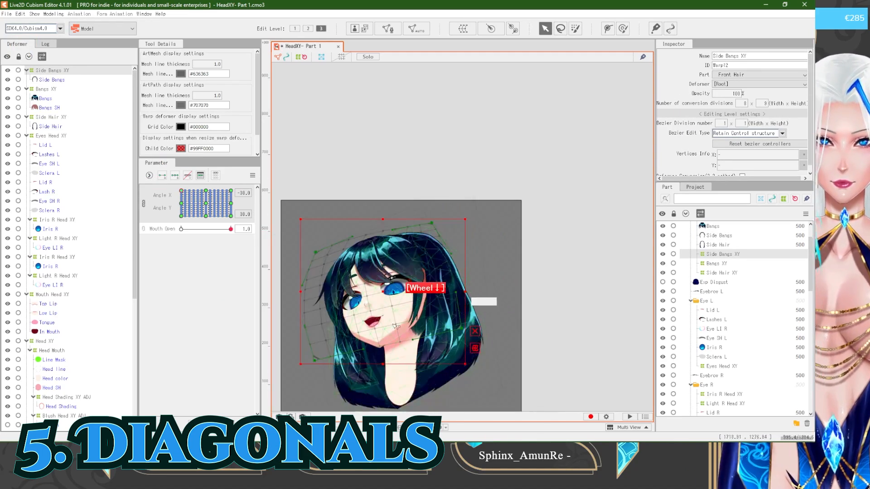
pyautogui.scroll(2, 399, 326)
pyautogui.moveTo(500, 335); pyautogui.dragTo(500, 336)
# Step: Pull in the Side Hair XY deformer's lower rear corner at Angle X -30 and 30 with Angle Y 30
pyautogui.click(54, 117)
pyautogui.scroll(-2, 480, 279)
pyautogui.scroll(2, 473, 308)
pyautogui.moveTo(493, 374); pyautogui.dragTo(482, 372)
pyautogui.moveTo(181, 191); pyautogui.dragTo(231, 191)
pyautogui.moveTo(325, 364); pyautogui.dragTo(332, 367)
pyautogui.scroll(-2, 375, 198)
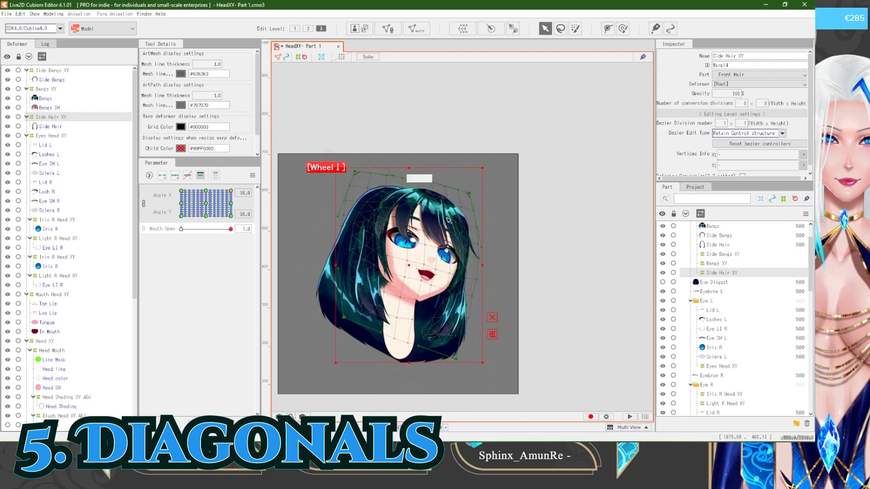
# Step: Check the front hair deformers across the turn and select Side Hair XY's rear control points at Angle X -30, Angle Y 30
pyautogui.click(310, 190)
pyautogui.moveTo(230, 190); pyautogui.dragTo(169, 162)
pyautogui.click(61, 89)
pyautogui.click(61, 71)
pyautogui.click(62, 117)
pyautogui.moveTo(517, 354); pyautogui.dragTo(470, 156)
pyautogui.moveTo(181, 191); pyautogui.dragTo(194, 187)
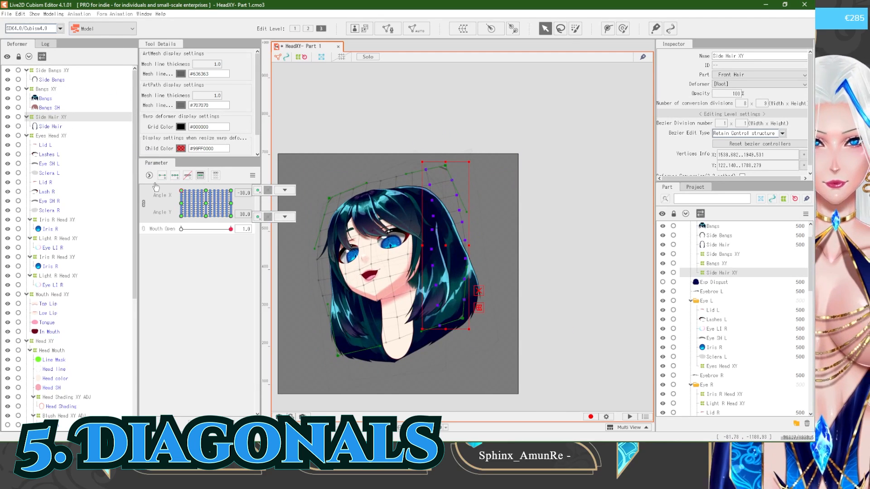
pyautogui.moveTo(181, 190); pyautogui.dragTo(200, 190)
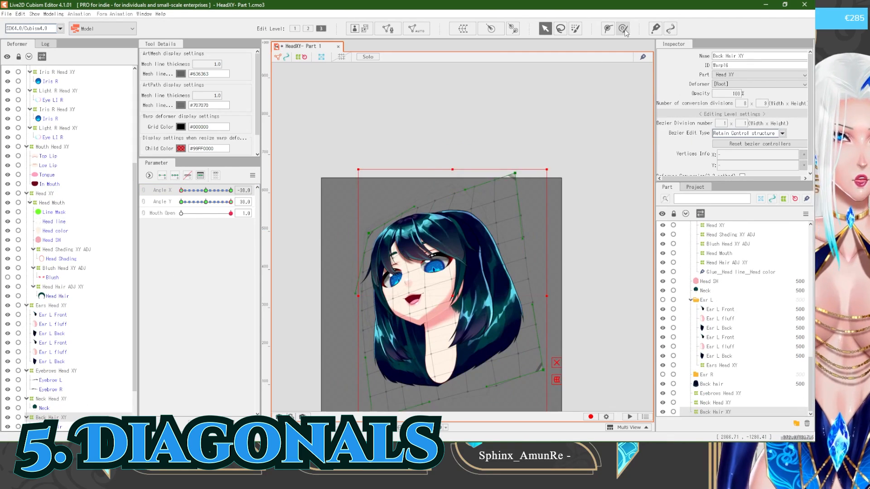
# Step: Reshape the Back Hair XY deformer's upper rear area with the deform brush at Angle X -30 and 30, Angle Y 30
pyautogui.moveTo(446, 190); pyautogui.dragTo(492, 216)
pyautogui.moveTo(181, 190); pyautogui.dragTo(231, 191)
pyautogui.moveTo(412, 200); pyautogui.dragTo(405, 204)
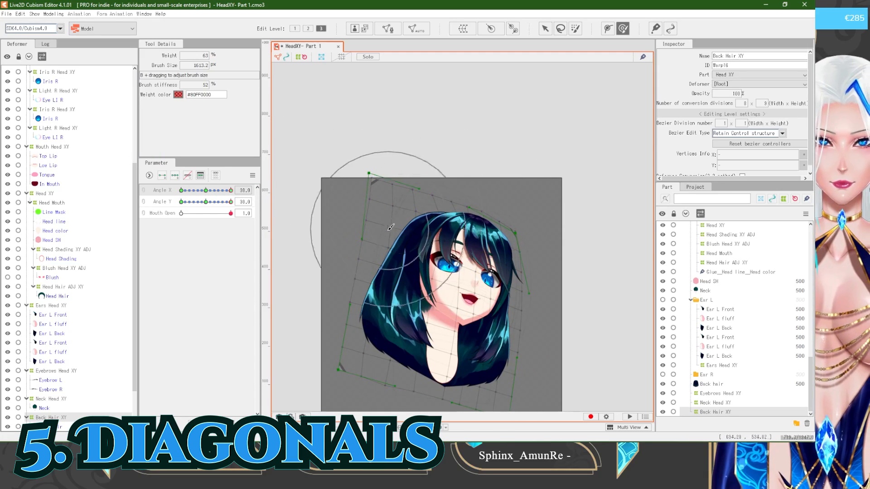
pyautogui.moveTo(231, 190); pyautogui.dragTo(181, 191)
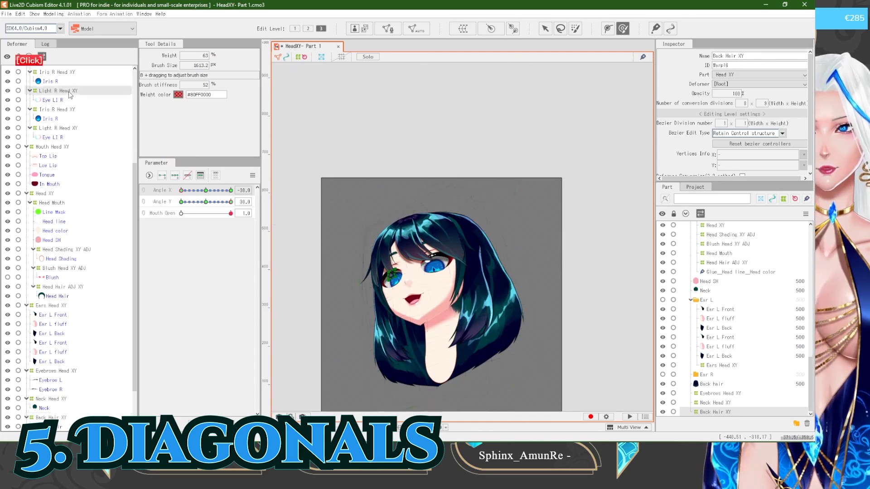
# Step: Reshape the Bangs XY deformer's upper front area with the deform brush at Angle X -30 and 30, Angle Y 30
pyautogui.scroll(5, 69, 95)
pyautogui.click(52, 87)
pyautogui.moveTo(312, 211); pyautogui.dragTo(355, 230)
pyautogui.moveTo(190, 191); pyautogui.dragTo(231, 190)
pyautogui.moveTo(546, 201); pyautogui.dragTo(540, 207)
# Step: Return to the selection tool, test the head turn, and reset the linked Angle X and Angle Y to 0
pyautogui.click(545, 29)
pyautogui.click(493, 163)
pyautogui.moveTo(355, 330); pyautogui.dragTo(343, 288)
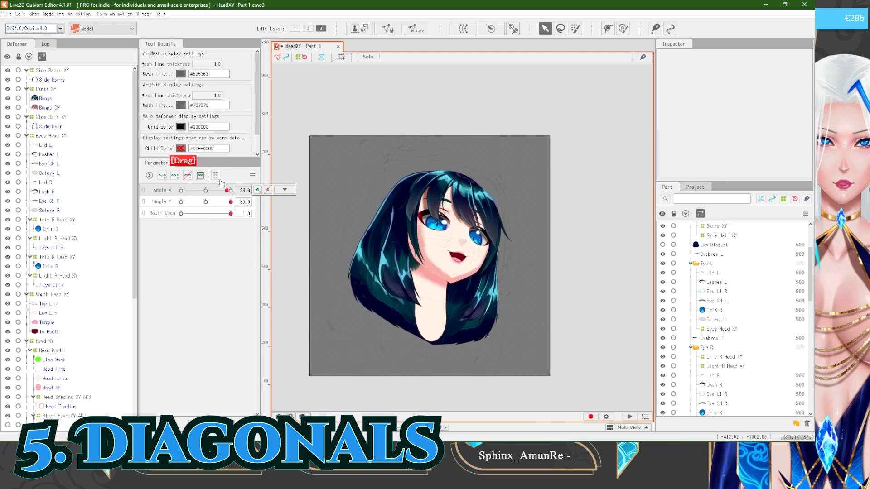
pyautogui.click(206, 191)
pyautogui.click(144, 190)
pyautogui.click(206, 204)
# Step: Show the Ear L part and select the Ears Head XY deformer
pyautogui.scroll(-10, 752, 355)
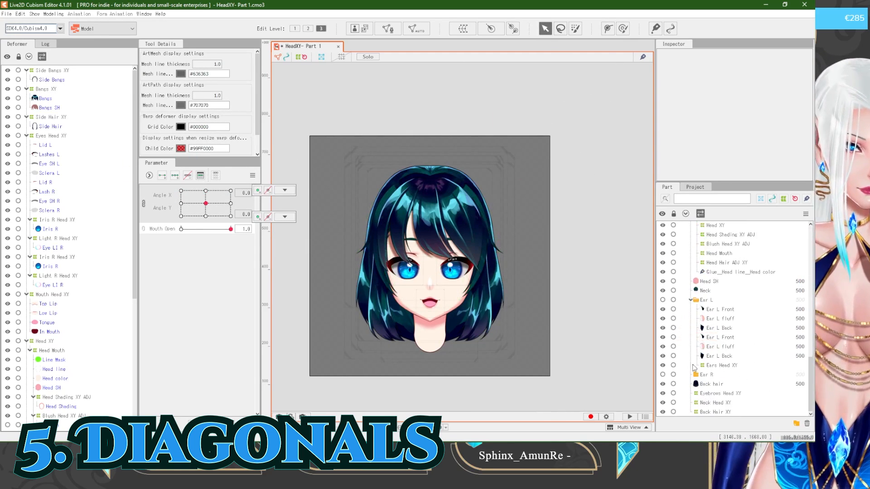
pyautogui.click(663, 300)
pyautogui.moveTo(369, 138); pyautogui.dragTo(378, 158)
pyautogui.scroll(-8, 64, 258)
pyautogui.click(54, 250)
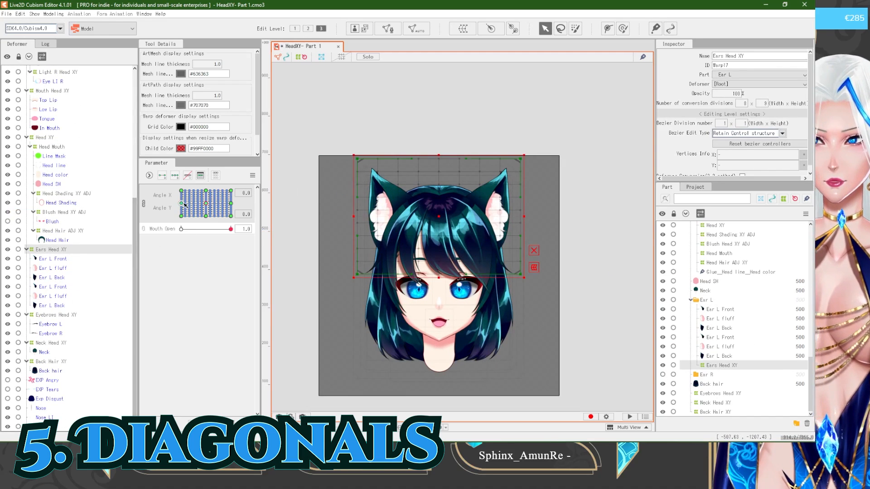
# Step: Shape the Ears Head XY deformer's upper edge and front corner at Angle X -30, Angle Y 30, then unlink the angles
pyautogui.click(181, 191)
pyautogui.scroll(3, 421, 173)
pyautogui.moveTo(424, 177); pyautogui.dragTo(424, 154)
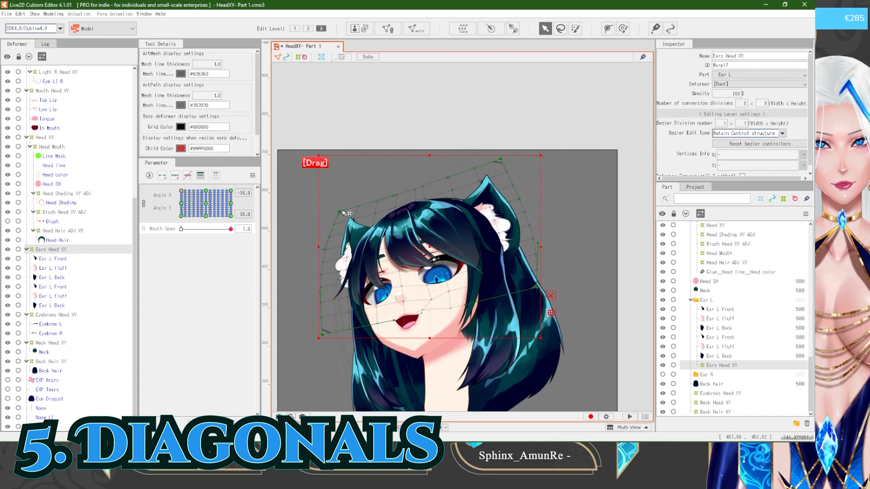
pyautogui.moveTo(340, 211); pyautogui.dragTo(345, 212)
pyautogui.moveTo(182, 190)
pyautogui.mouseDown()
pyautogui.moveTo(221, 196)
pyautogui.moveTo(155, 152)
pyautogui.mouseUp()
pyautogui.scroll(-3, 458, 218)
pyautogui.scroll(3, 466, 213)
pyautogui.click(284, 190)
pyautogui.moveTo(182, 191)
pyautogui.mouseDown()
pyautogui.moveTo(231, 191)
pyautogui.moveTo(191, 175)
pyautogui.moveTo(204, 191)
pyautogui.moveTo(181, 191)
pyautogui.moveTo(225, 191)
pyautogui.moveTo(181, 202)
pyautogui.moveTo(196, 203)
pyautogui.moveTo(181, 202)
pyautogui.moveTo(181, 191)
pyautogui.moveTo(206, 191)
pyautogui.moveTo(180, 191)
pyautogui.moveTo(232, 190)
pyautogui.moveTo(177, 190)
pyautogui.mouseUp()
pyautogui.rightClick(205, 191)
pyautogui.rightClick(205, 204)
pyautogui.click(144, 204)
# Step: Select the six ear meshes and open their Extended Interpolation settings
pyautogui.click(75, 259)
pyautogui.scroll(-3, 381, 232)
pyautogui.keyDown('shift'); pyautogui.click(53, 305); pyautogui.keyUp('shift')
pyautogui.click(252, 175)
pyautogui.click(312, 266)
pyautogui.click(410, 212)
pyautogui.click(404, 220)
pyautogui.click(441, 188)
pyautogui.click(384, 155)
# Step: Select the Ears Head XY deformer and refine its upper corners at Angle X -30, Angle Y -30
pyautogui.click(50, 249)
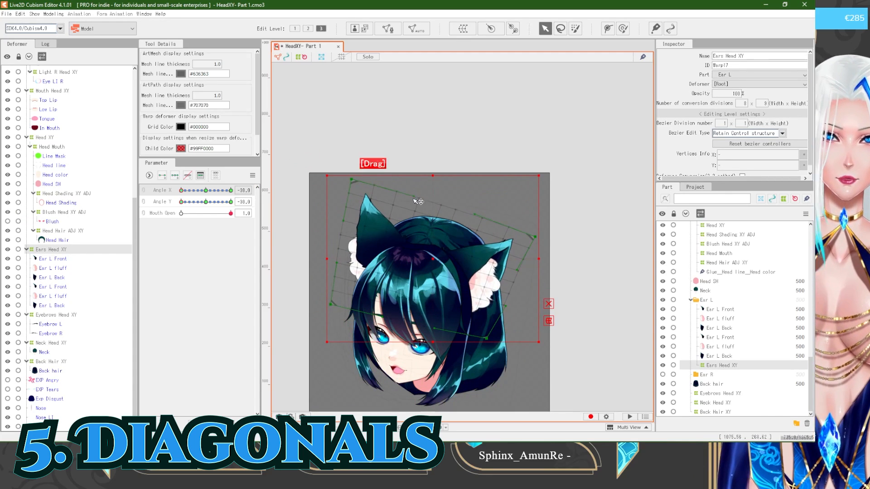
pyautogui.moveTo(181, 191)
pyautogui.mouseDown()
pyautogui.moveTo(206, 191)
pyautogui.moveTo(180, 191)
pyautogui.mouseUp()
pyautogui.moveTo(355, 174); pyautogui.dragTo(356, 177)
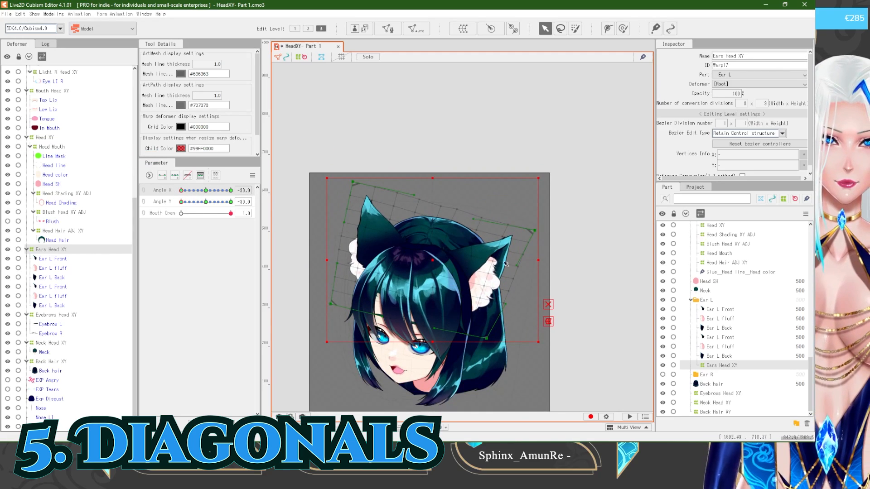
pyautogui.moveTo(181, 190)
pyautogui.mouseDown()
pyautogui.moveTo(206, 190)
pyautogui.moveTo(170, 202)
pyautogui.moveTo(236, 202)
pyautogui.moveTo(177, 190)
pyautogui.mouseUp()
# Step: Refine the Ears Head XY deformer's upper front corner at Angle X -30, Angle Y 30
pyautogui.rightClick(169, 196)
pyautogui.scroll(2, 320, 354)
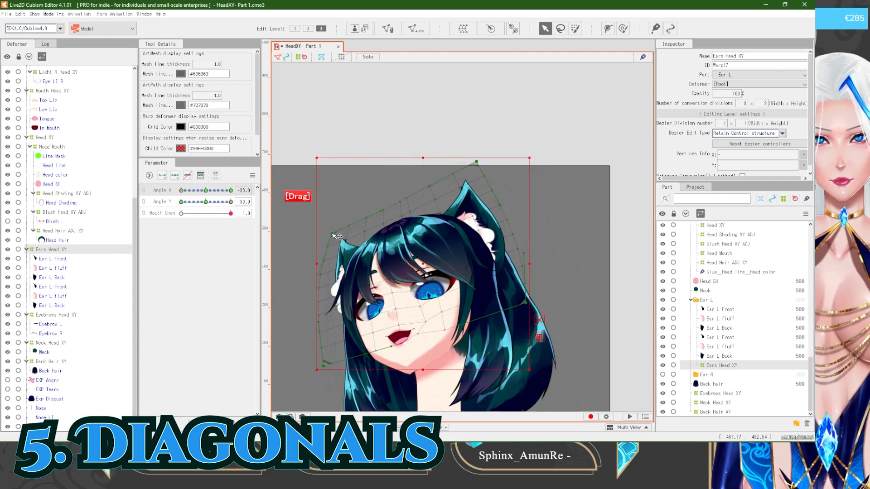
pyautogui.scroll(-2, 423, 223)
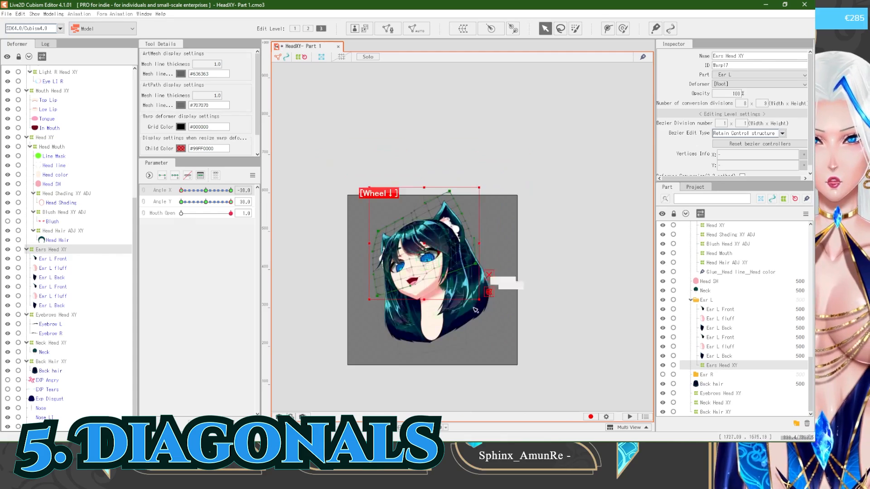
pyautogui.scroll(1, 470, 301)
pyautogui.moveTo(182, 191); pyautogui.dragTo(175, 191)
pyautogui.moveTo(373, 162); pyautogui.dragTo(365, 157)
# Step: Link the angles, go to Angle X 30, Angle Y 0, and select every object keyed at that Angle X position
pyautogui.click(144, 194)
pyautogui.moveTo(182, 192); pyautogui.dragTo(231, 203)
pyautogui.rightClick(182, 191)
pyautogui.rightClick(207, 203)
pyautogui.click(285, 190)
pyautogui.click(290, 192)
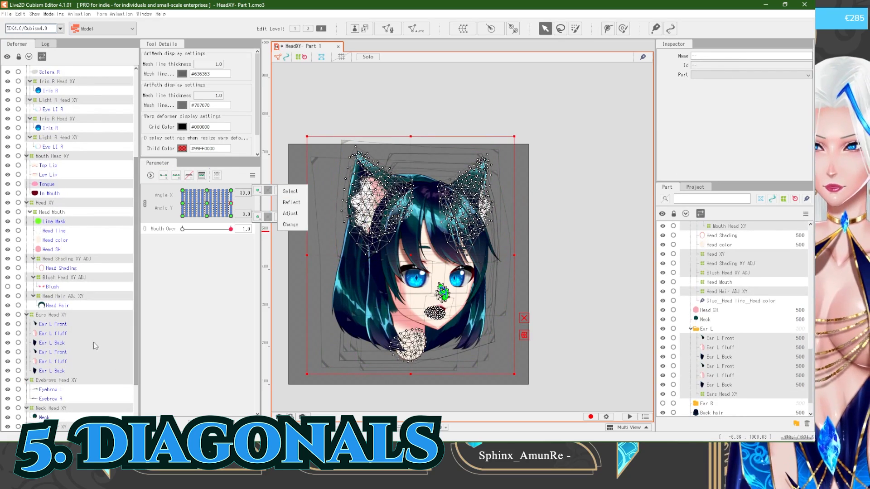
# Step: Select the six ear meshes and check their keys at Angle X 30 with Angle Y 30 and -30
pyautogui.click(67, 325)
pyautogui.keyDown('shift'); pyautogui.click(68, 371); pyautogui.keyUp('shift')
pyautogui.hotkey('ctrl', '4')
pyautogui.click(406, 235)
pyautogui.rightClick(231, 190)
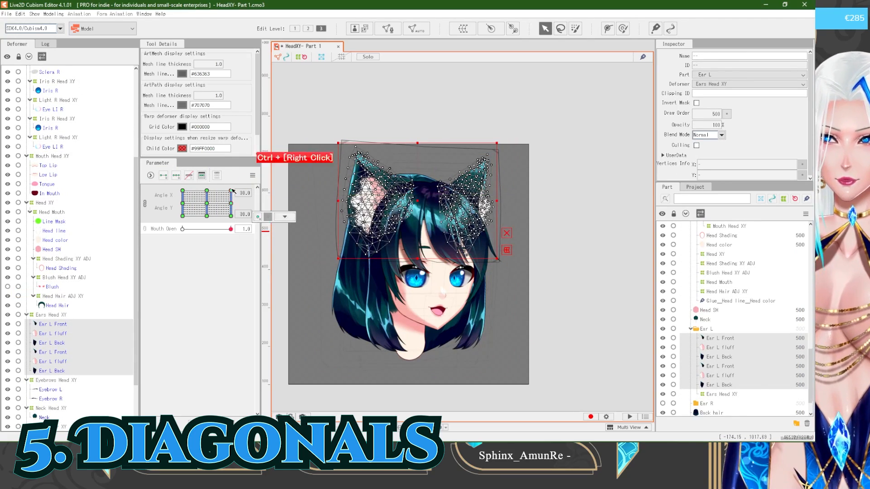
pyautogui.rightClick(231, 216)
pyautogui.hotkey('ctrl', 'z')
pyautogui.moveTo(275, 279); pyautogui.dragTo(281, 287)
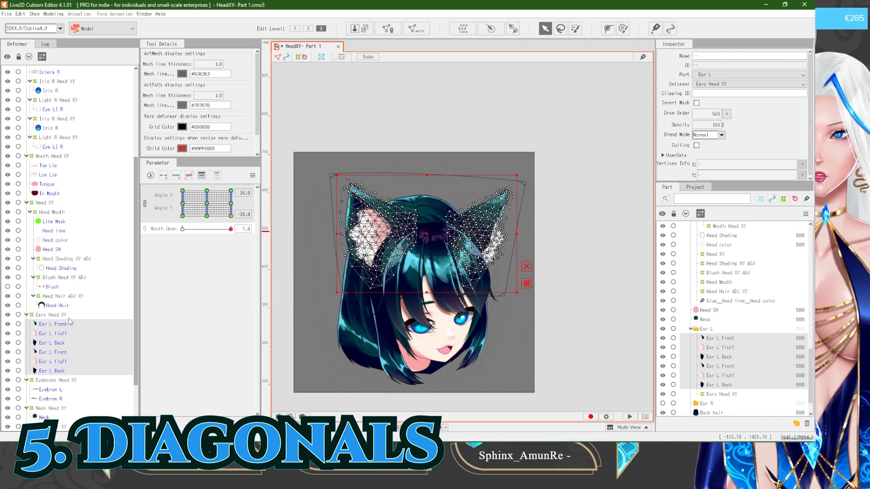
# Step: Select the Ears Head XY deformer, unlink the angles, reflect its Angle X motion and test the turn
pyautogui.click(62, 316)
pyautogui.click(145, 204)
pyautogui.click(285, 190)
pyautogui.click(277, 254)
pyautogui.click(390, 305)
pyautogui.moveTo(213, 202); pyautogui.dragTo(183, 202)
pyautogui.moveTo(231, 191)
pyautogui.mouseDown()
pyautogui.moveTo(182, 190)
pyautogui.moveTo(188, 204)
pyautogui.moveTo(231, 202)
pyautogui.mouseUp()
# Step: Repeat the Angle X motion reflection on the Ears Head XY deformer
pyautogui.click(166, 192)
pyautogui.click(252, 175)
pyautogui.click(296, 237)
pyautogui.click(391, 305)
pyautogui.click(252, 175)
pyautogui.click(292, 238)
pyautogui.click(391, 304)
# Step: Deselect the ears deformer and test the head turn at Angle X -30, Angle Y -30
pyautogui.click(394, 170)
pyautogui.click(54, 14)
pyautogui.click(94, 178)
pyautogui.moveTo(589, 240); pyautogui.dragTo(114, 347)
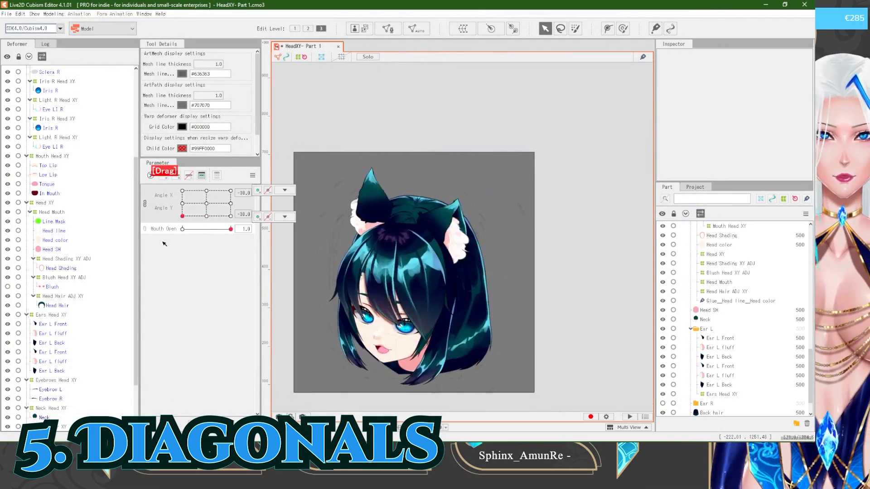
# Step: Reselect the Ears Head XY deformer, reflect its Angle X motion with unlinked angles, and check it at Angle X -30, Angle Y 30
pyautogui.scroll(3, 437, 240)
pyautogui.click(321, 194)
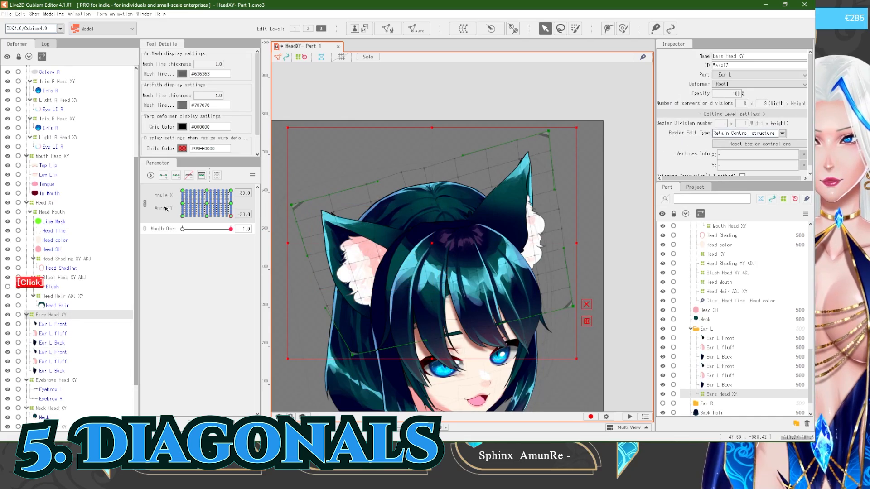
pyautogui.click(145, 203)
pyautogui.click(252, 175)
pyautogui.click(292, 238)
pyautogui.click(391, 305)
pyautogui.scroll(-3, 336, 223)
pyautogui.moveTo(183, 190)
pyautogui.mouseDown()
pyautogui.moveTo(233, 210)
pyautogui.moveTo(167, 192)
pyautogui.mouseUp()
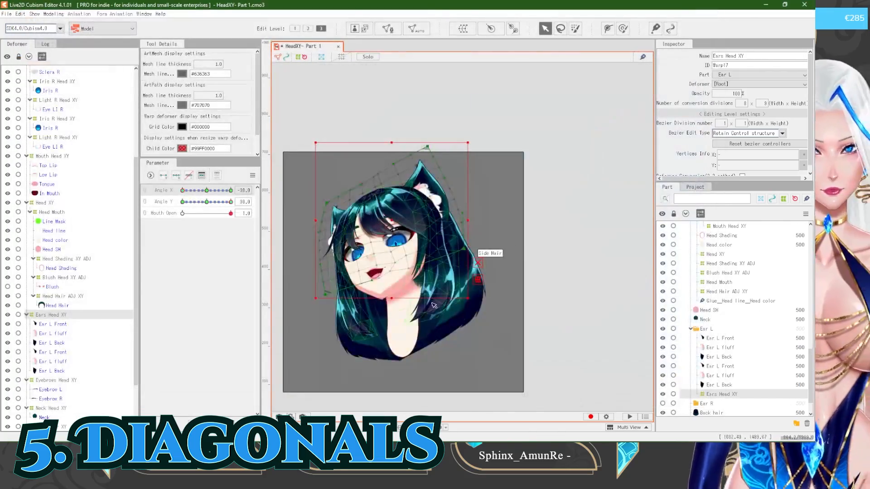
# Step: Select both Iris R Head XY deformers and adjust the irises' placement at Angle X 30, Angle Y 30
pyautogui.scroll(5, 408, 203)
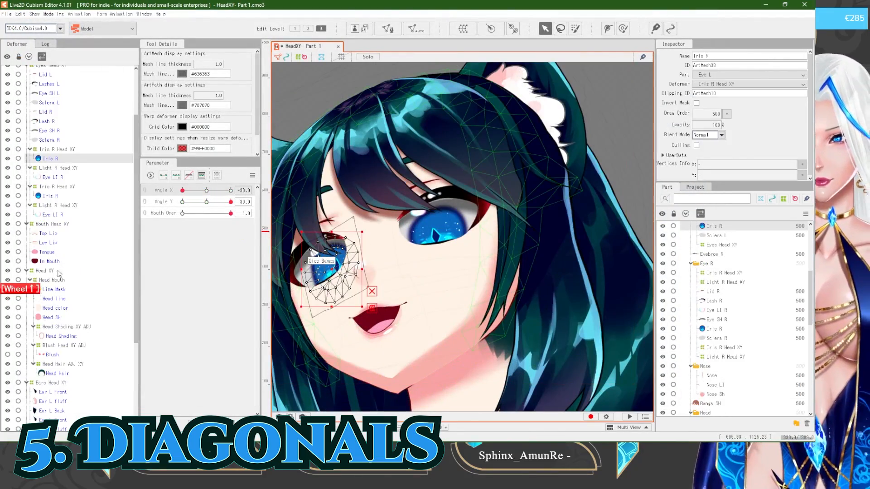
pyautogui.click(58, 187)
pyautogui.scroll(3, 58, 188)
pyautogui.scroll(2, 381, 230)
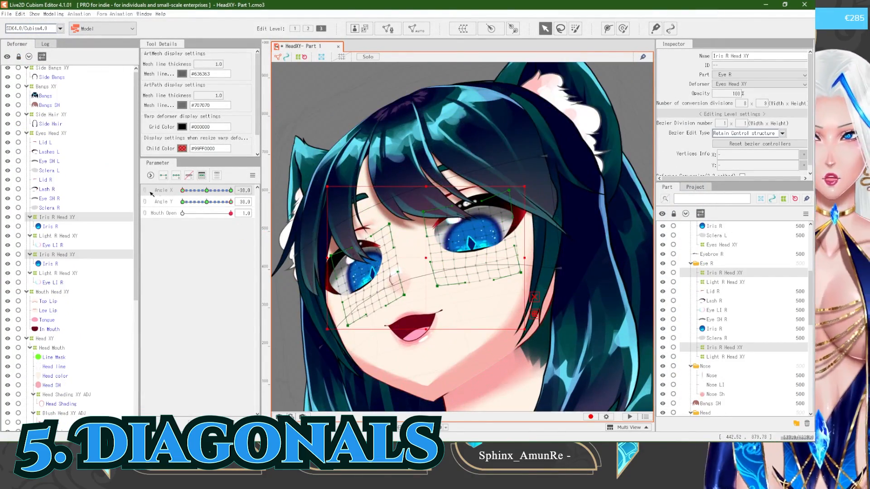
pyautogui.moveTo(183, 191); pyautogui.dragTo(230, 191)
pyautogui.moveTo(517, 167); pyautogui.dragTo(431, 164)
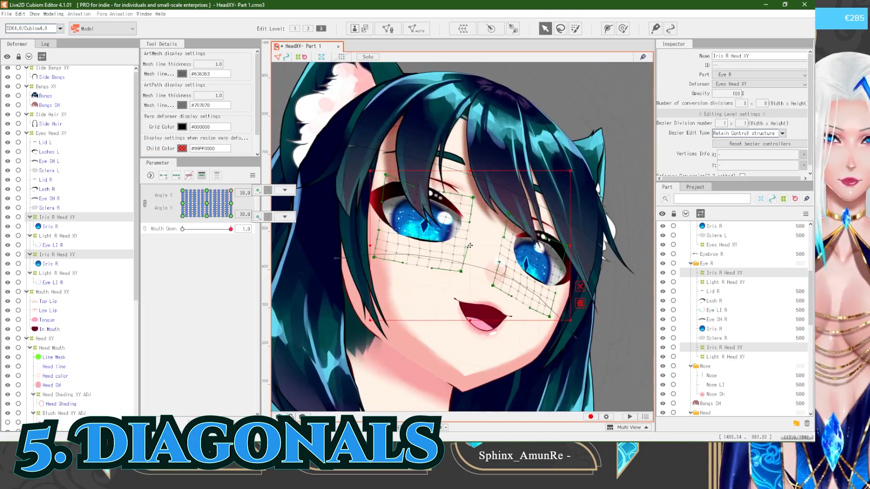
pyautogui.moveTo(576, 173); pyautogui.dragTo(576, 176)
# Step: Adjust both Iris R Head XY deformers to fit the eyes at Angle X 30, Angle Y -30
pyautogui.moveTo(230, 191); pyautogui.dragTo(230, 216)
pyautogui.moveTo(512, 362); pyautogui.dragTo(485, 211)
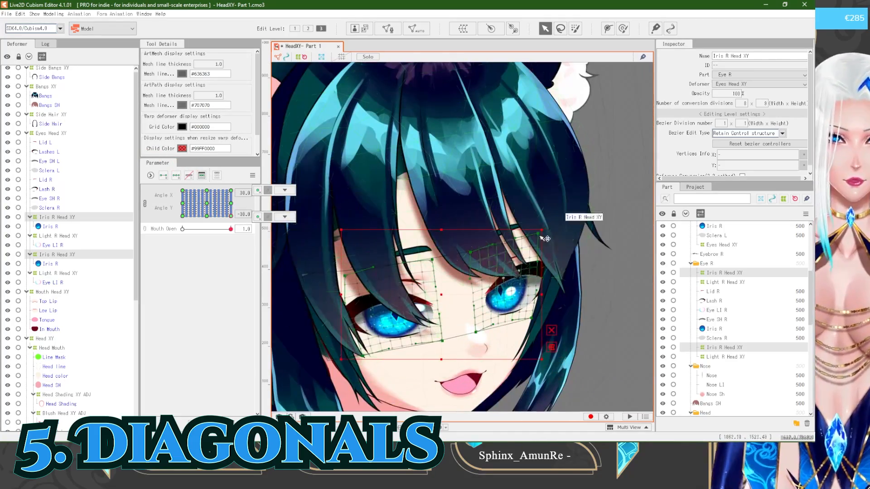
pyautogui.moveTo(543, 221); pyautogui.dragTo(542, 220)
# Step: Adjust both Iris R Head XY deformers to fit the eyes at Angle X -30, Angle Y -30
pyautogui.moveTo(231, 216); pyautogui.dragTo(182, 216)
pyautogui.scroll(-2, 344, 253)
pyautogui.scroll(2, 308, 276)
pyautogui.moveTo(379, 241); pyautogui.dragTo(381, 238)
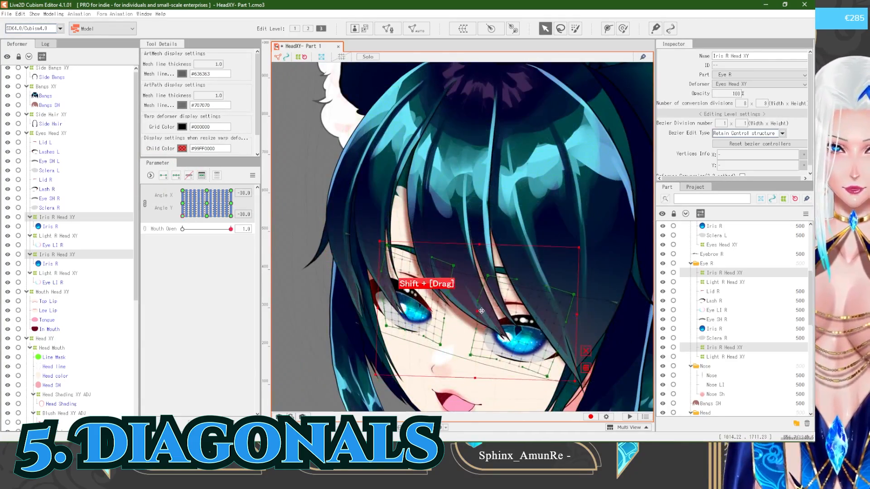
# Step: Select both Light R Head XY deformers and adjust the eye highlights at Angle Y -30 for Angle X -30 and 30
pyautogui.click(58, 235)
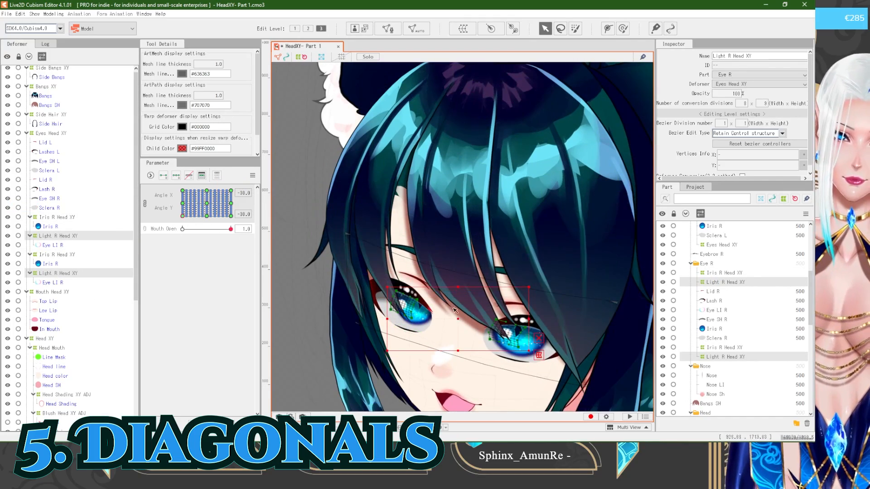
pyautogui.moveTo(534, 288); pyautogui.dragTo(535, 289)
pyautogui.moveTo(183, 216); pyautogui.dragTo(231, 216)
pyautogui.moveTo(444, 253); pyautogui.dragTo(343, 251)
# Step: Adjust the eye highlights with both Light R Head XY deformers at Angle X -30, Angle Y 30
pyautogui.scroll(-2, 512, 254)
pyautogui.moveTo(231, 216); pyautogui.dragTo(182, 191)
pyautogui.scroll(2, 489, 136)
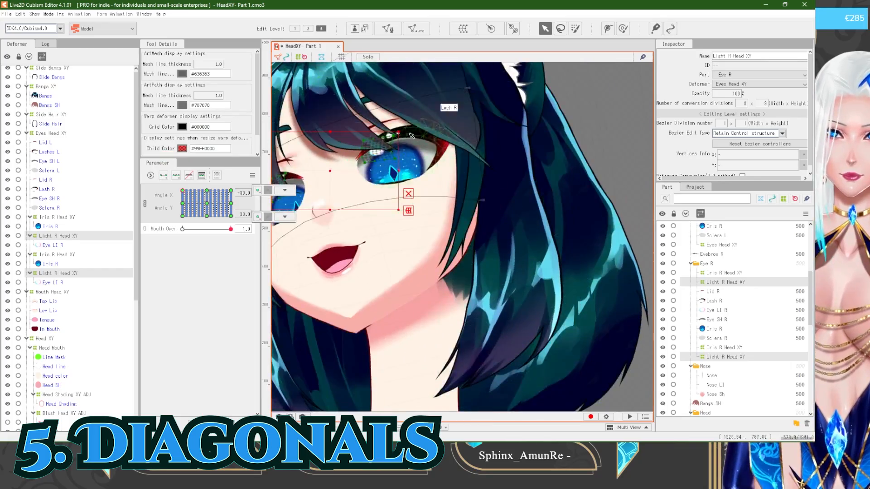
pyautogui.moveTo(399, 140); pyautogui.dragTo(447, 149)
# Step: Deselect the deformers, open the Physics/Scene Blending Settings and preview the head turning in all directions
pyautogui.scroll(-3, 450, 136)
pyautogui.click(44, 14)
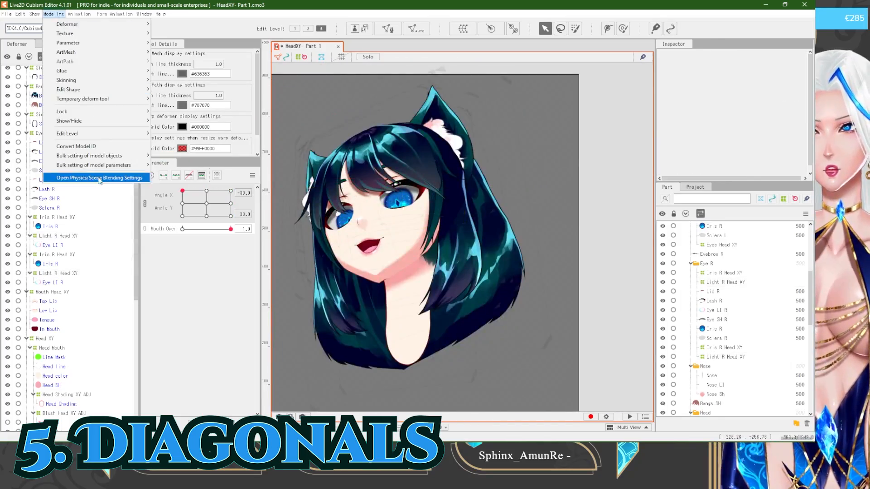
pyautogui.click(86, 224)
pyautogui.moveTo(814, 388); pyautogui.dragTo(615, 278)
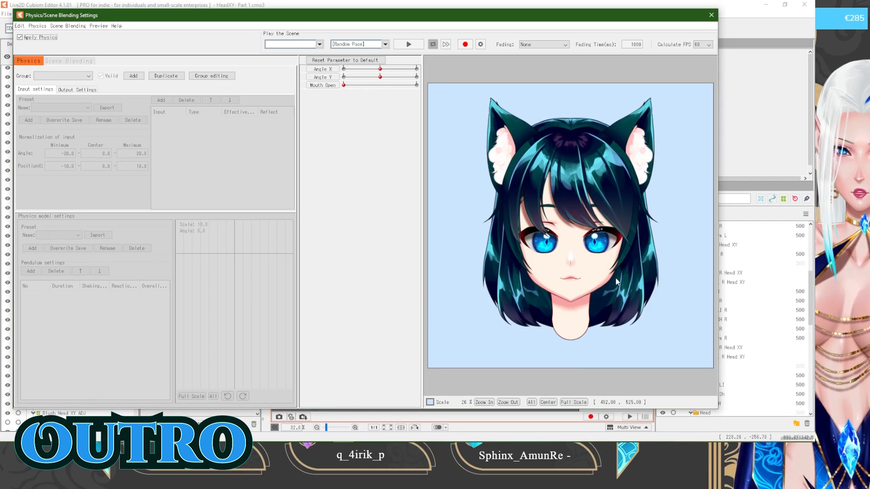
pyautogui.moveTo(615, 277); pyautogui.dragTo(714, 402)
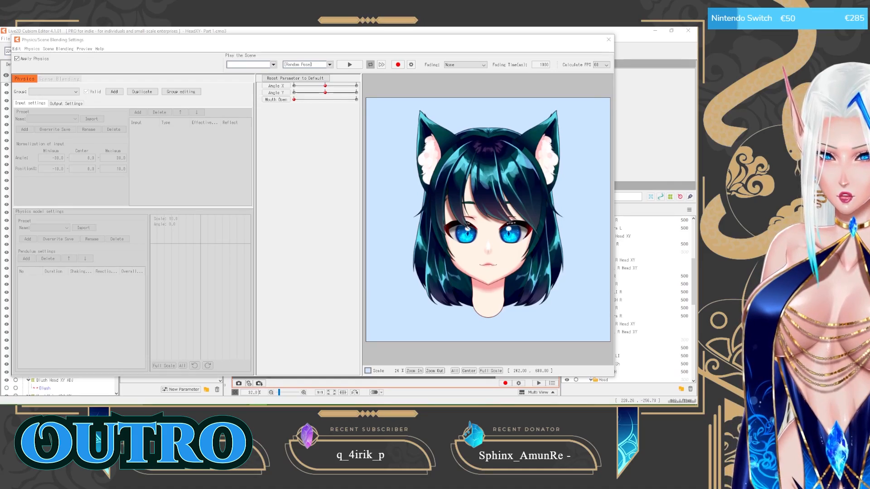
# Step: Switch to VTube Studio to view the avatar there, and return to the Physics/Scene Blending Settings preview
pyautogui.hotkey('alt', 'Tab')
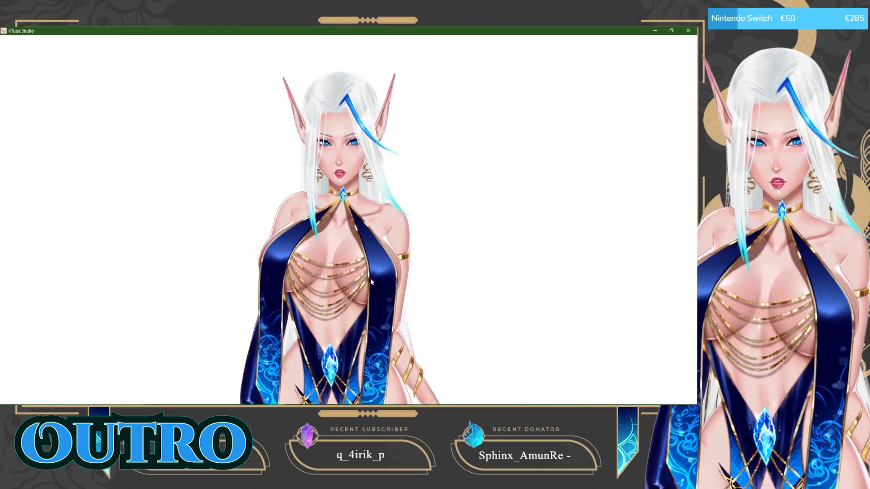
pyautogui.hotkey('alt', 'Tab')
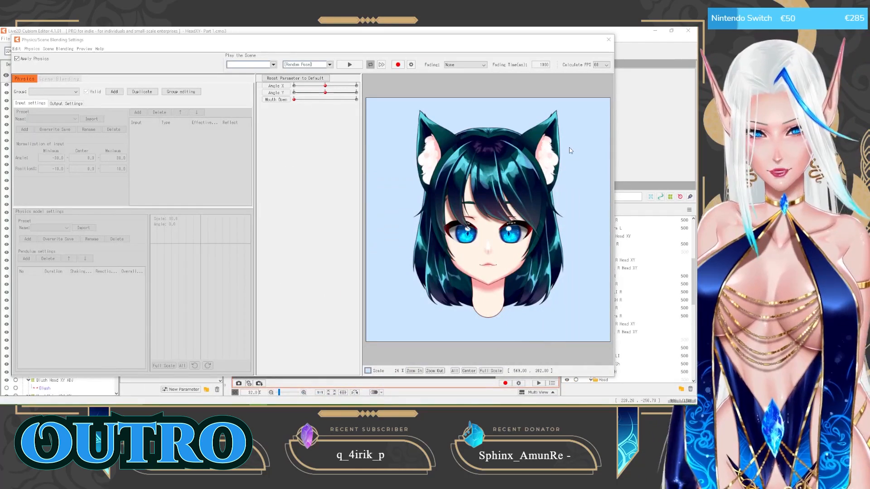